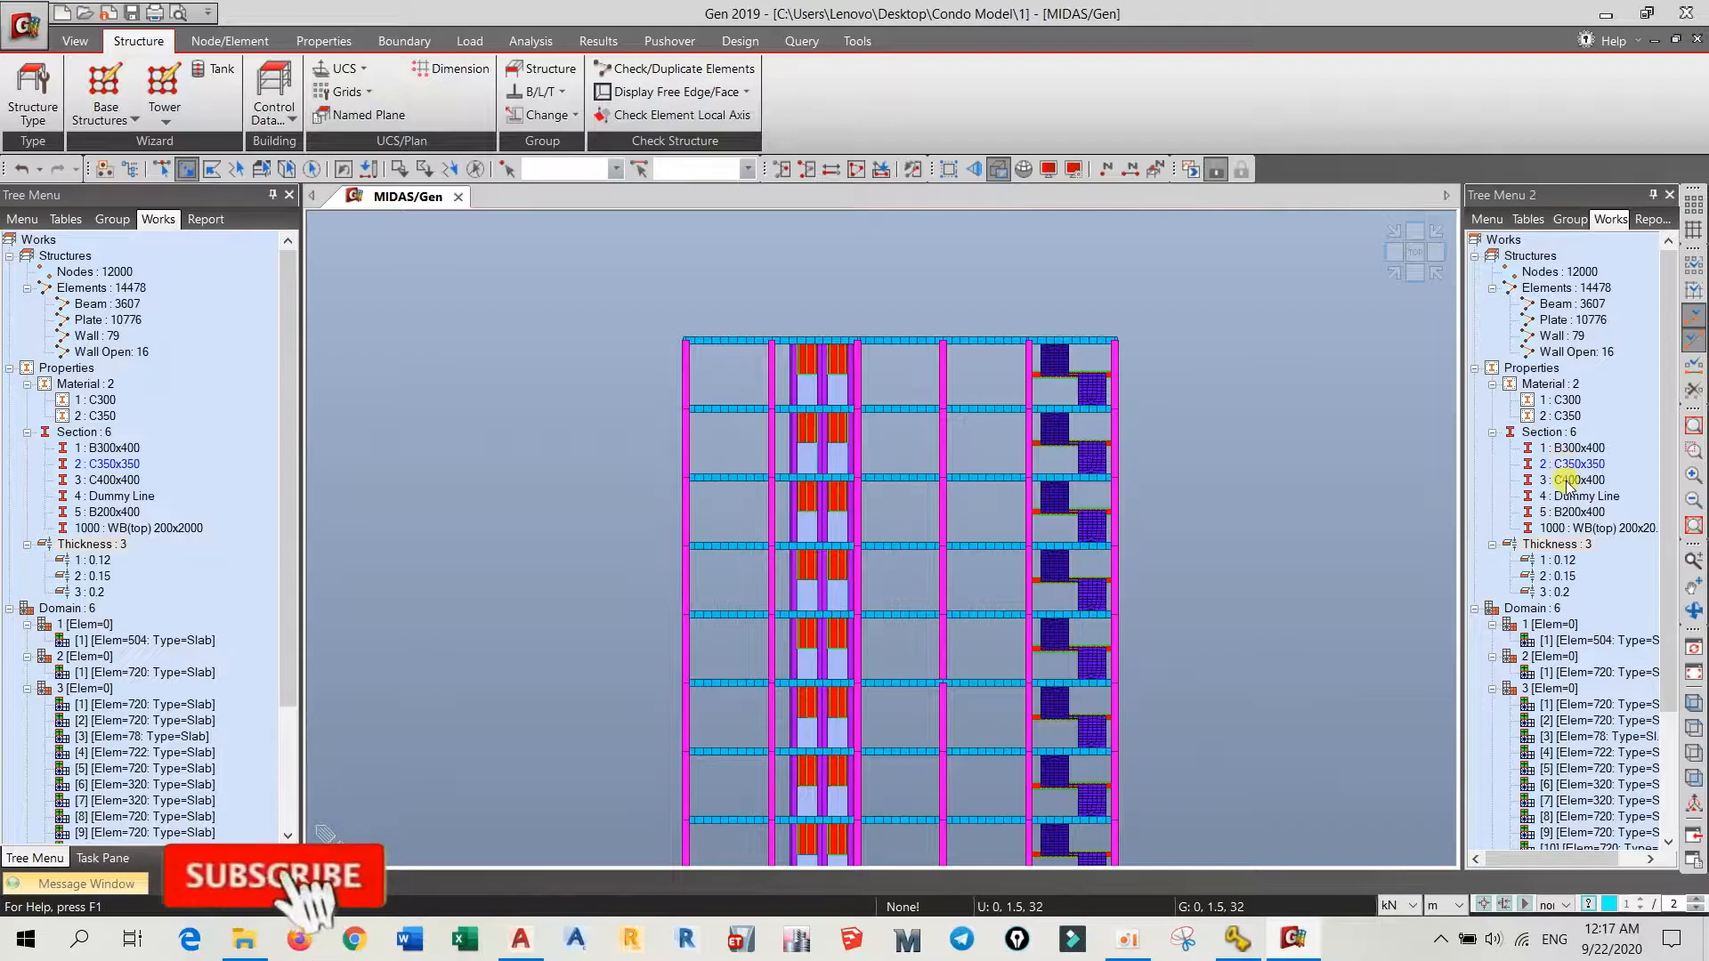
# - Activate only the elements with section C400x400 and show the columns in front view
pyautogui.rightClick(1570, 480)
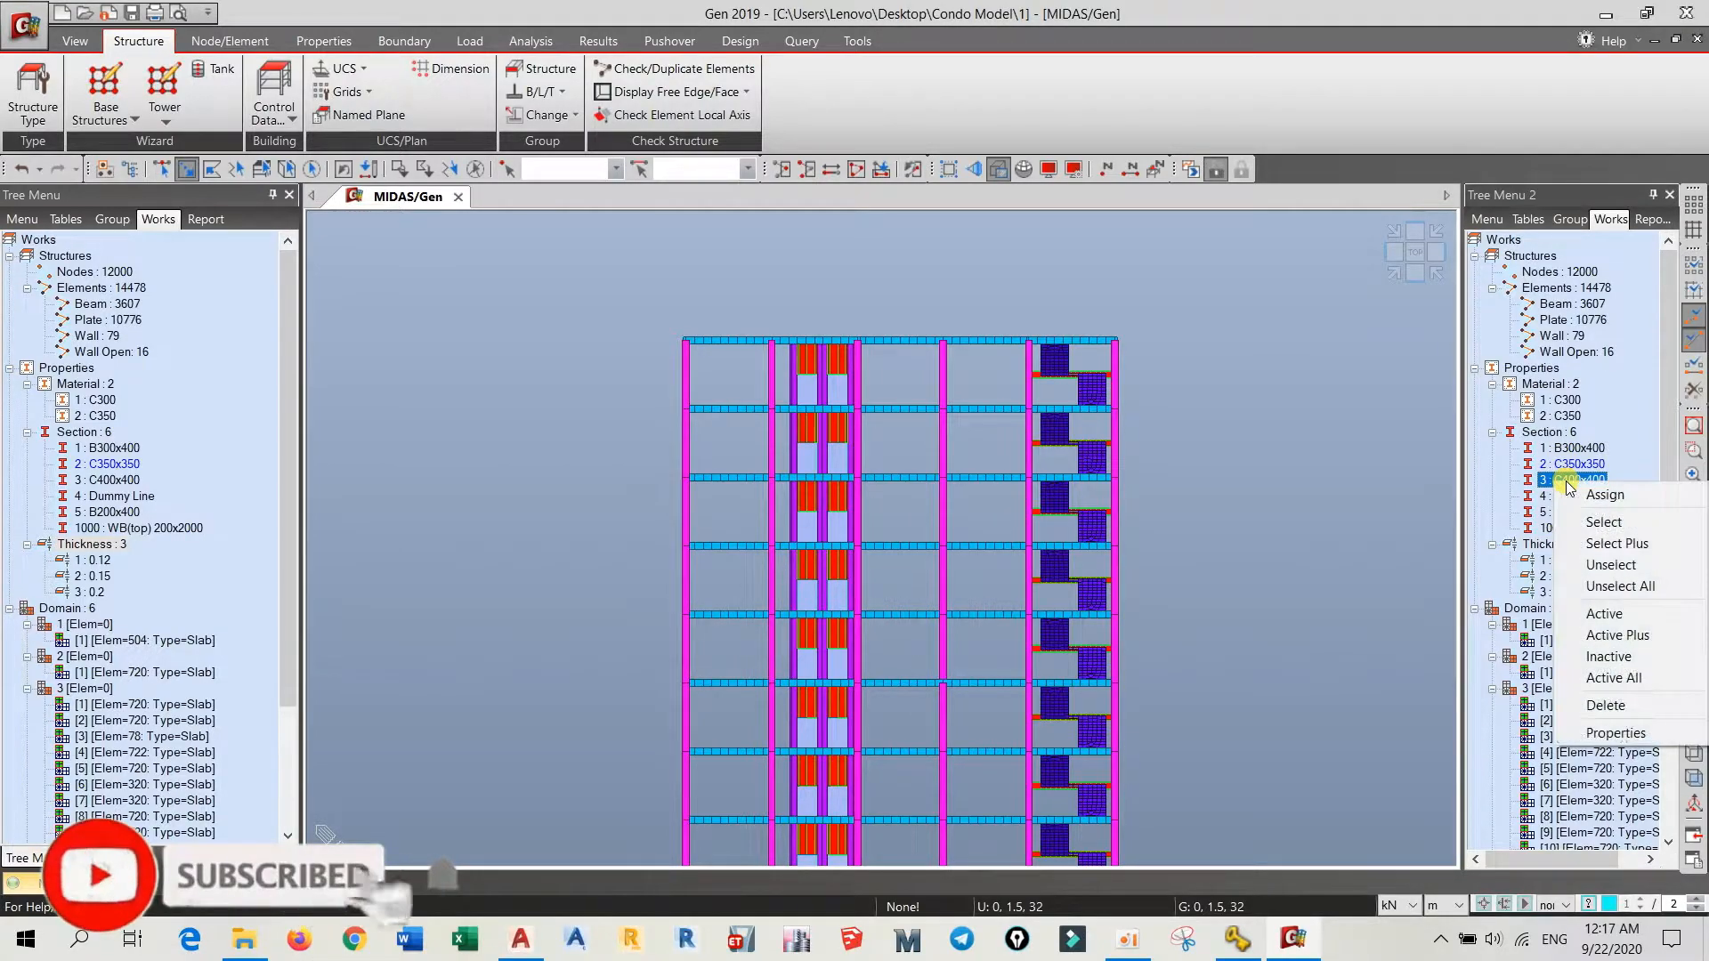
pyautogui.click(1607, 613)
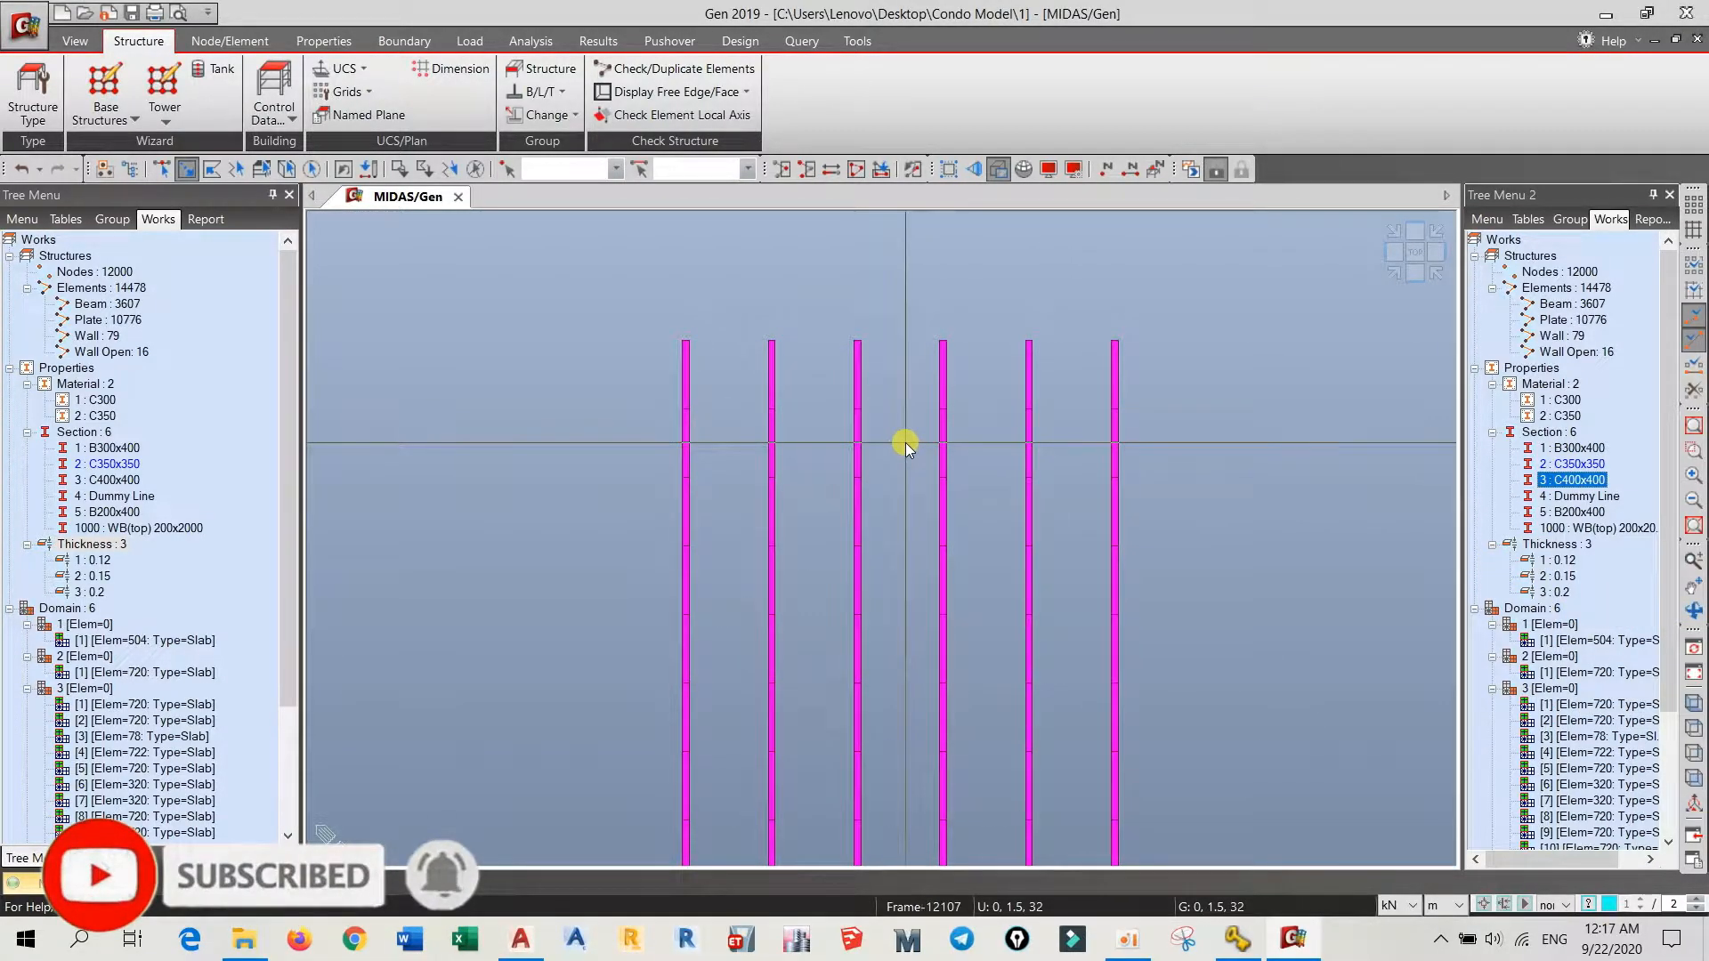
pyautogui.moveTo(906, 442)
pyautogui.keyDown('ctrl'); pyautogui.mouseDown(button='middle')
pyautogui.moveTo(923, 469)
pyautogui.moveTo(907, 443)
pyautogui.mouseUp(button='middle'); pyautogui.keyUp('ctrl')
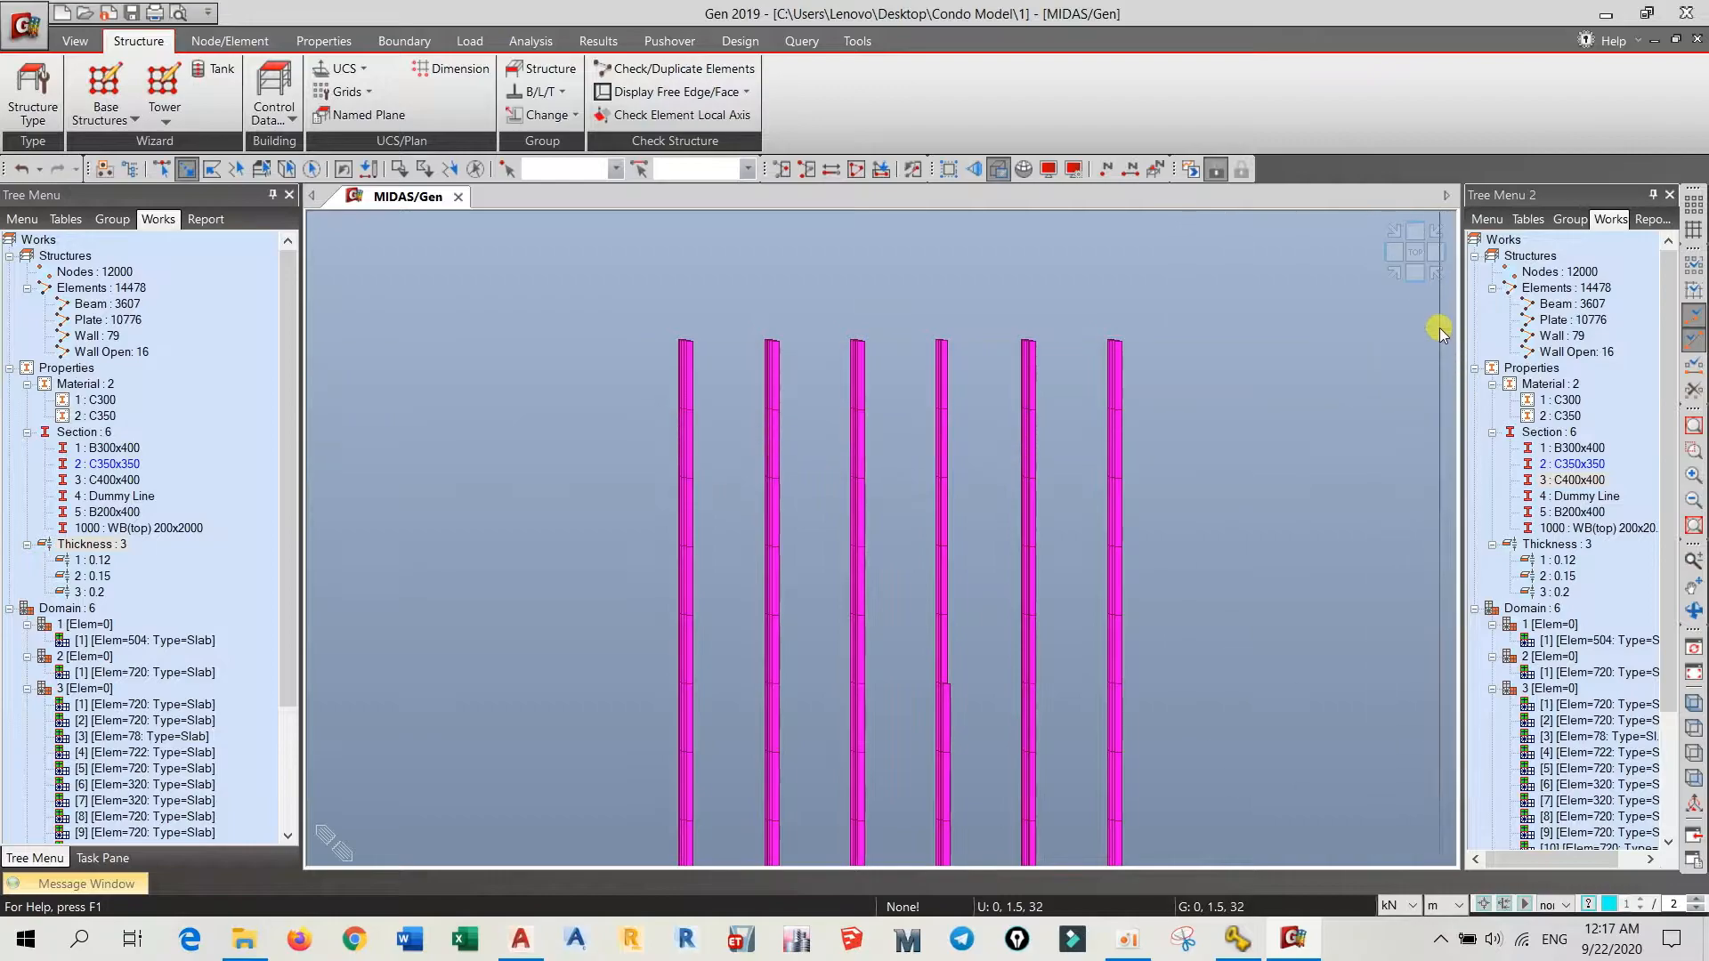
pyautogui.click(1412, 285)
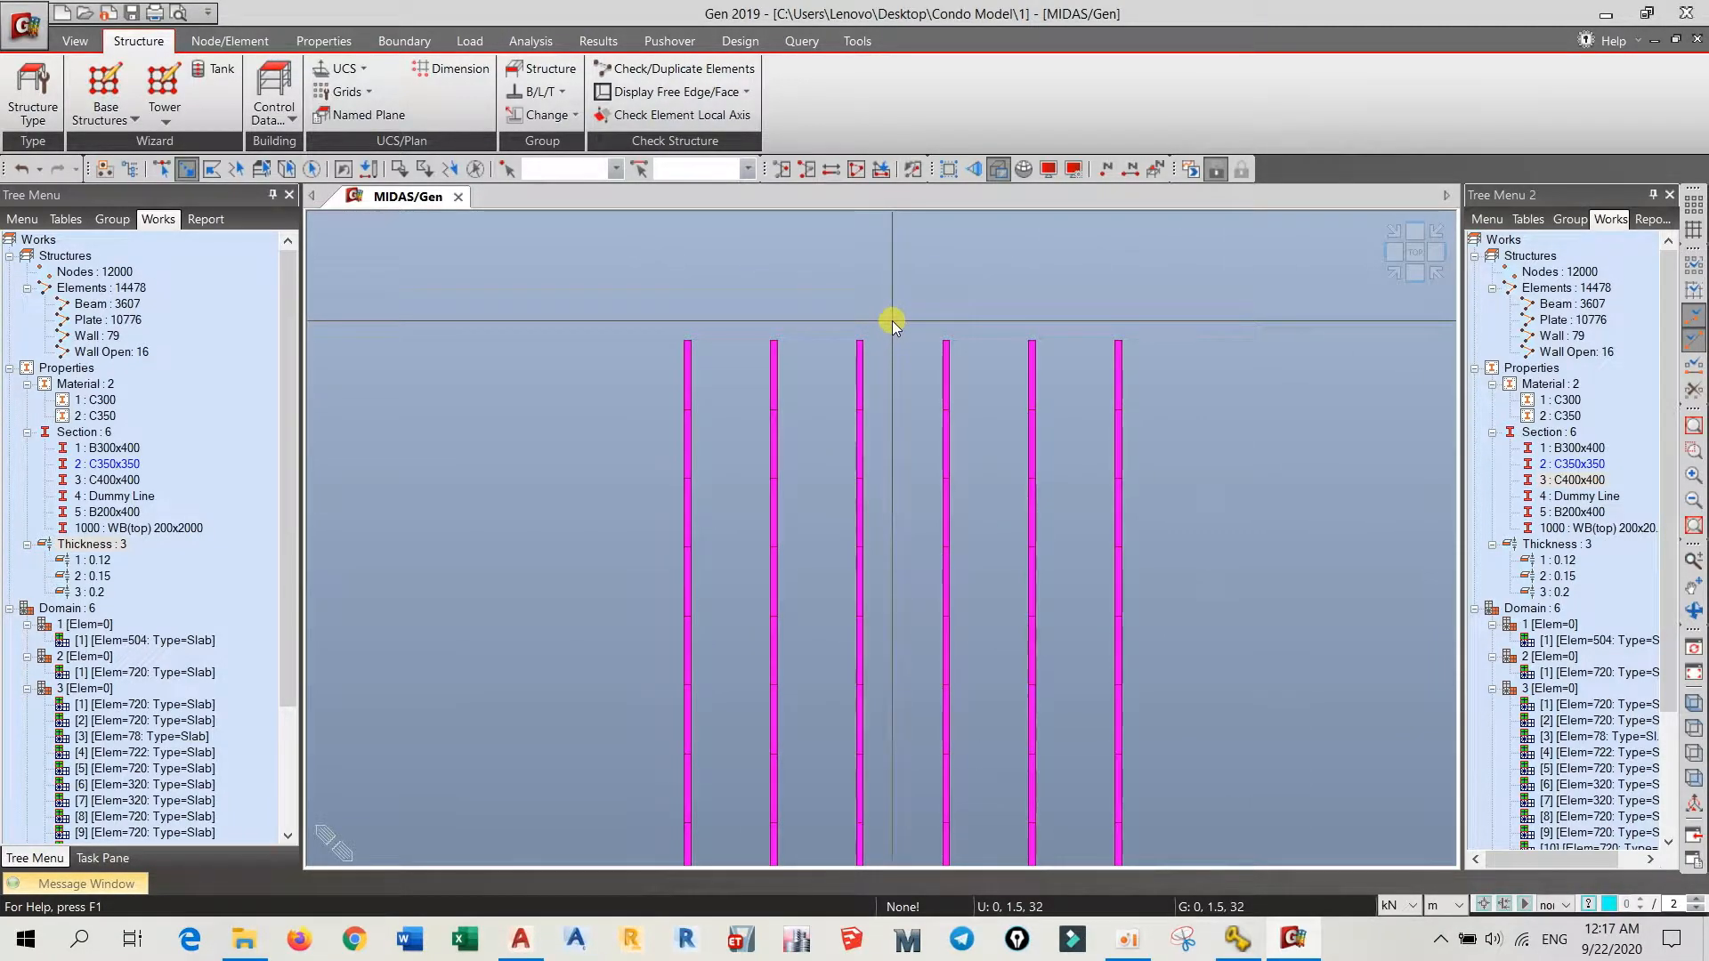
# - Select the top-storey columns on every grid line except the fourth and open Building Generation for them
pyautogui.moveTo(878, 361); pyautogui.dragTo(658, 388)
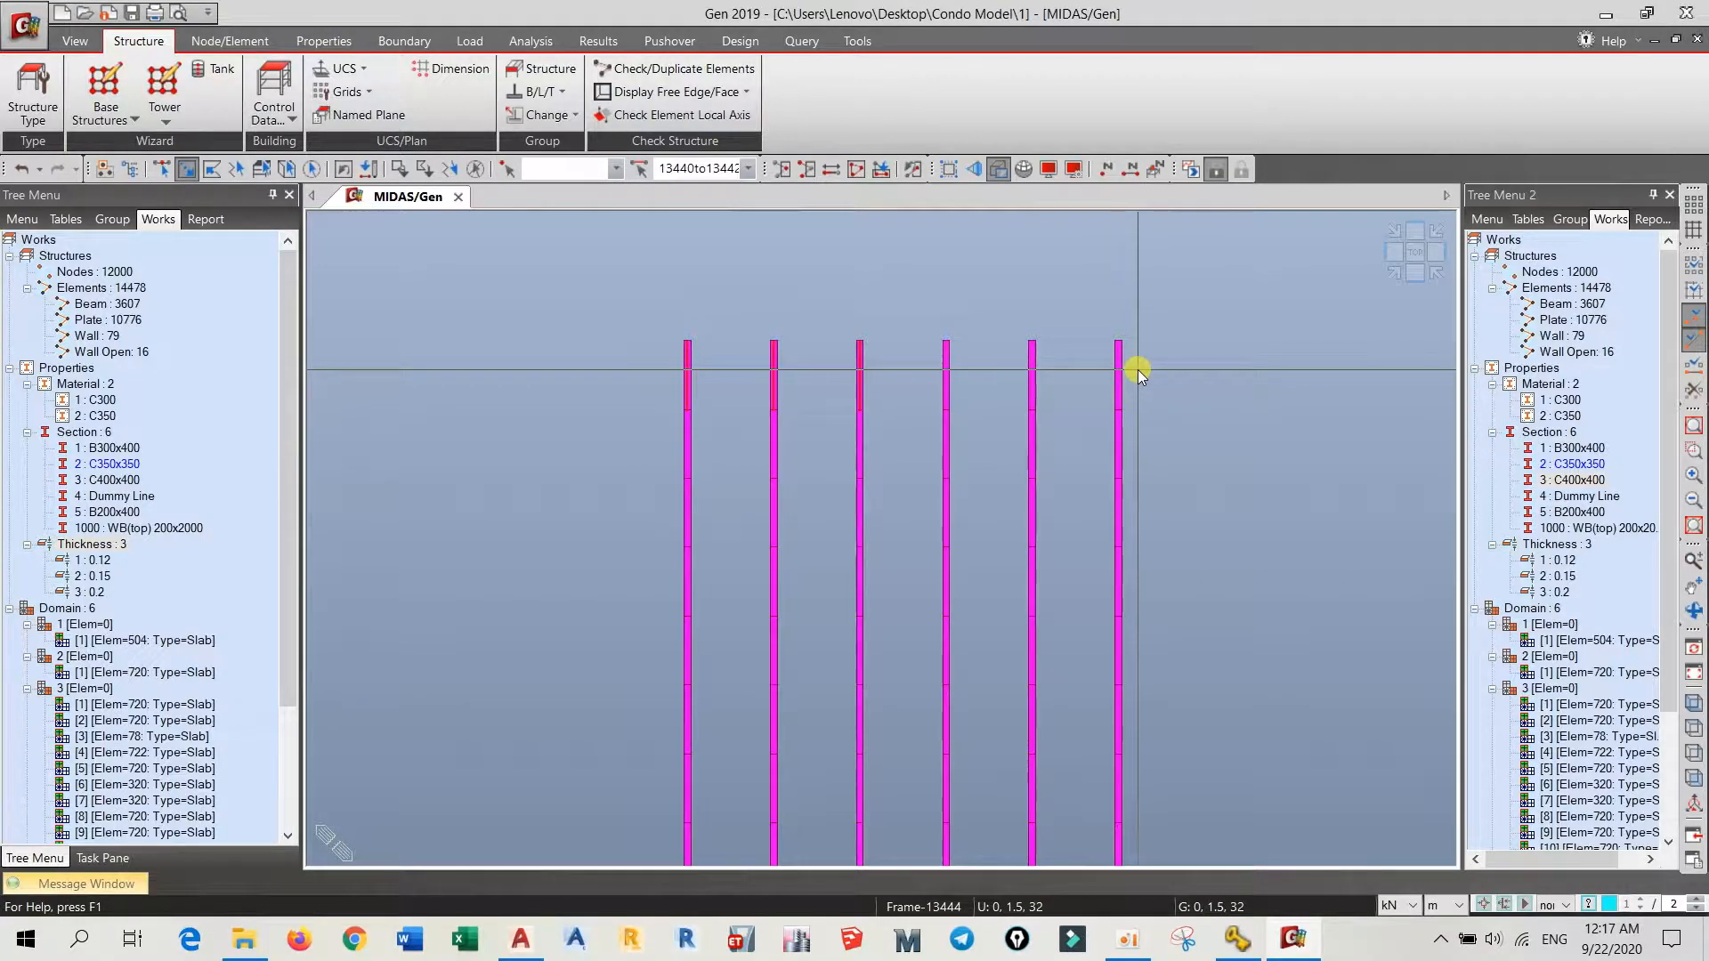
pyautogui.moveTo(1137, 370); pyautogui.dragTo(1000, 395)
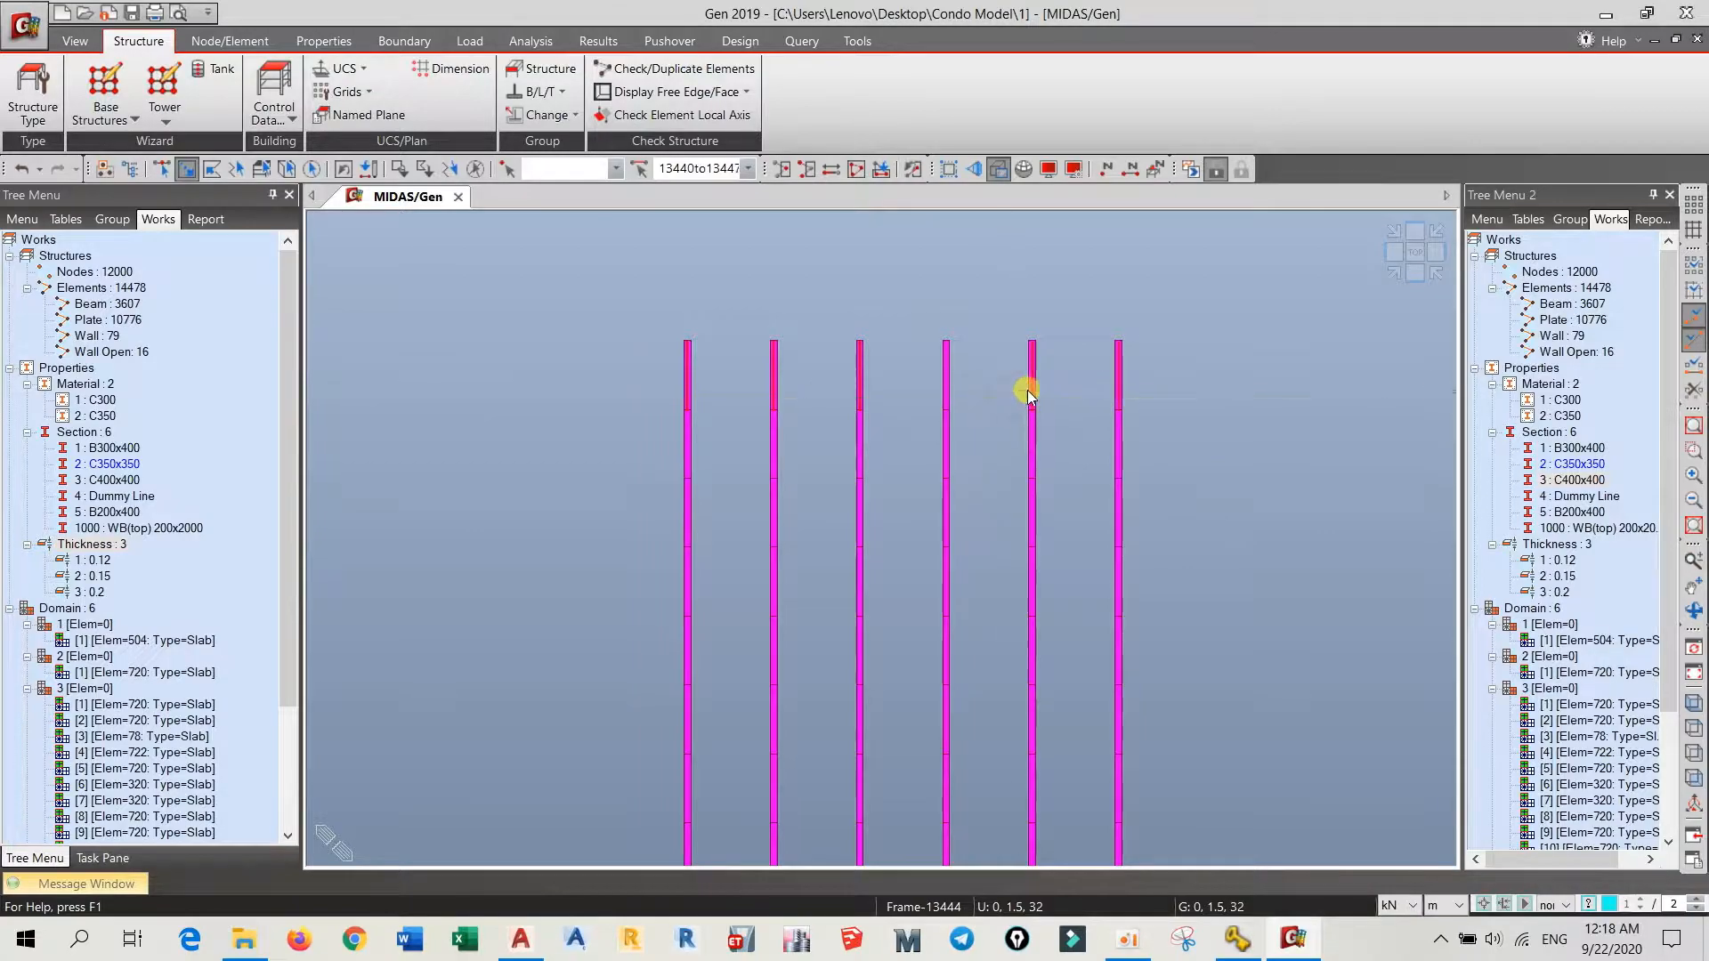
pyautogui.keyDown('ctrl'); pyautogui.moveTo(1071, 457); pyautogui.dragTo(632, 463, button='middle'); pyautogui.keyUp('ctrl')
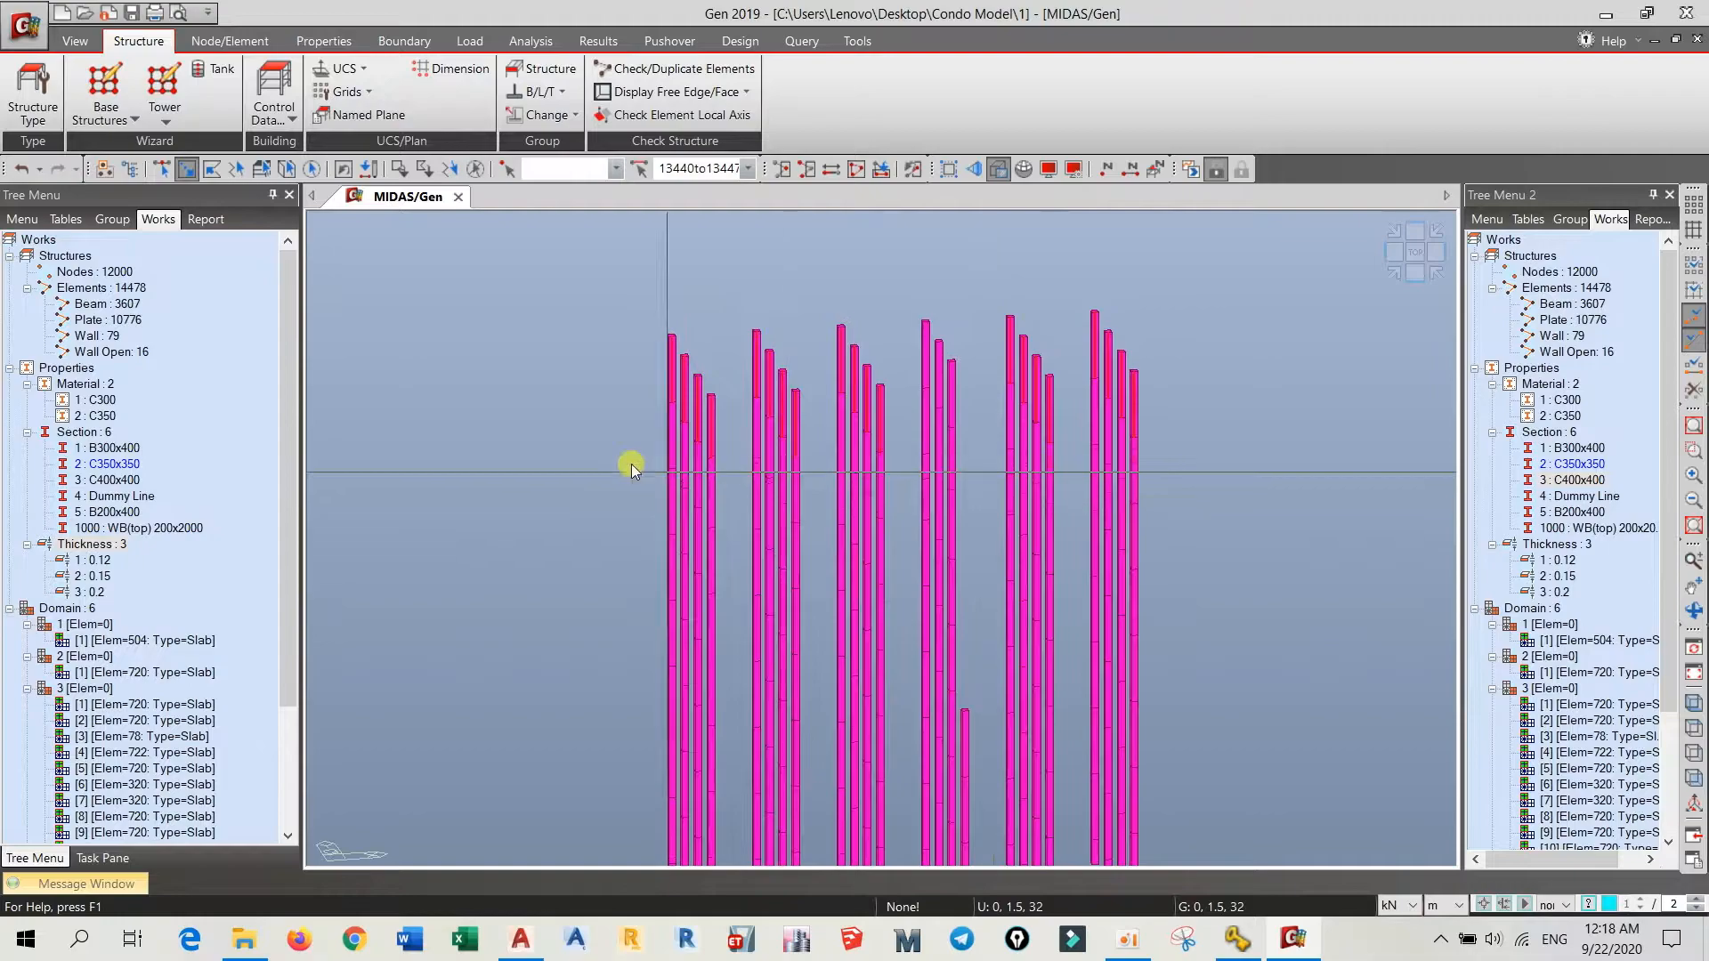
pyautogui.click(277, 113)
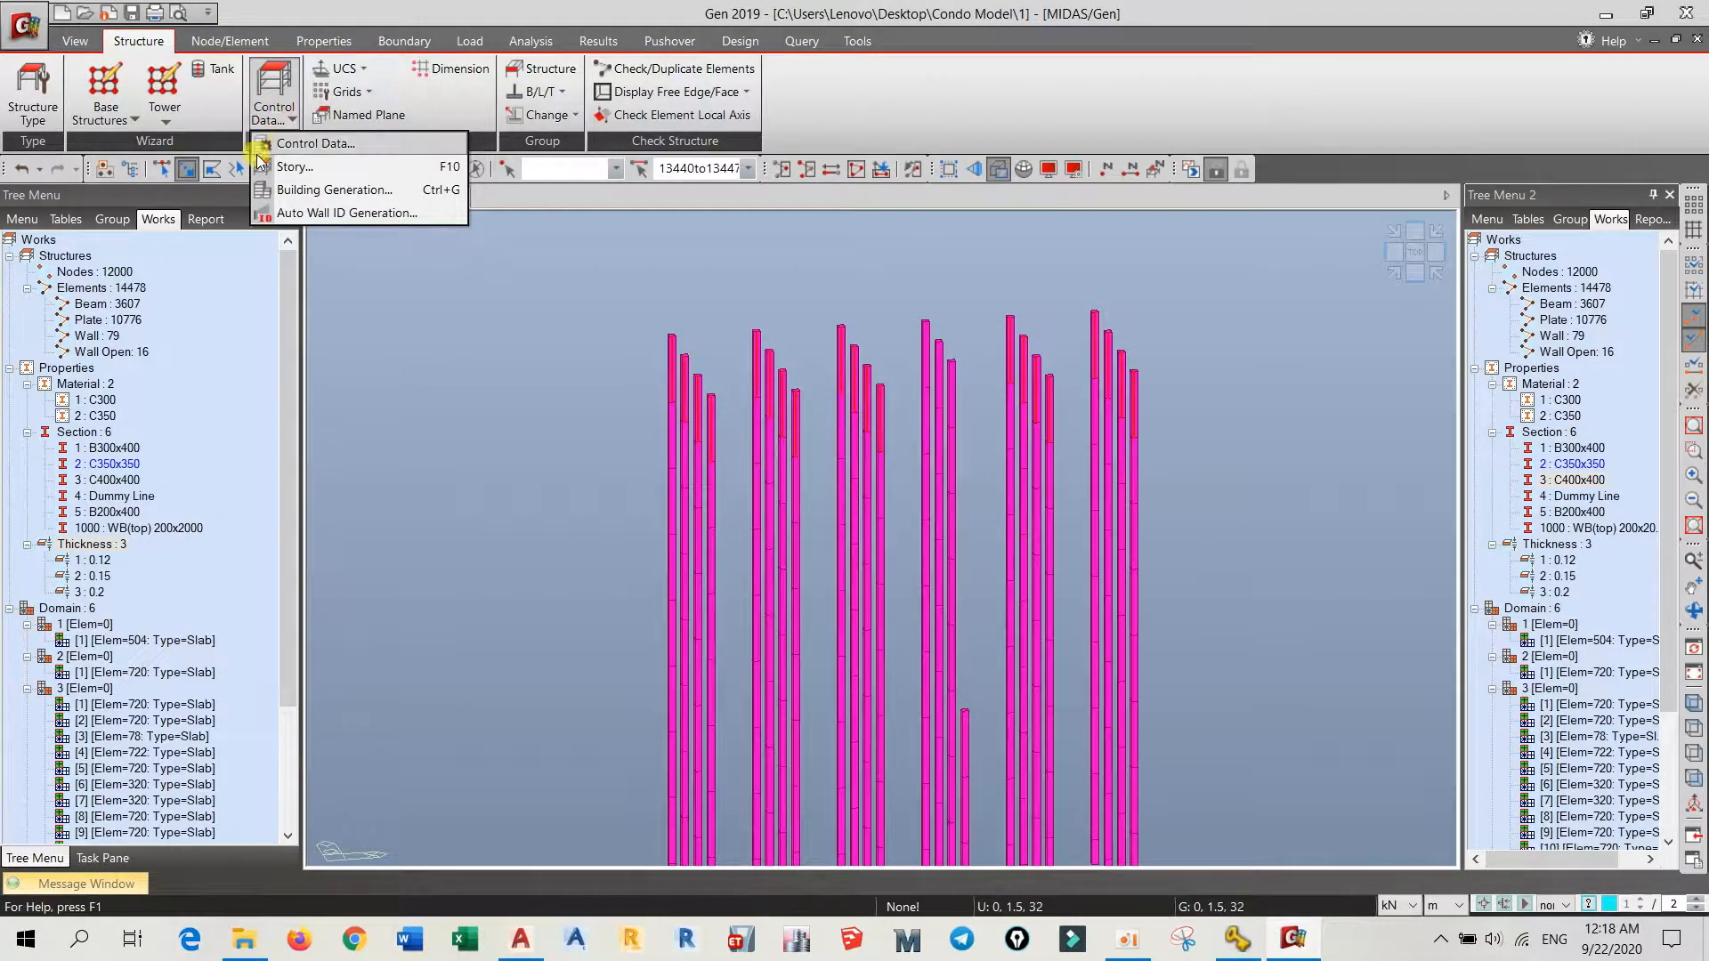
pyautogui.click(312, 190)
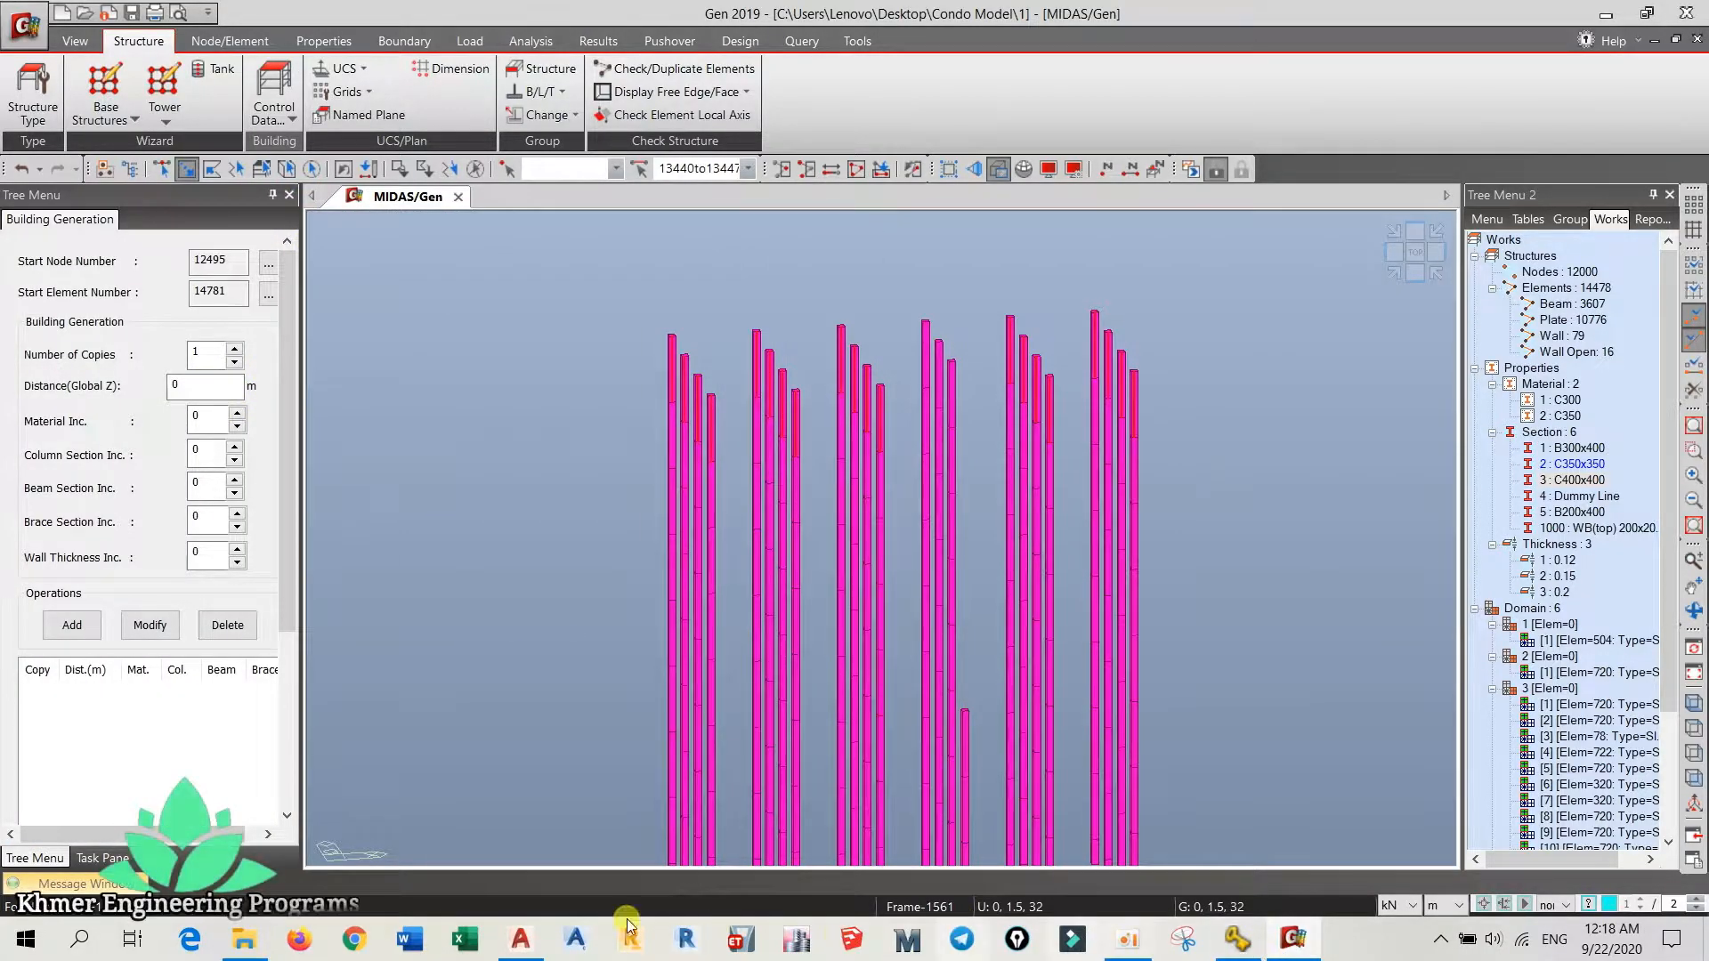
# - Switch to AutoCAD and add a linear dimension between the Terace and Roof levels of the building elevation
pyautogui.click(523, 940)
pyautogui.scroll(-5, 999, 606)
pyautogui.scroll(6, 1093, 391)
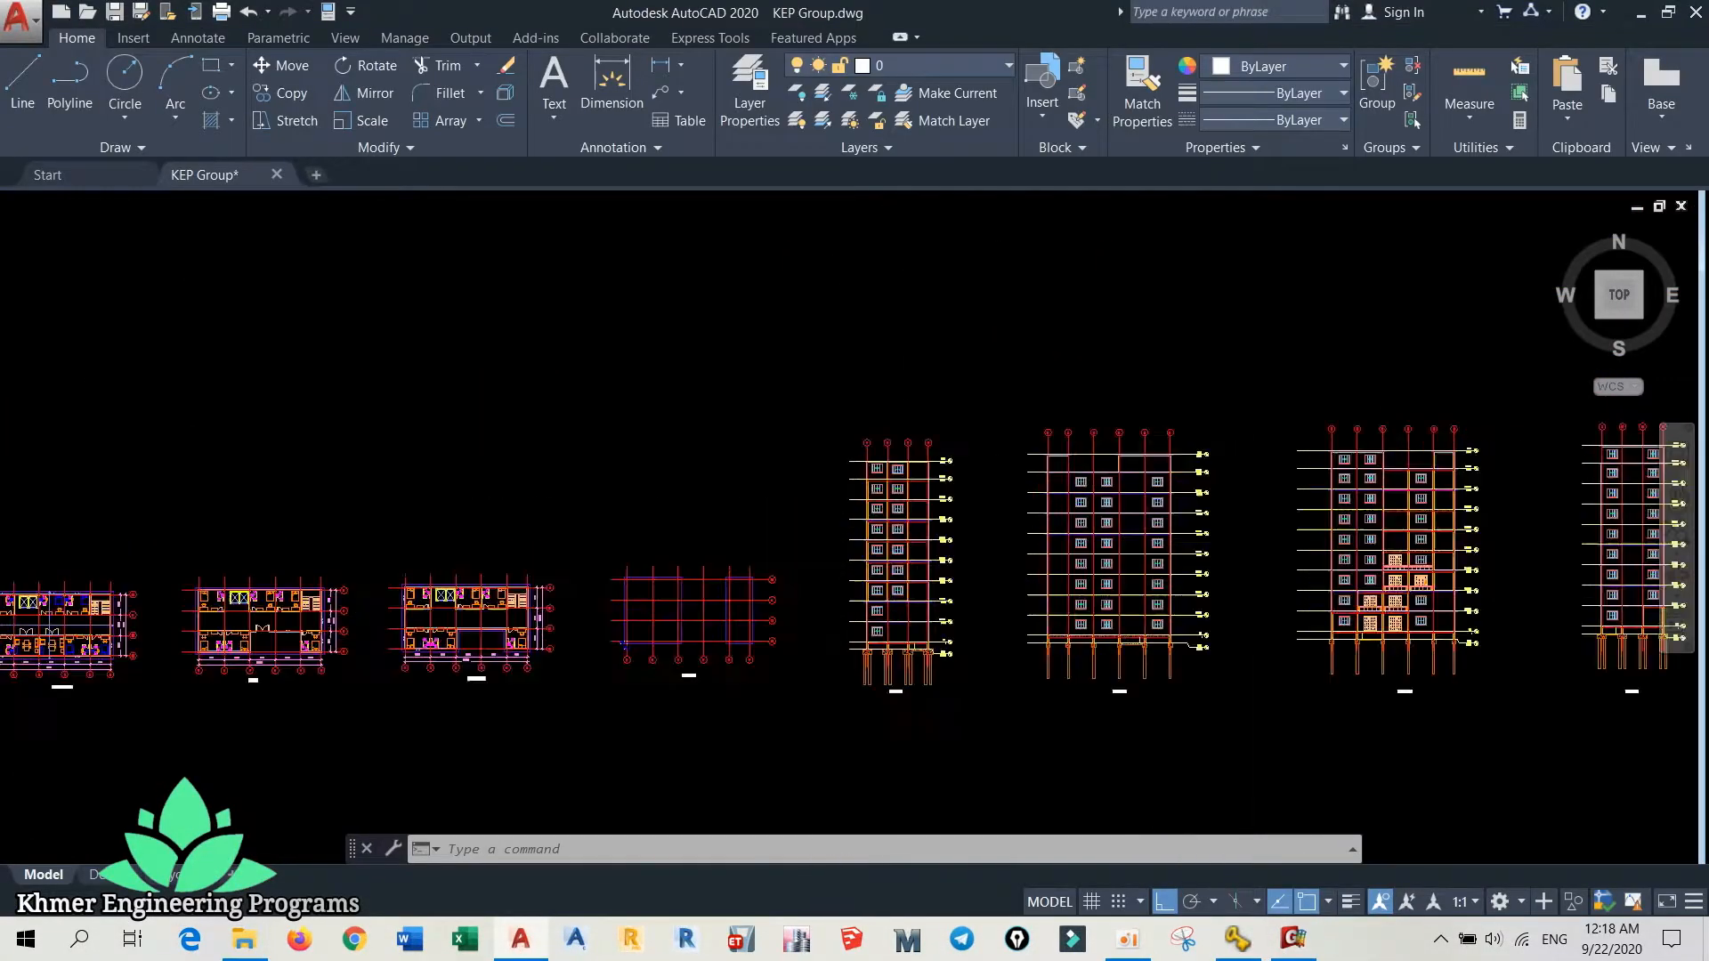
pyautogui.scroll(4, 1093, 392)
pyautogui.moveTo(1086, 431); pyautogui.dragTo(1050, 469, button='middle')
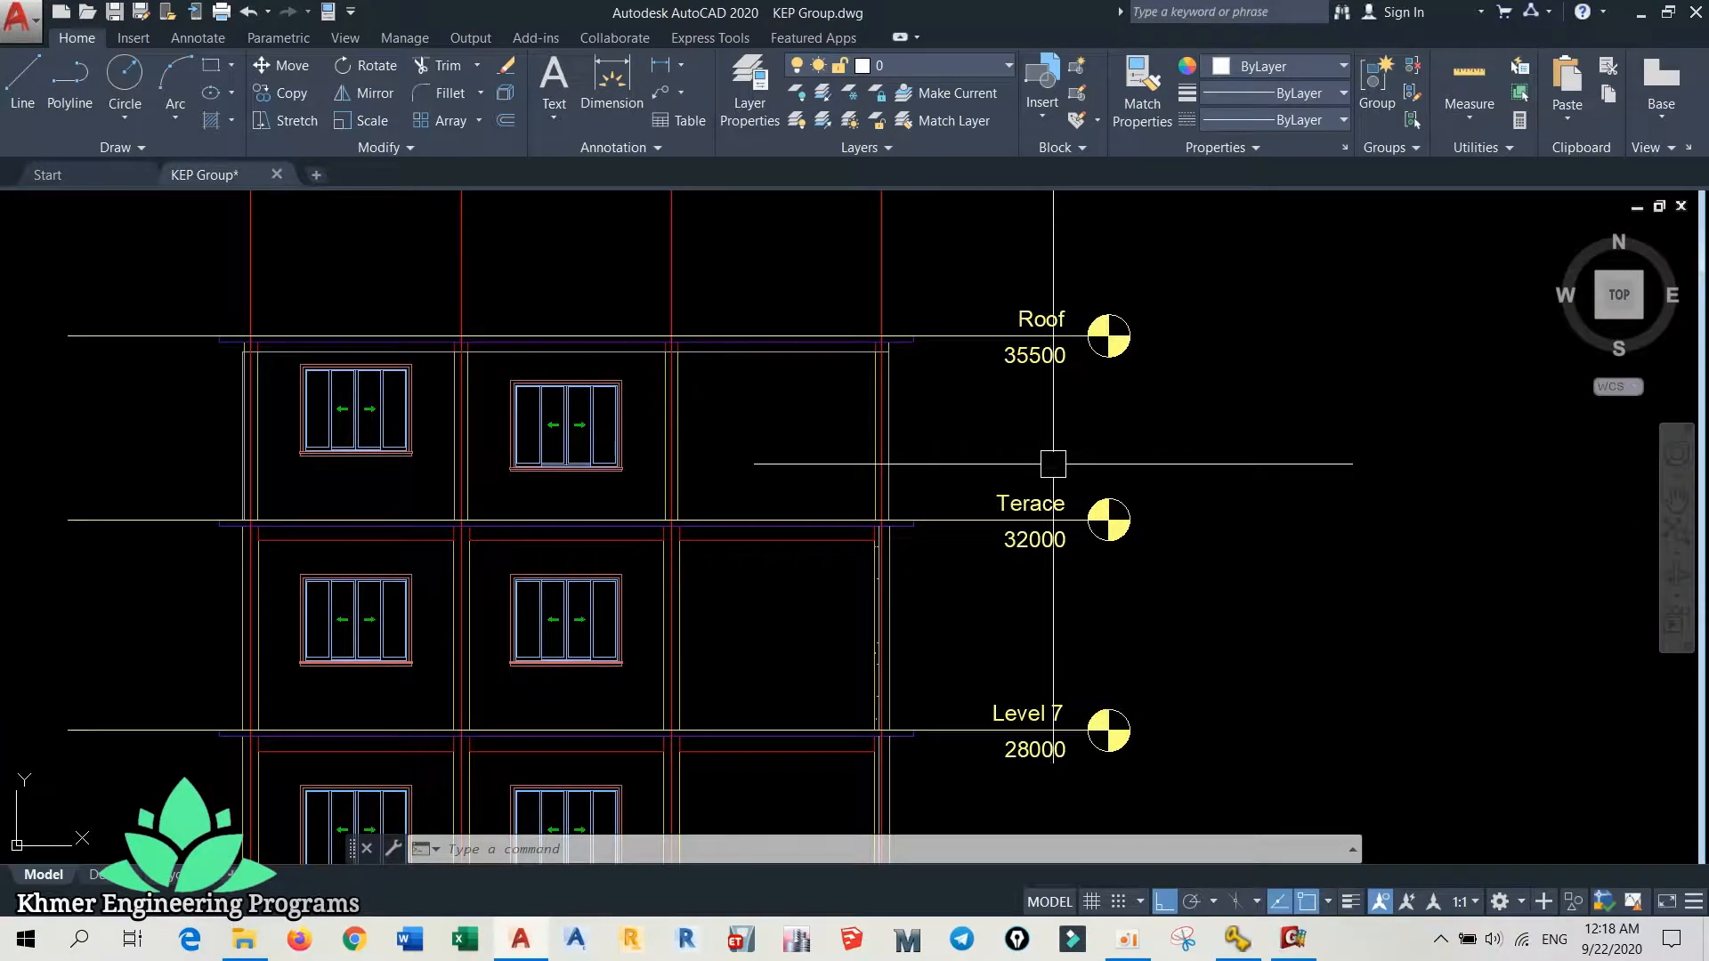
pyautogui.write('dd')
pyautogui.press('Return')
pyautogui.click(945, 520)
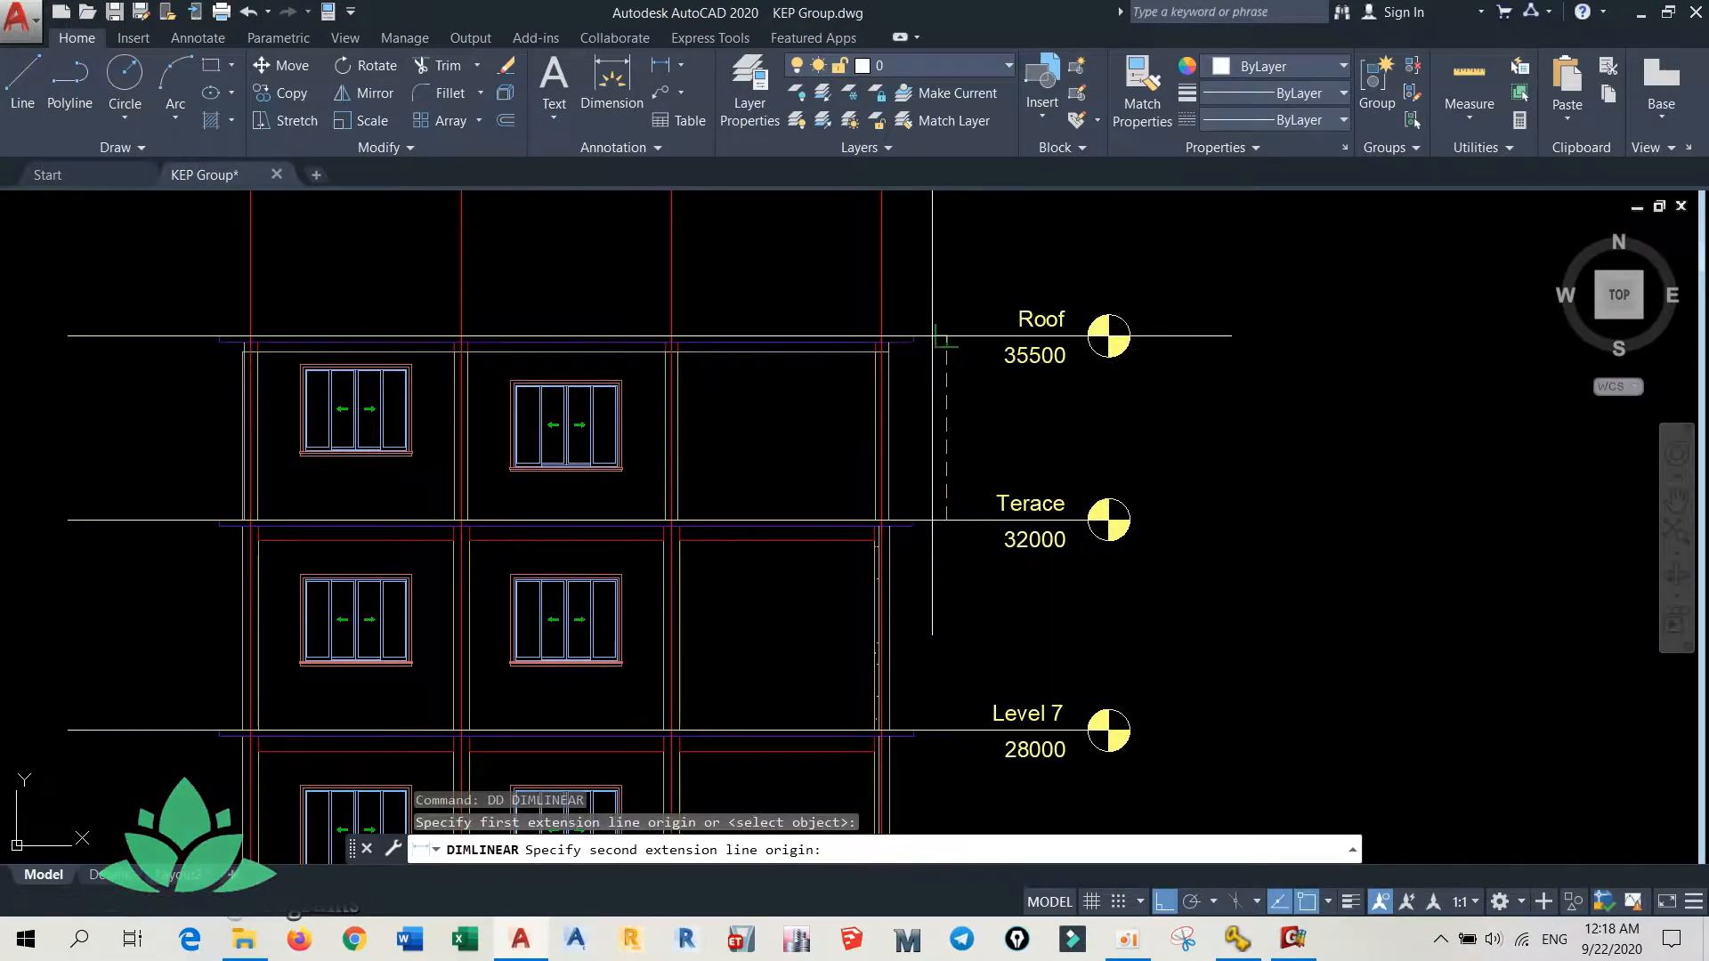
pyautogui.click(946, 336)
pyautogui.click(949, 436)
pyautogui.scroll(5, 952, 442)
pyautogui.scroll(-5, 927, 448)
pyautogui.scroll(-3, 894, 493)
pyautogui.scroll(5, 944, 413)
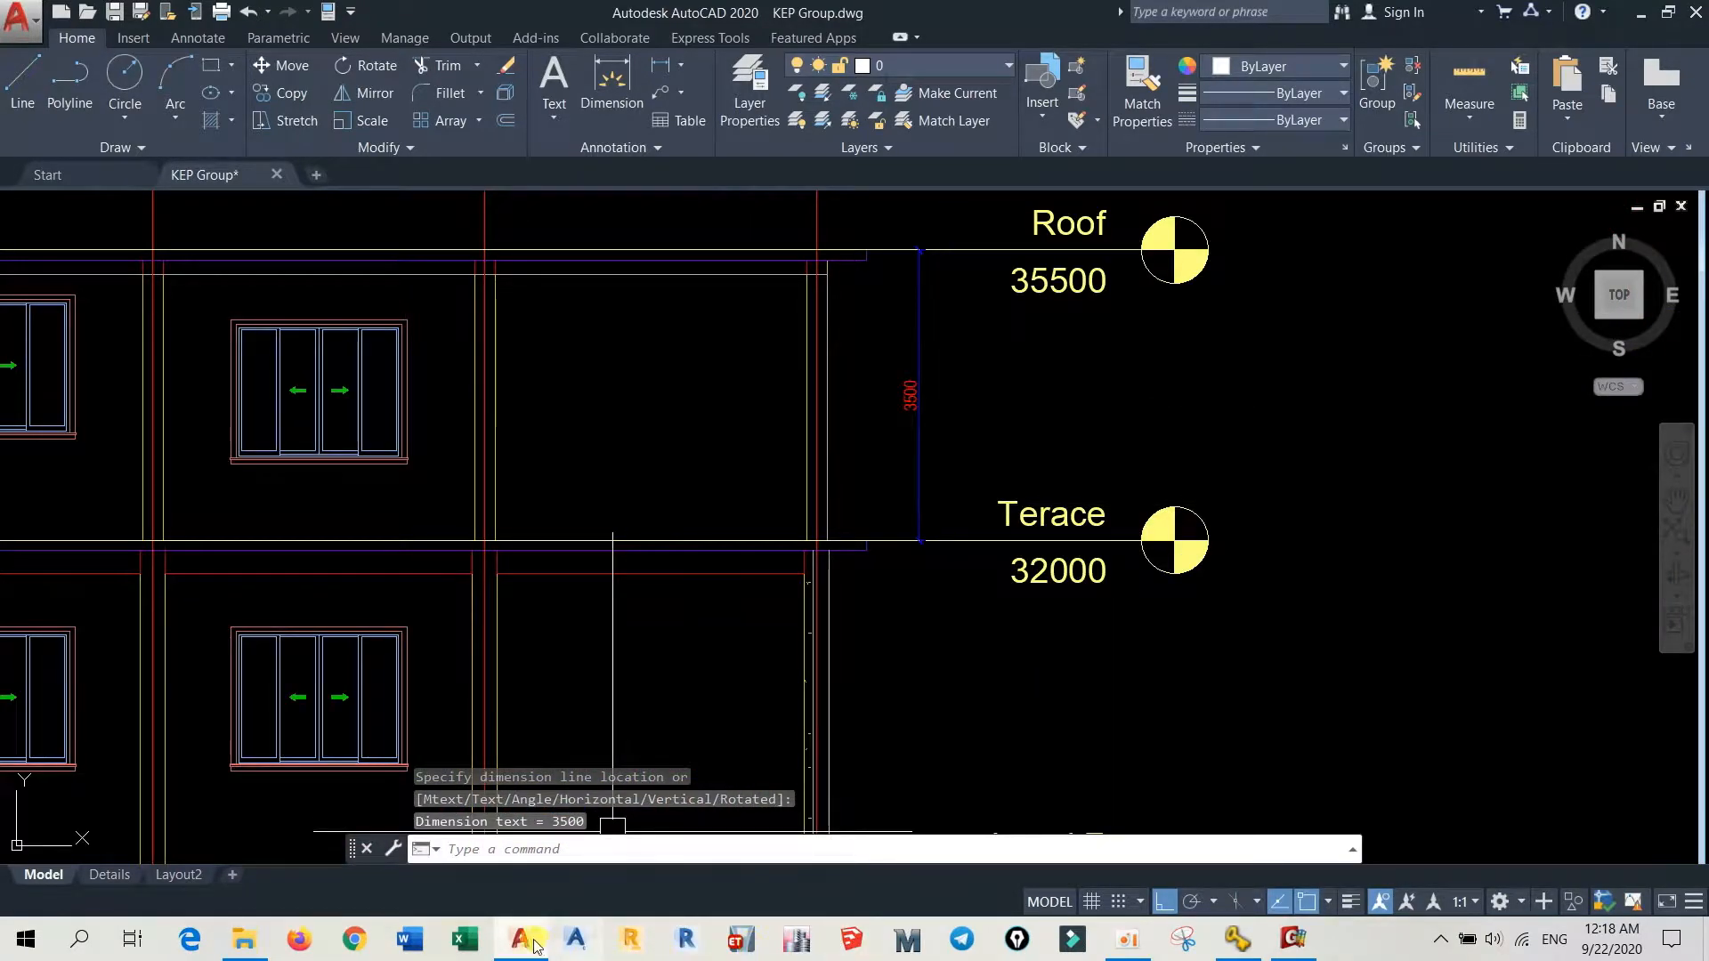
# - Back in midas Gen, generate one copy of the selected columns at a Global Z distance of 3.5 m
pyautogui.click(1291, 941)
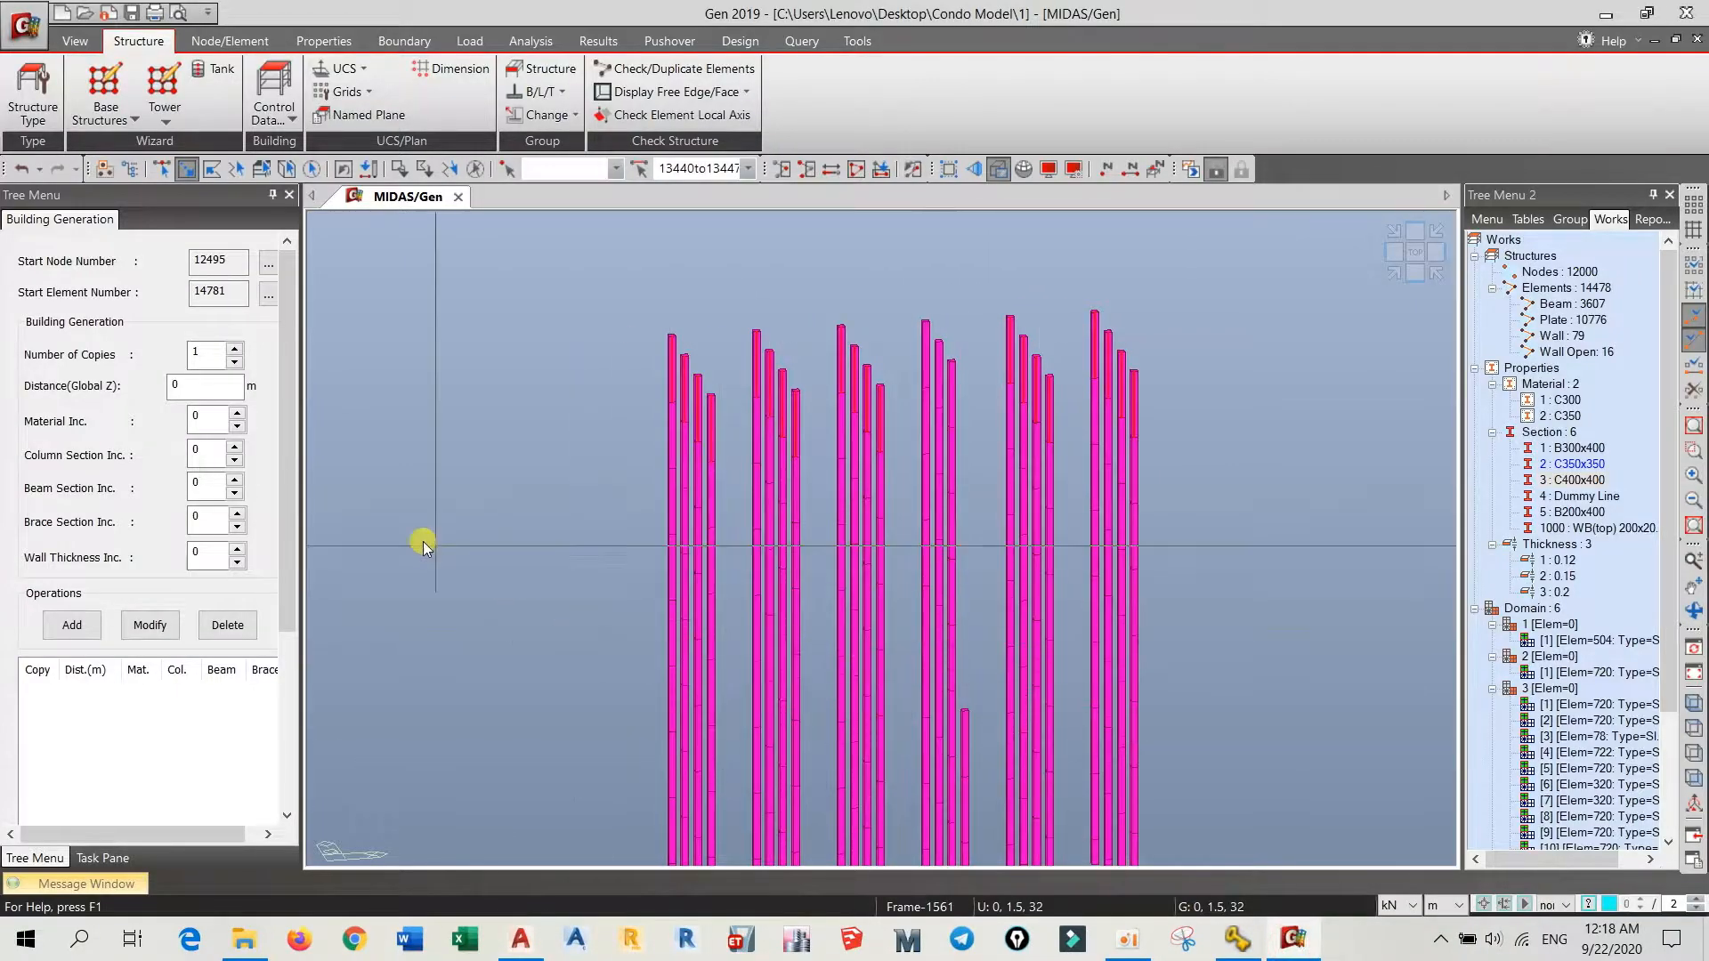
pyautogui.doubleClick(197, 388)
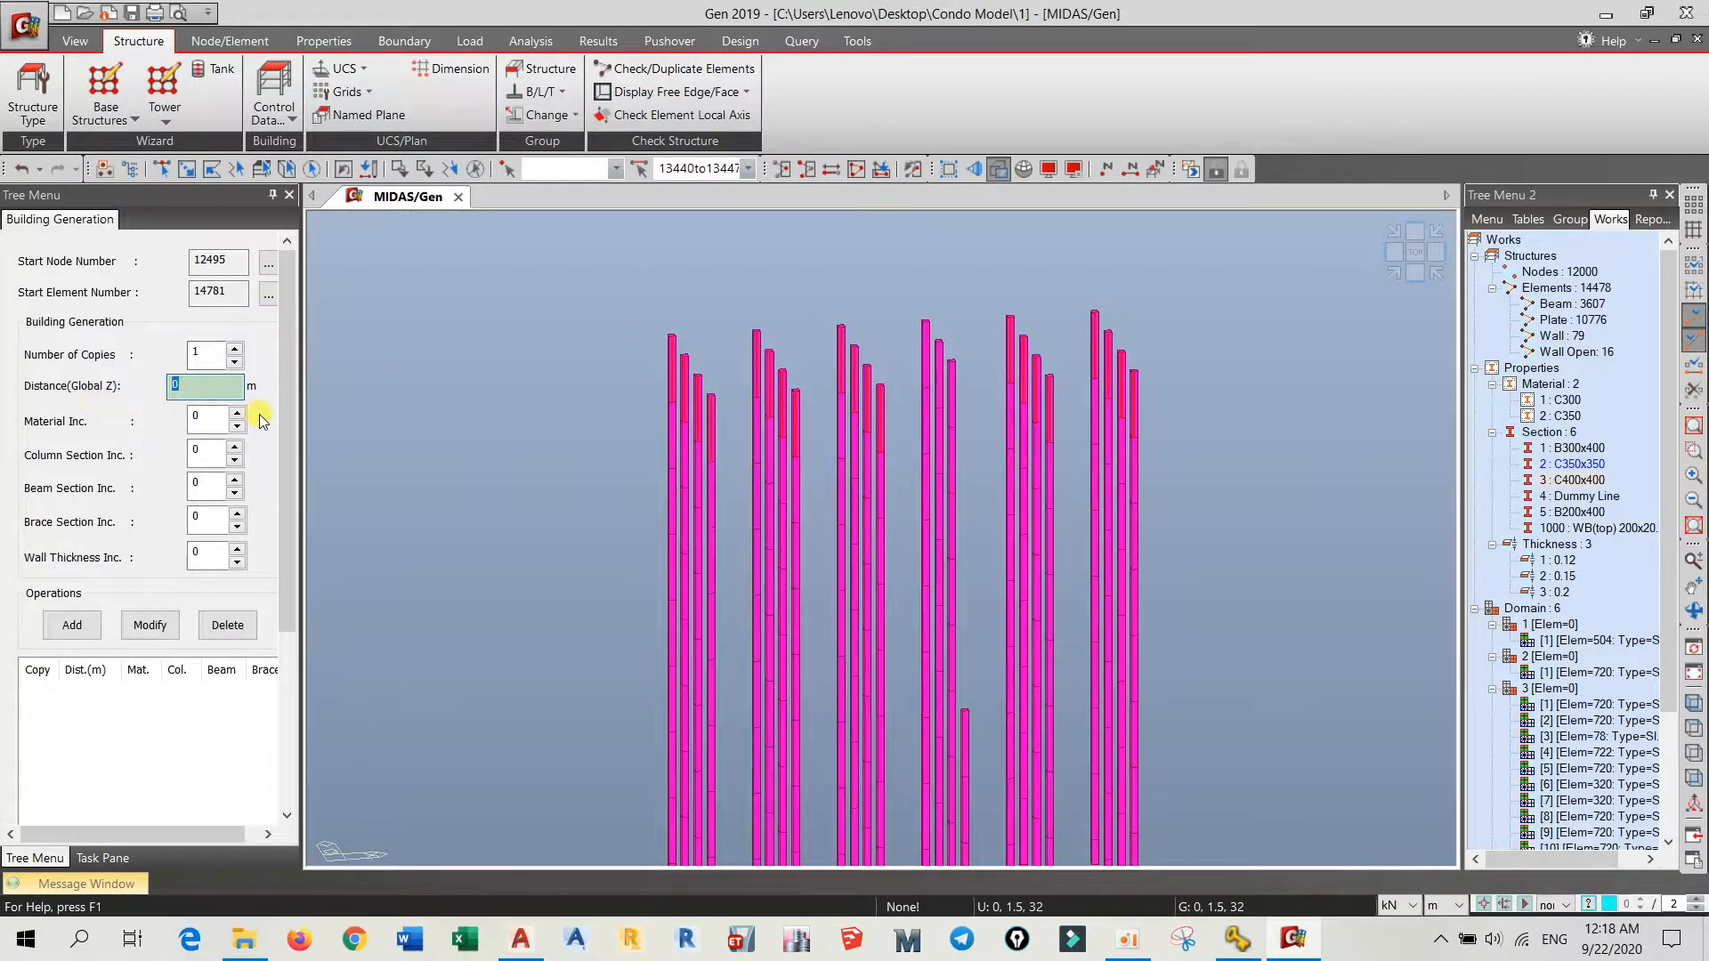
pyautogui.write('3.5')
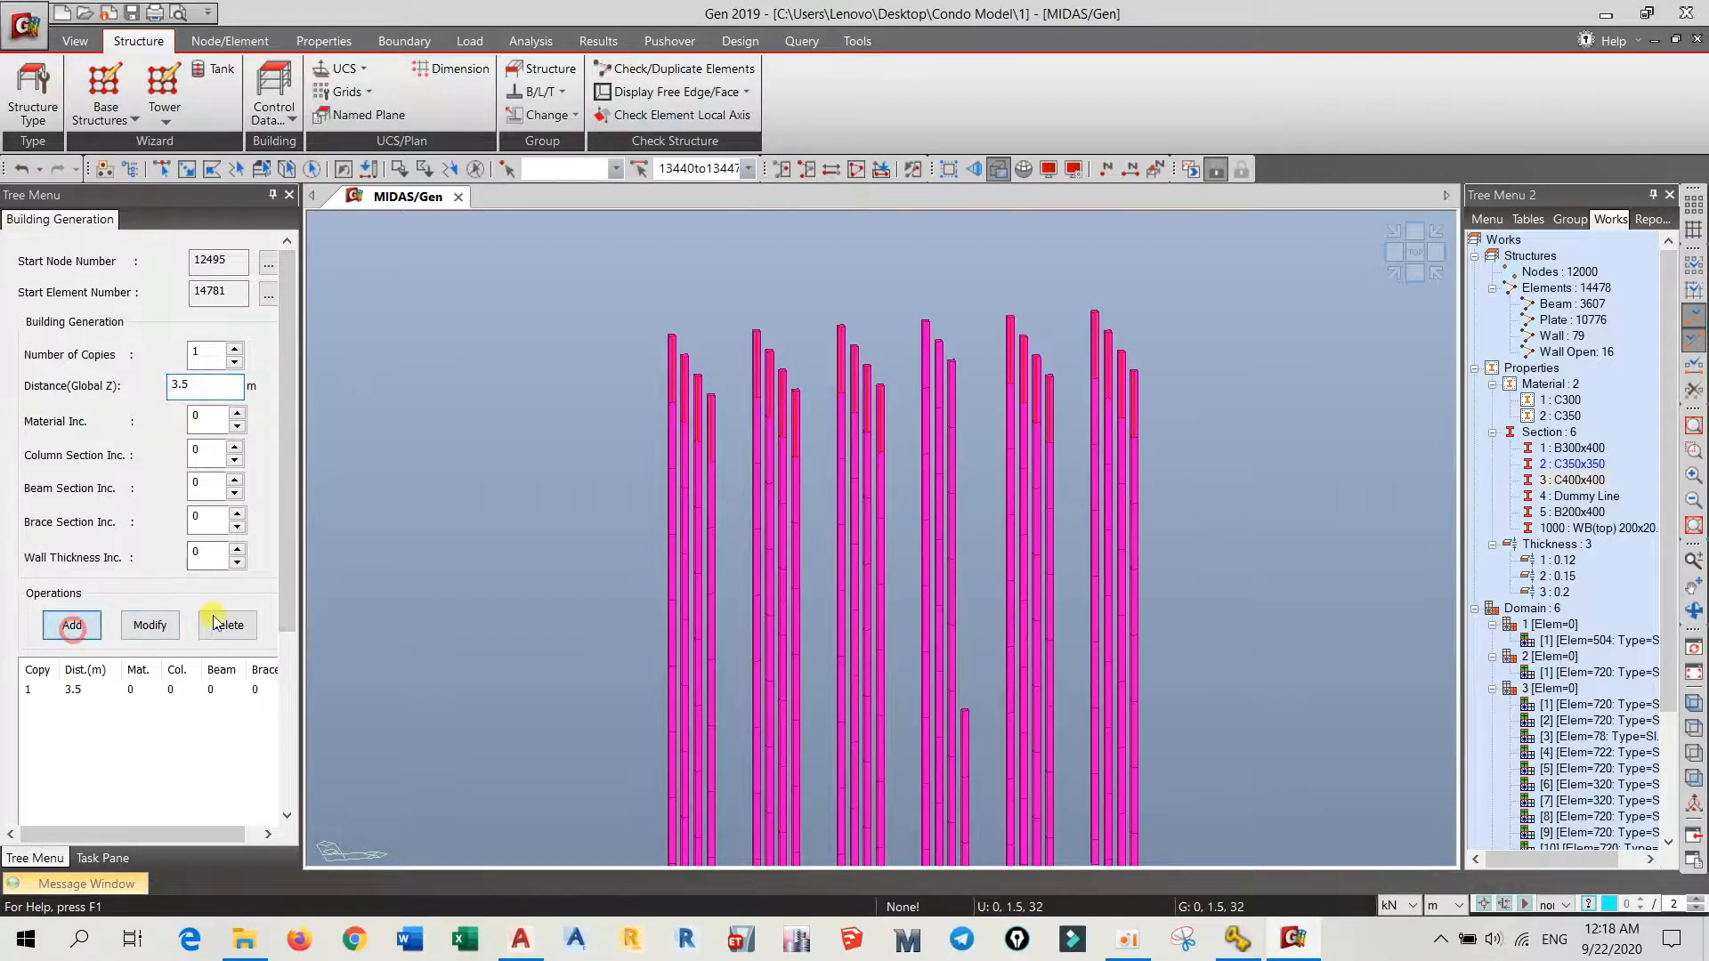
pyautogui.moveTo(283, 575); pyautogui.dragTo(288, 780)
pyautogui.click(169, 781)
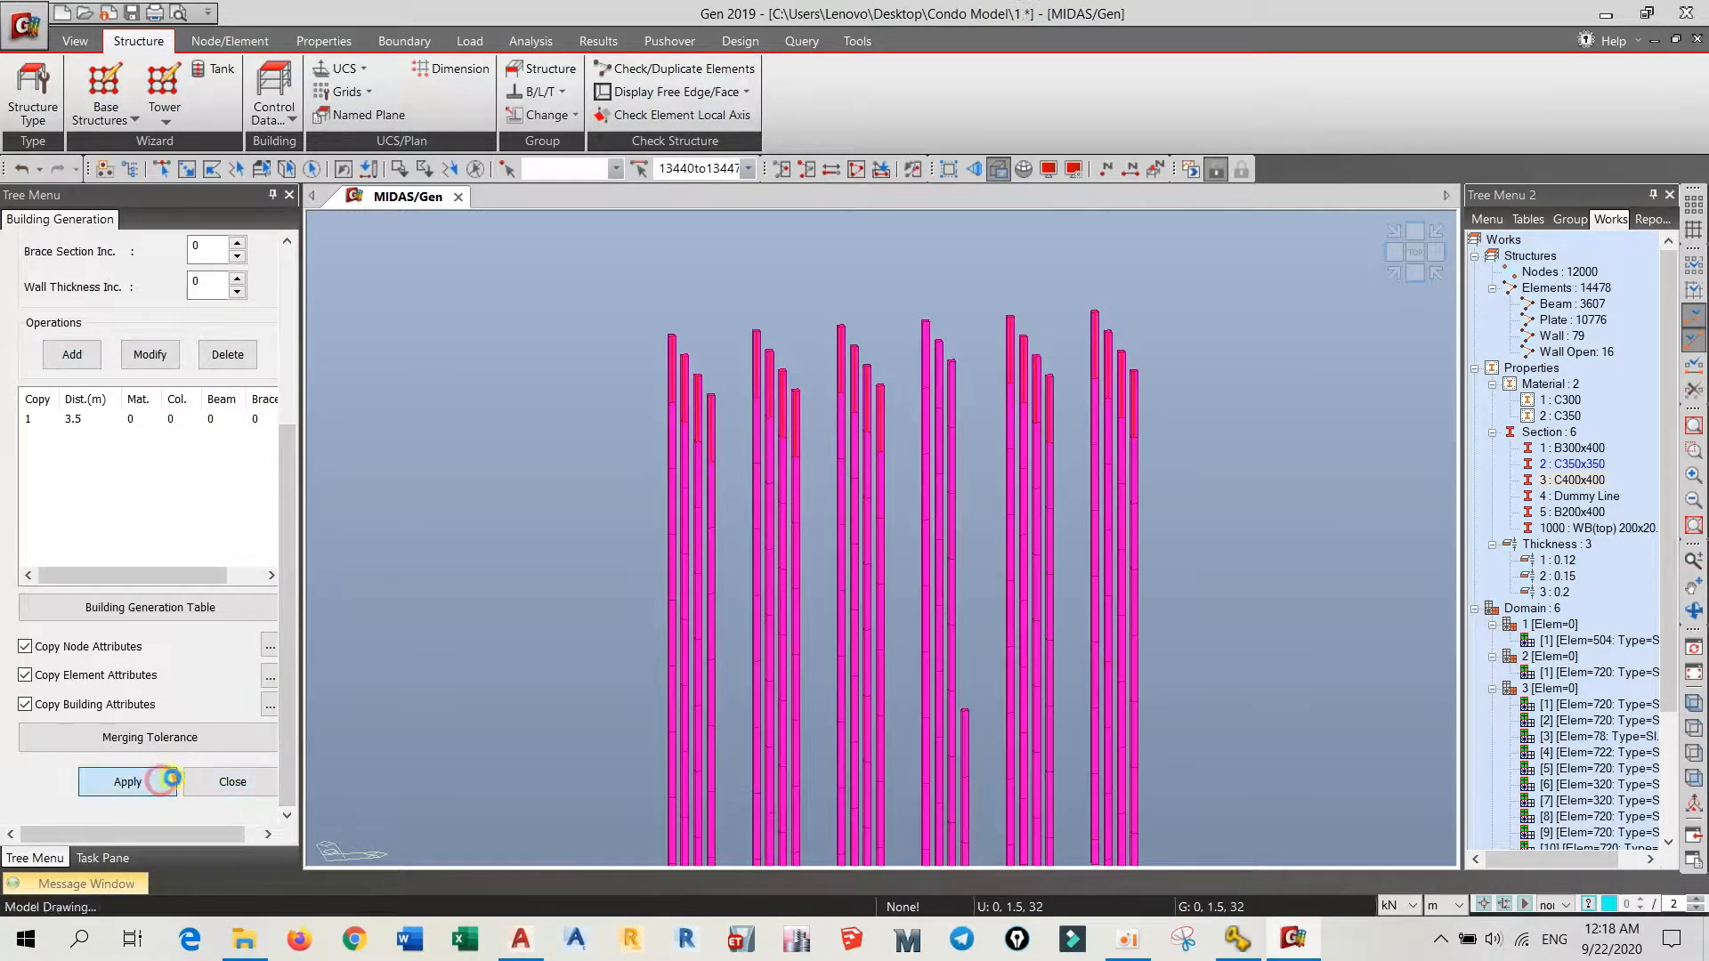
pyautogui.click(233, 781)
# - Reactivate the whole model and inspect the new roof-storey columns from several angles
pyautogui.scroll(-4, 836, 671)
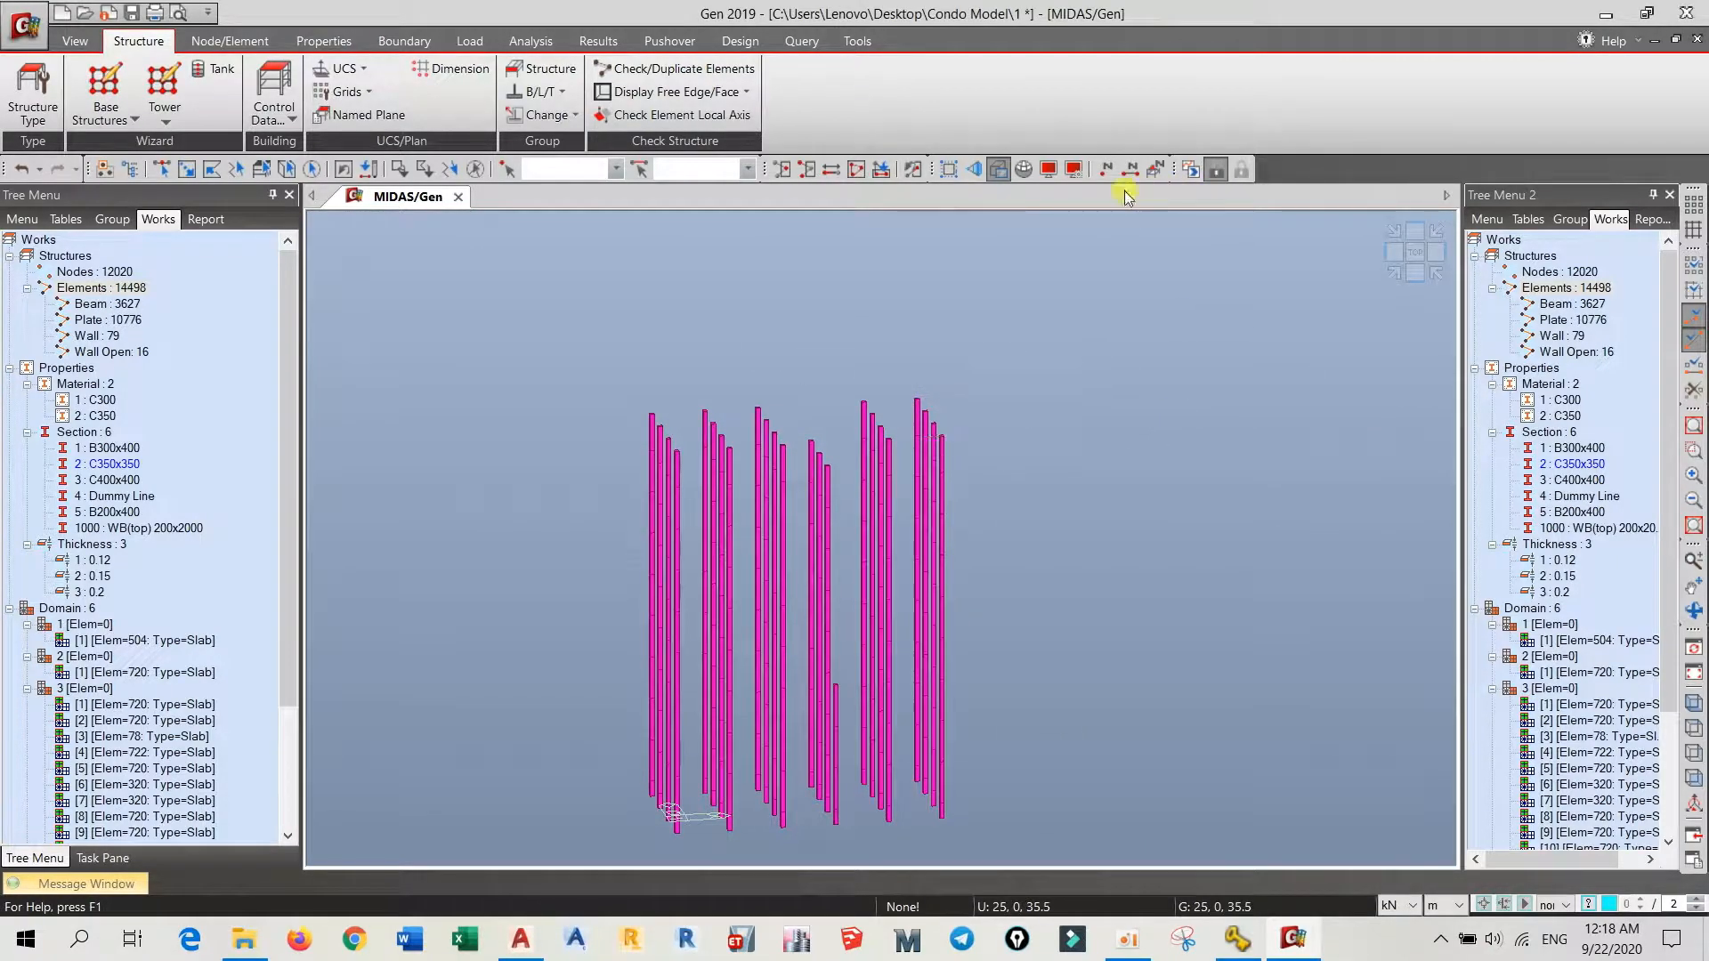
pyautogui.click(851, 169)
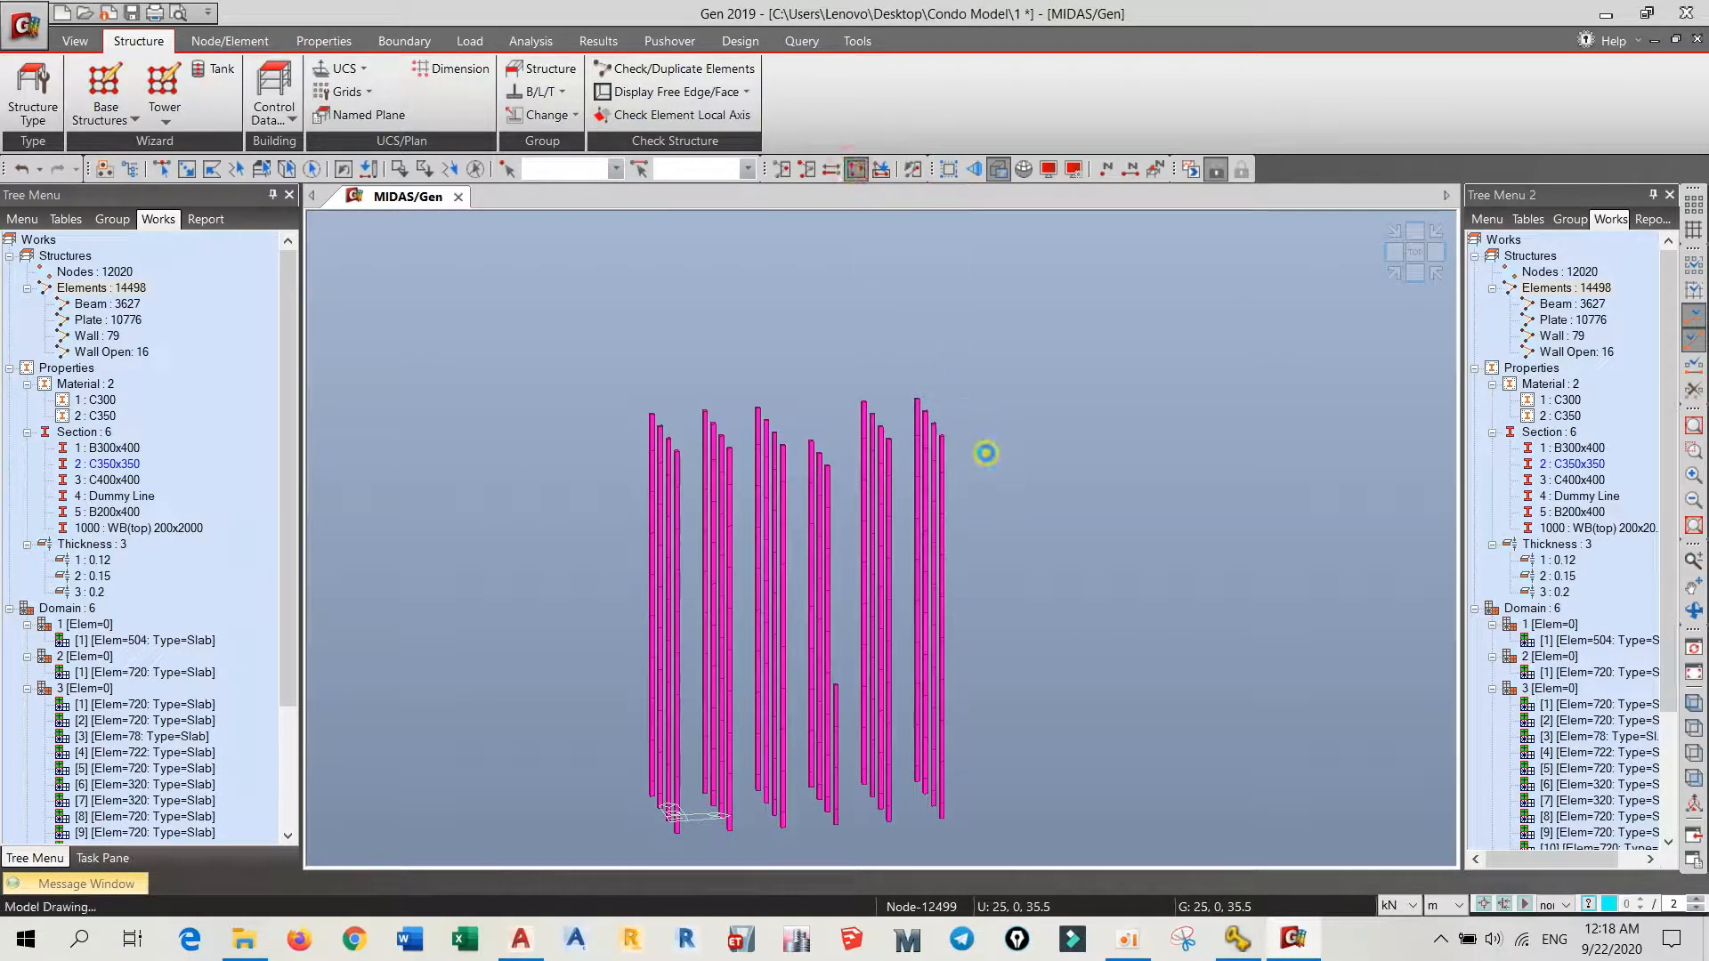
pyautogui.moveTo(946, 503)
pyautogui.keyDown('ctrl'); pyautogui.mouseDown(button='middle')
pyautogui.moveTo(898, 595)
pyautogui.moveTo(785, 555)
pyautogui.moveTo(877, 562)
pyautogui.moveTo(920, 489)
pyautogui.mouseUp(button='middle'); pyautogui.keyUp('ctrl')
pyautogui.scroll(3, 999, 532)
pyautogui.keyDown('ctrl'); pyautogui.moveTo(999, 533); pyautogui.dragTo(1122, 480, button='middle'); pyautogui.keyUp('ctrl')
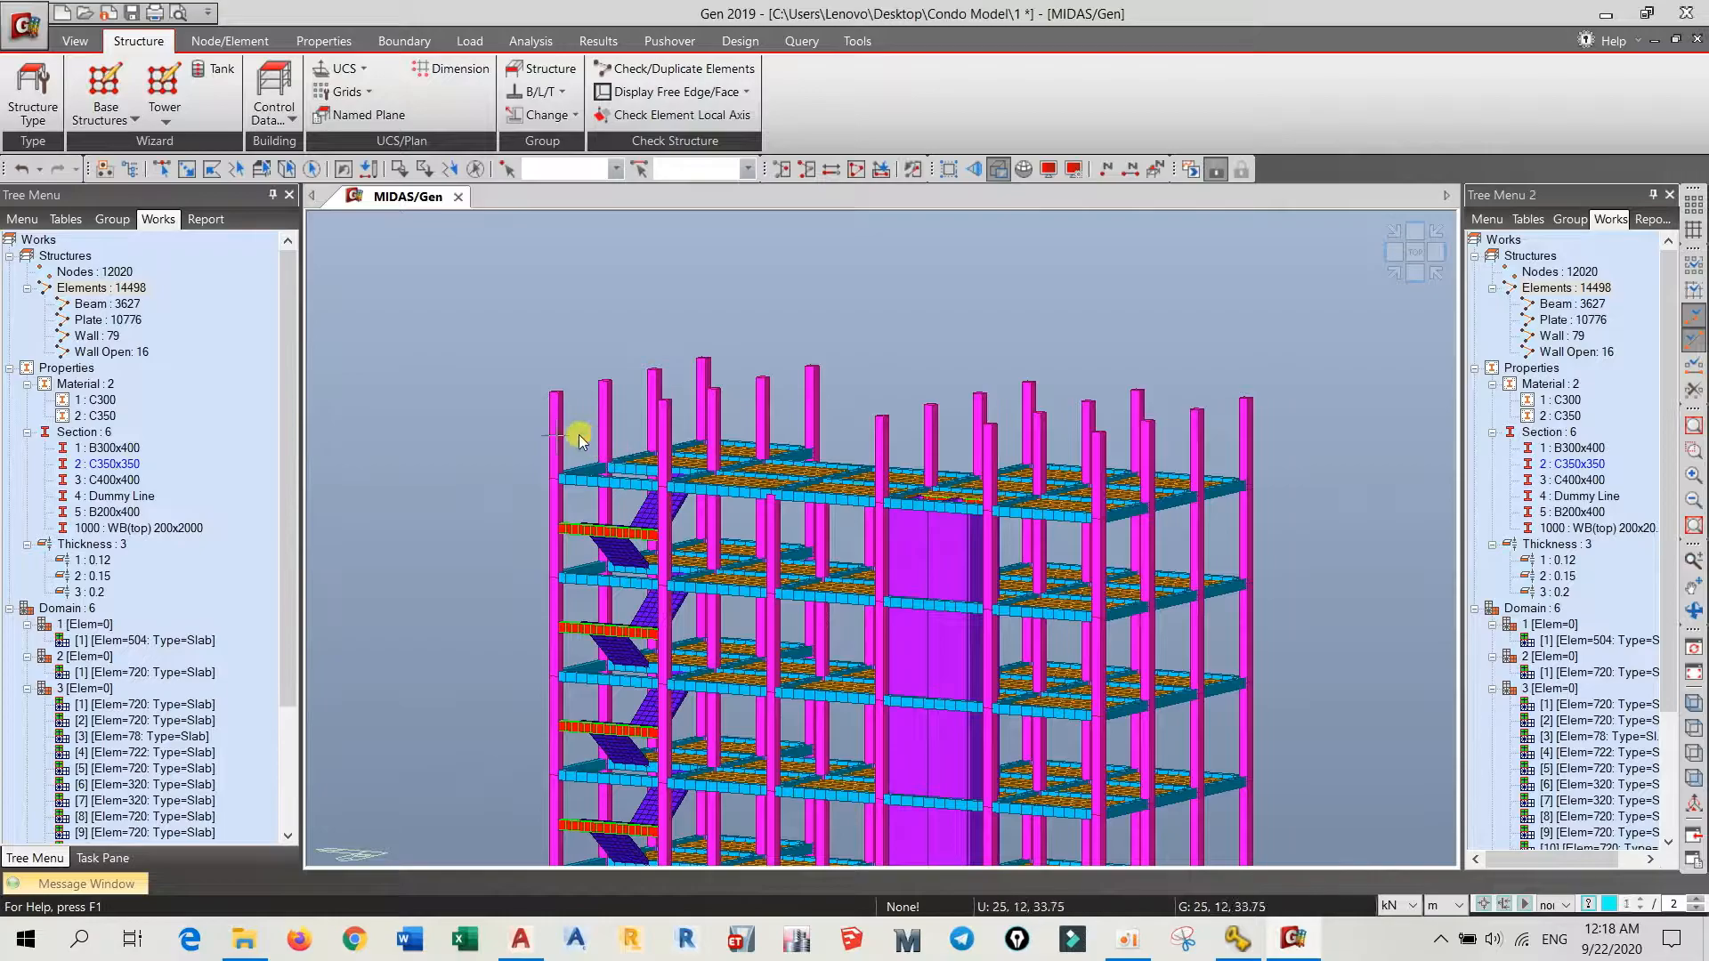
pyautogui.scroll(3, 599, 431)
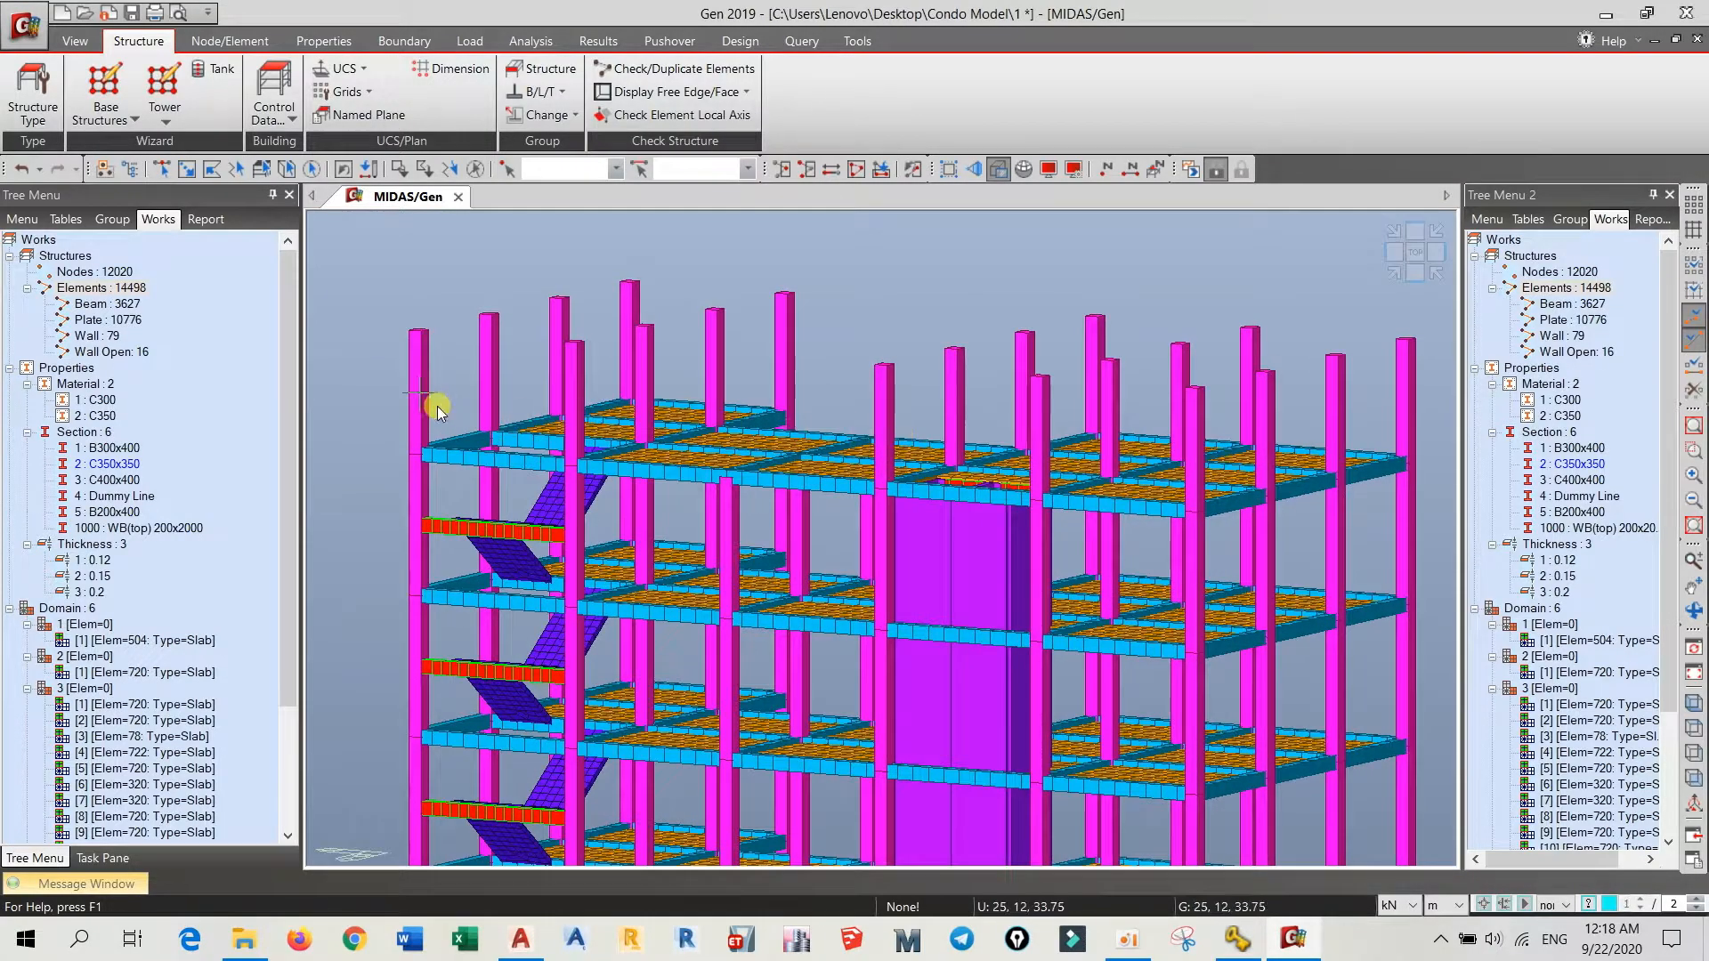
pyautogui.scroll(-2, 679, 389)
pyautogui.scroll(-4, 507, 477)
pyautogui.moveTo(1126, 453); pyautogui.dragTo(749, 517, button='middle')
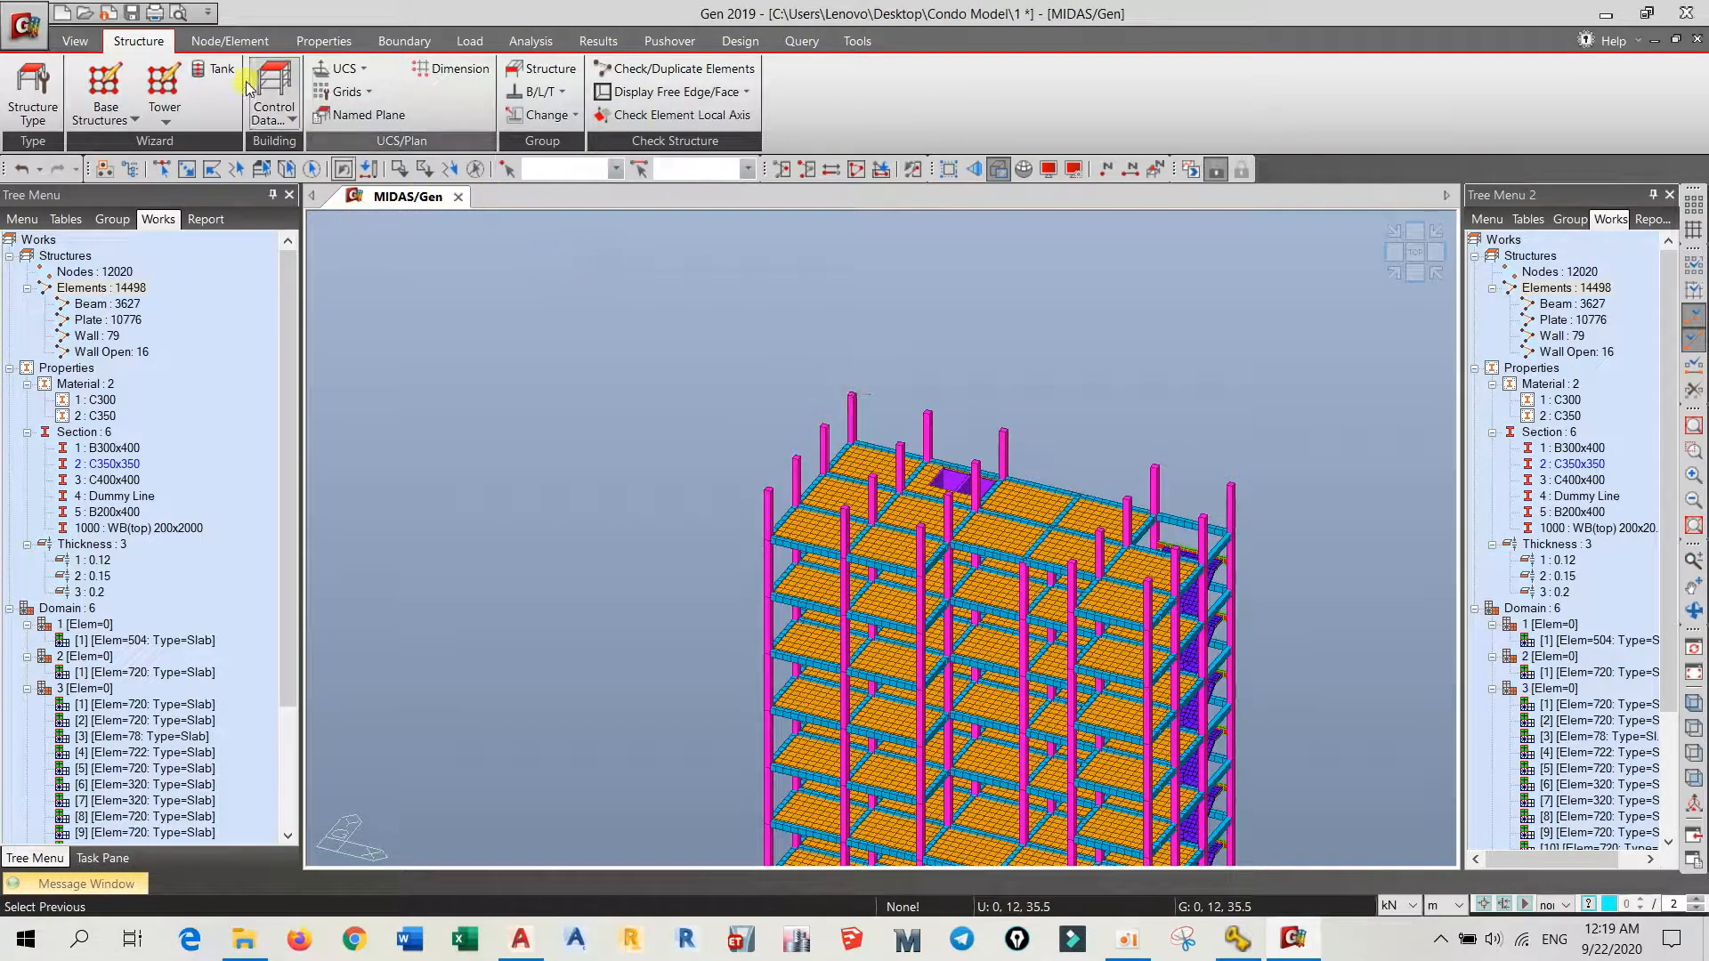
# - Set up Create Elements for general beams with section B300x400 and turn on Ortho
pyautogui.click(230, 40)
pyautogui.click(438, 93)
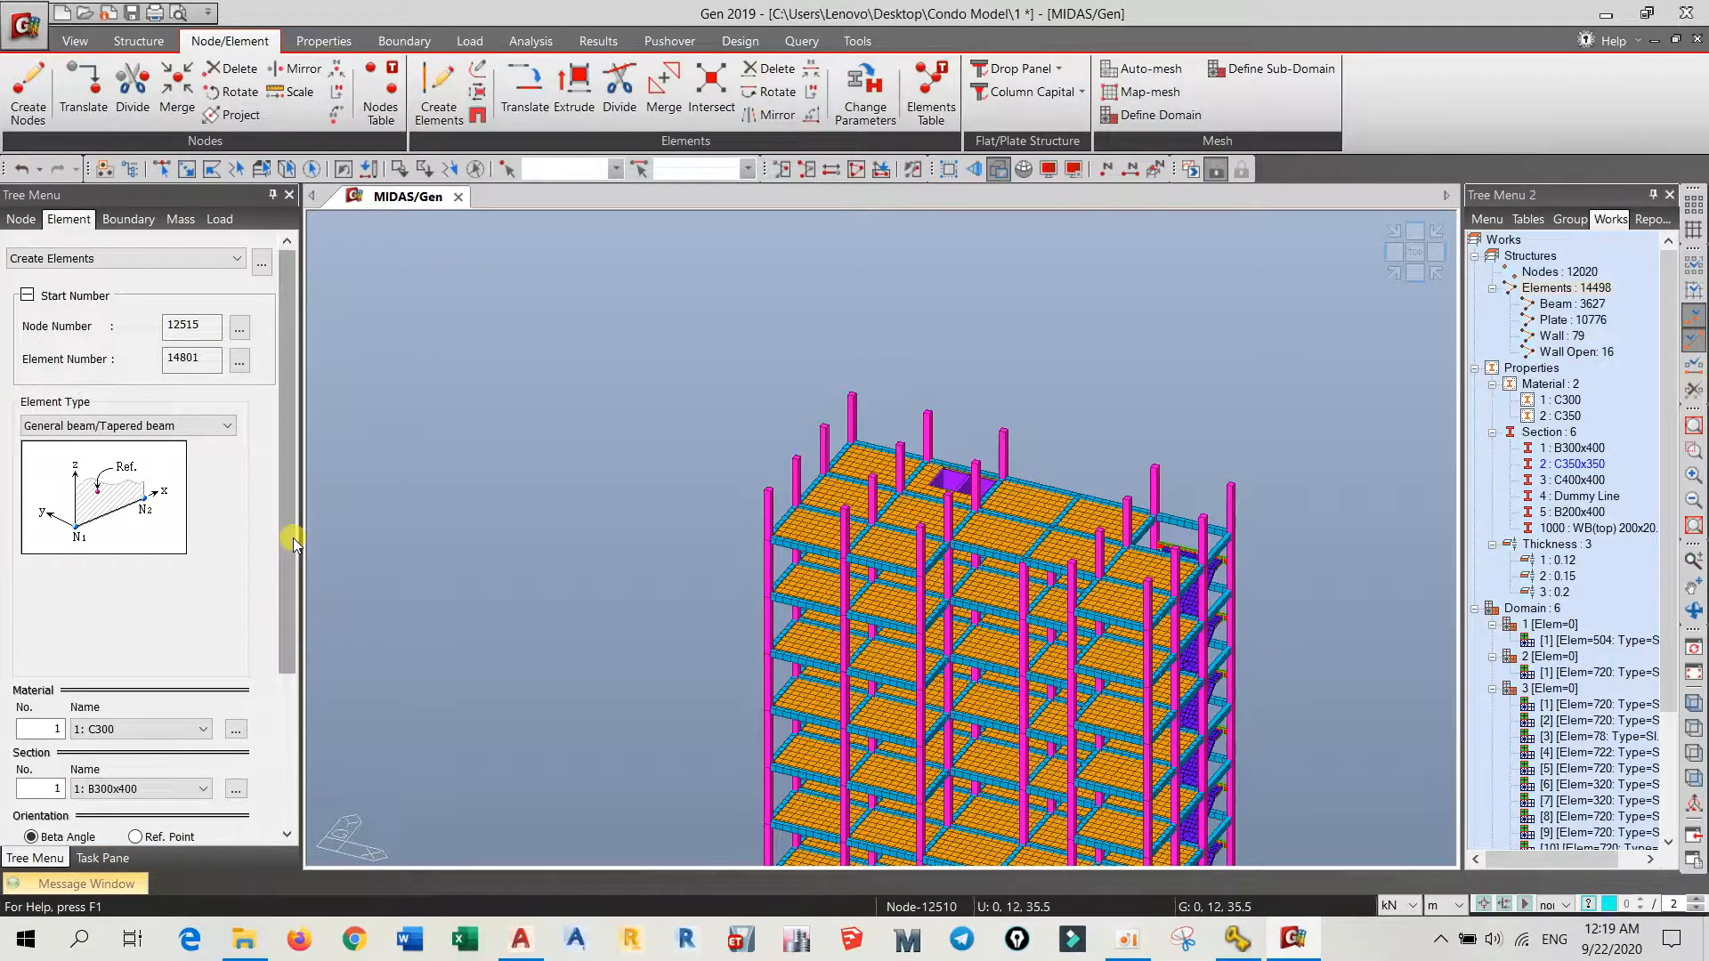
pyautogui.scroll(-3, 292, 537)
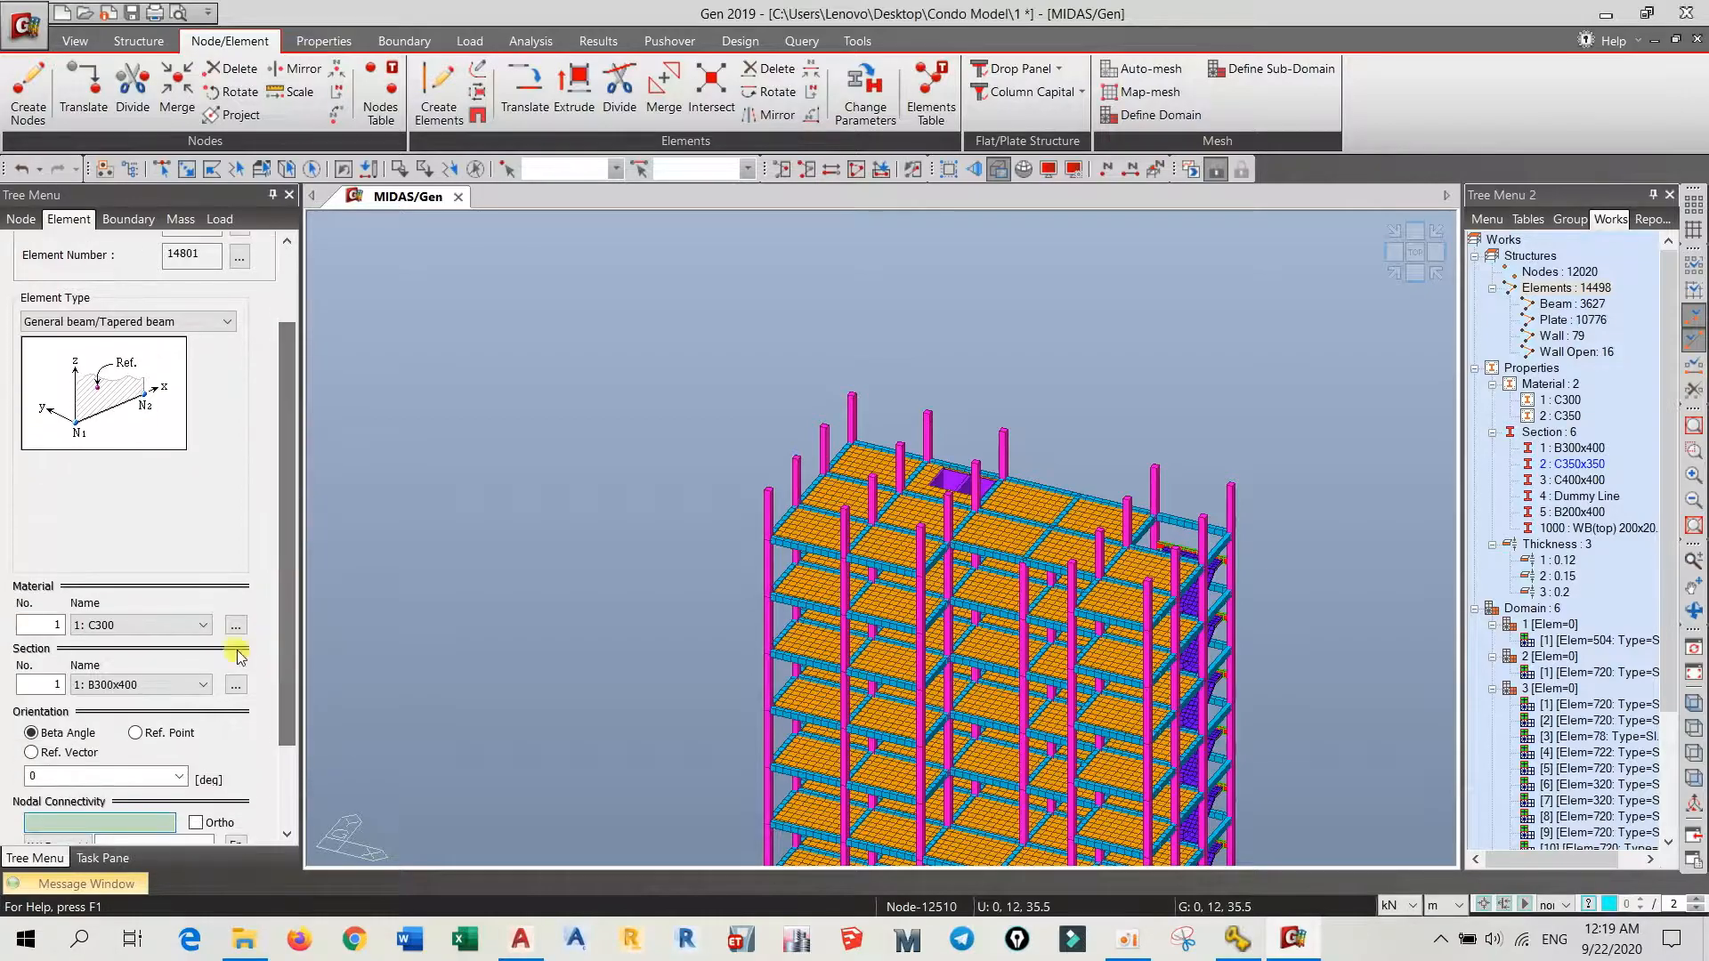
pyautogui.click(133, 687)
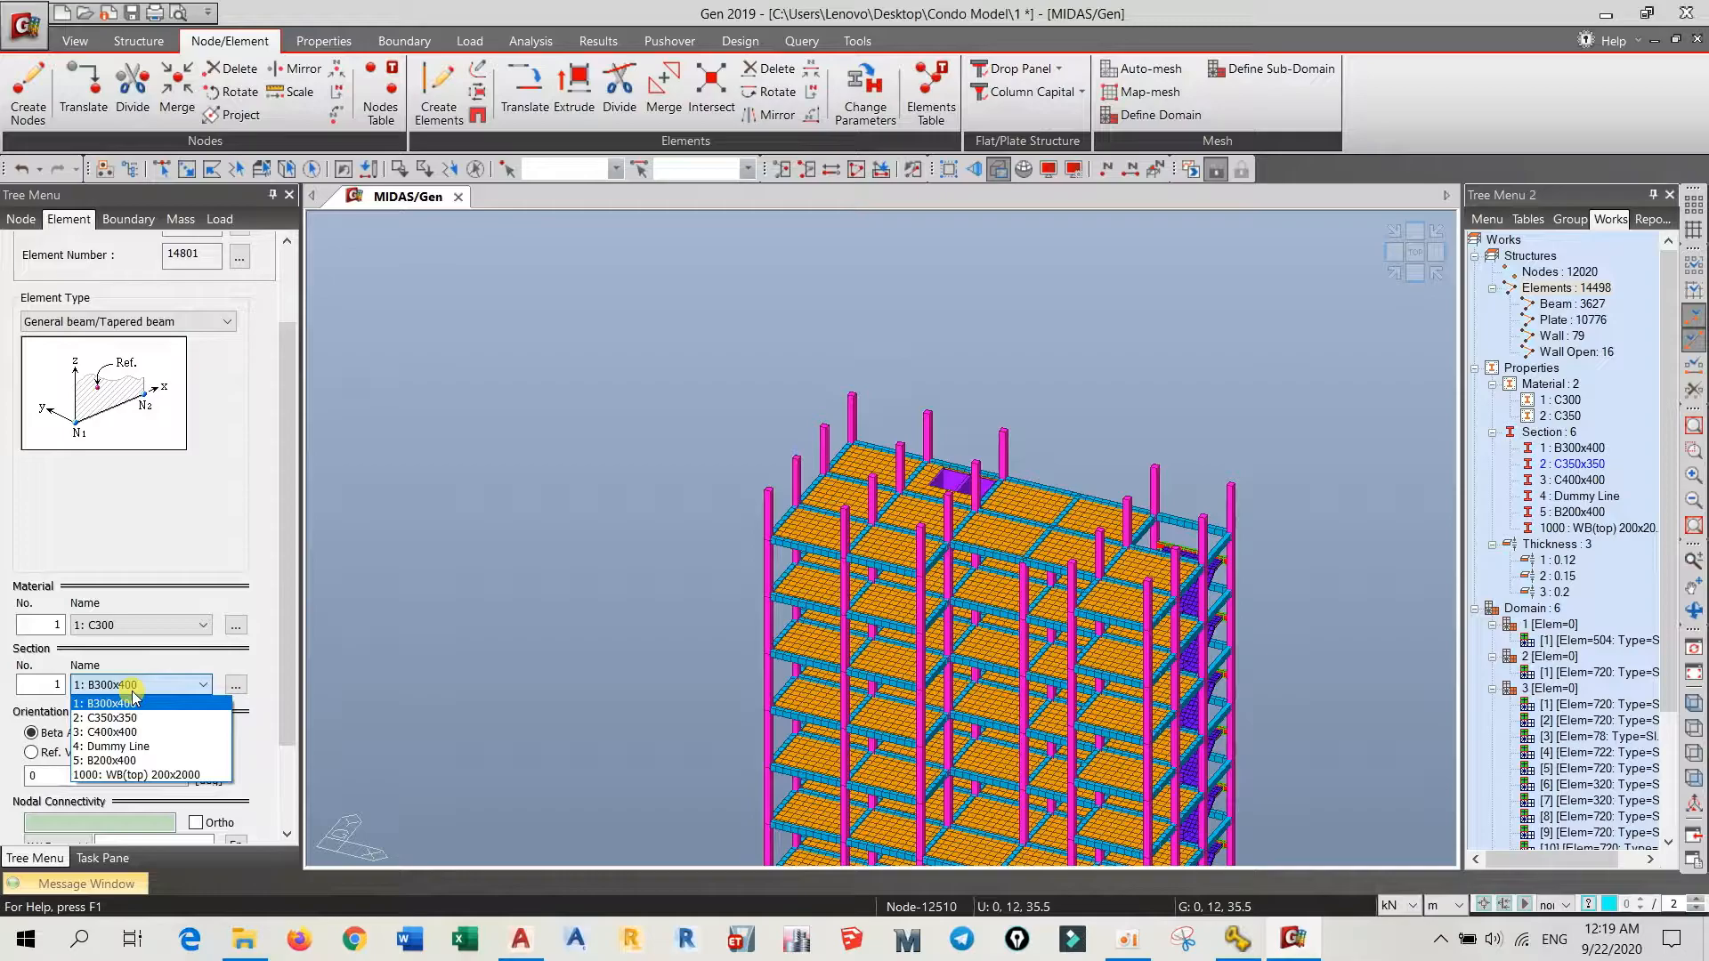
pyautogui.click(134, 694)
pyautogui.scroll(-3, 281, 626)
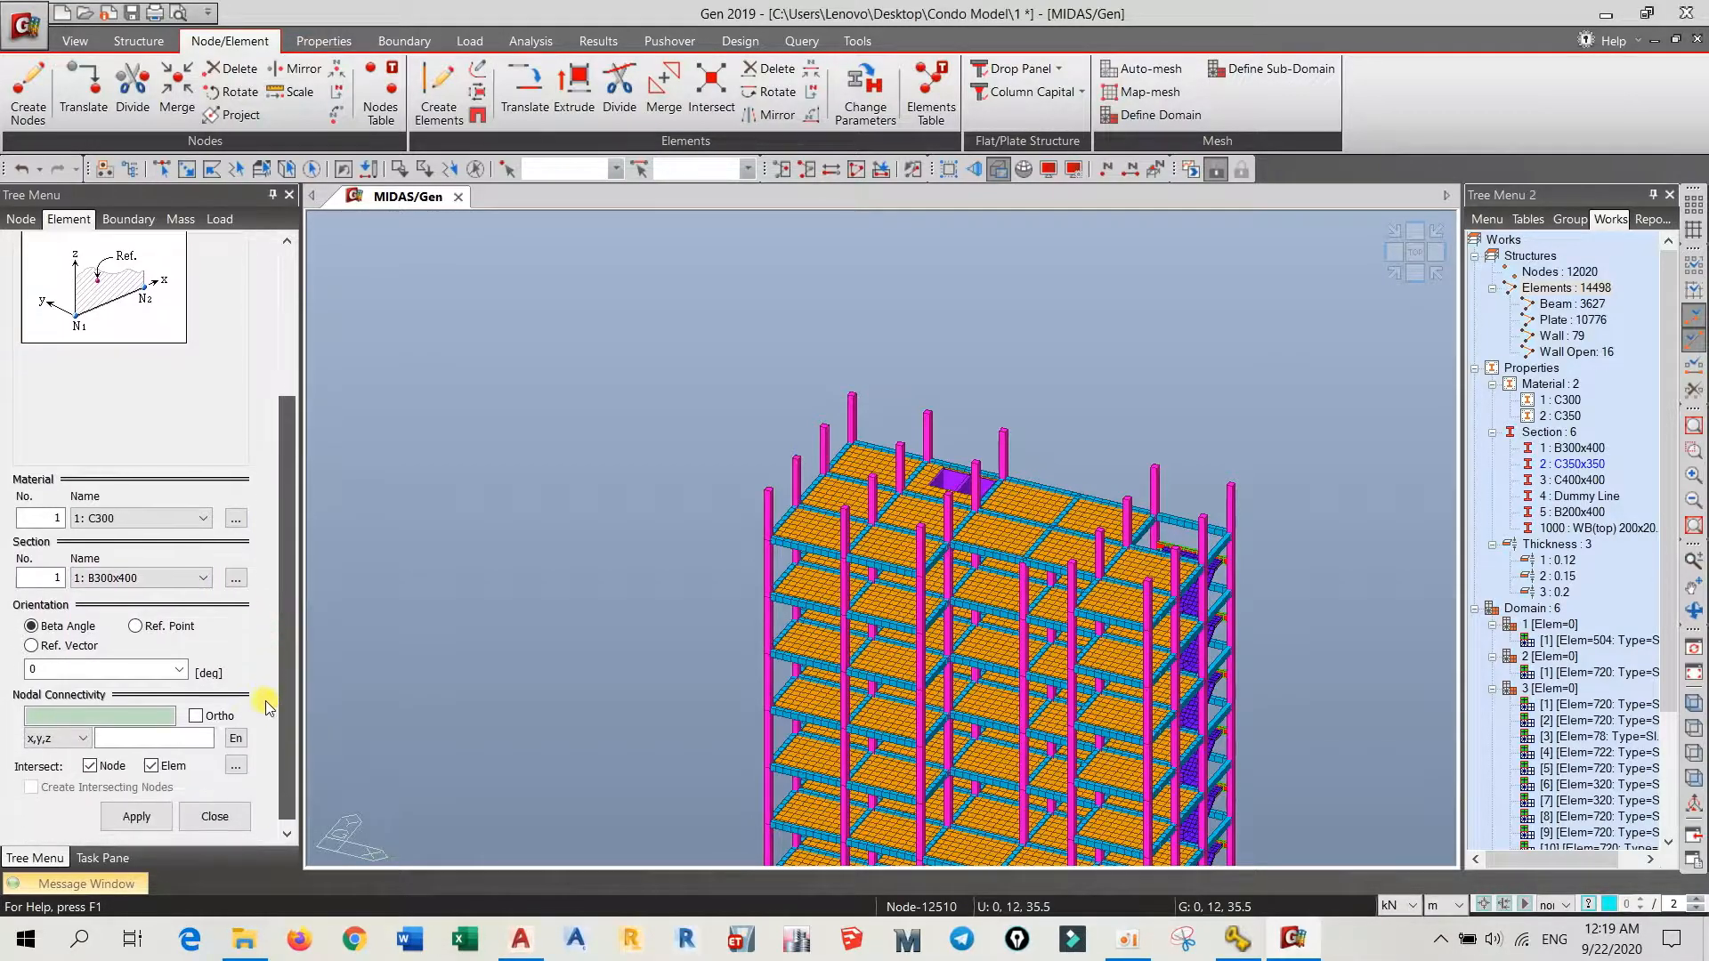
pyautogui.click(140, 709)
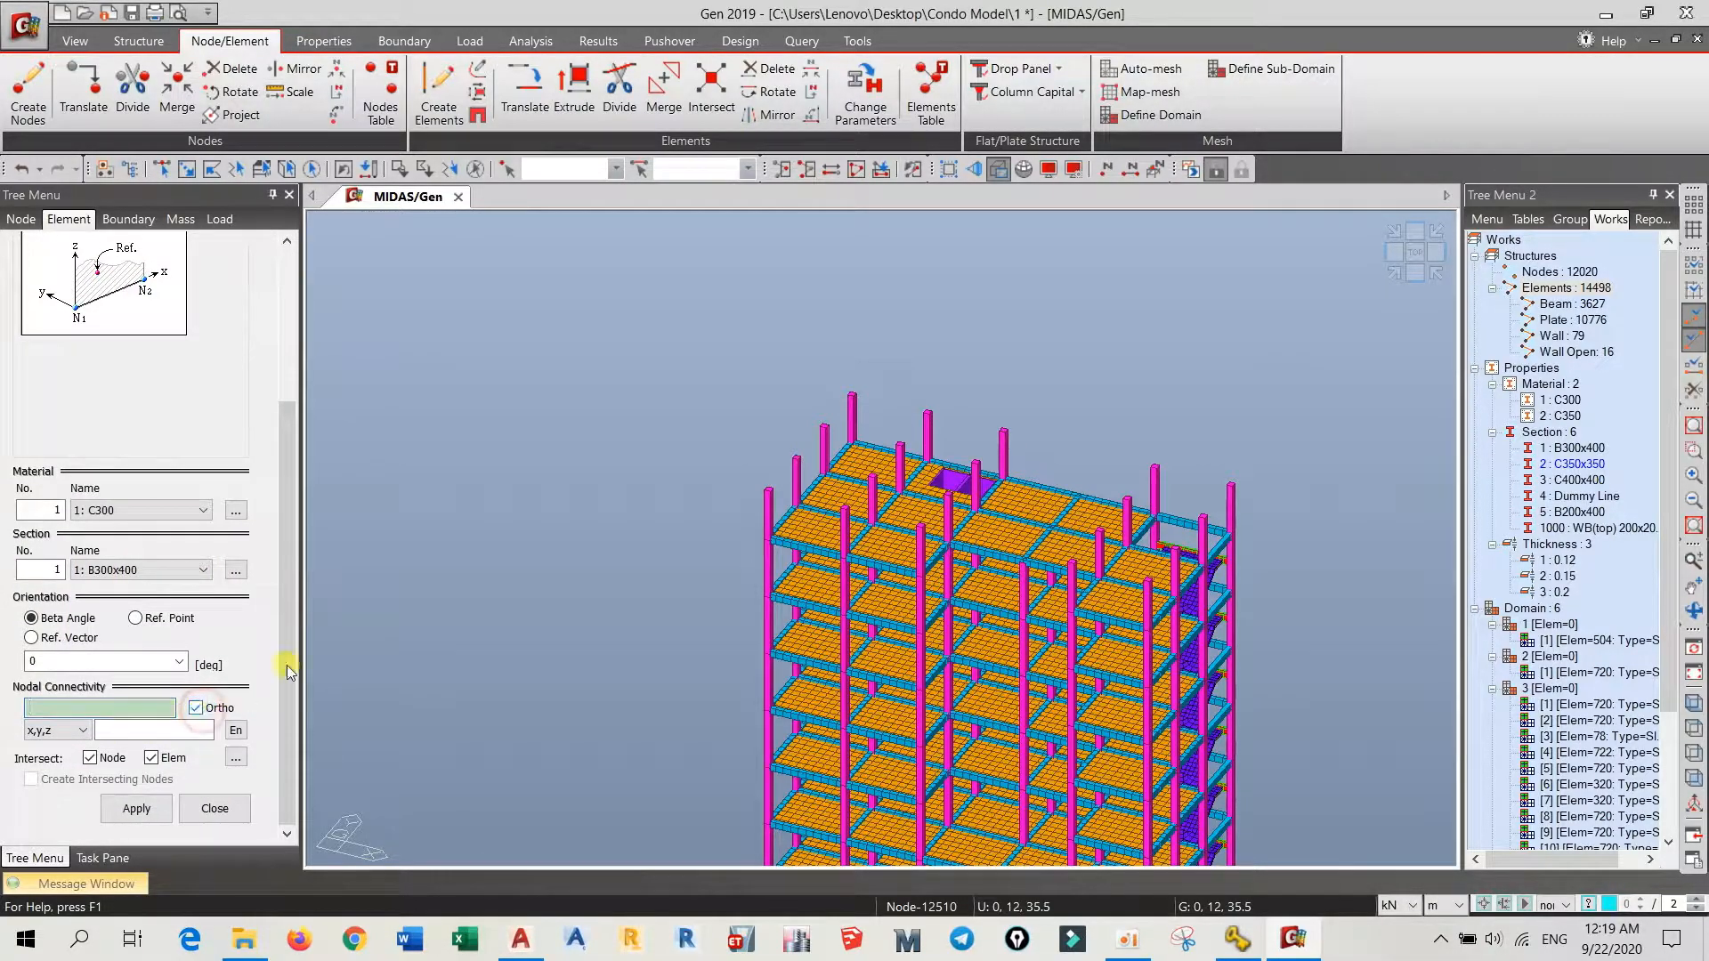
pyautogui.click(283, 643)
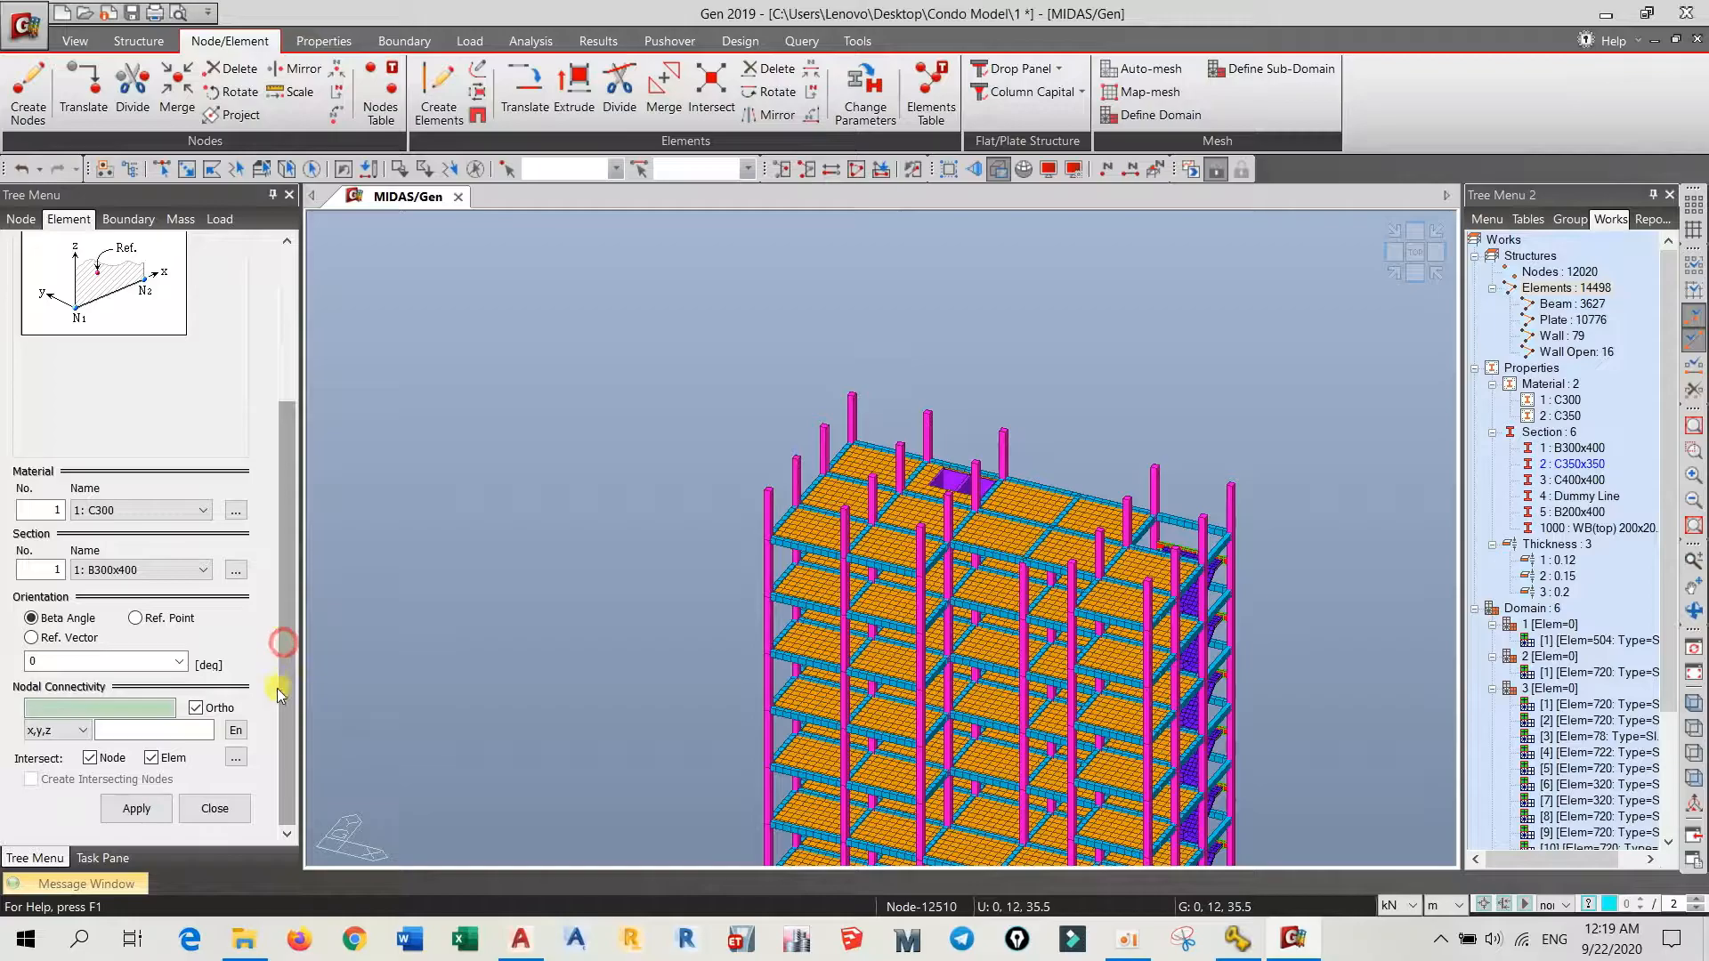
# - Create B300x400 roof beams along the four outer sides of the lift-side block, connecting the tops of its new columns
pyautogui.click(765, 494)
pyautogui.click(853, 403)
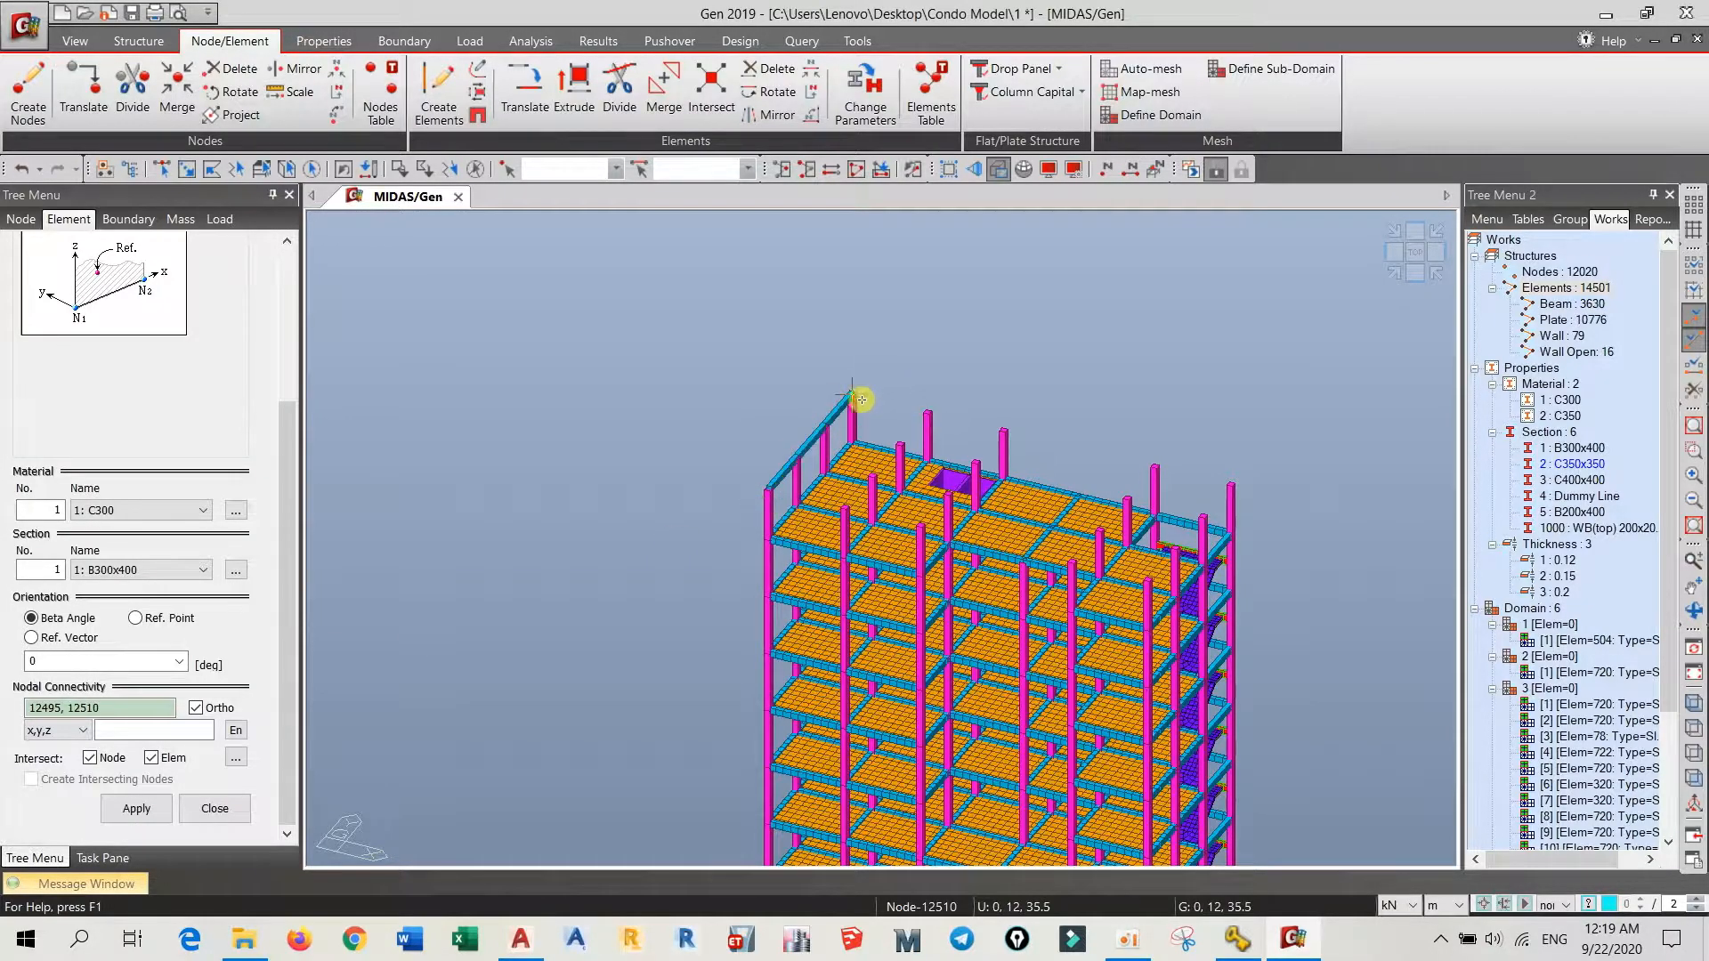
pyautogui.click(1004, 431)
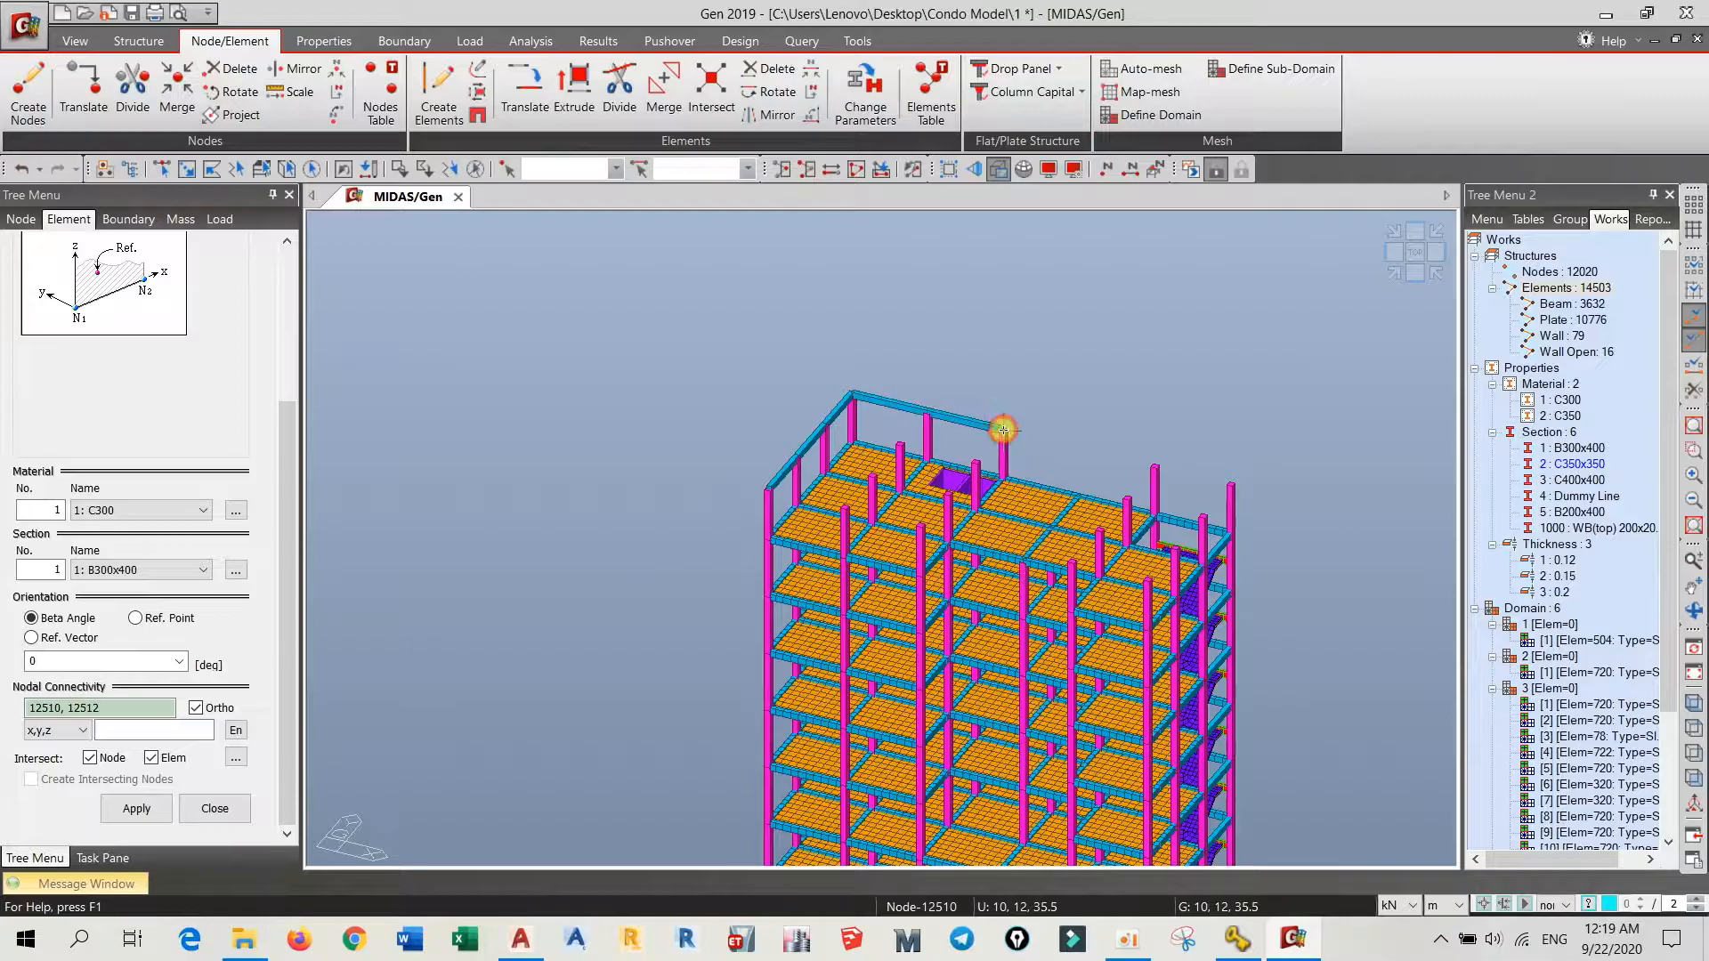
pyautogui.click(761, 489)
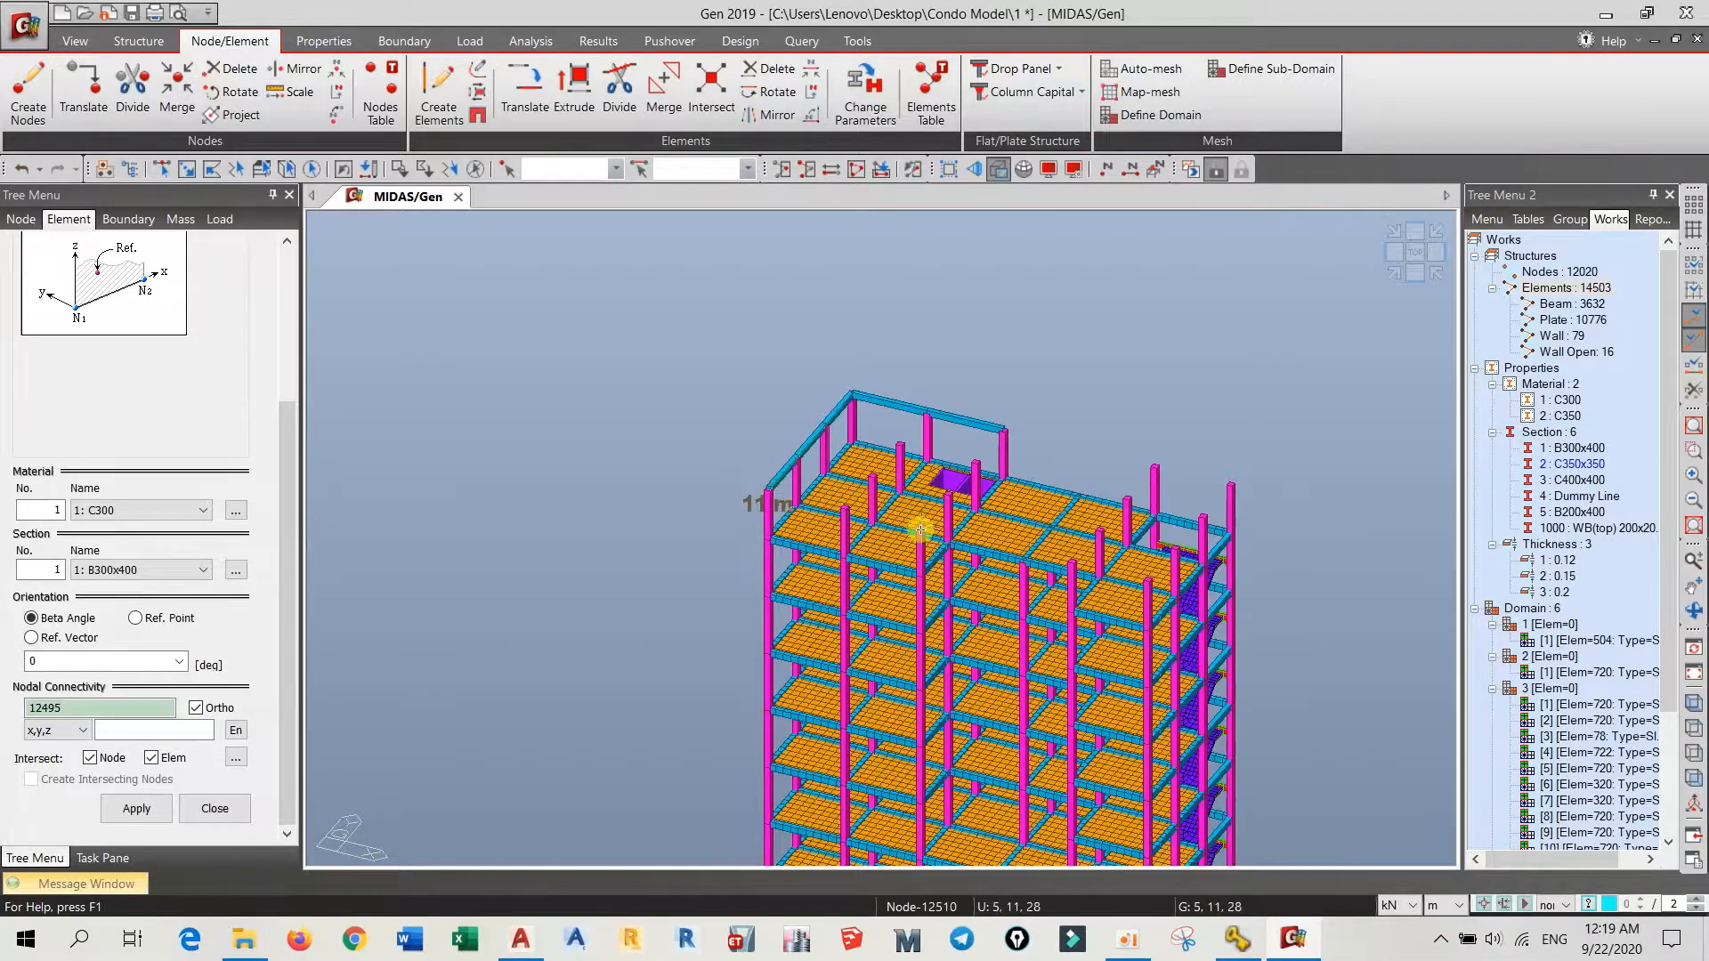
pyautogui.keyDown('ctrl'); pyautogui.moveTo(920, 529); pyautogui.dragTo(1027, 471, button='middle'); pyautogui.keyUp('ctrl')
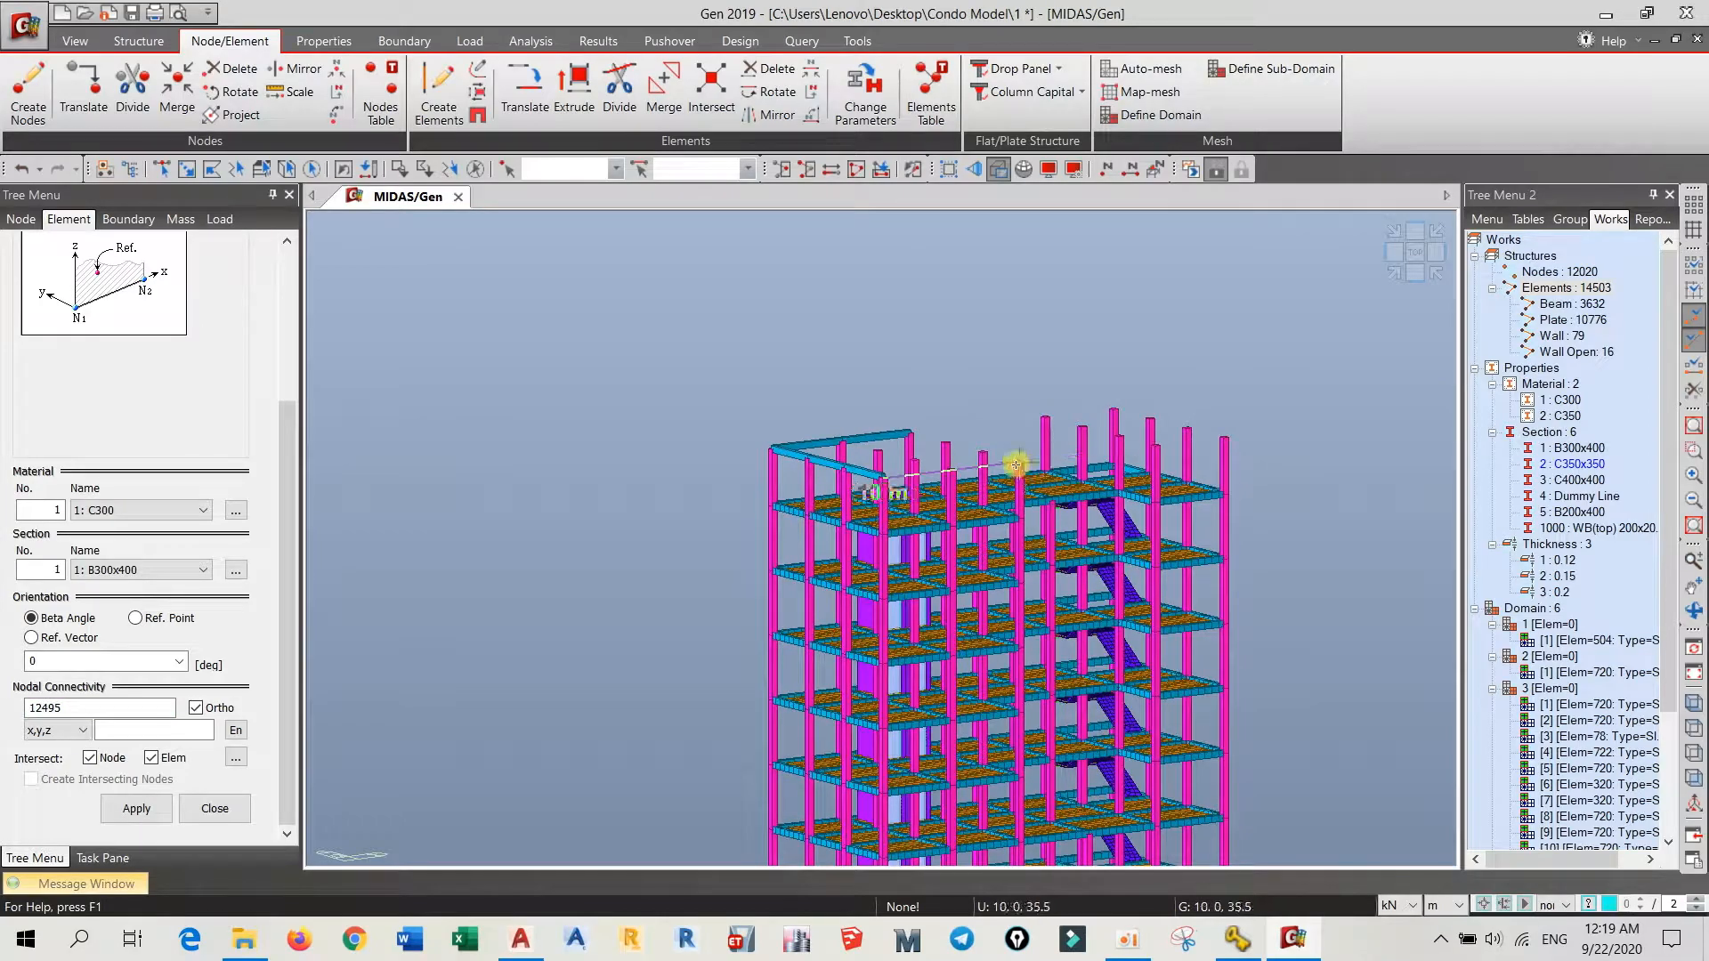
pyautogui.click(1015, 465)
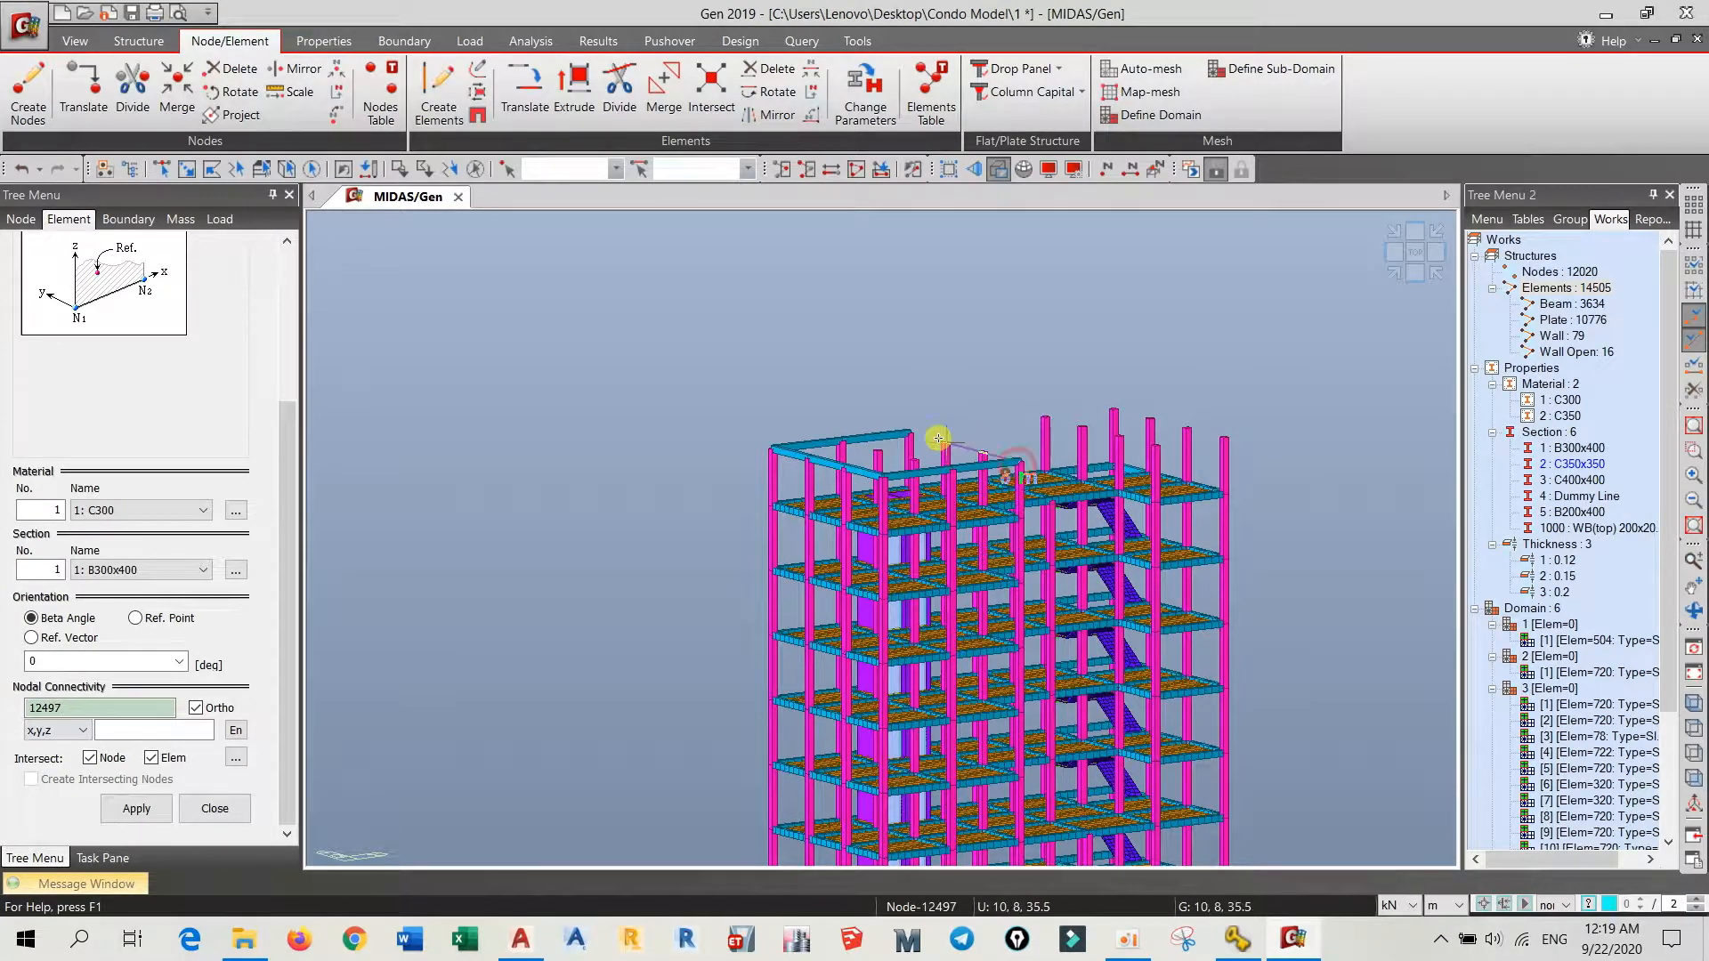
pyautogui.click(931, 430)
# - Create B300x400 roof beams along both long sides and the far end of the stair-side block, connecting its column tops
pyautogui.click(1045, 419)
pyautogui.click(1156, 452)
pyautogui.click(1111, 409)
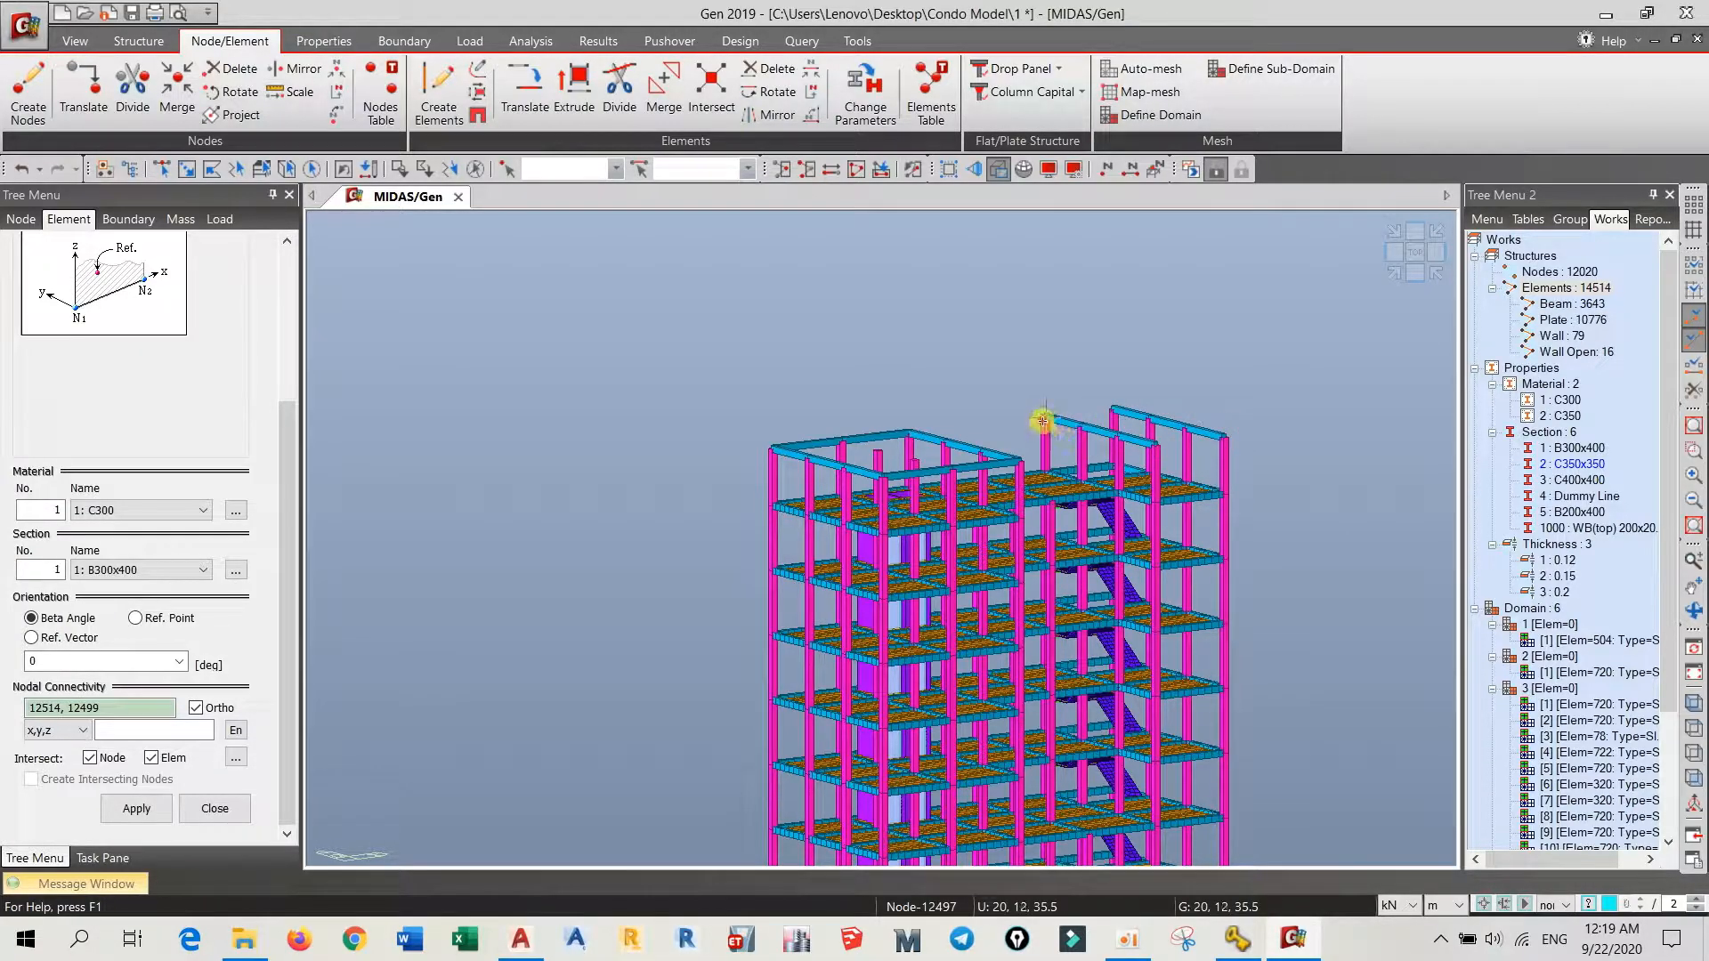
pyautogui.click(1118, 407)
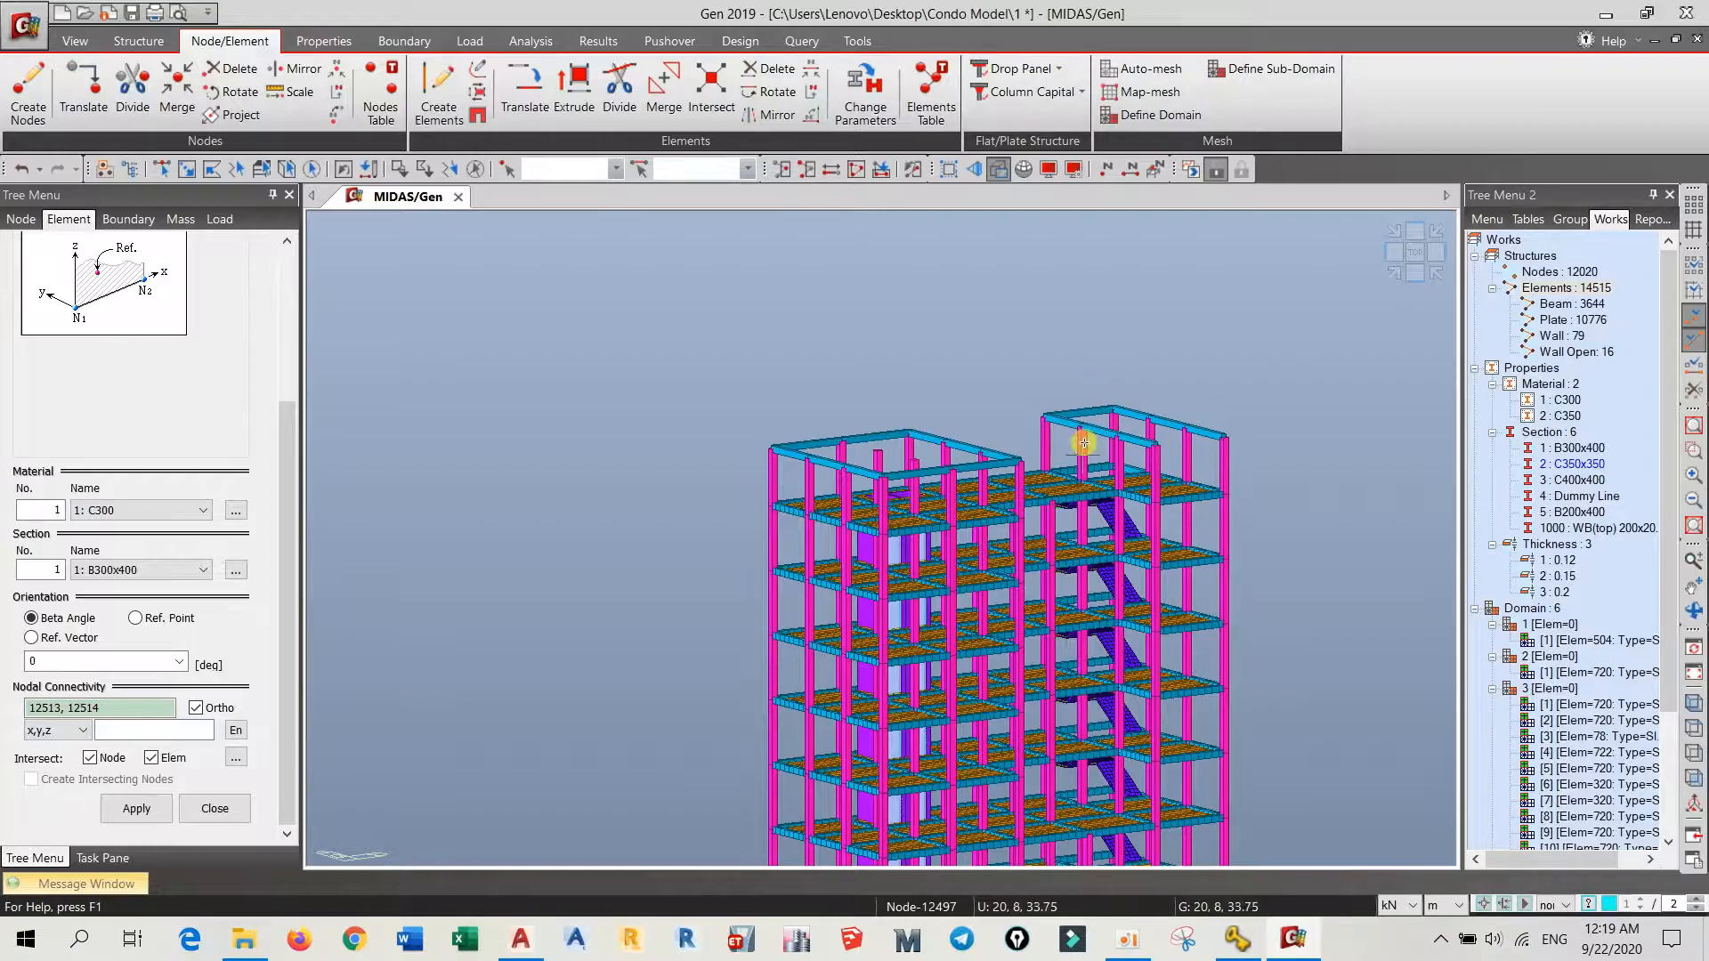
# - Add the B300x400 cross beams between the long sides of the stair-side block and close its near end
pyautogui.click(1080, 428)
pyautogui.click(1157, 442)
pyautogui.click(1189, 421)
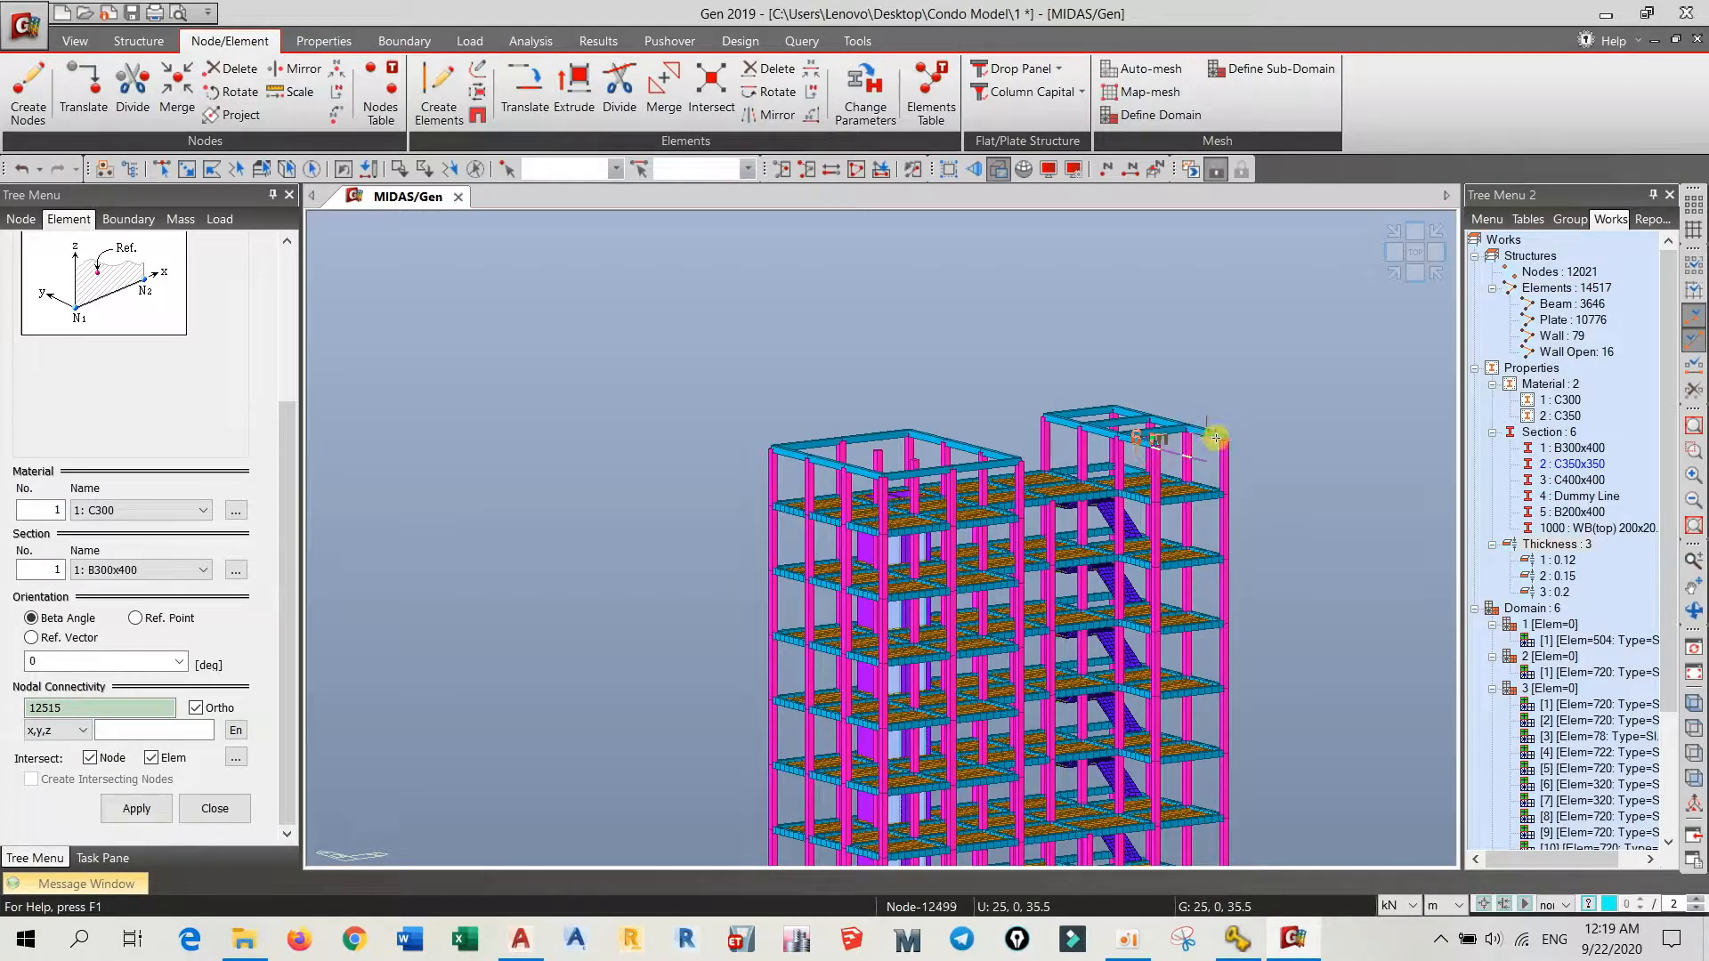
pyautogui.keyDown('ctrl'); pyautogui.moveTo(1230, 424); pyautogui.dragTo(1257, 488, button='middle'); pyautogui.keyUp('ctrl')
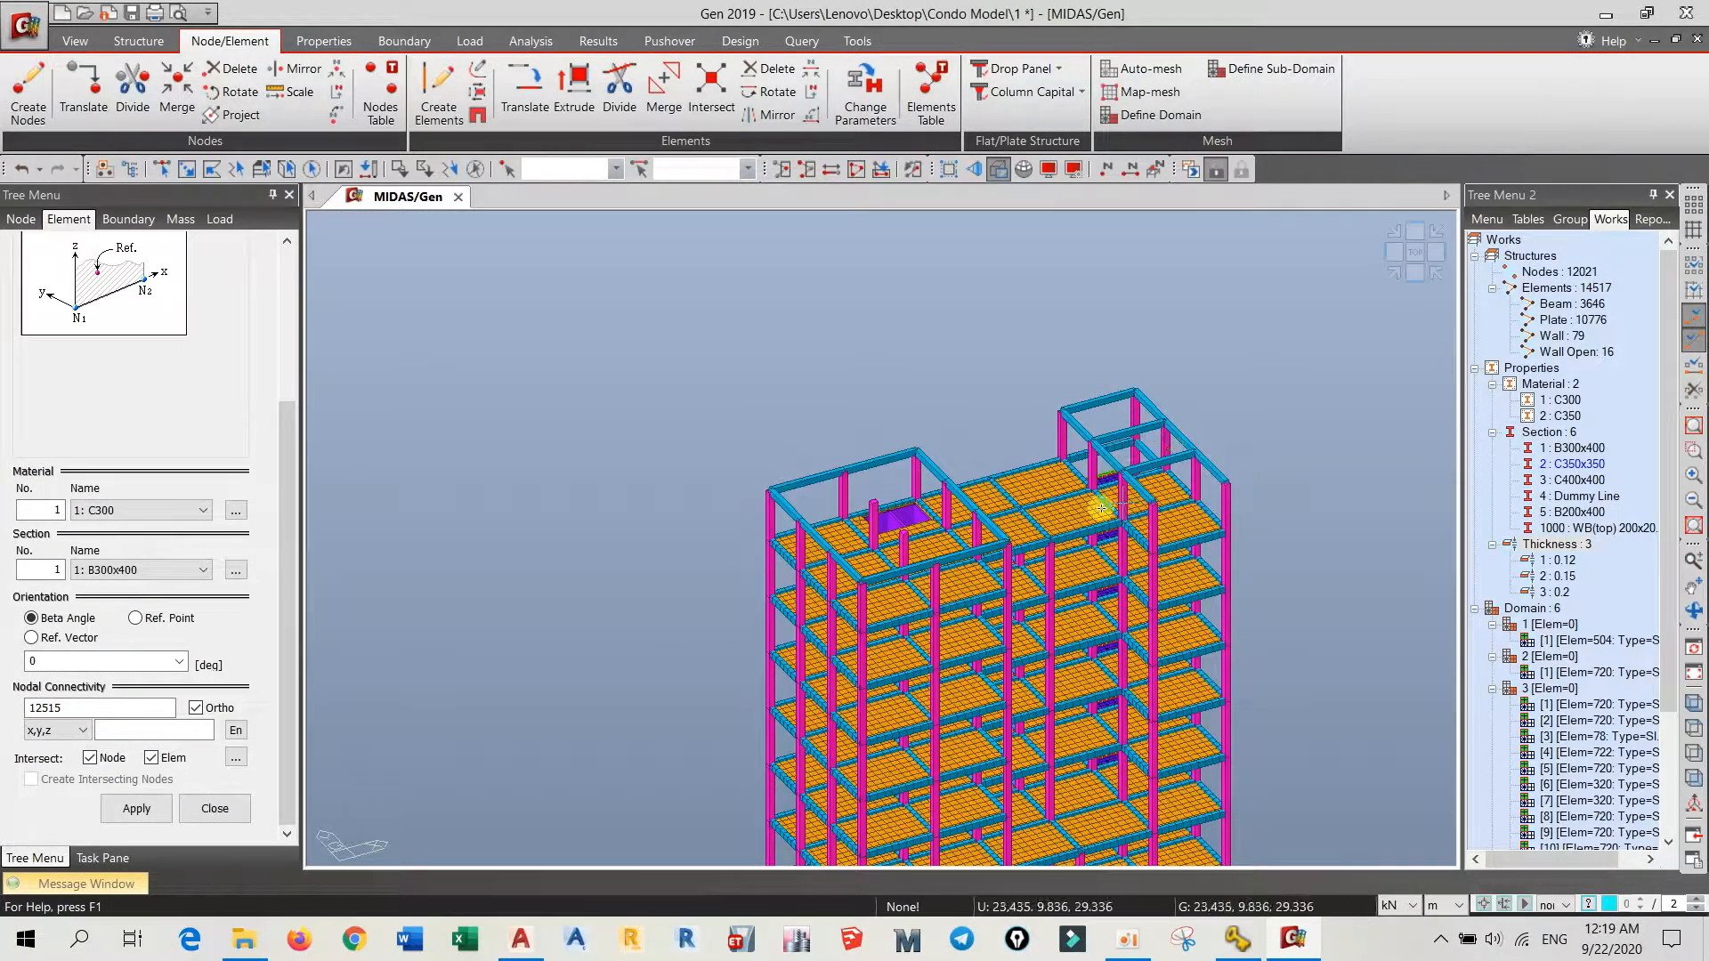
pyautogui.click(89, 709)
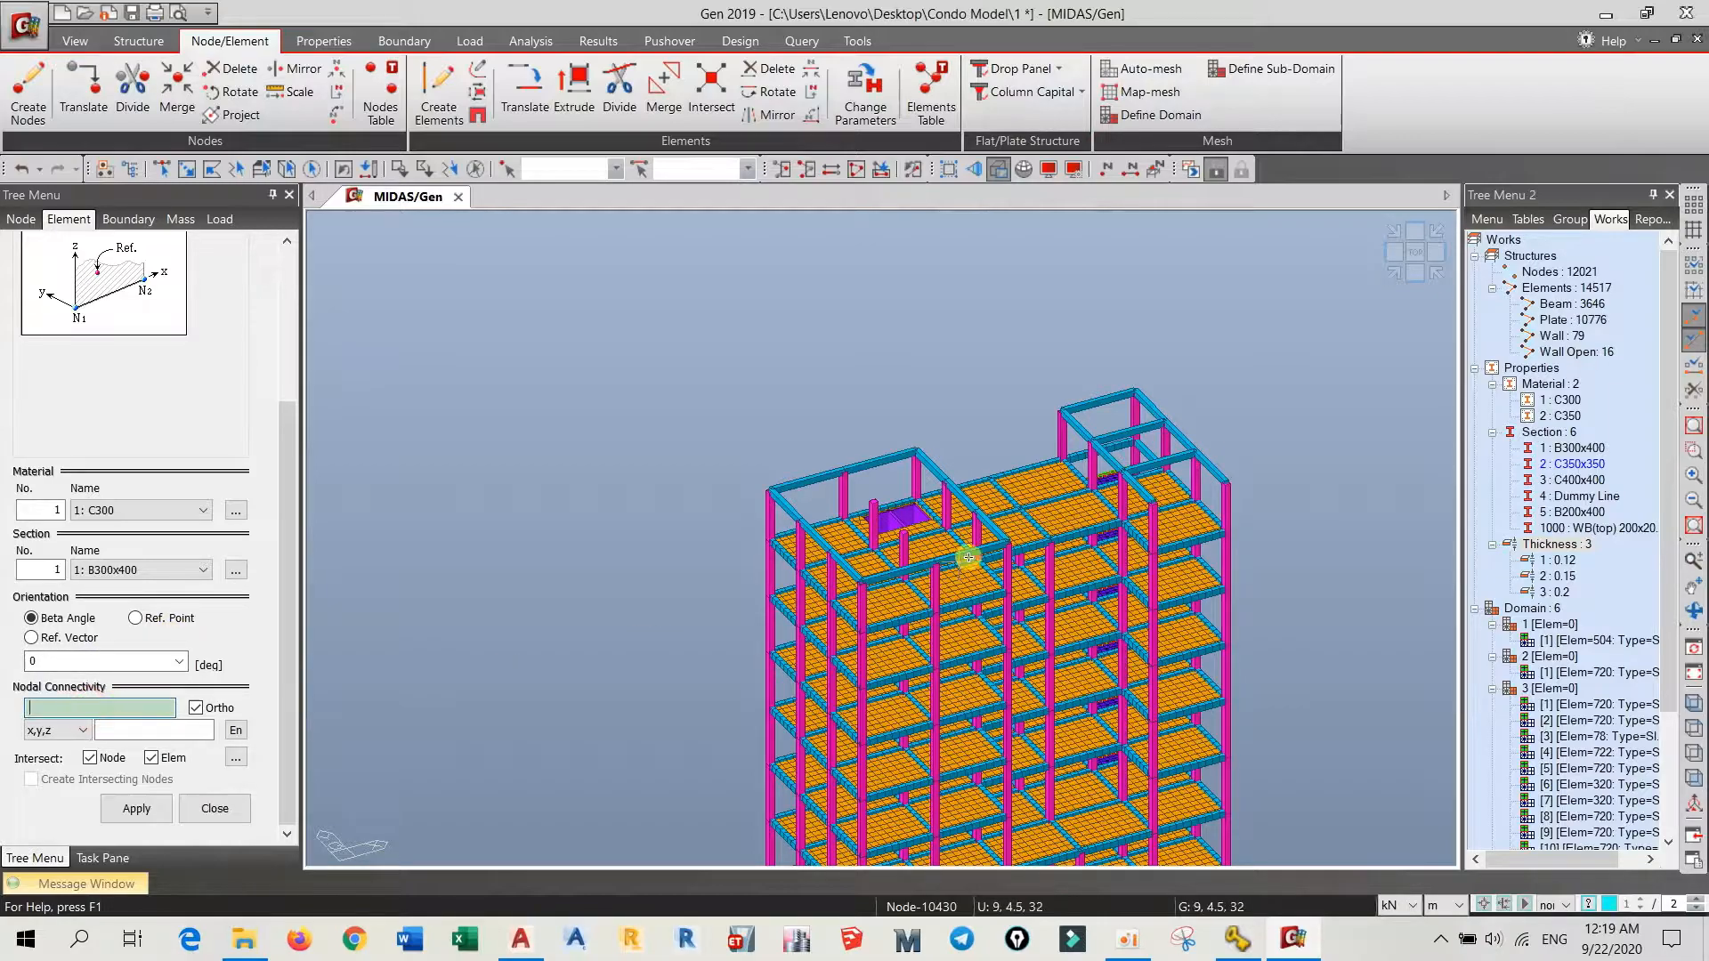
pyautogui.click(1225, 485)
pyautogui.keyDown('ctrl'); pyautogui.moveTo(1225, 472); pyautogui.dragTo(995, 473, button='middle'); pyautogui.keyUp('ctrl')
pyautogui.click(1054, 457)
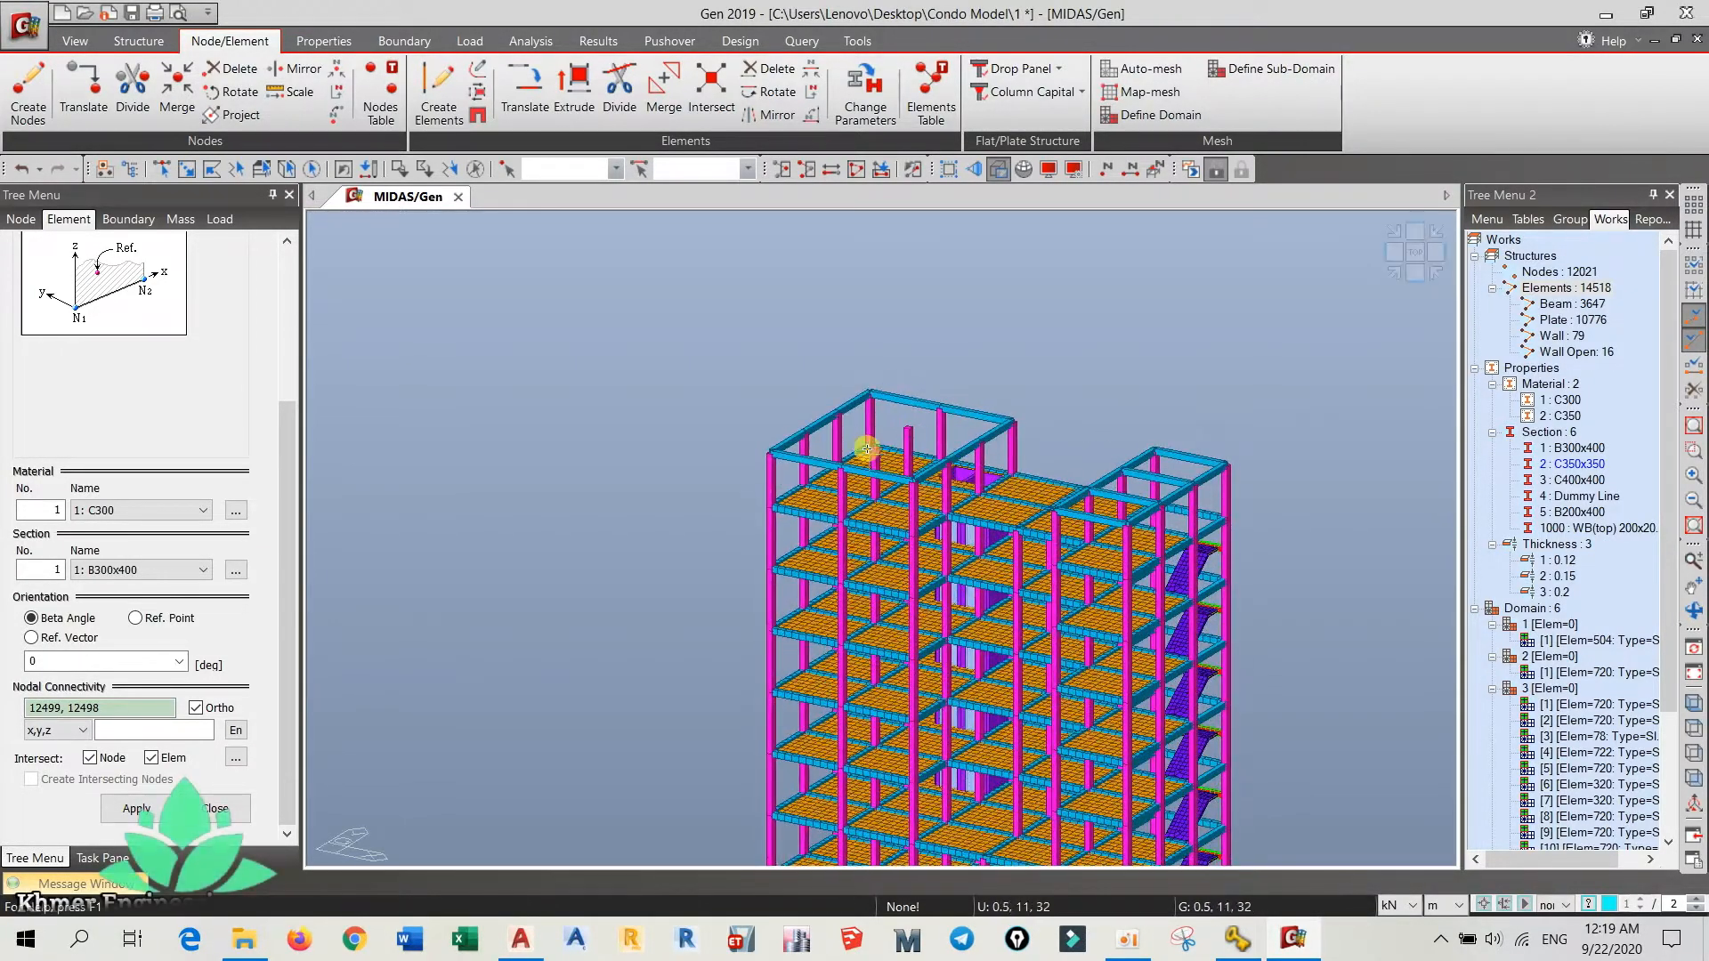
# - Add the interior B300x400 roof beams of the lift-side block in both directions across its column lines, and end element creation
pyautogui.click(840, 411)
pyautogui.click(977, 442)
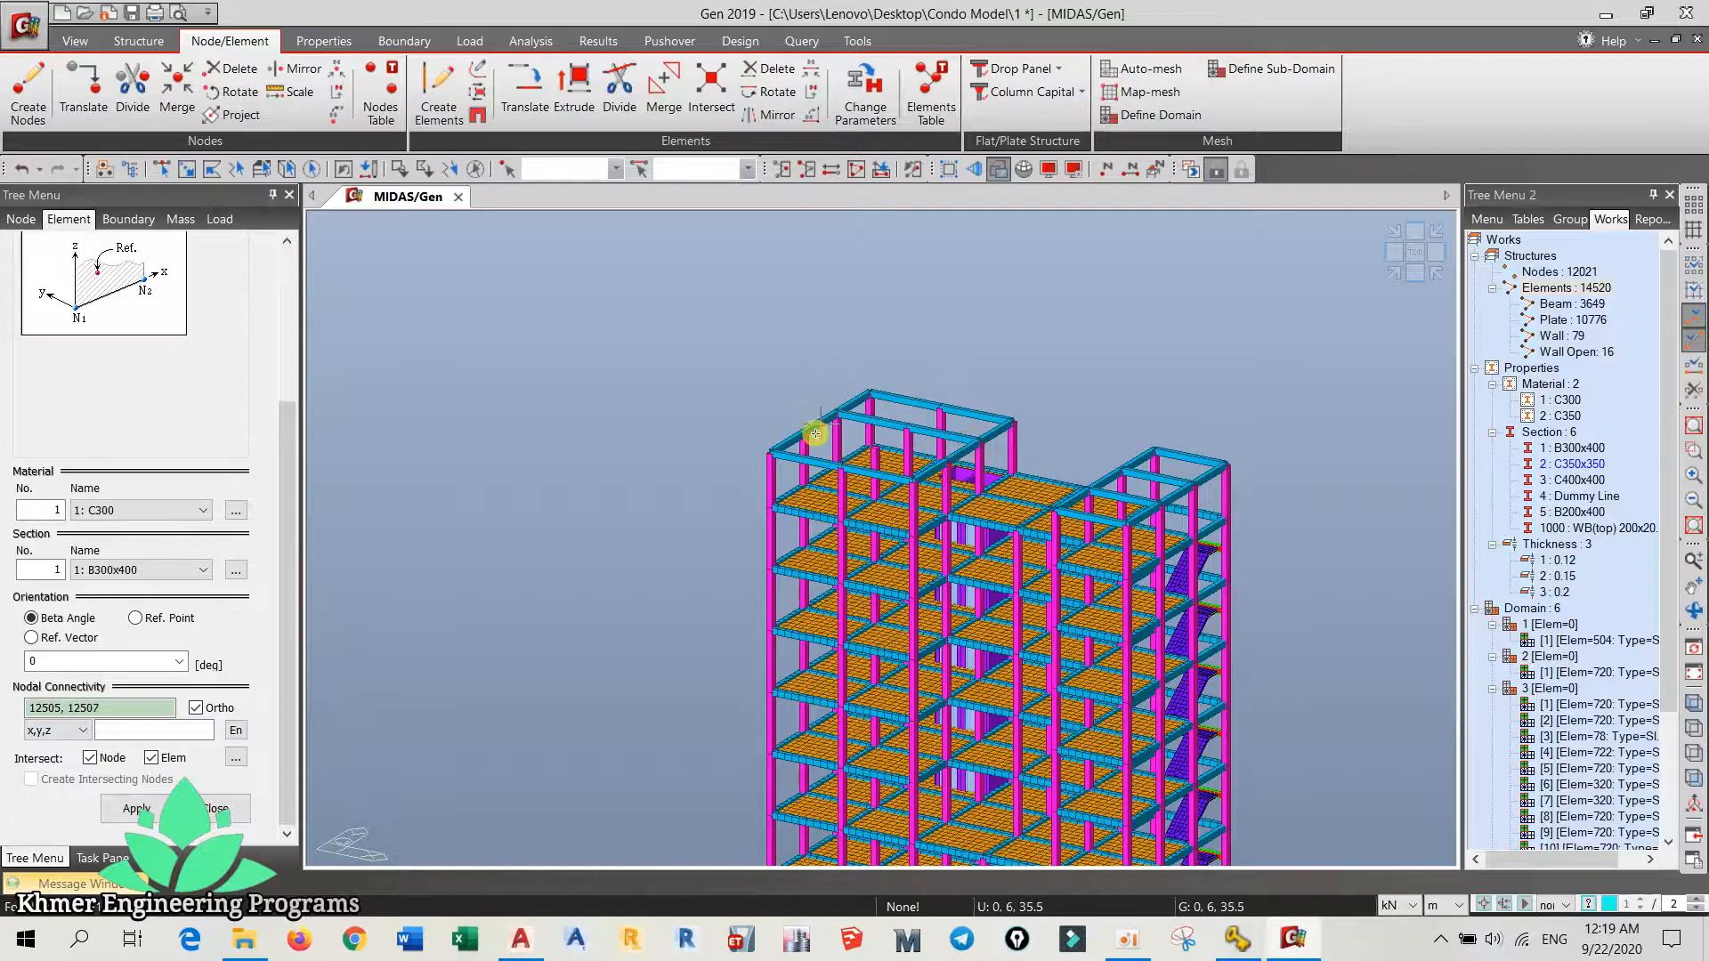
pyautogui.click(798, 433)
pyautogui.moveTo(949, 463)
pyautogui.keyDown('ctrl'); pyautogui.mouseDown(button='middle')
pyautogui.moveTo(1053, 450)
pyautogui.moveTo(762, 527)
pyautogui.moveTo(760, 485)
pyautogui.moveTo(698, 489)
pyautogui.moveTo(973, 467)
pyautogui.mouseUp(button='middle'); pyautogui.keyUp('ctrl')
pyautogui.click(972, 454)
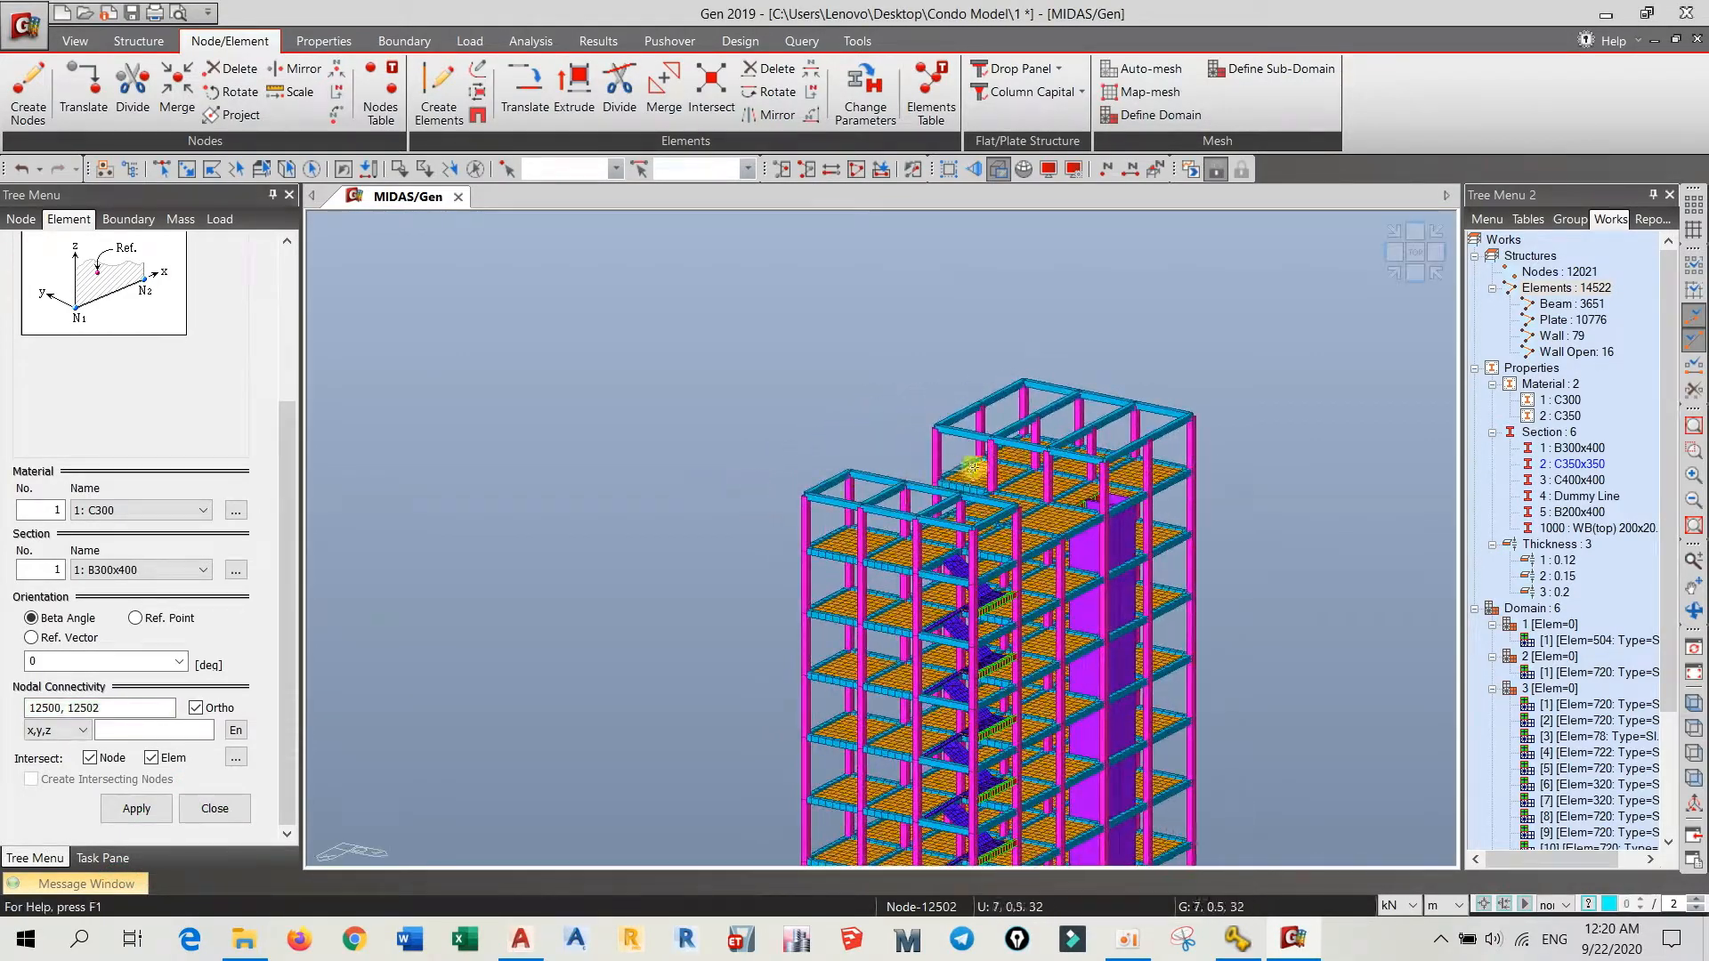
pyautogui.click(973, 412)
pyautogui.click(1142, 437)
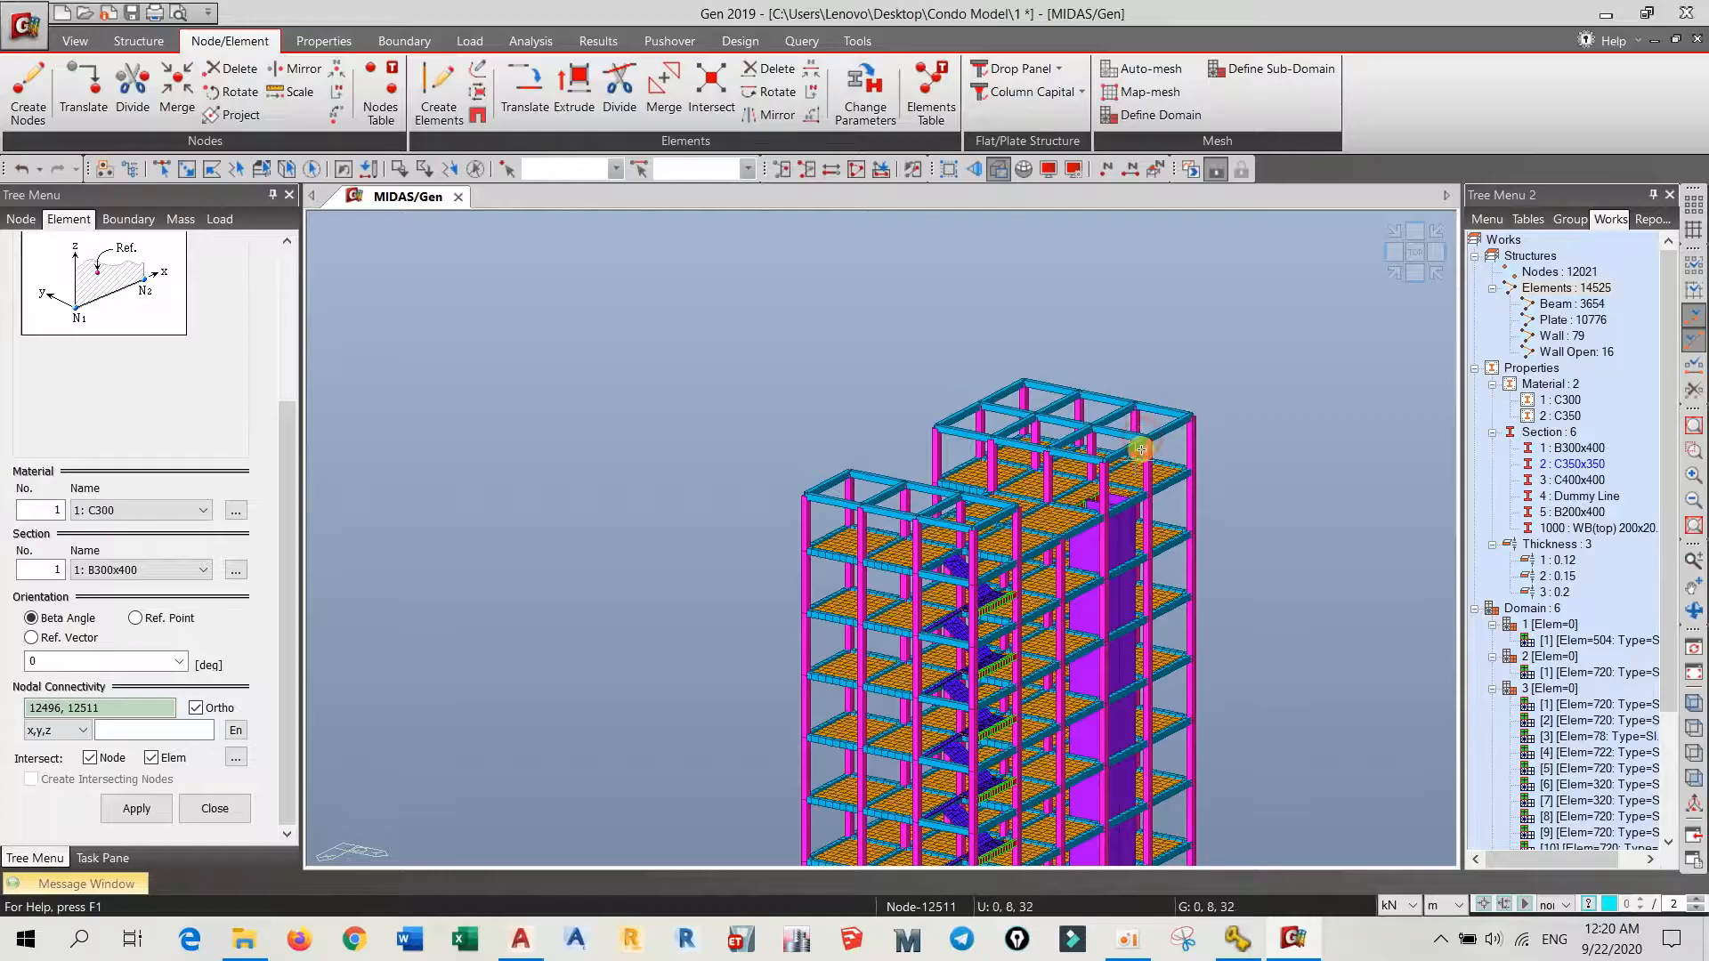
pyautogui.keyDown('ctrl'); pyautogui.moveTo(1106, 507); pyautogui.dragTo(1337, 510, button='middle'); pyautogui.keyUp('ctrl')
pyautogui.moveTo(1073, 605); pyautogui.dragTo(1044, 552, button='middle')
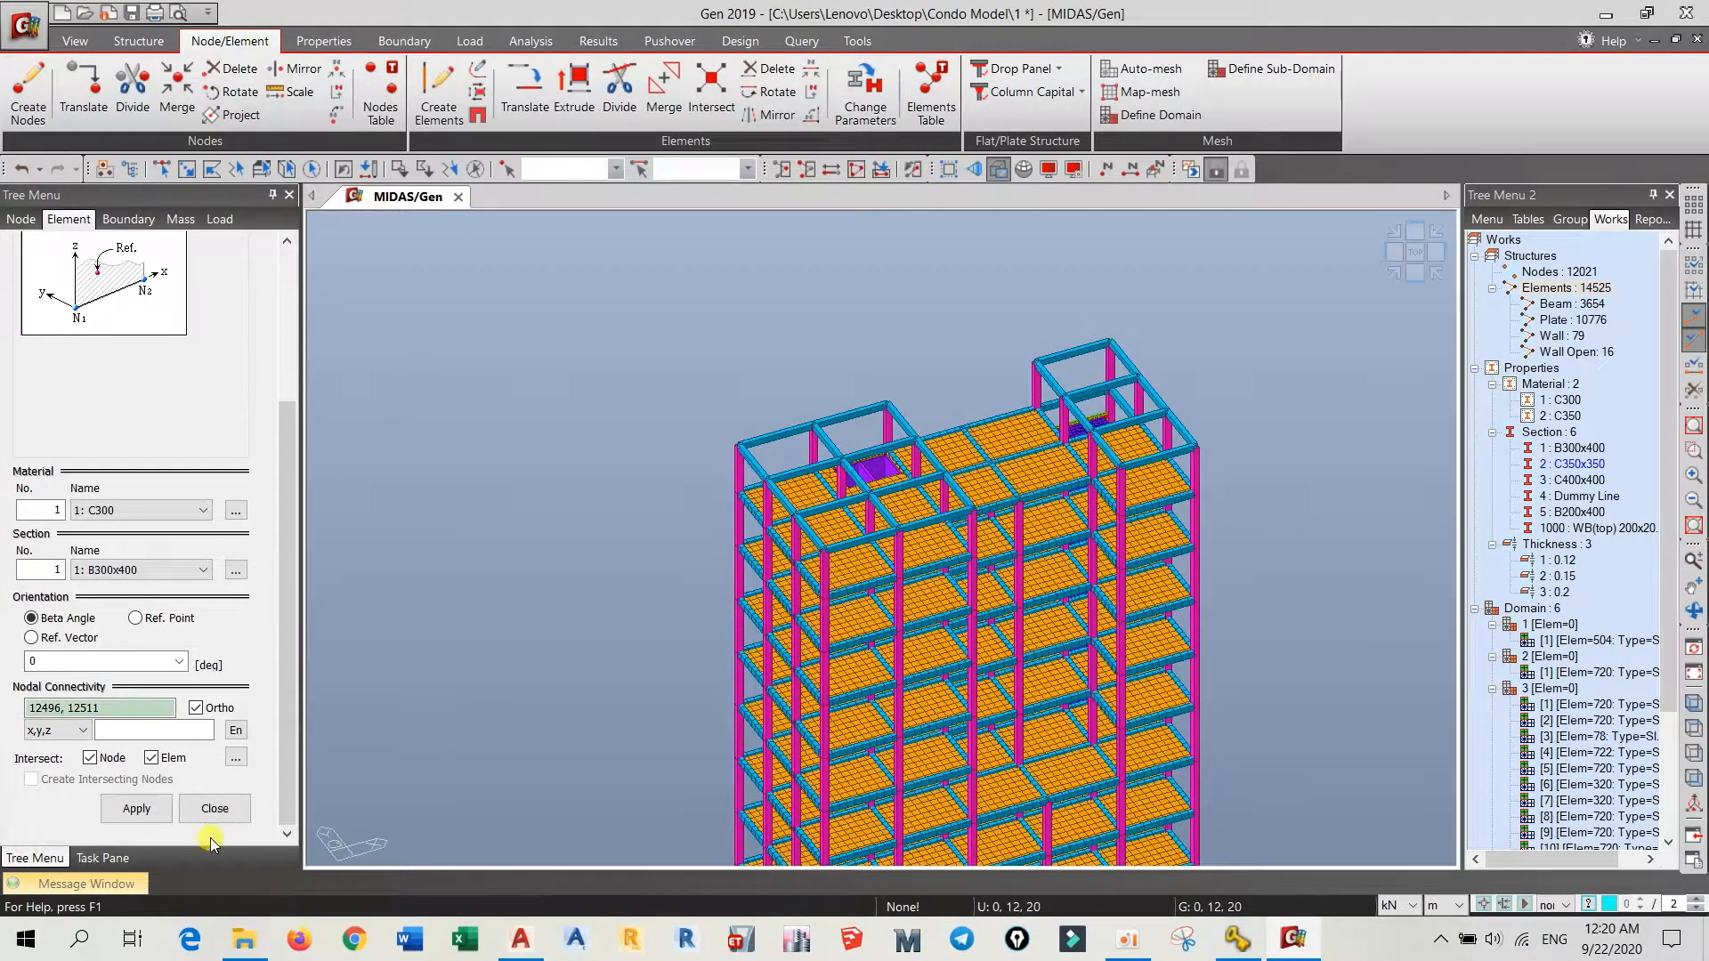
pyautogui.click(216, 809)
# - Isolate the roof-level beams of both blocks by window-selecting them in front view and activating only them, and show them in top view
pyautogui.moveTo(936, 553); pyautogui.dragTo(875, 505, button='middle')
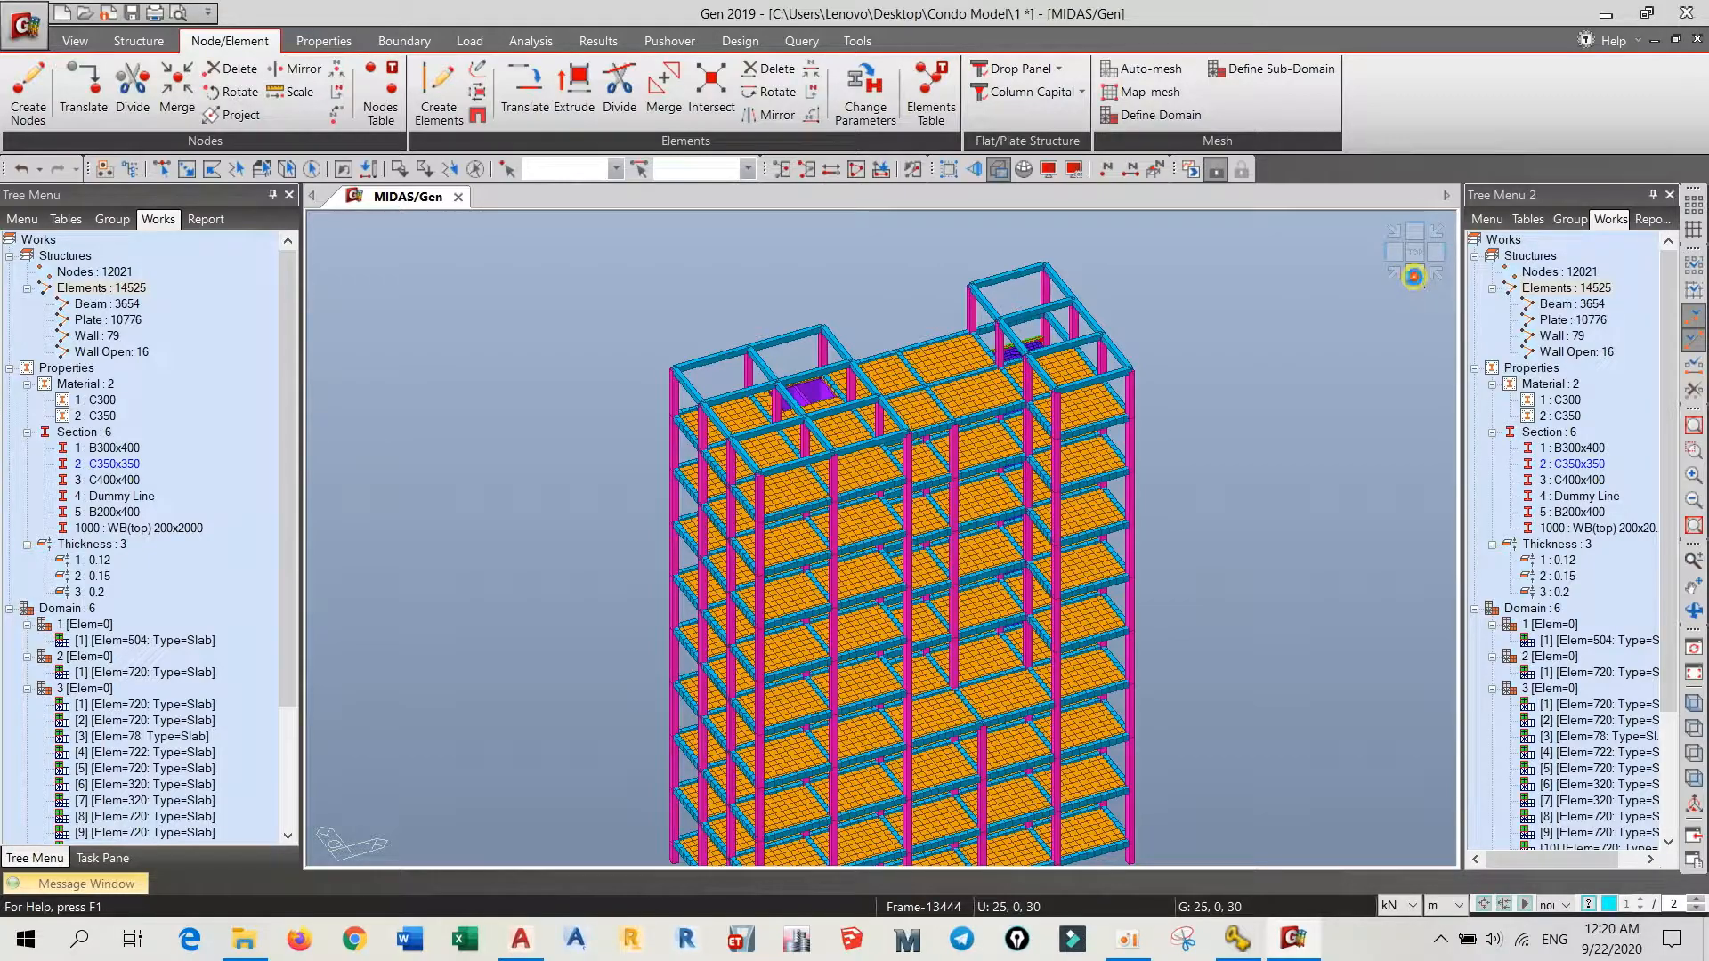
pyautogui.click(1415, 278)
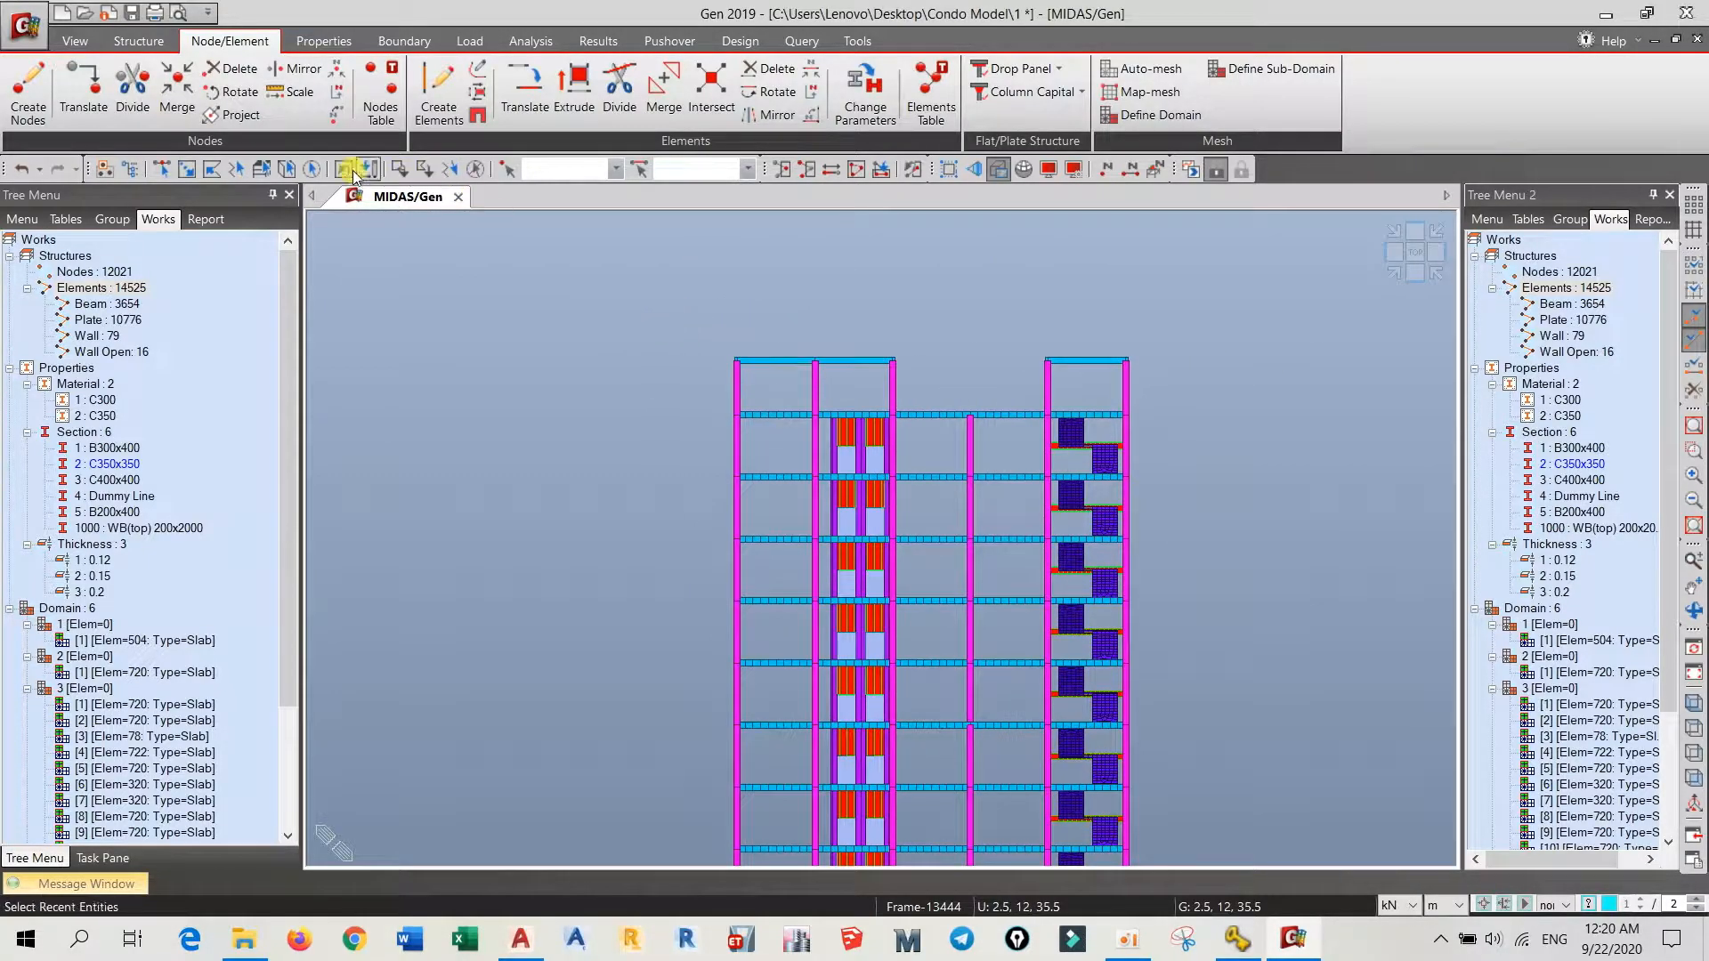
pyautogui.click(187, 169)
pyautogui.moveTo(641, 284); pyautogui.dragTo(1194, 380)
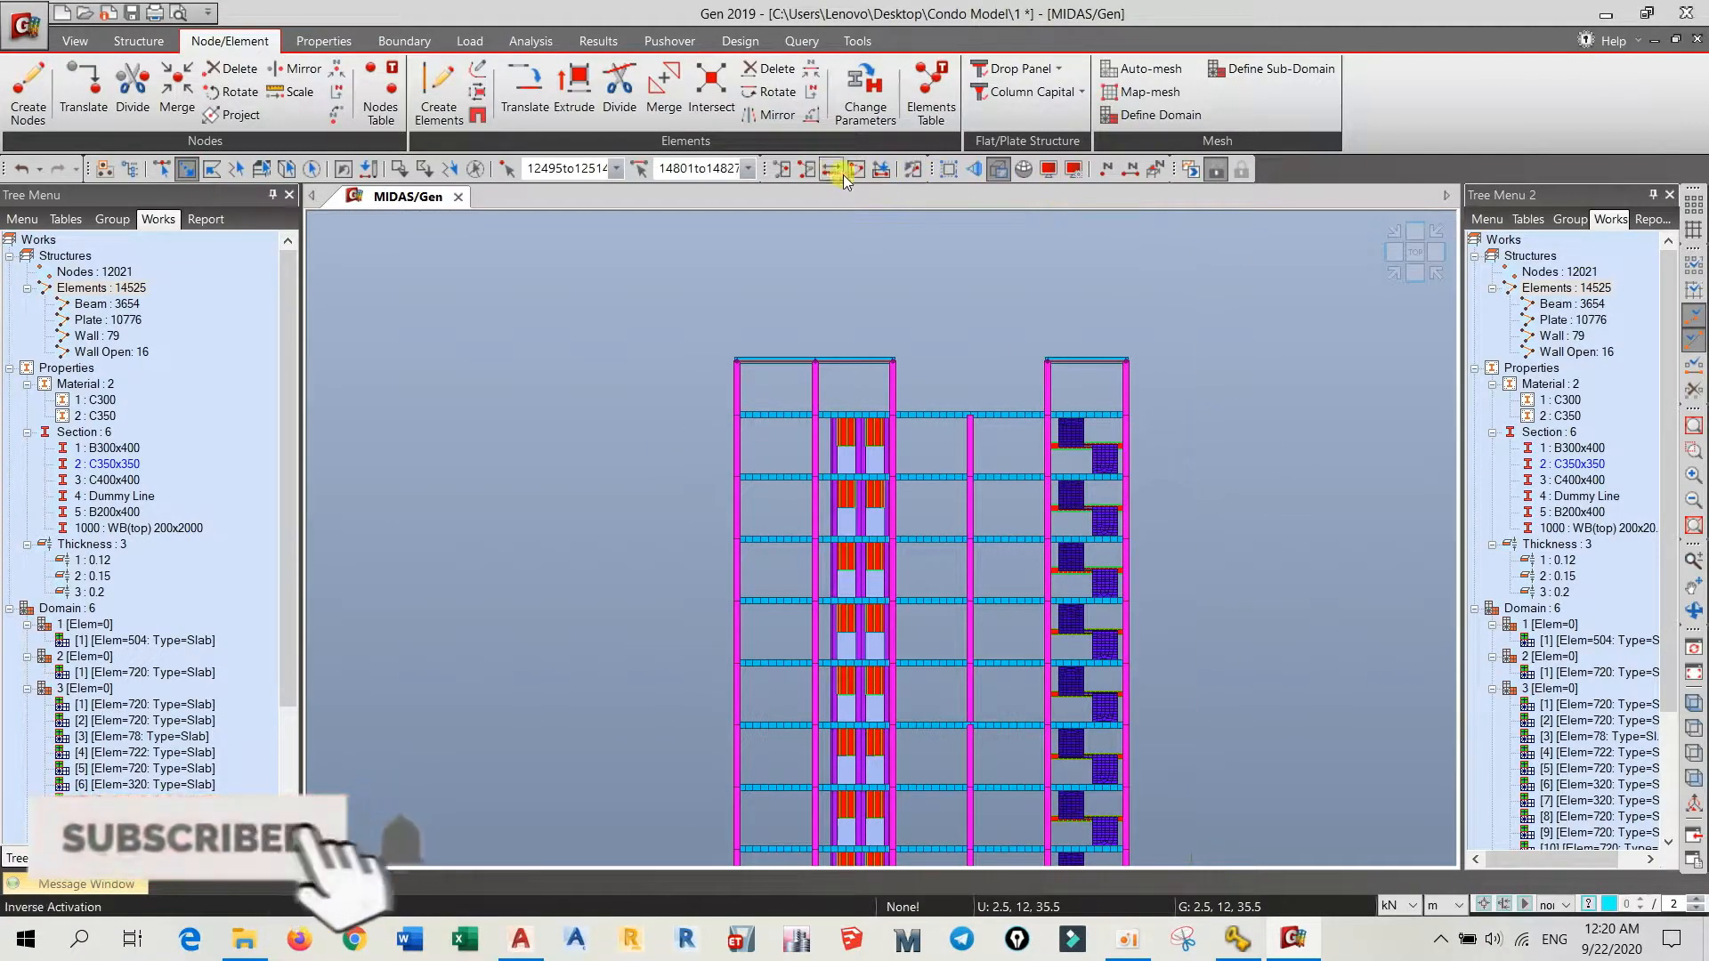
pyautogui.click(787, 173)
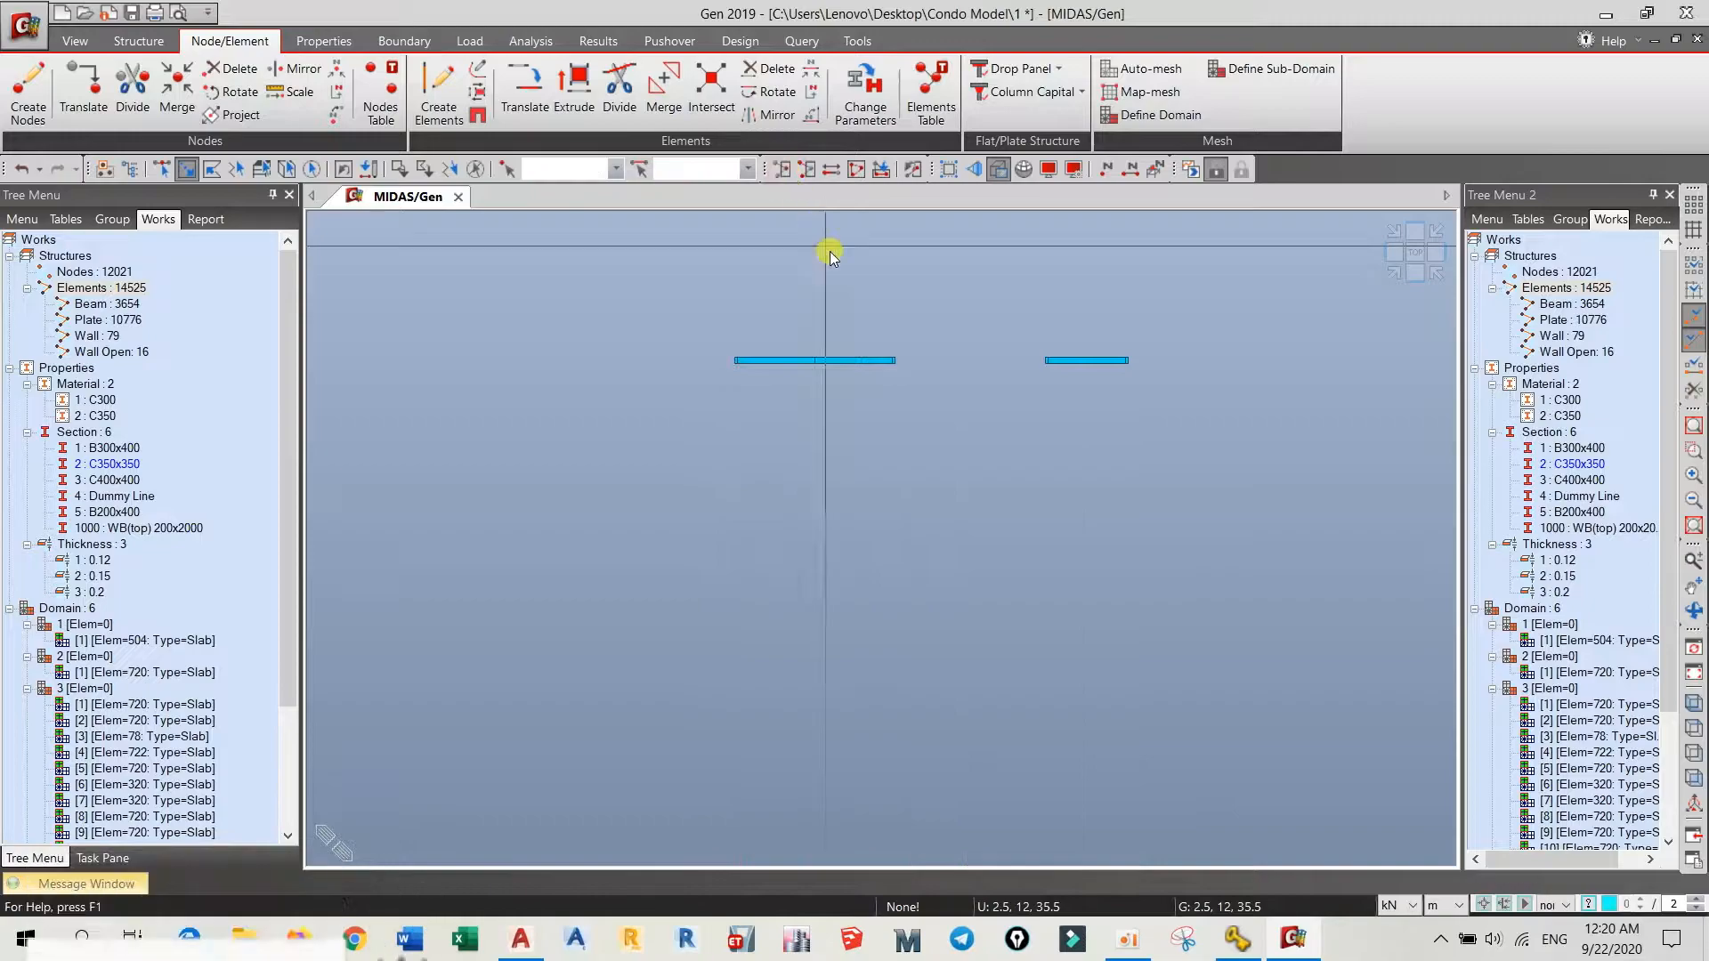
pyautogui.click(1694, 728)
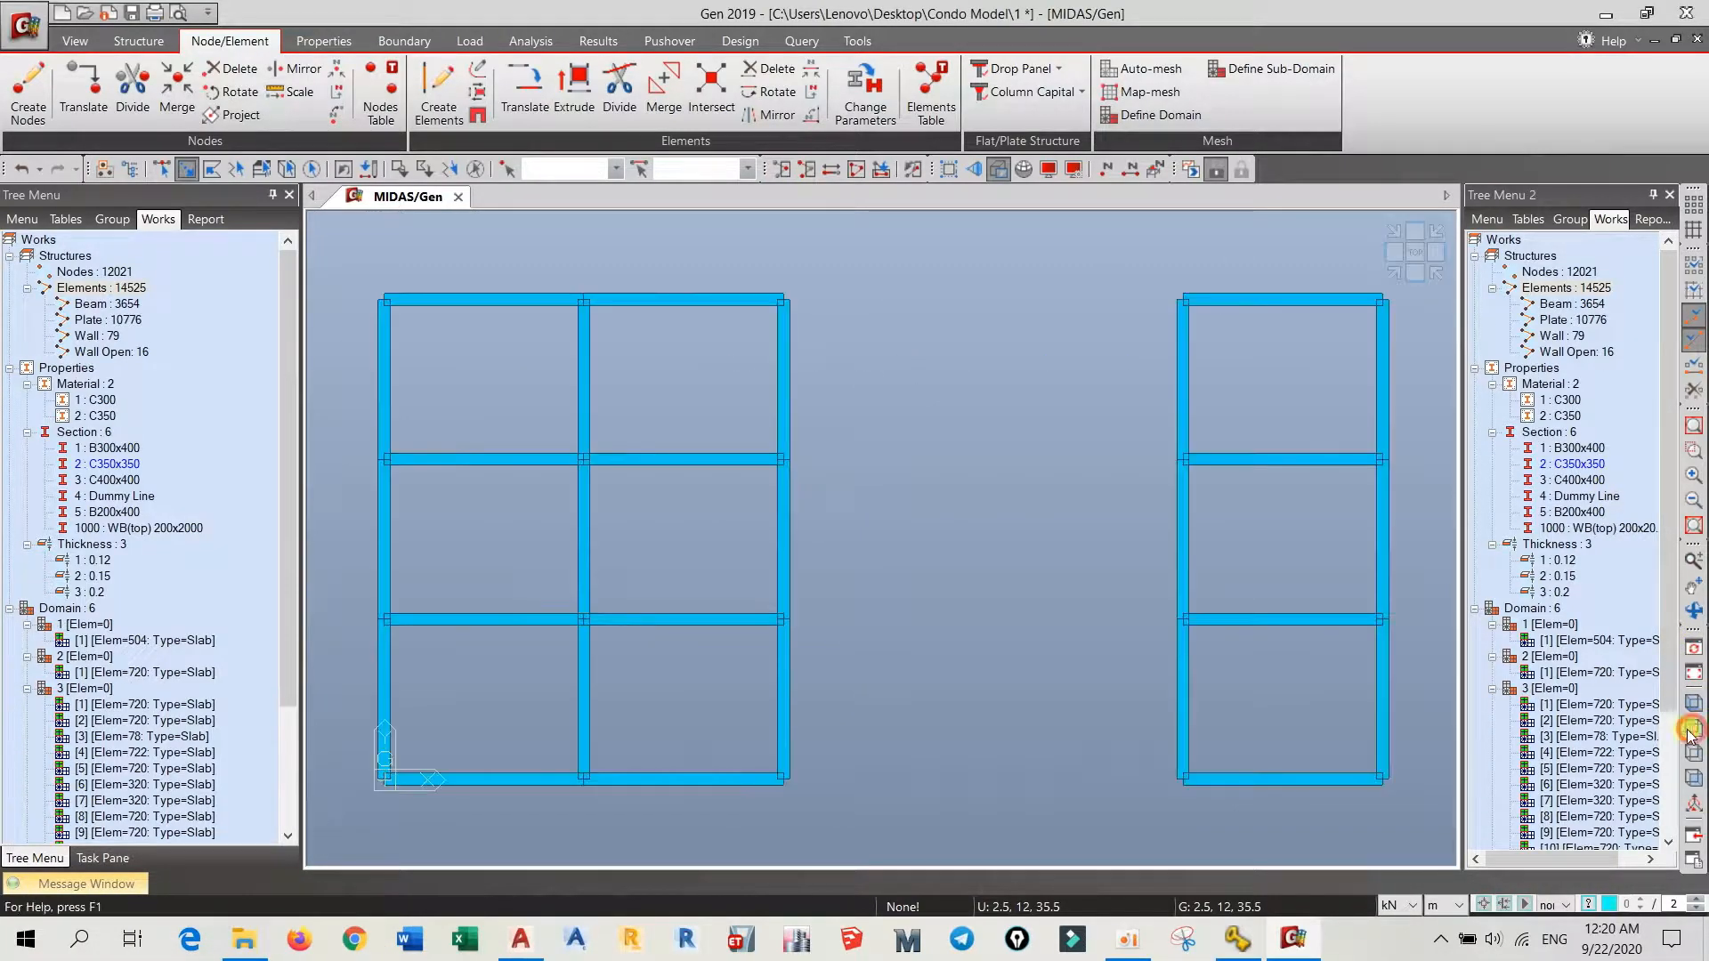
# - Copy the lift-side block's corner node at the origin once with Translate Nodes, using dx,dy of -0.6,-0.6 m
pyautogui.scroll(-2, 746, 489)
pyautogui.moveTo(595, 663); pyautogui.dragTo(683, 681, button='middle')
pyautogui.scroll(1, 545, 716)
pyautogui.scroll(1, 546, 716)
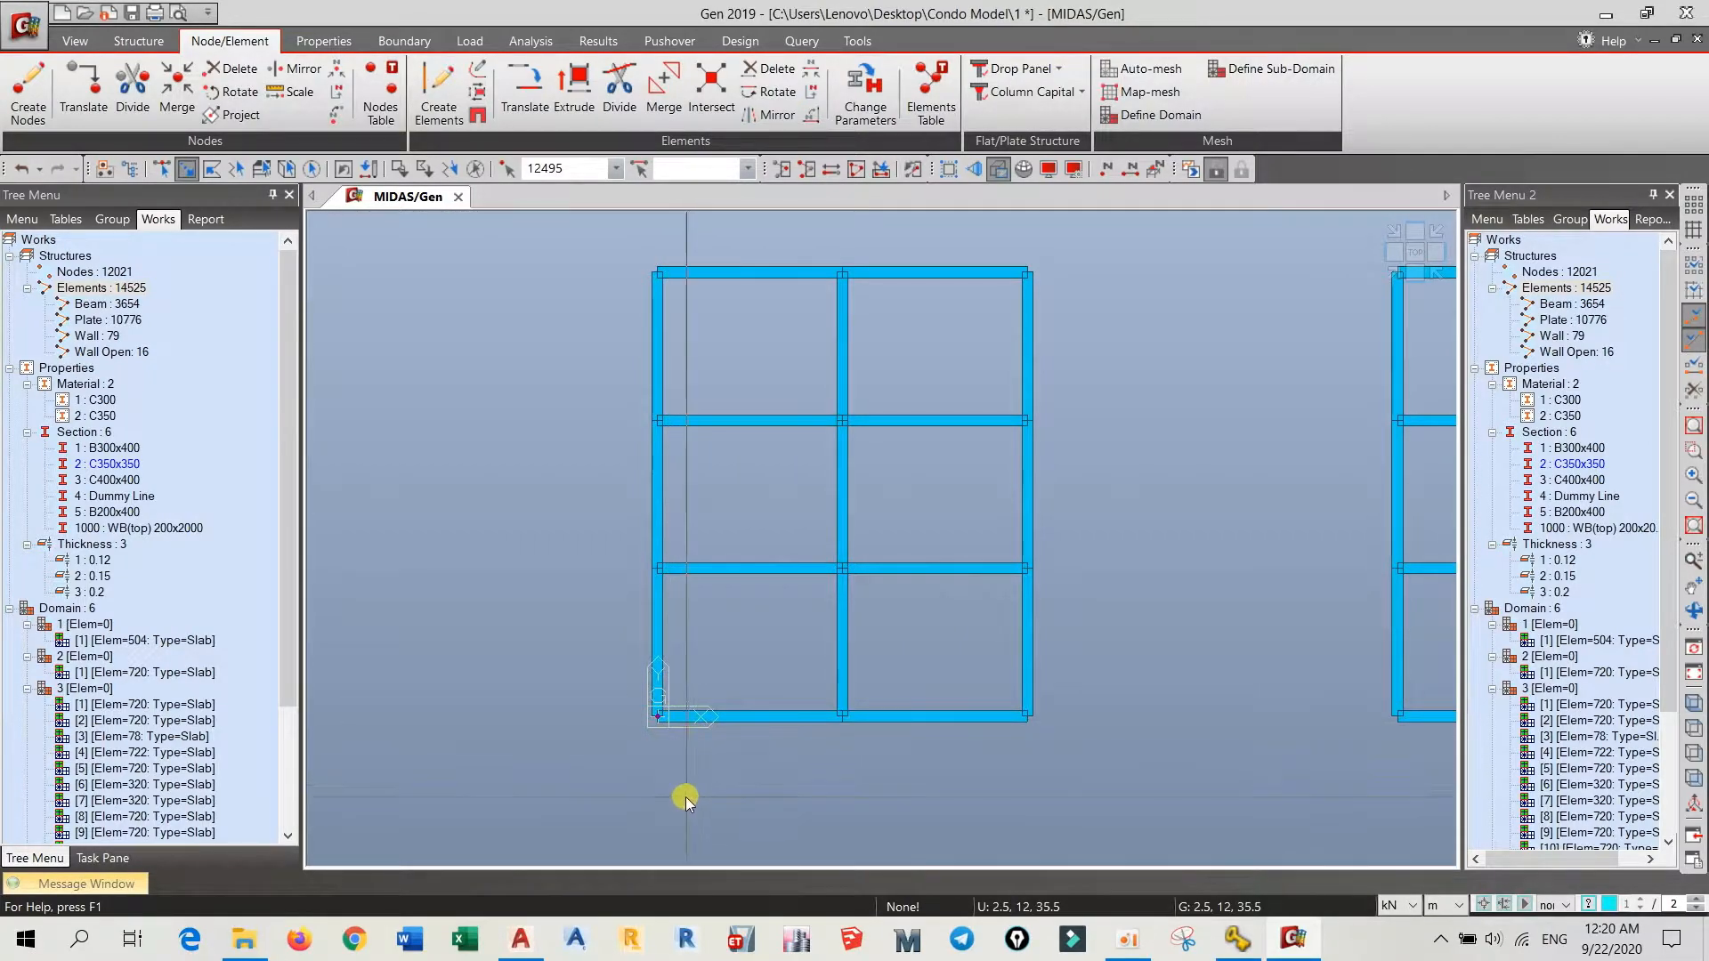
pyautogui.moveTo(644, 574); pyautogui.dragTo(655, 577, button='middle')
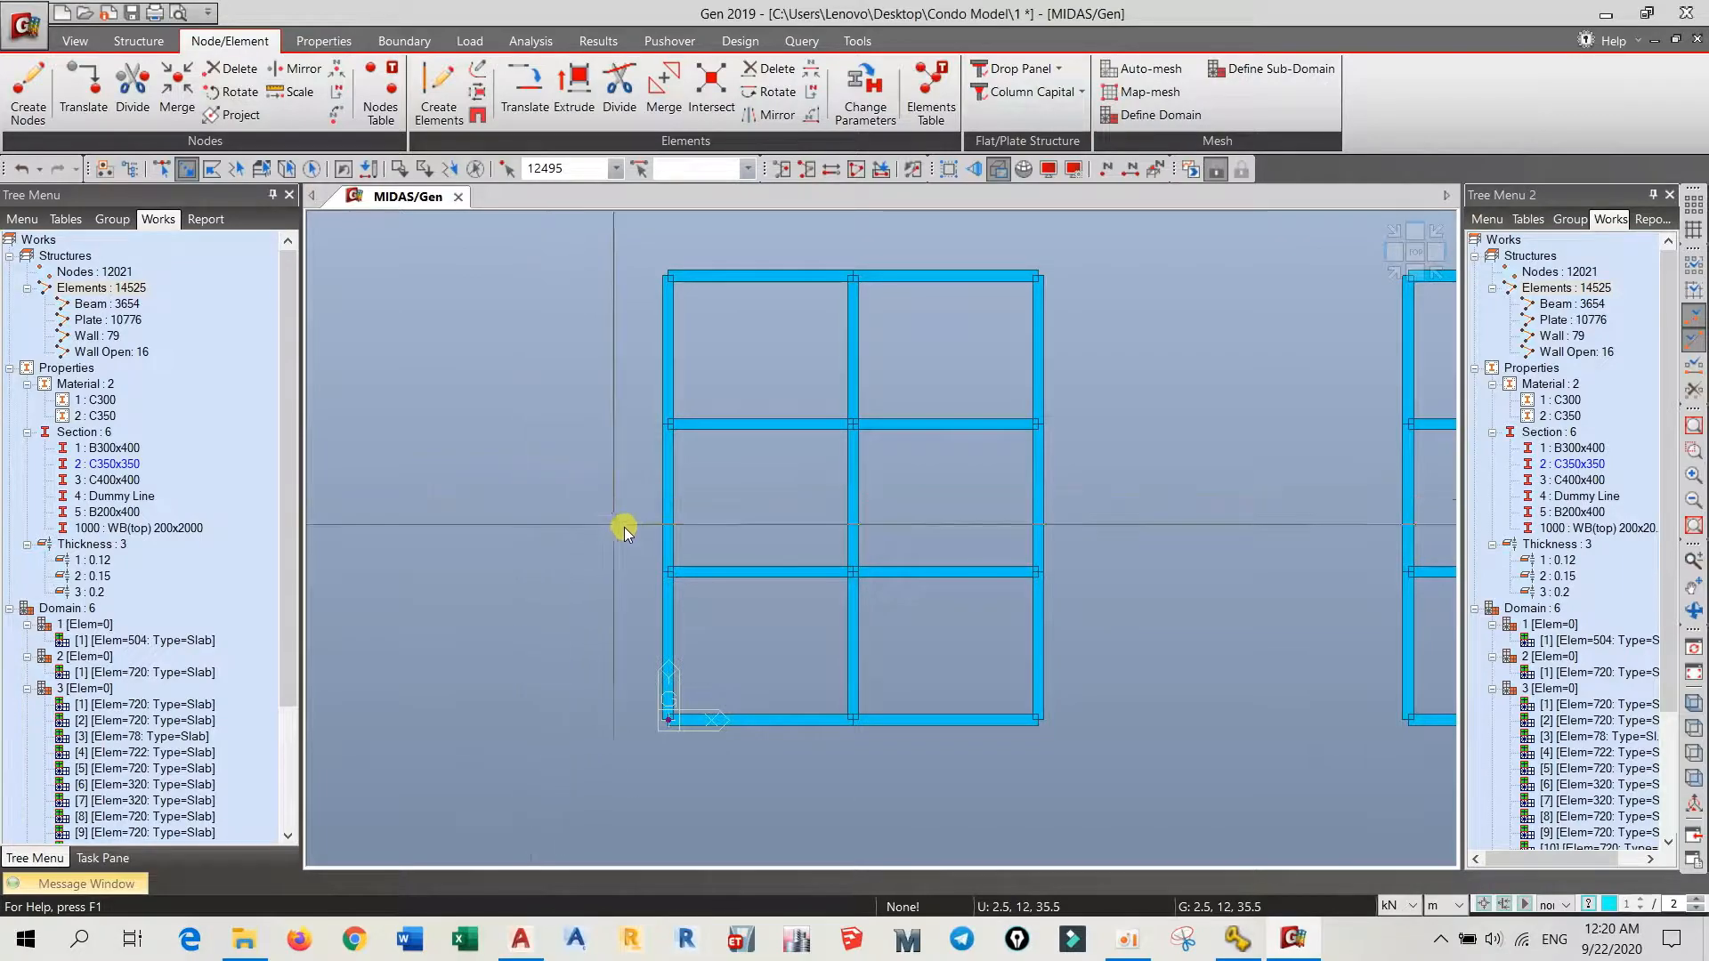
pyautogui.moveTo(623, 527); pyautogui.dragTo(664, 486, button='middle')
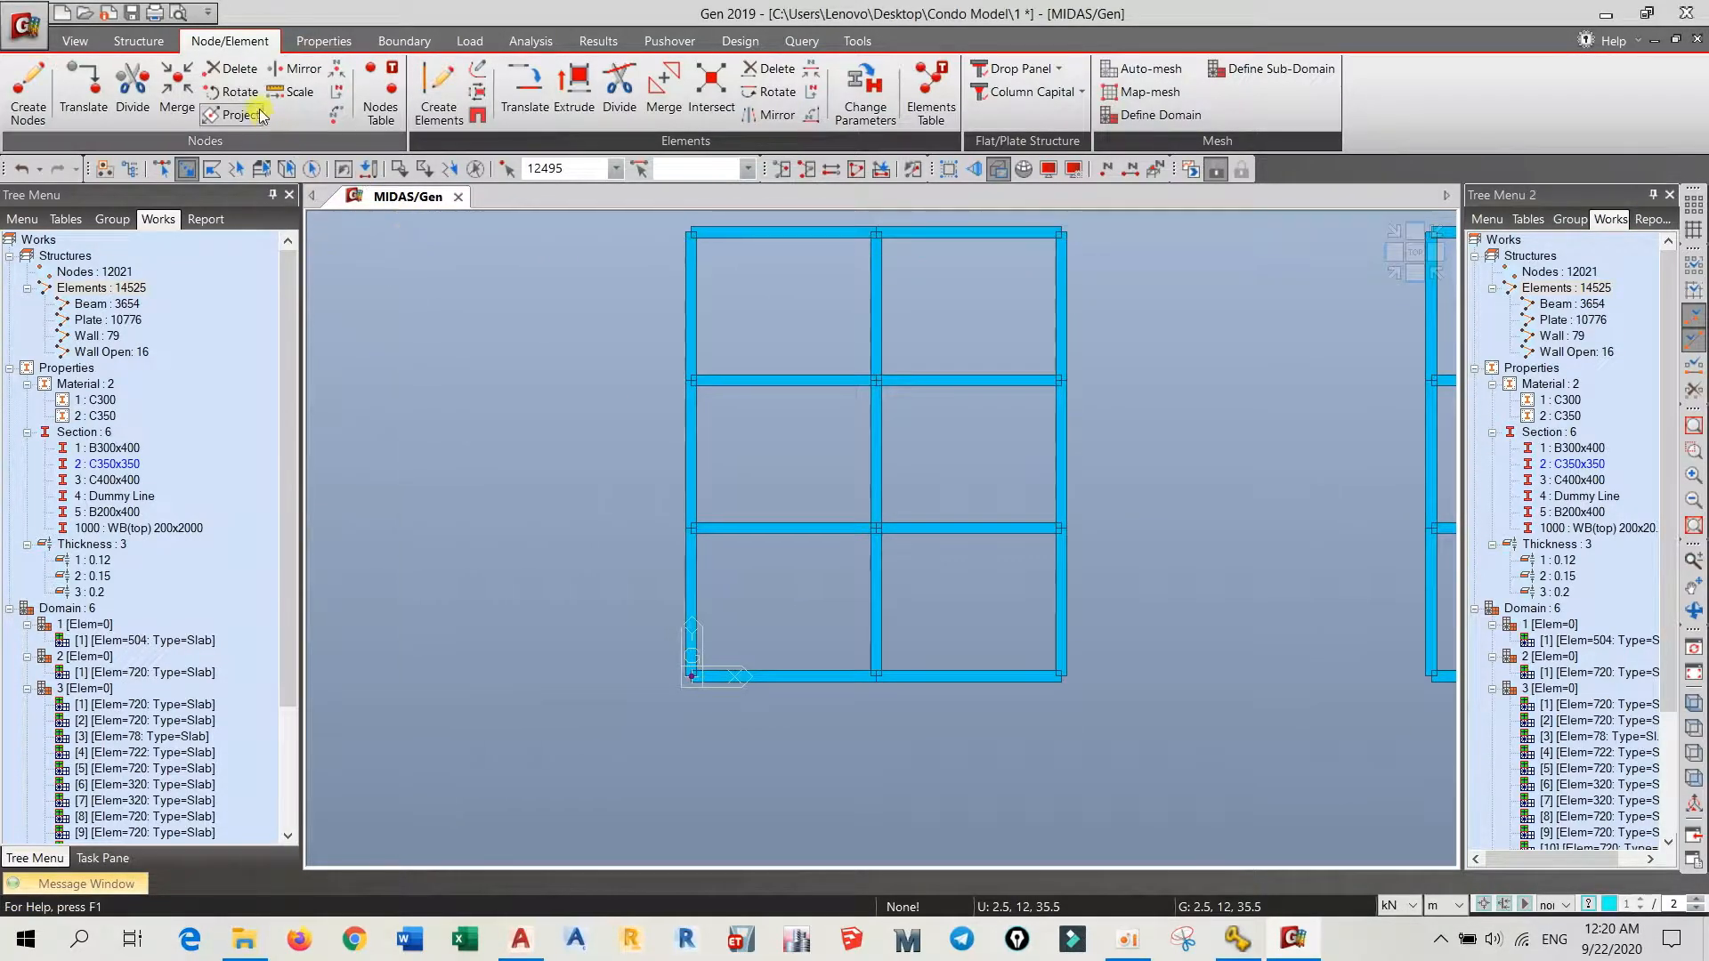
pyautogui.click(89, 89)
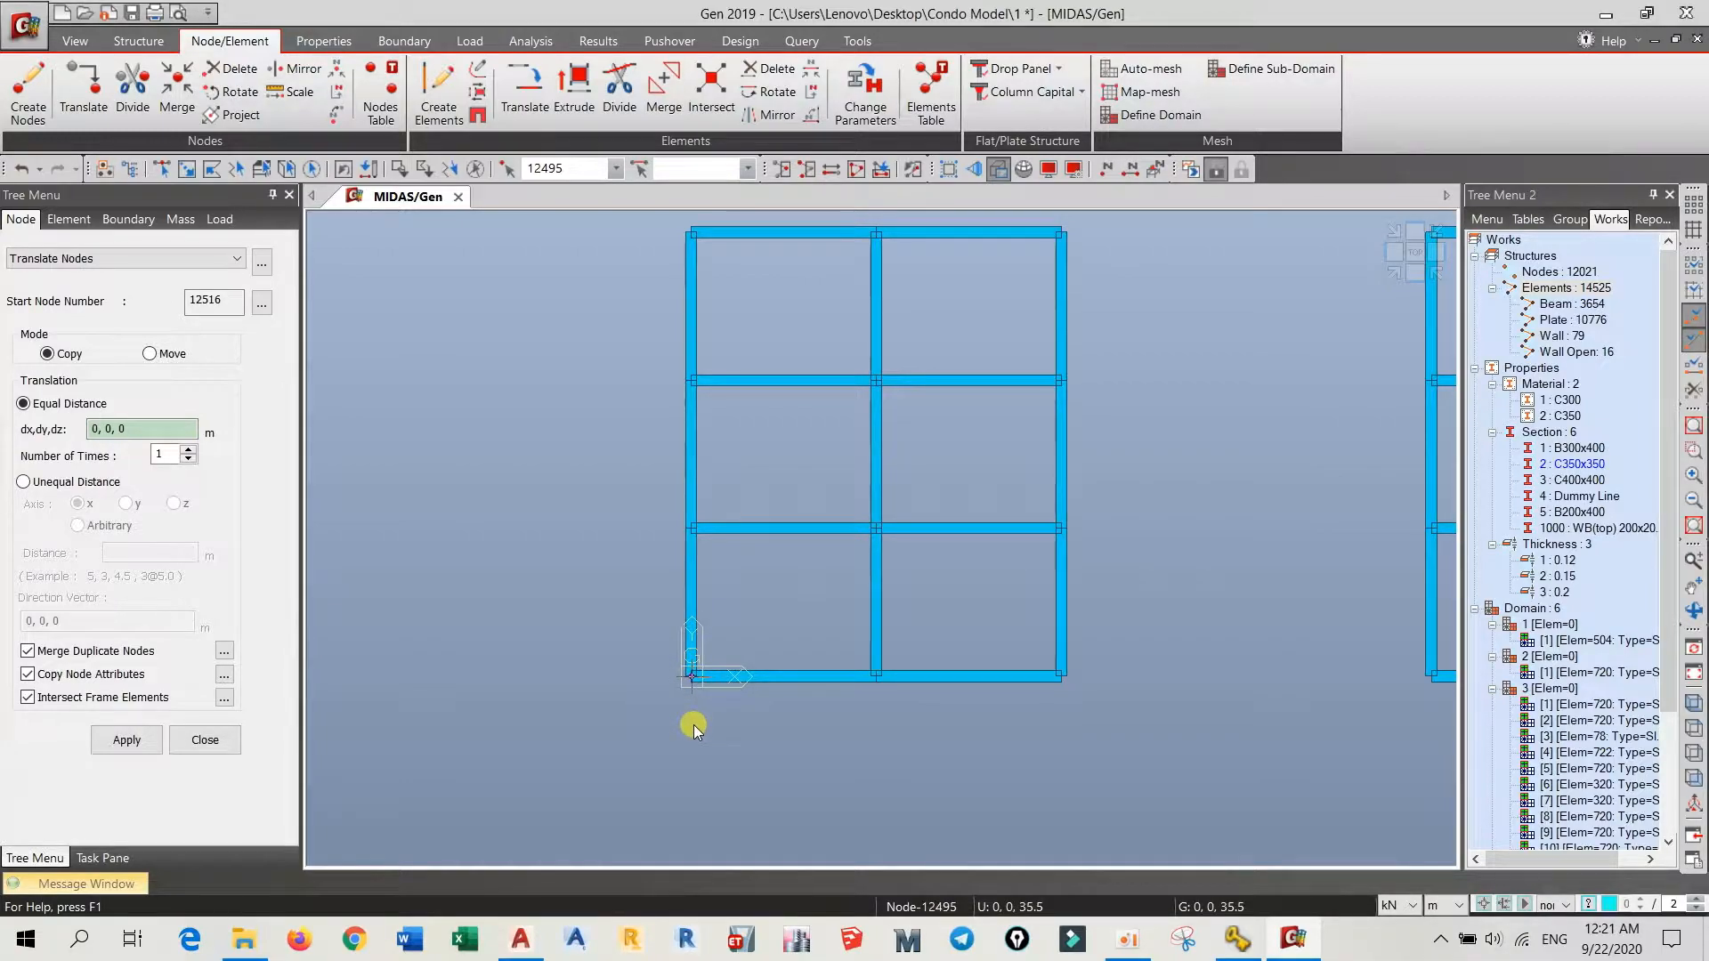
pyautogui.click(691, 675)
pyautogui.moveTo(105, 432); pyautogui.dragTo(89, 430)
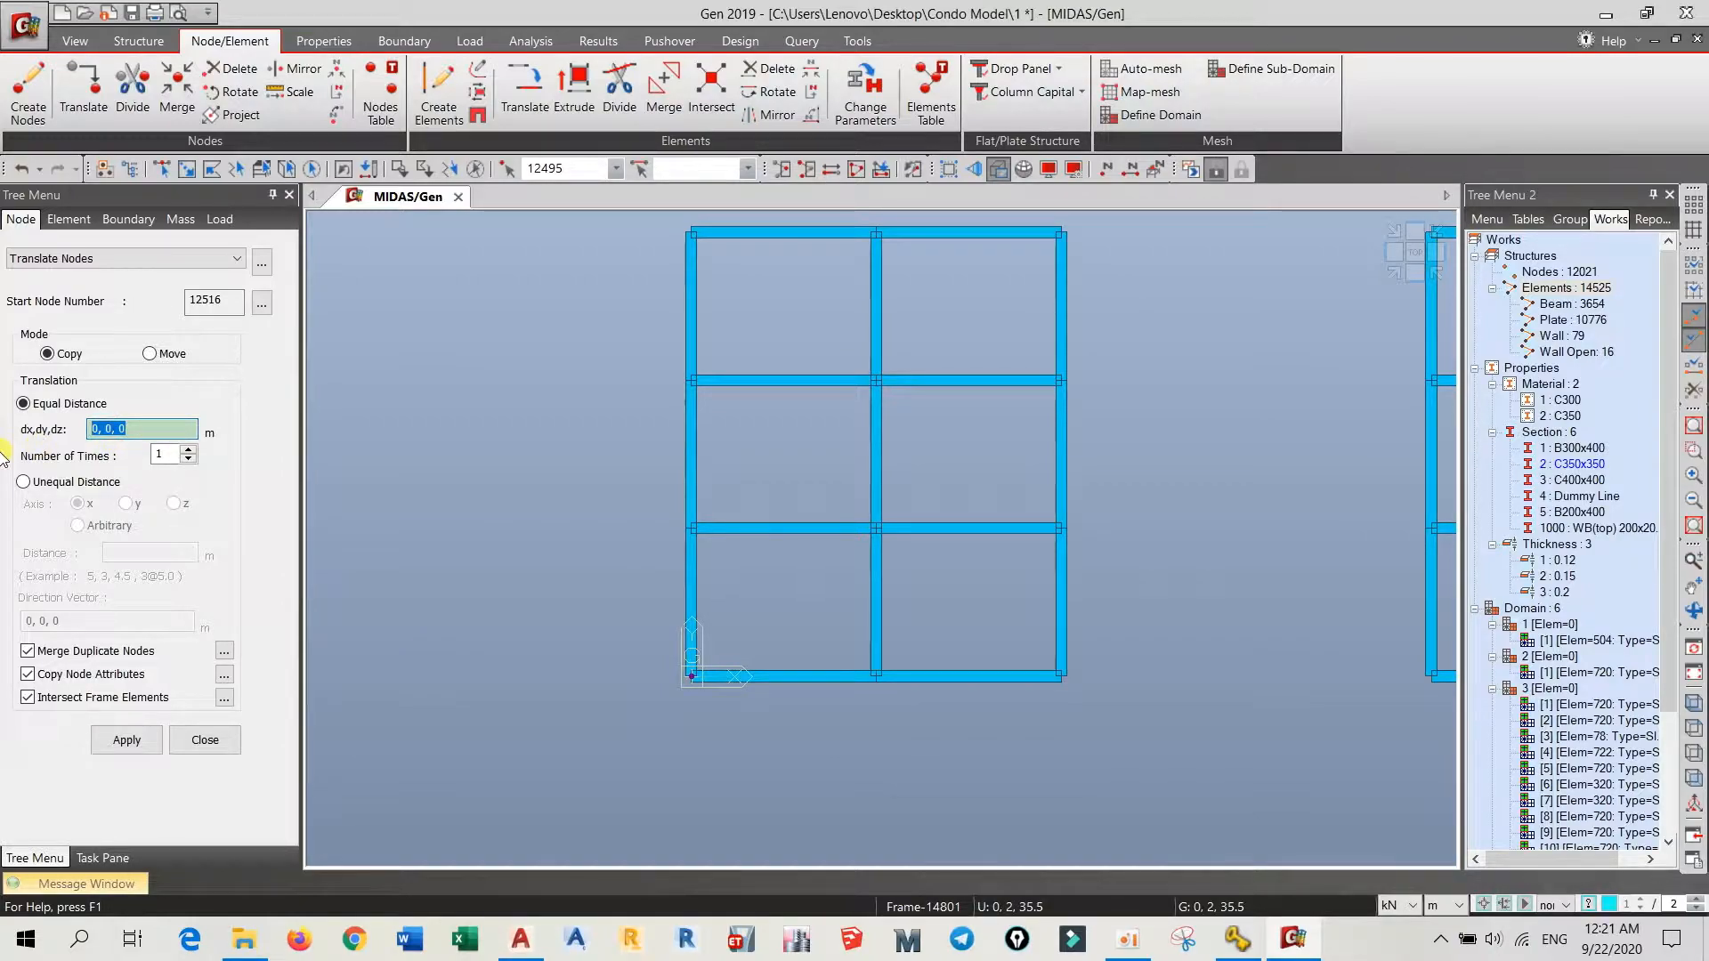
pyautogui.write('-0.6,-0.6')
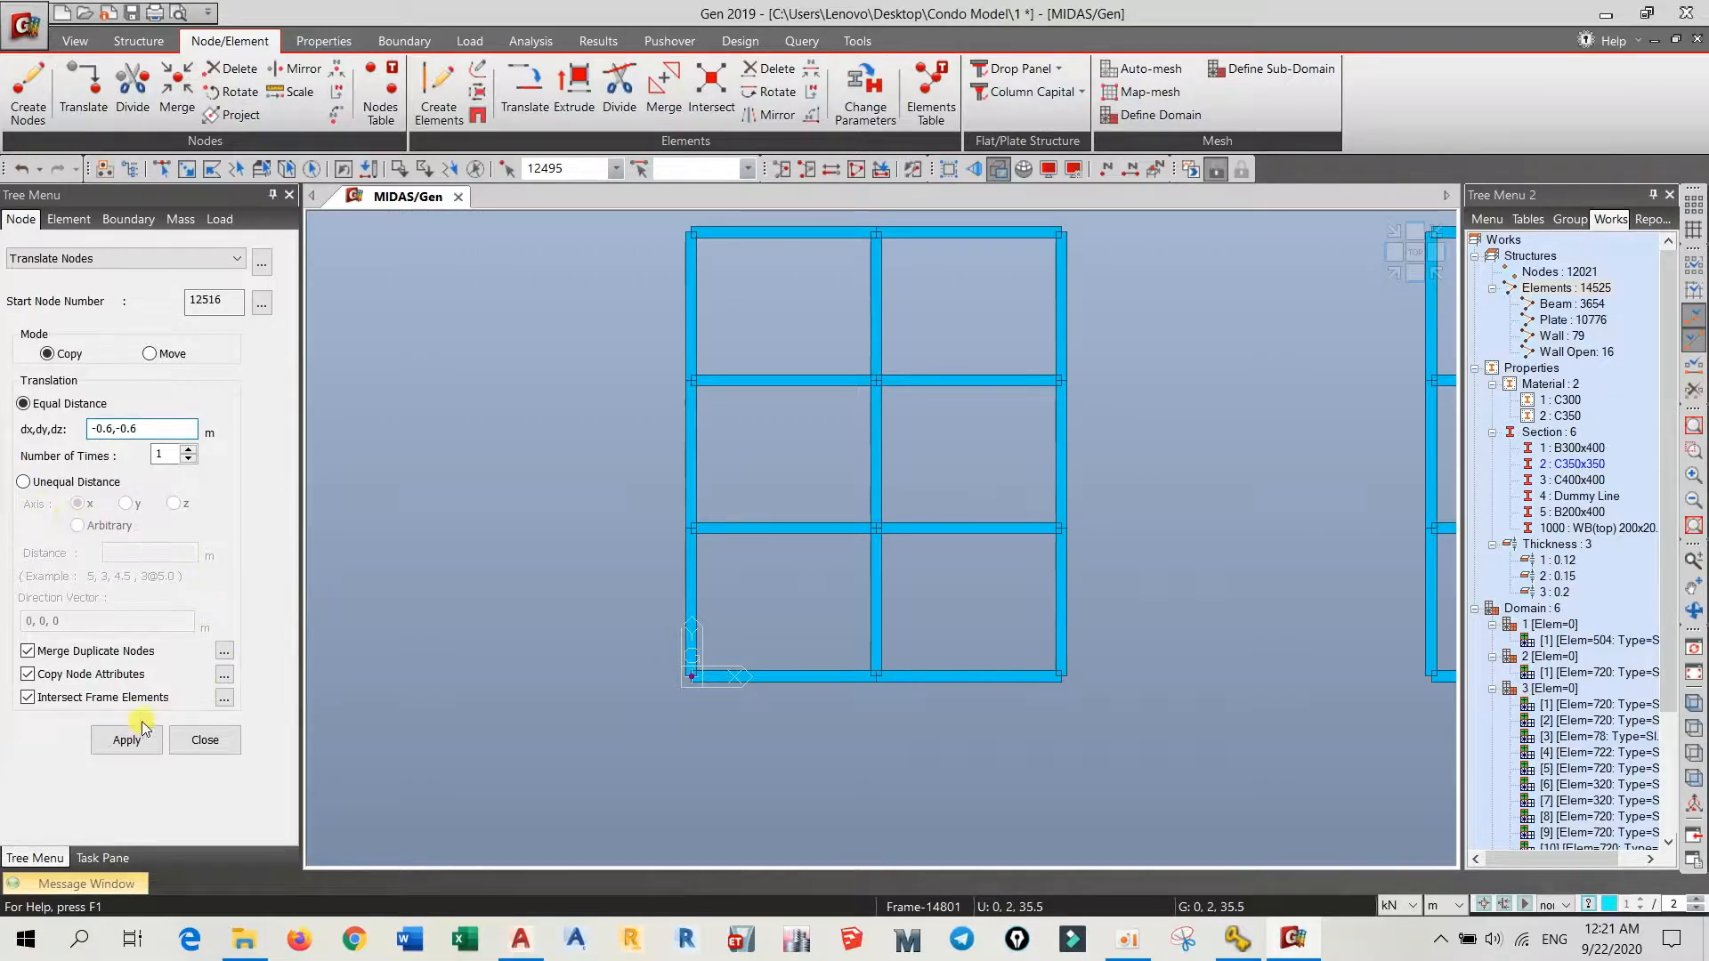
pyautogui.click(130, 745)
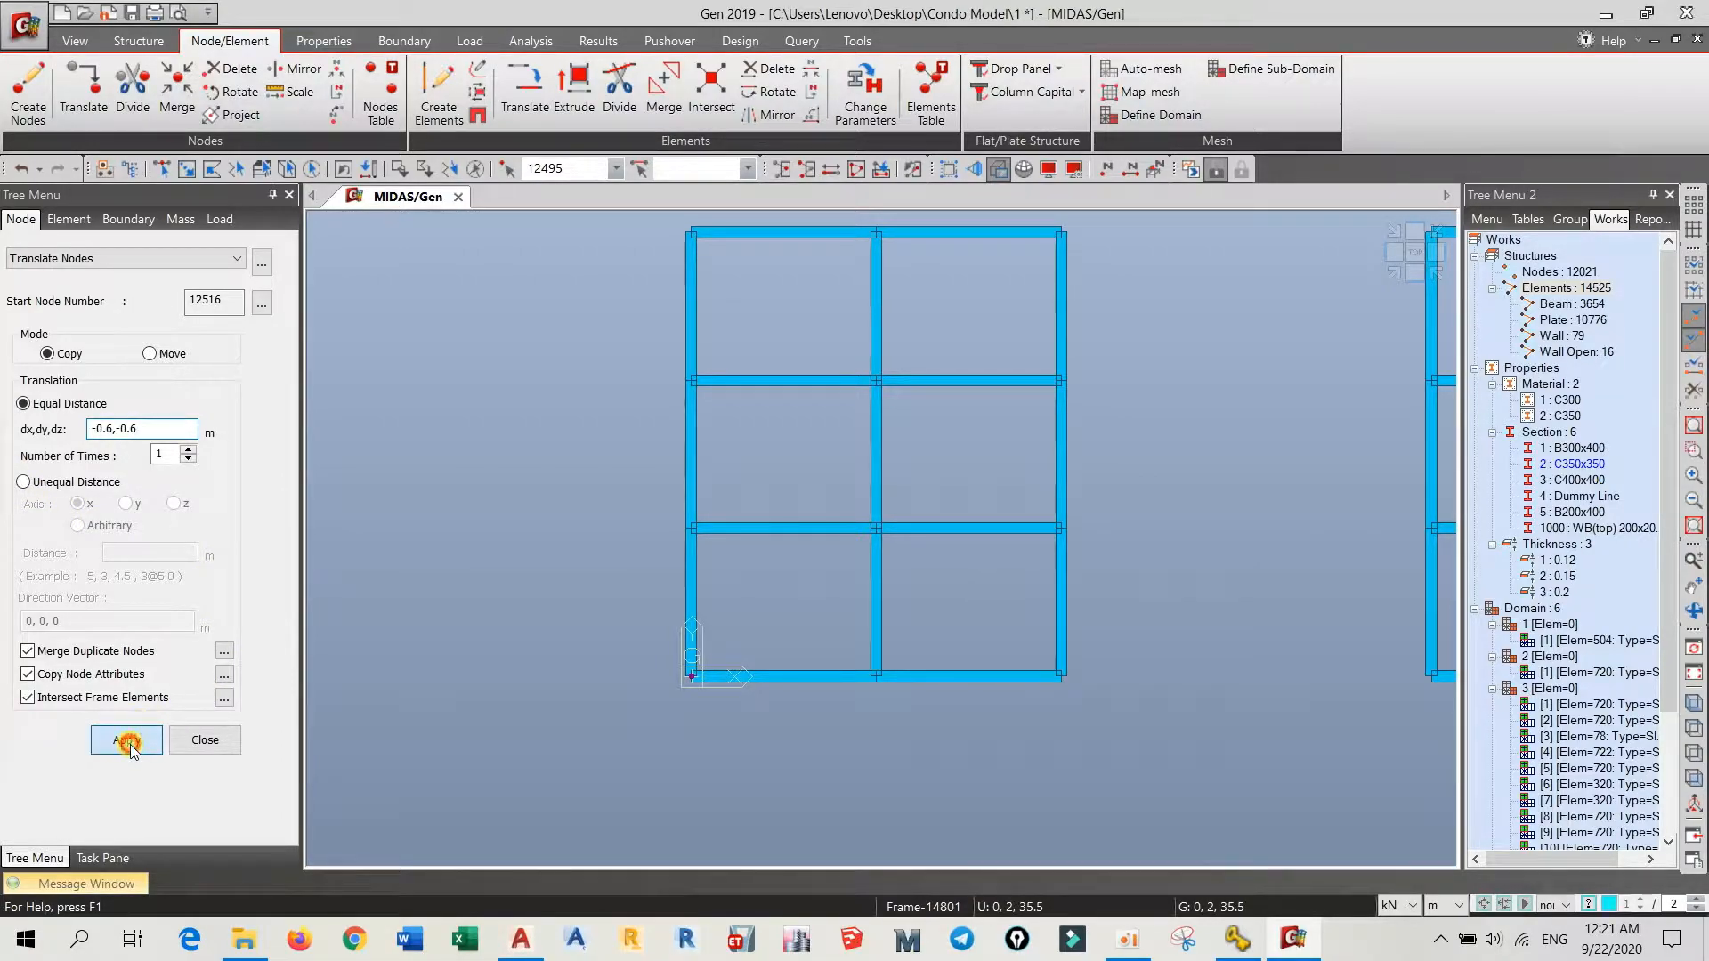
# - Turn on the display of nodes in the model view
pyautogui.click(1048, 169)
pyautogui.click(684, 333)
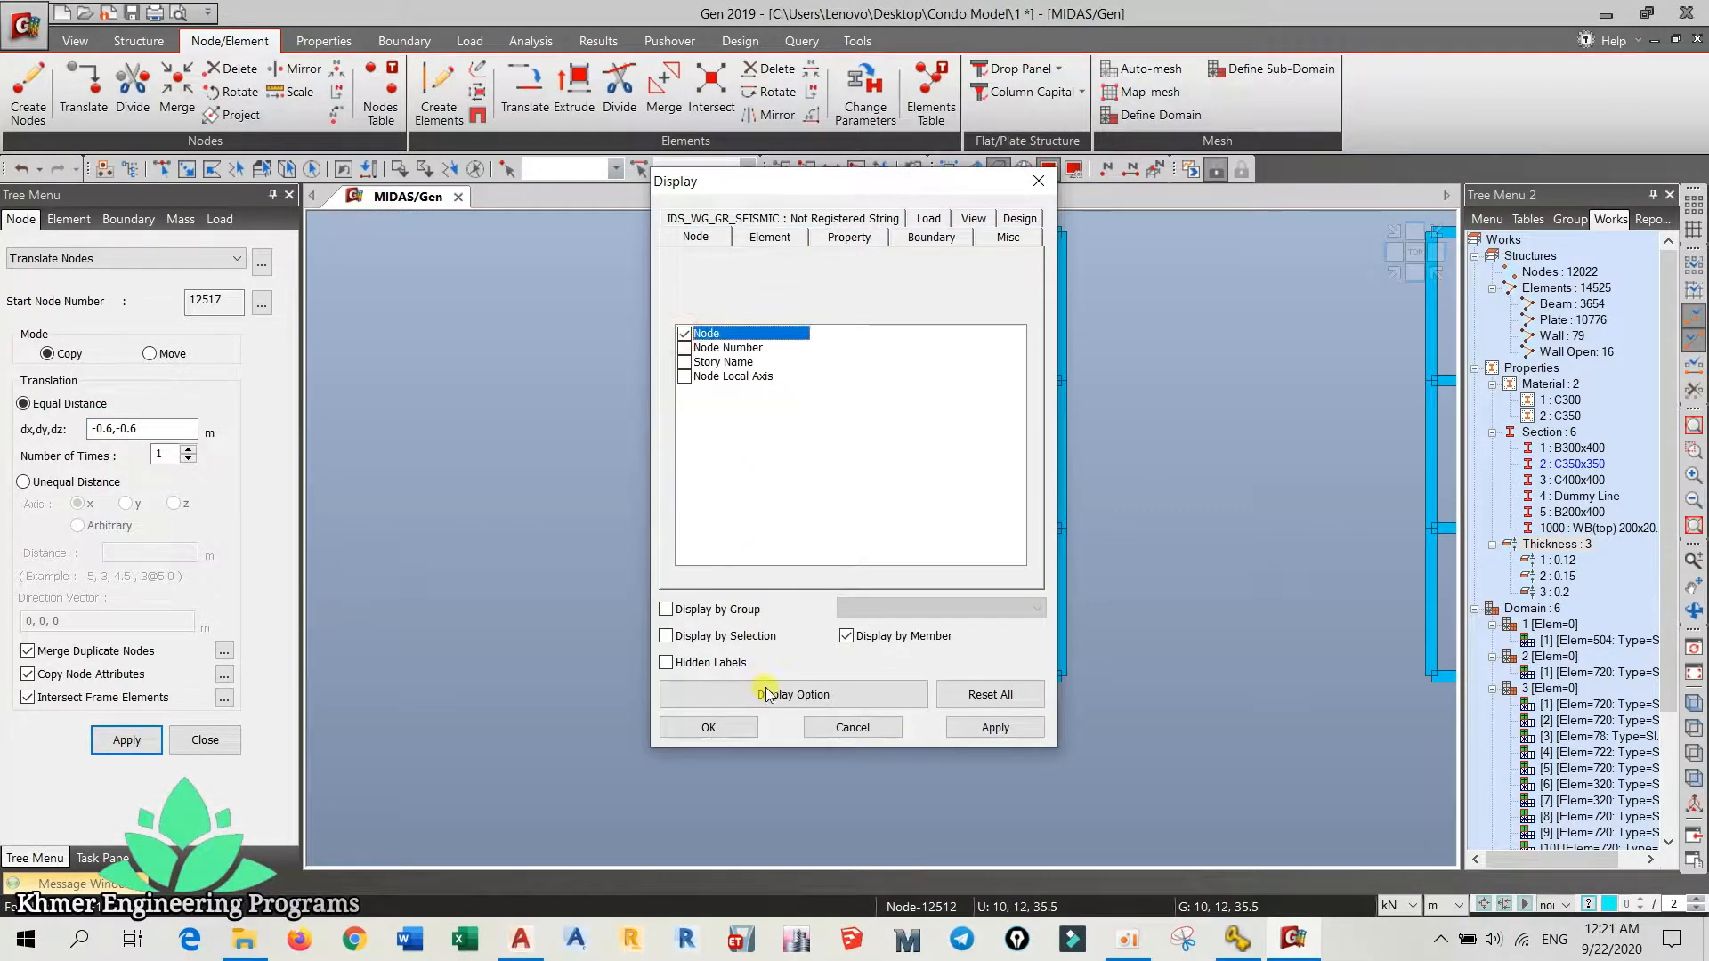
pyautogui.click(708, 728)
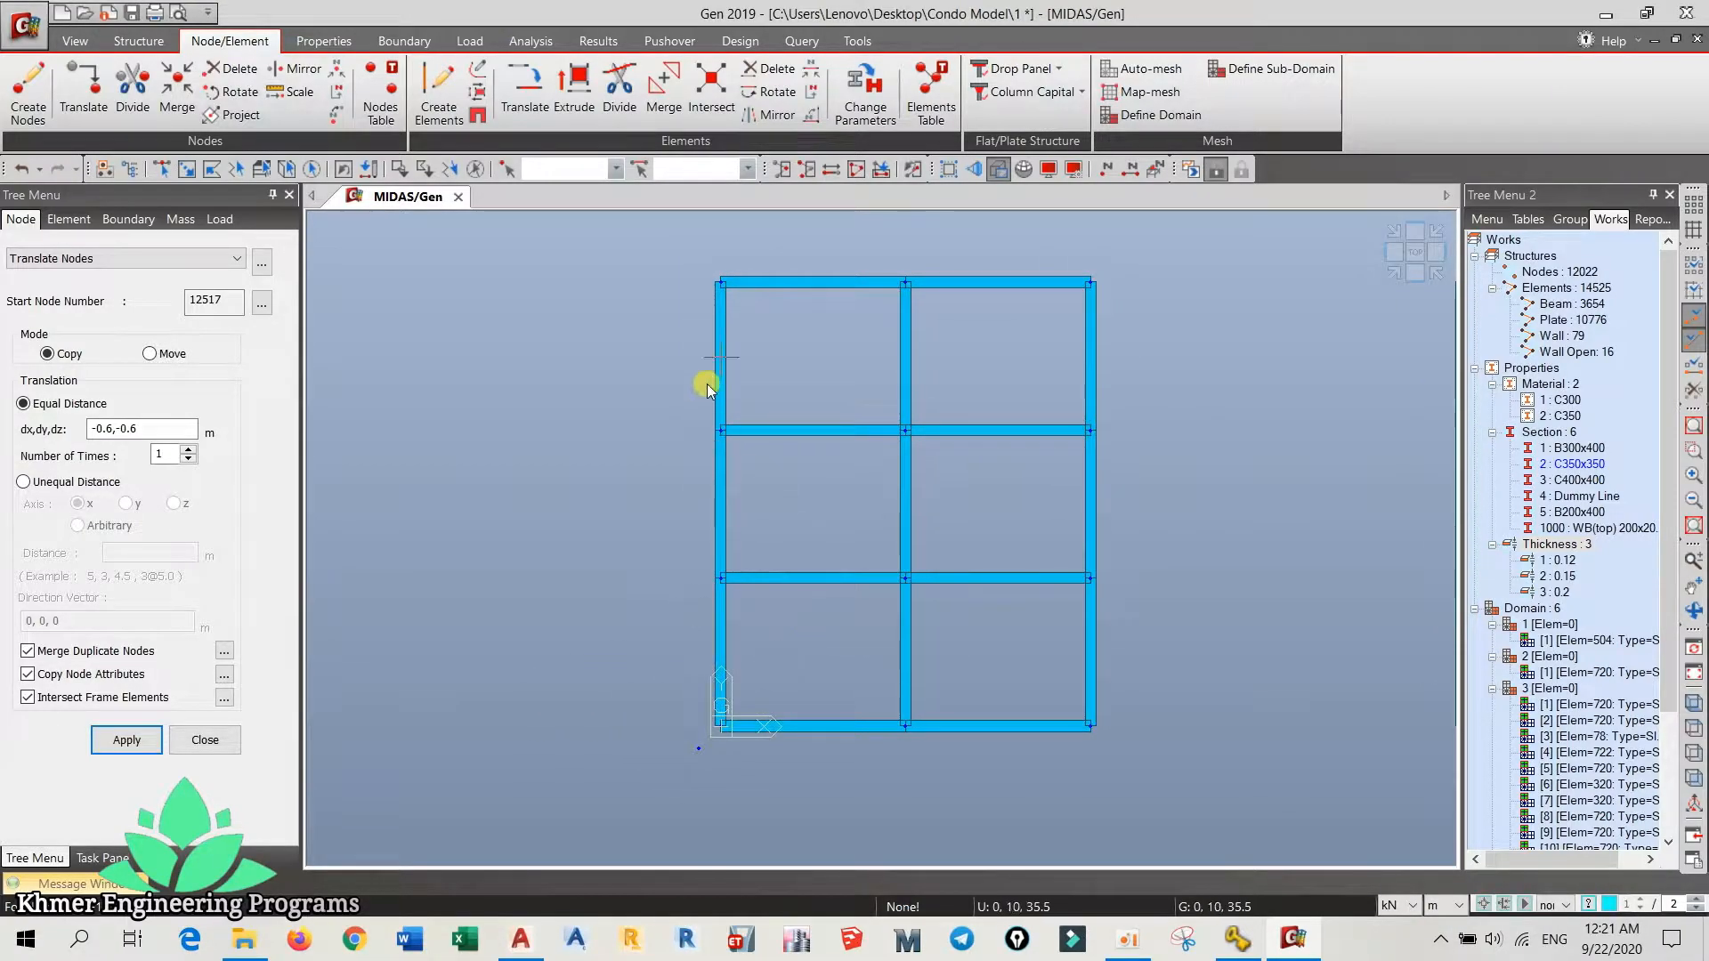
# - Copy the lift-side block's upper-left plan corner node once at dx,dy of -0.6,0.6 m
pyautogui.moveTo(709, 396); pyautogui.dragTo(738, 515, button='middle')
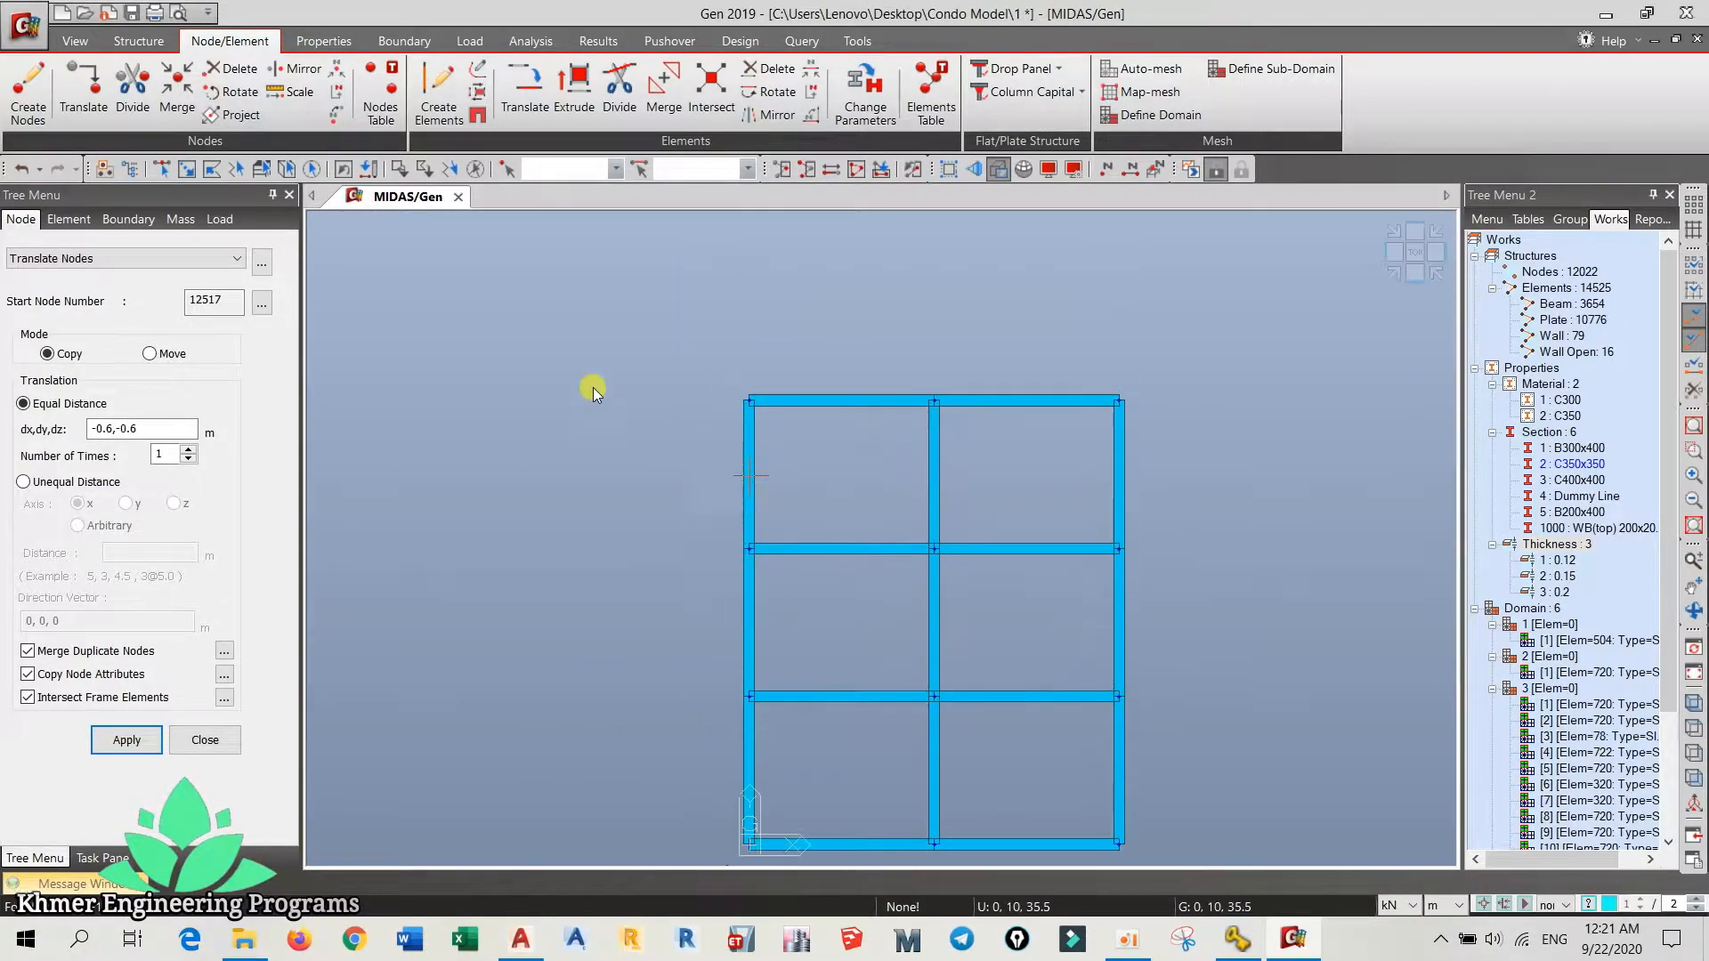
pyautogui.click(178, 170)
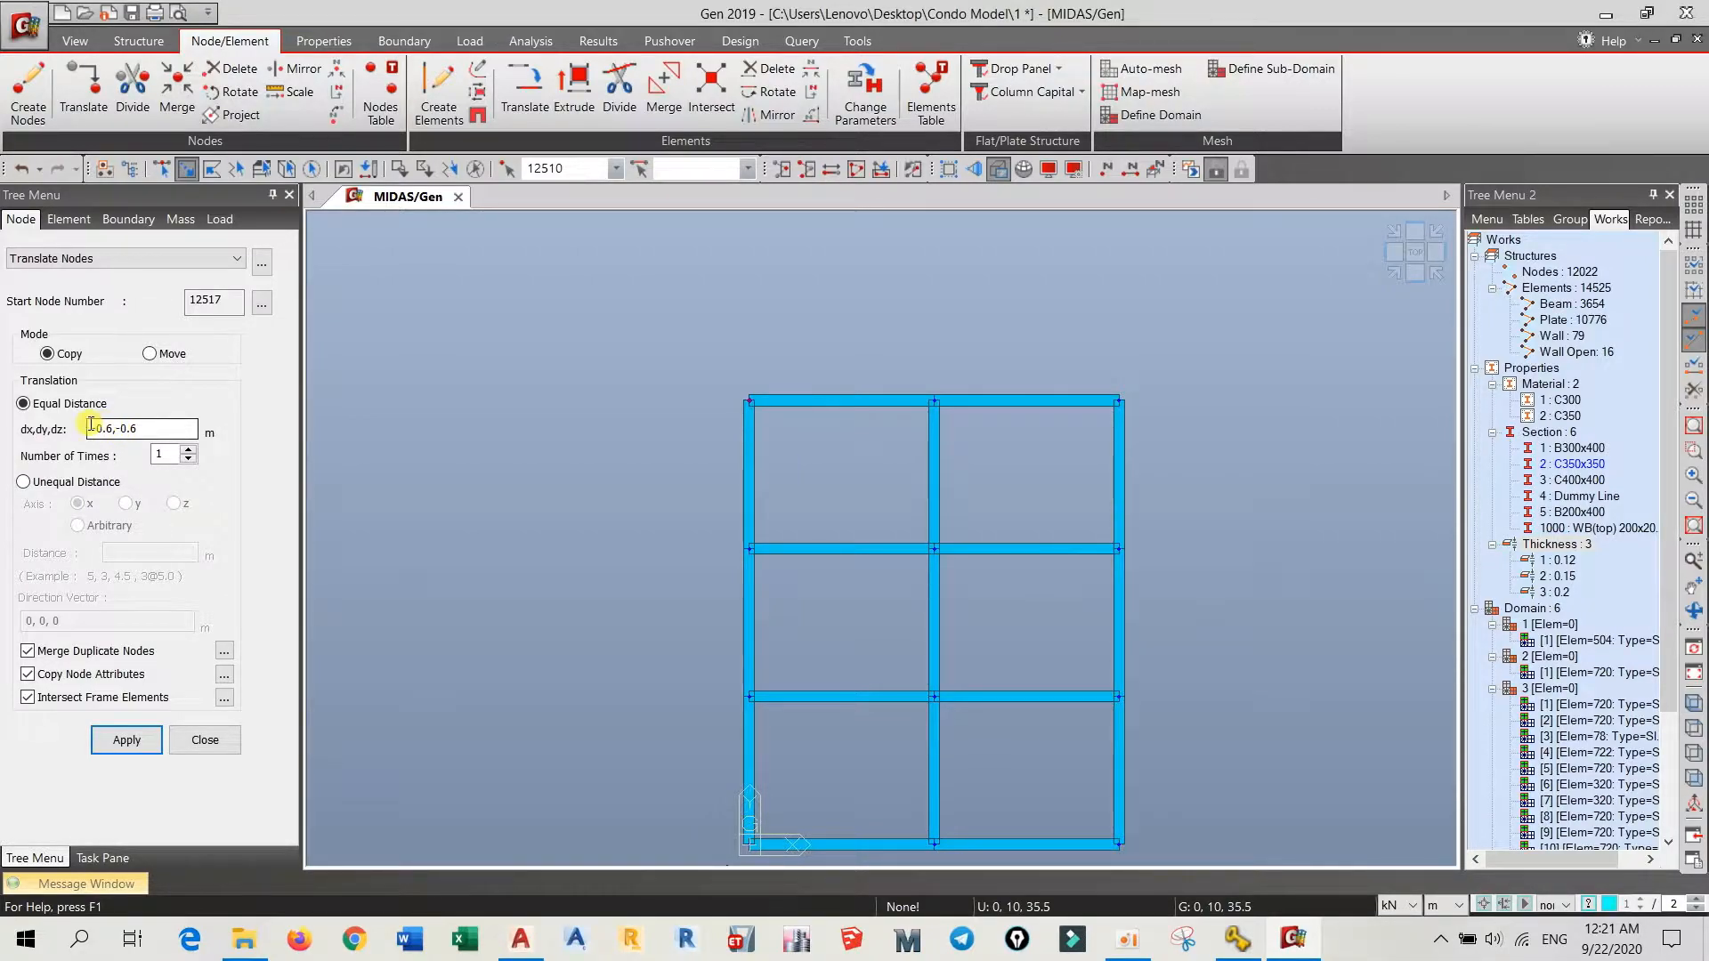
pyautogui.click(98, 428)
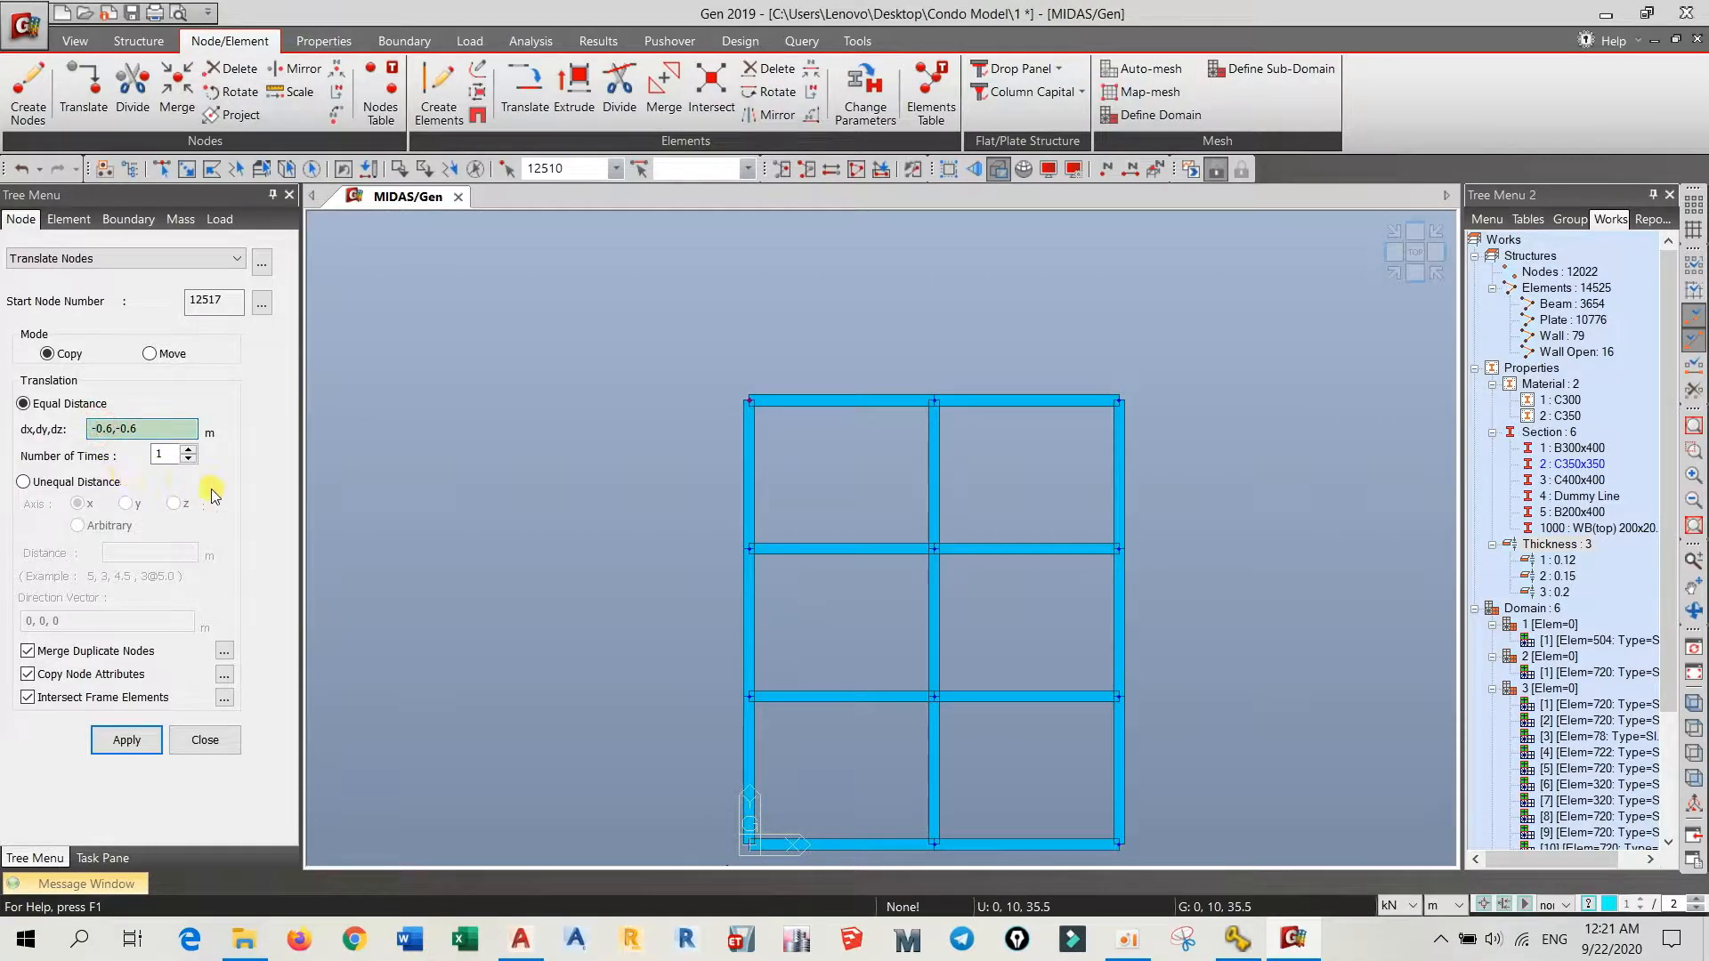
pyautogui.click(121, 431)
pyautogui.press('BackSpace')
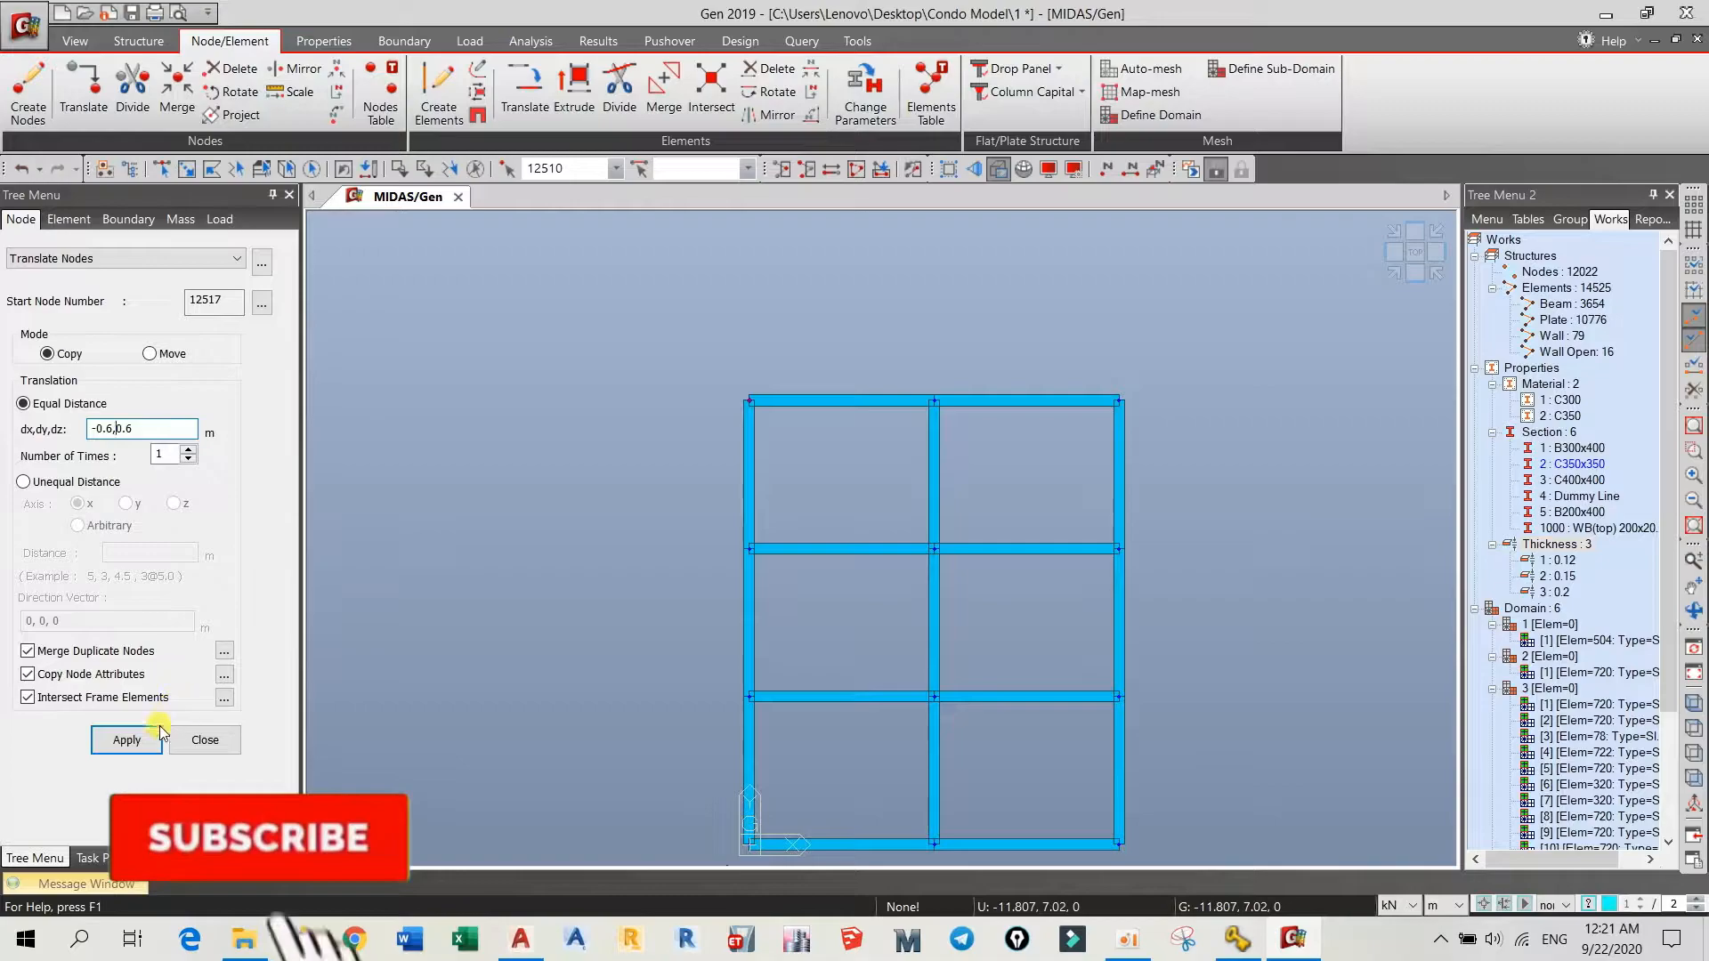
pyautogui.click(127, 740)
pyautogui.moveTo(1041, 480); pyautogui.dragTo(948, 519, button='middle')
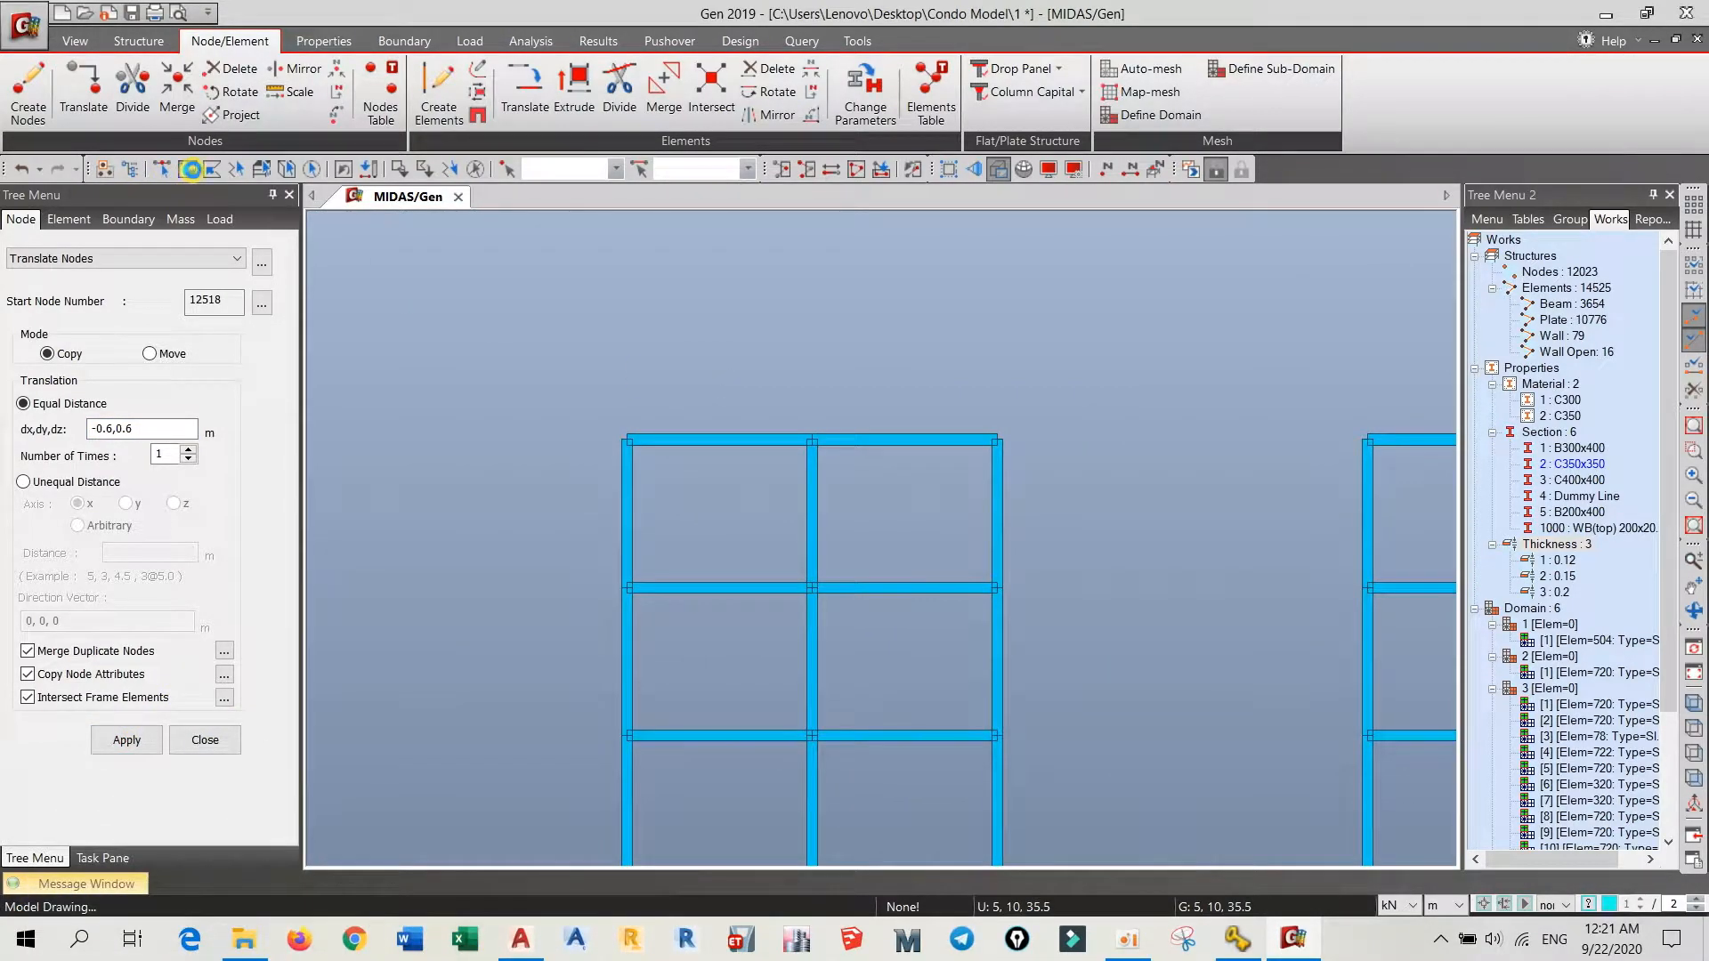
pyautogui.click(187, 169)
pyautogui.moveTo(986, 388); pyautogui.dragTo(1051, 469)
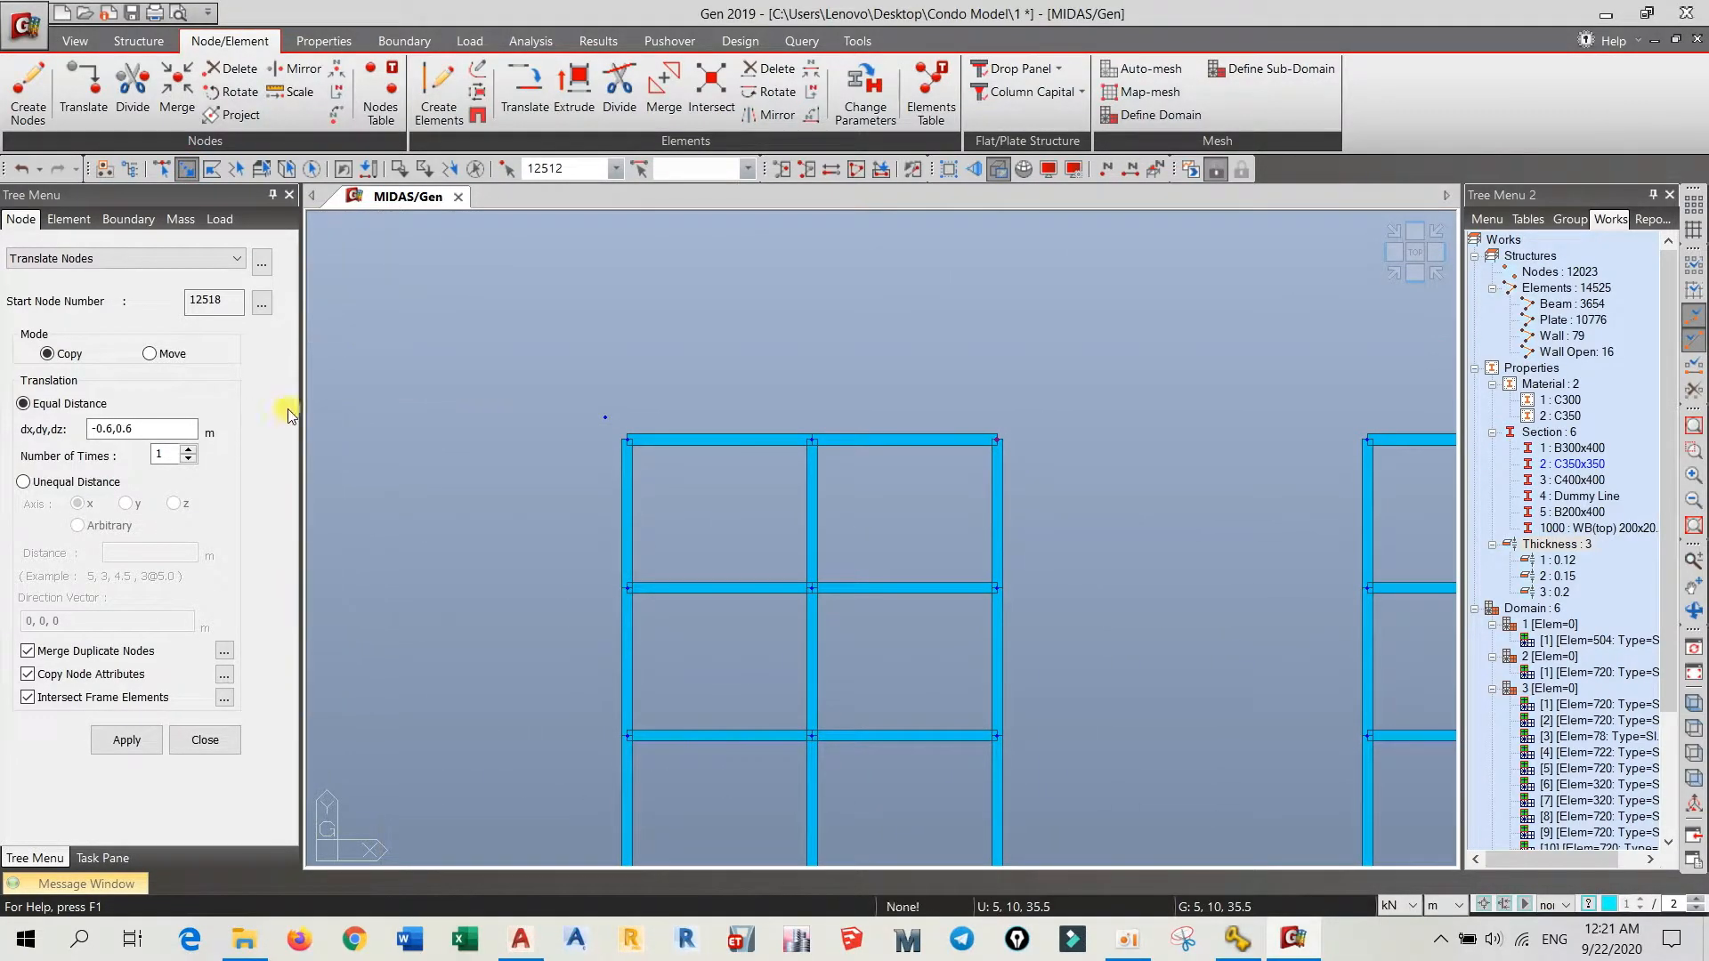
pyautogui.click(161, 168)
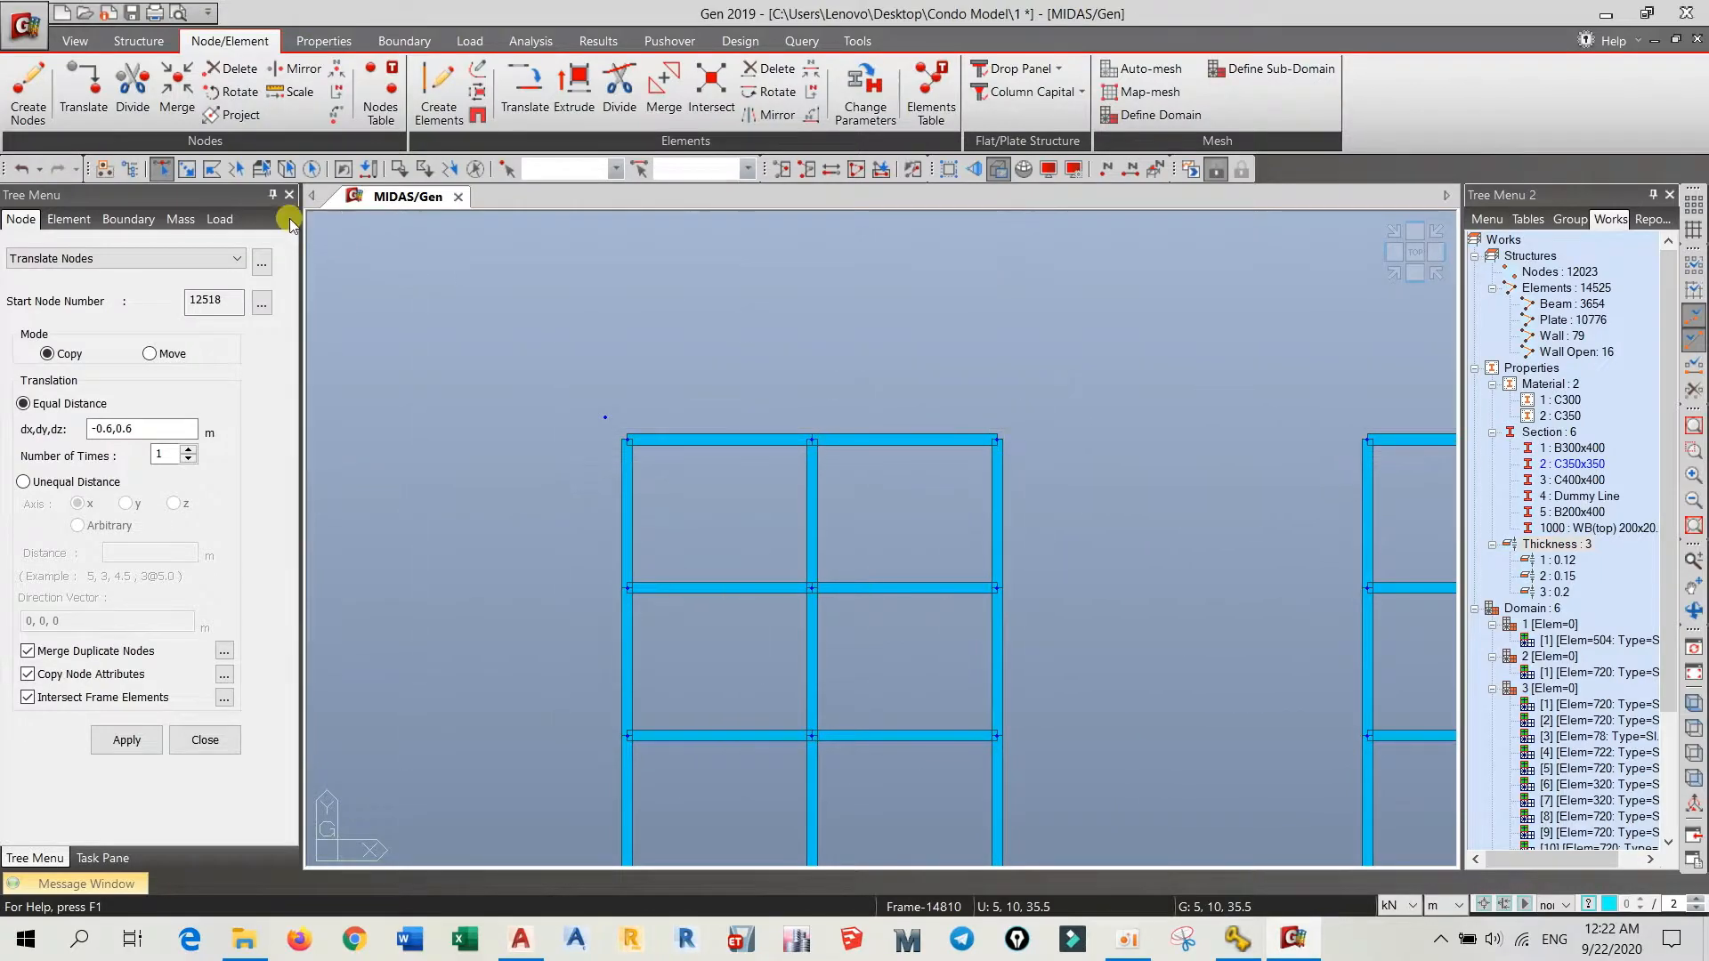
# - Copy the stair-side block's upper-left plan corner node once at dx,dy of -0.6,0.6 m
pyautogui.click(187, 177)
pyautogui.scroll(-5, 783, 401)
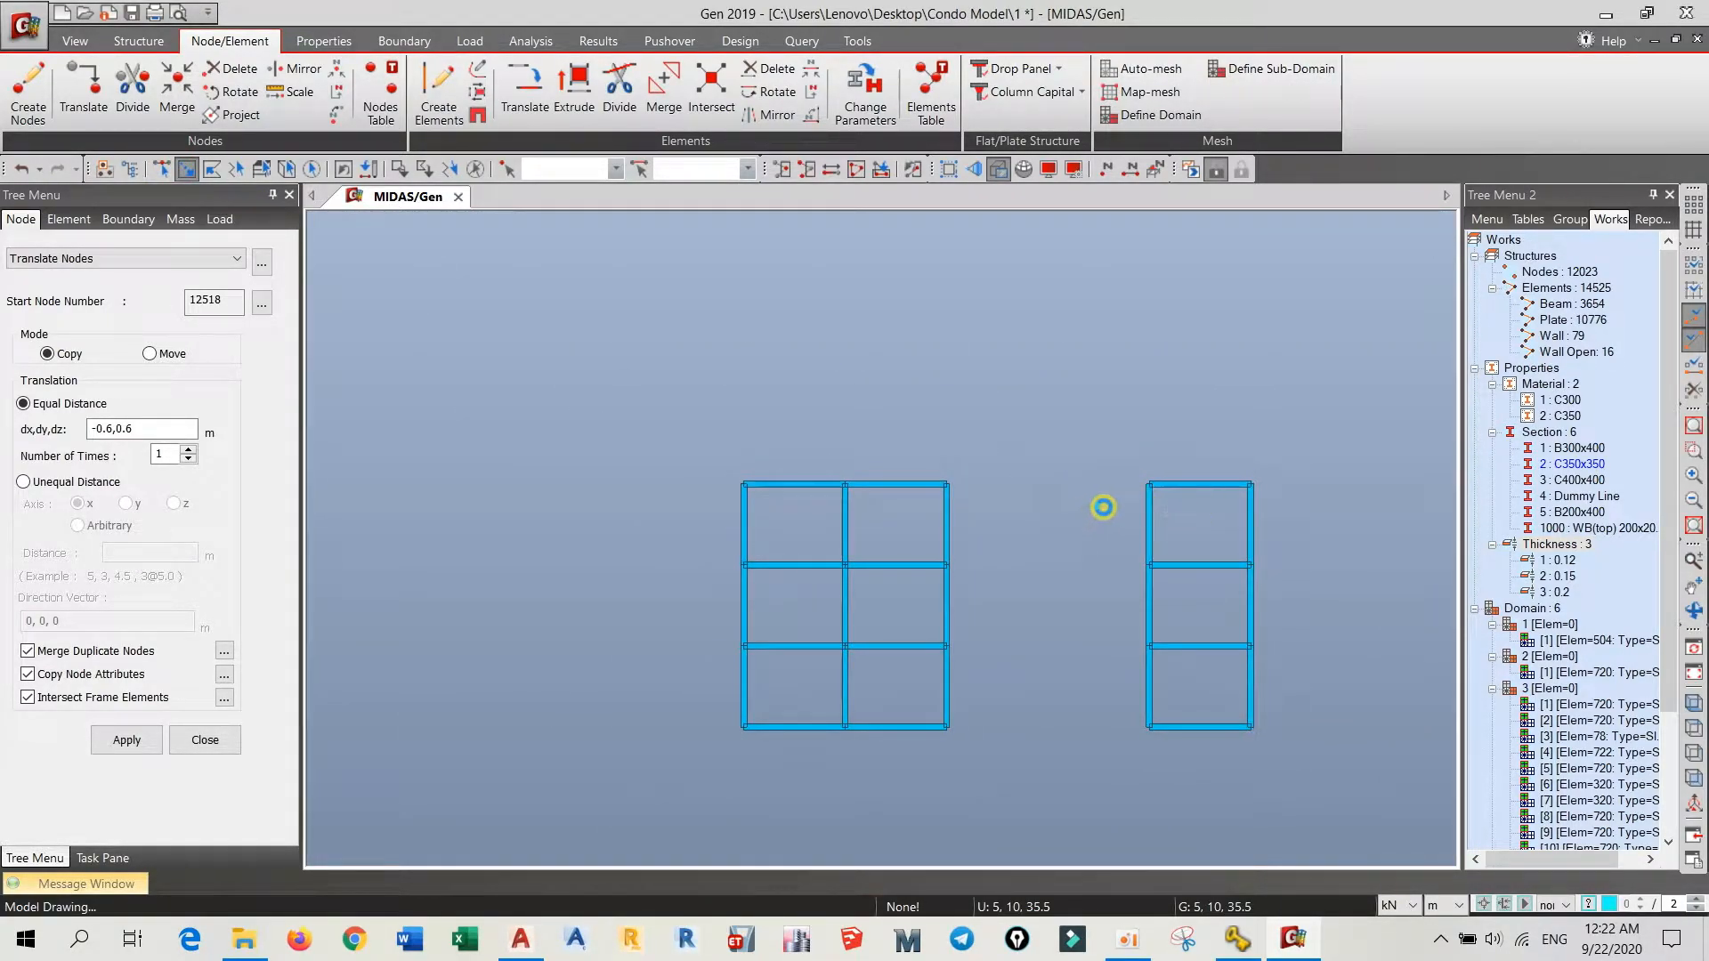
pyautogui.scroll(1, 1153, 493)
pyautogui.scroll(2, 1155, 493)
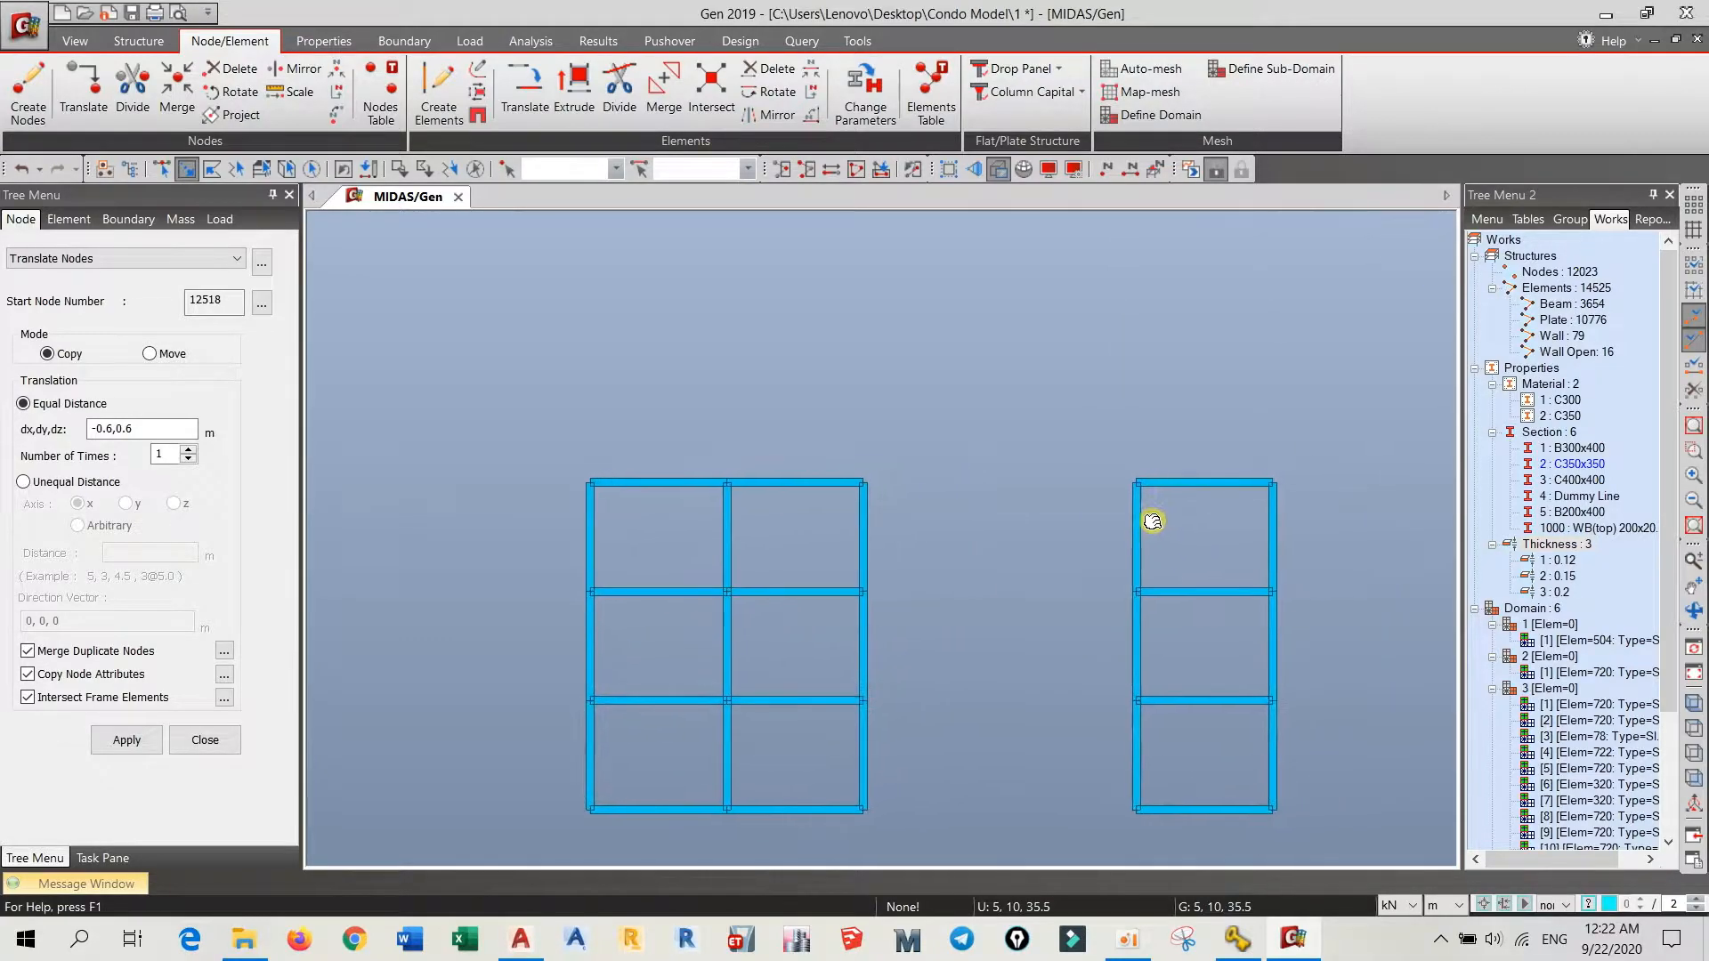
pyautogui.moveTo(1105, 461); pyautogui.dragTo(1183, 499)
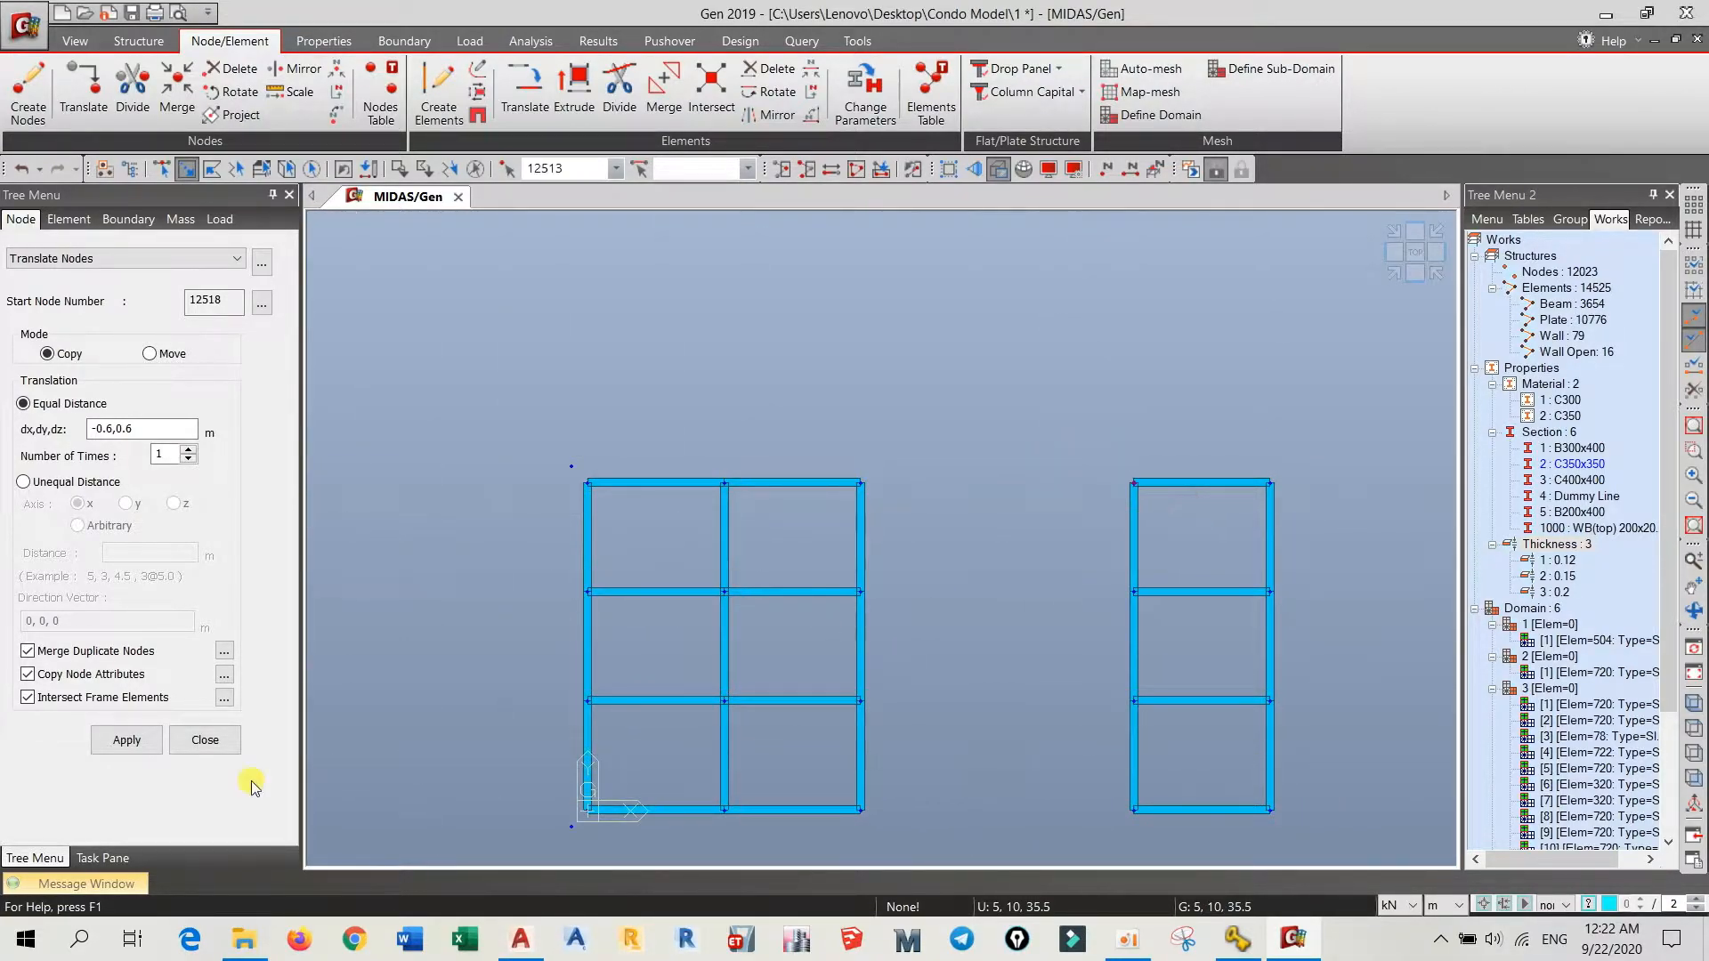
pyautogui.click(125, 739)
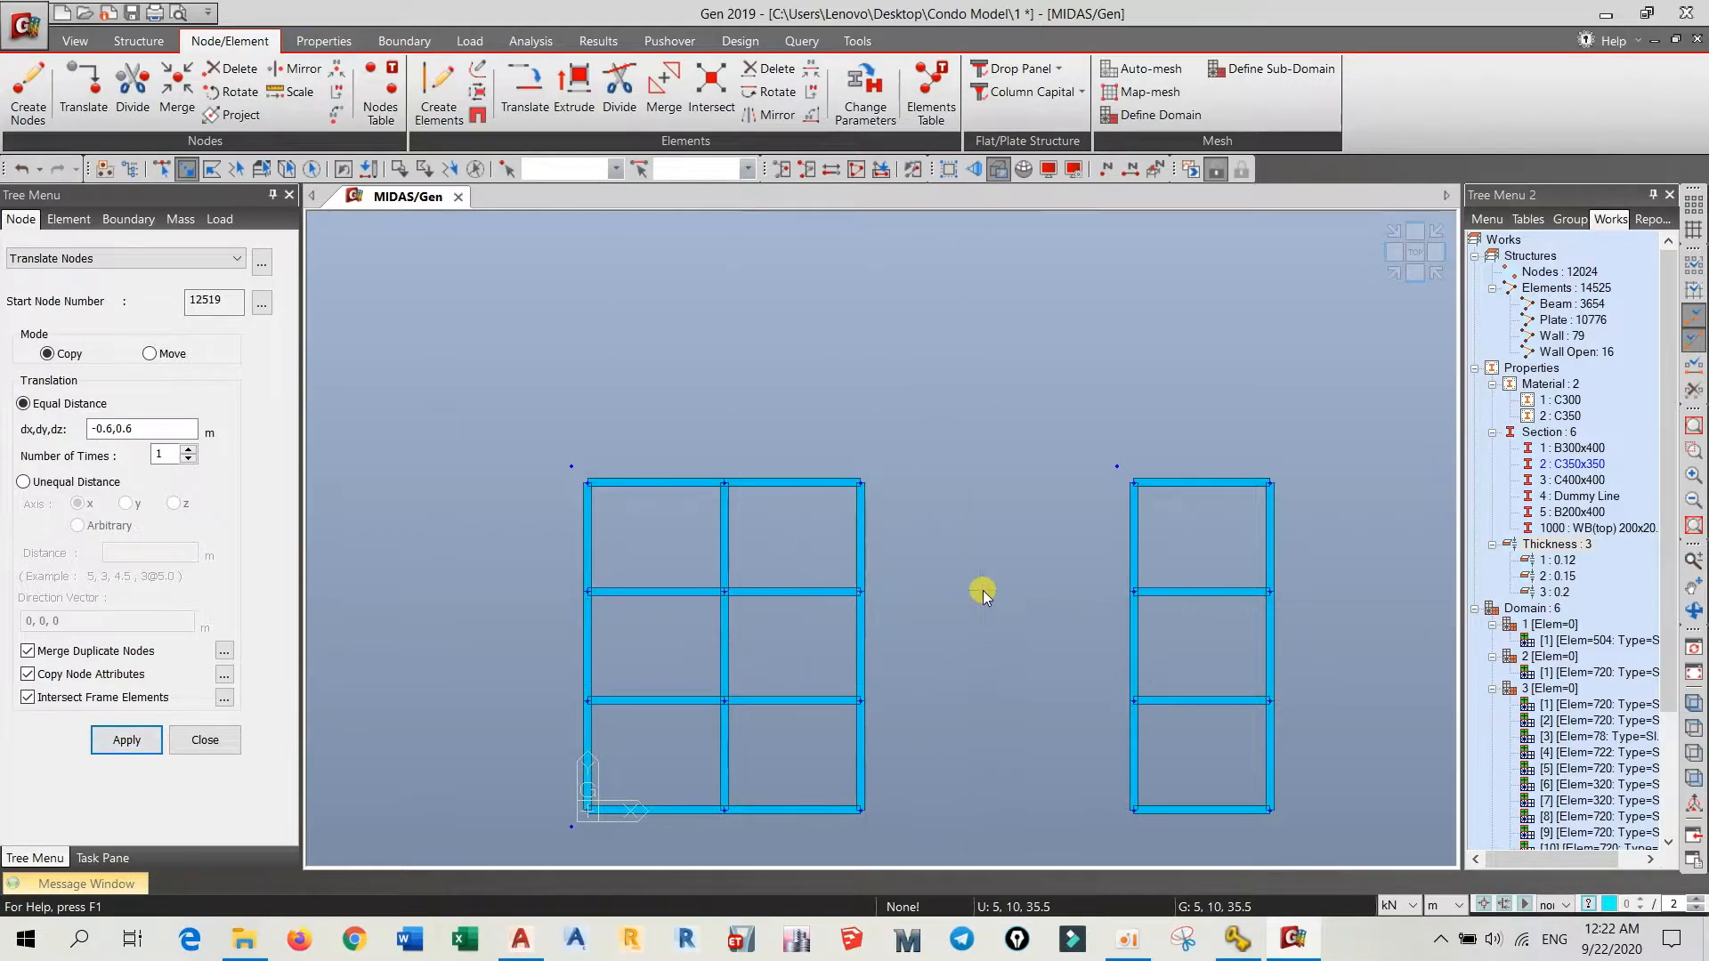
pyautogui.moveTo(987, 609); pyautogui.dragTo(1020, 545, button='middle')
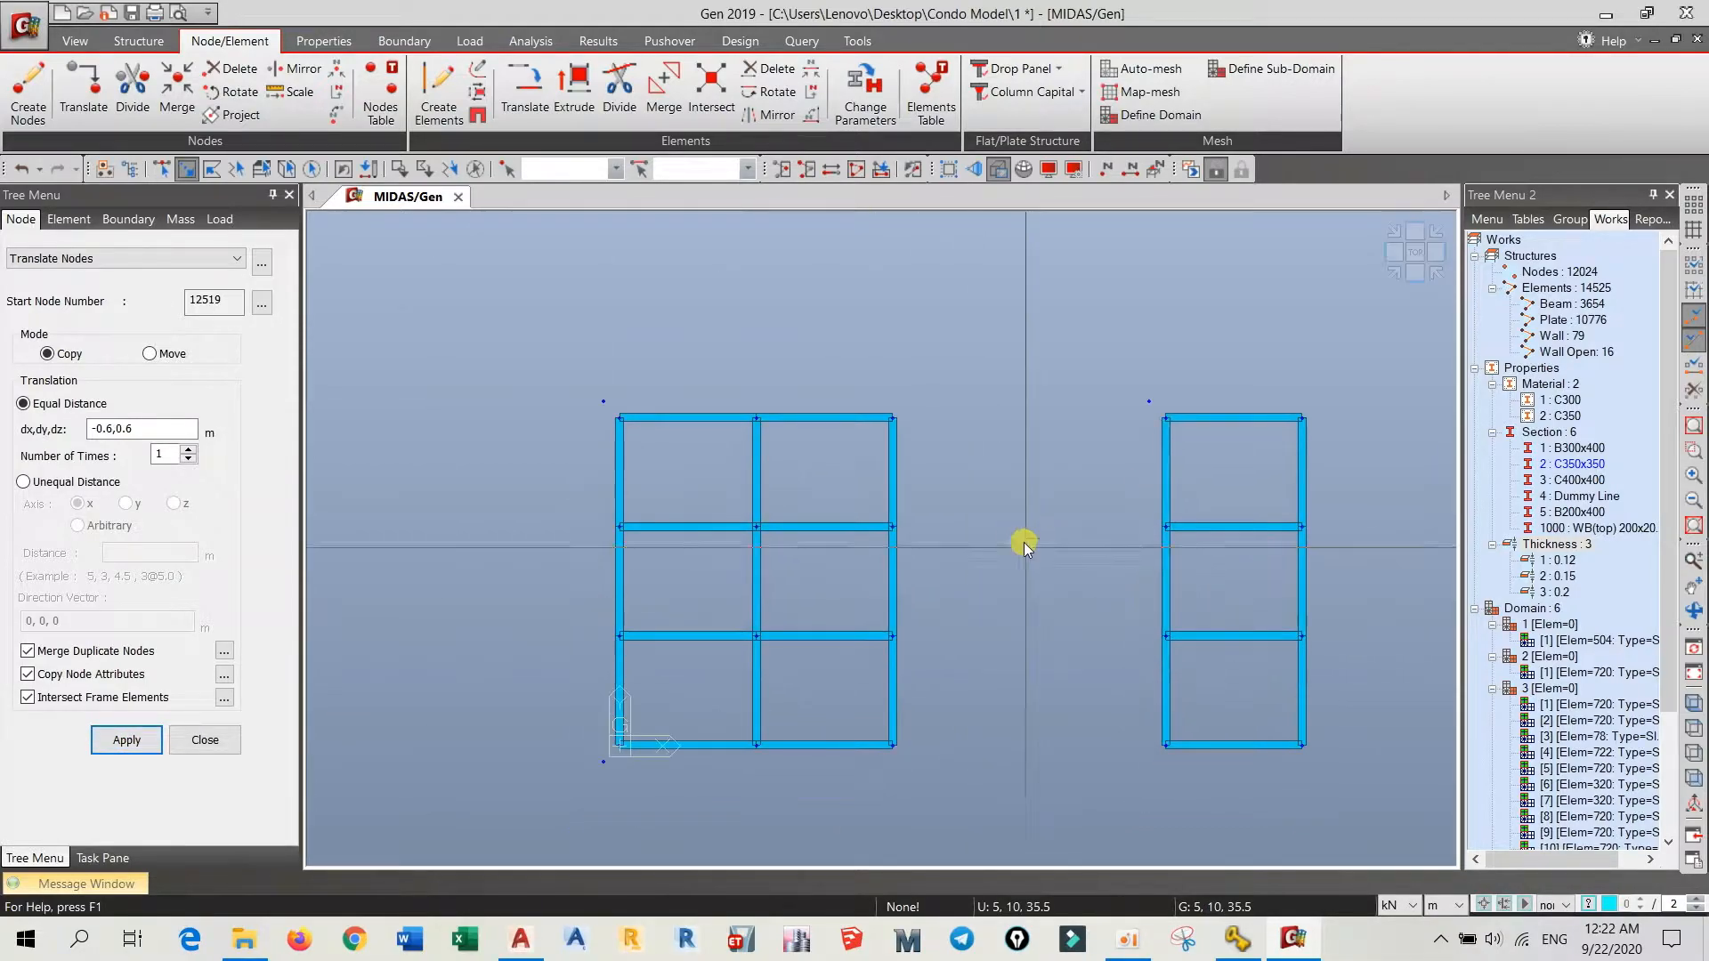
pyautogui.doubleClick(115, 429)
pyautogui.click(407, 511)
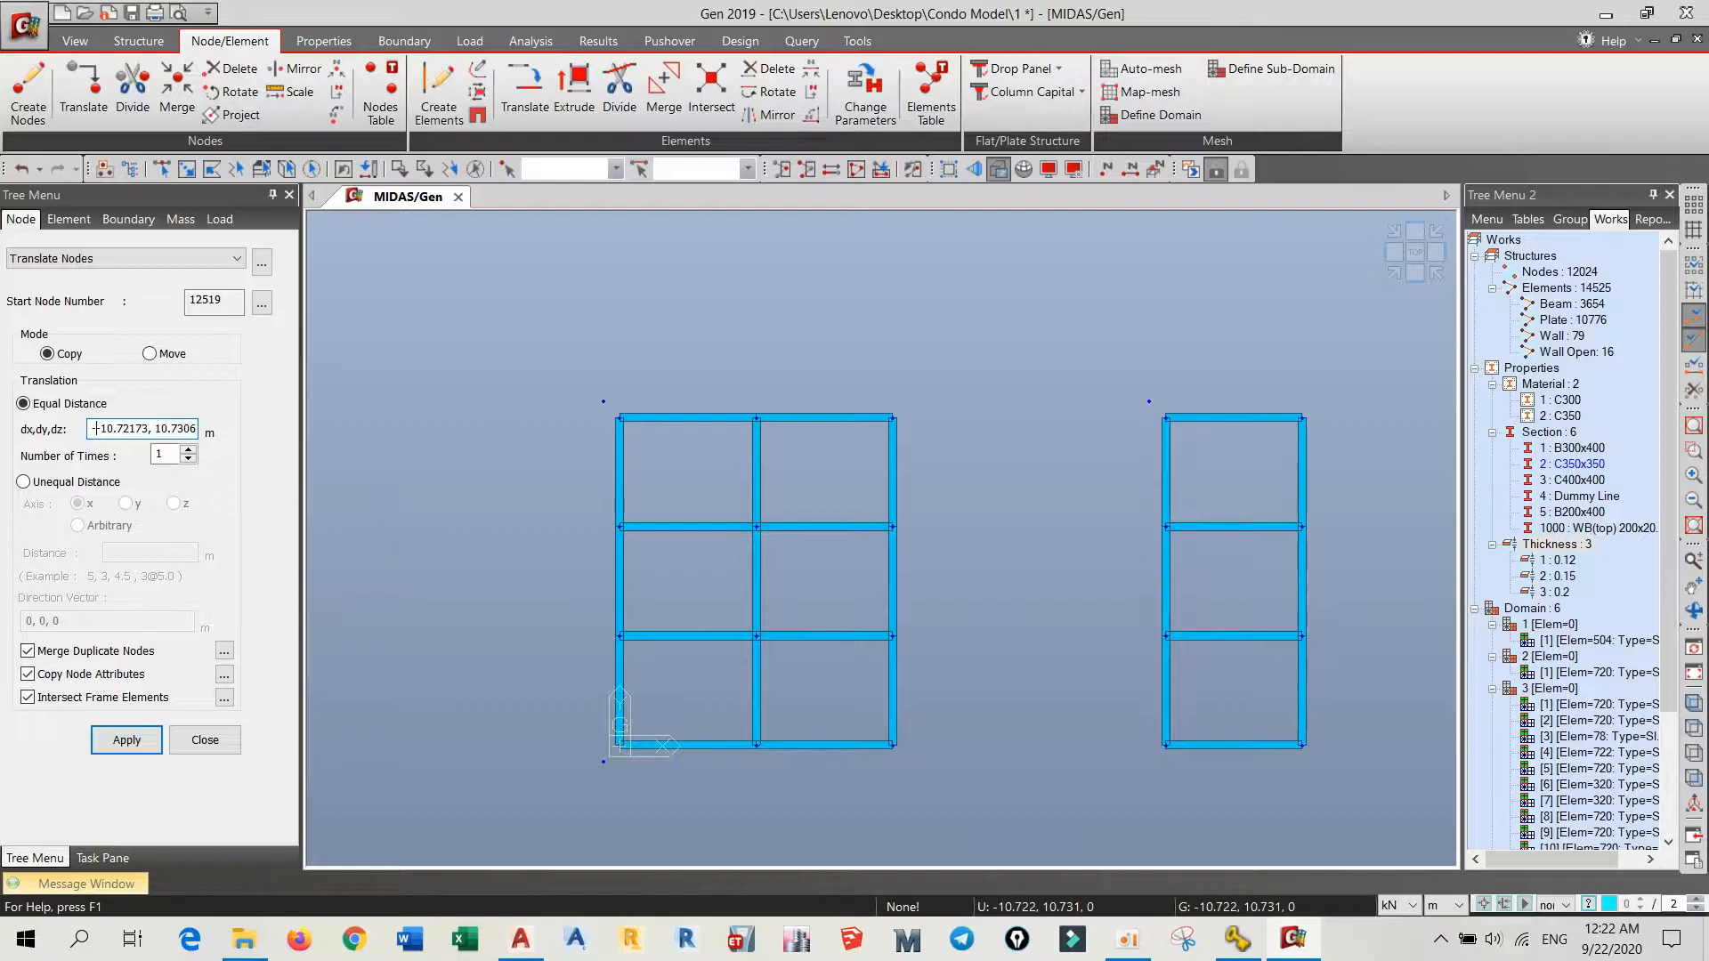
pyautogui.doubleClick(144, 428)
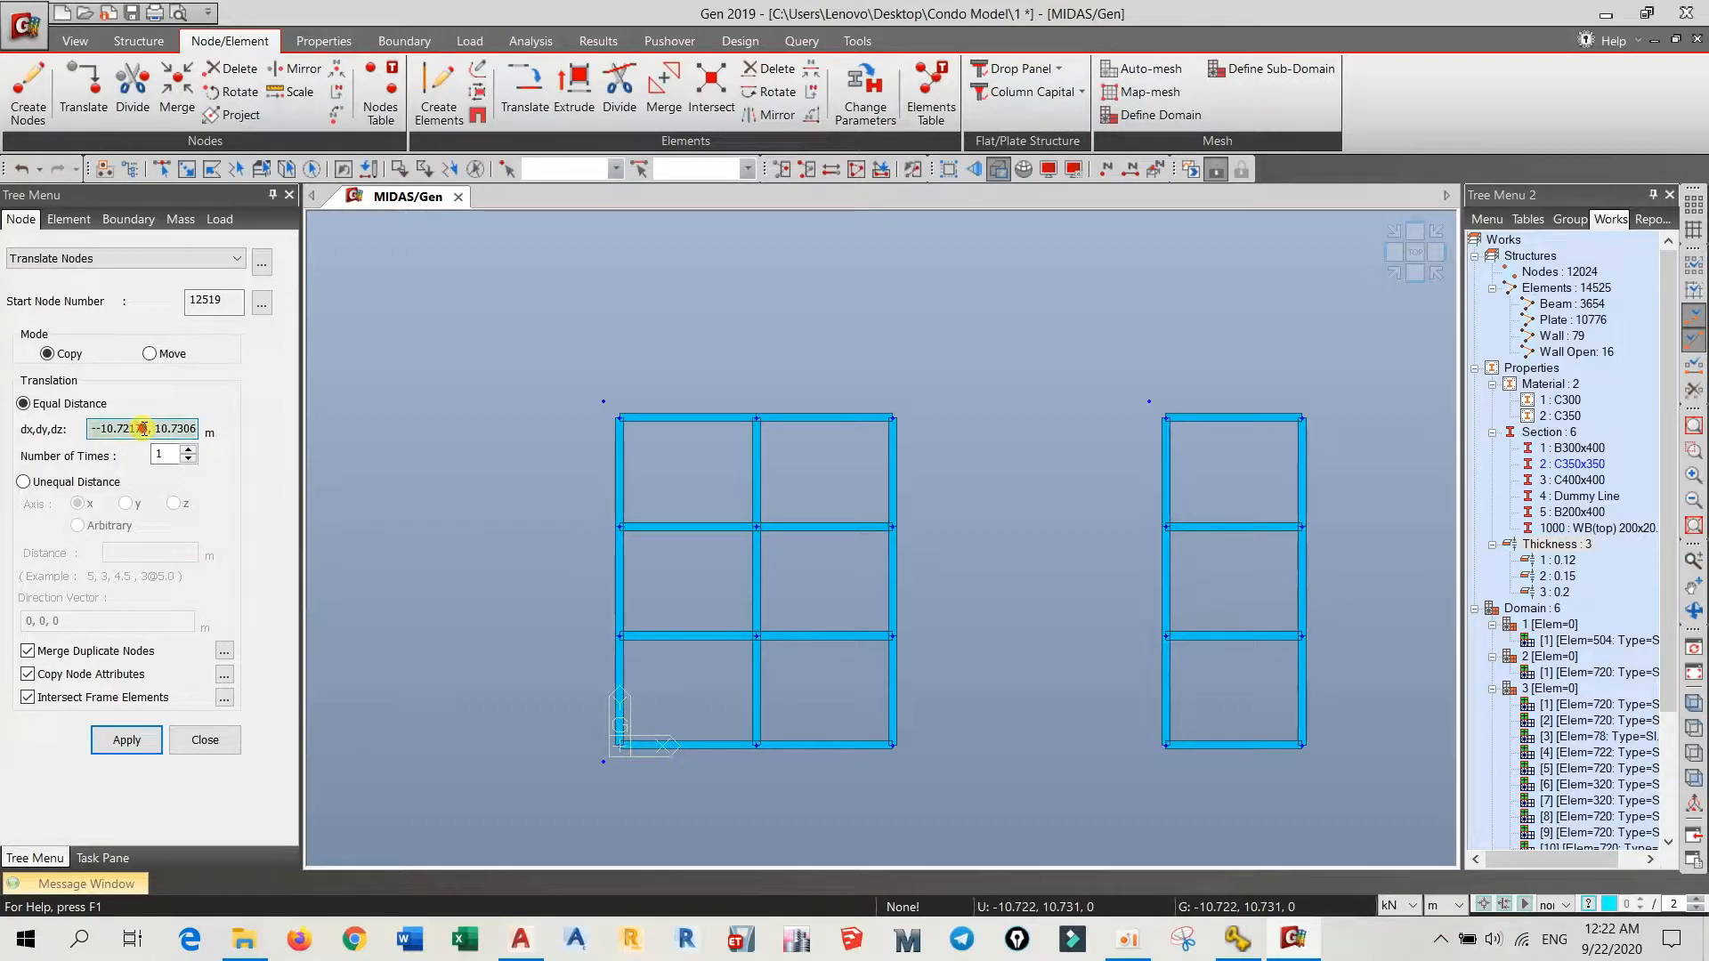
pyautogui.click(102, 429)
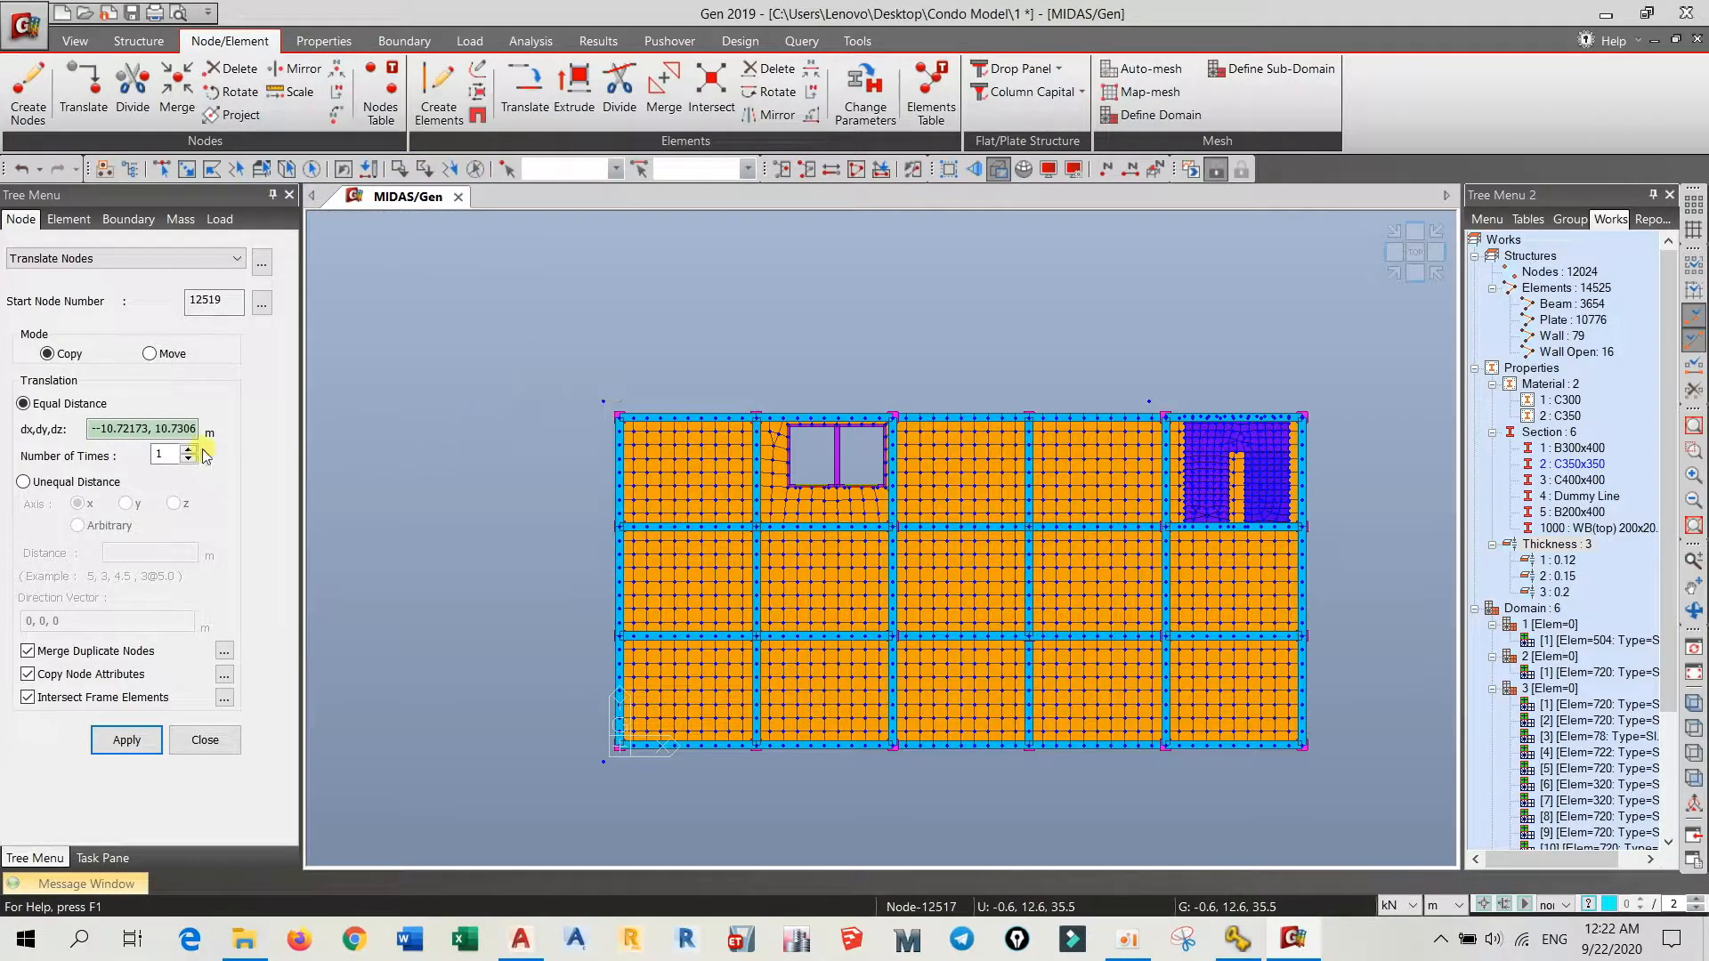
pyautogui.click(108, 430)
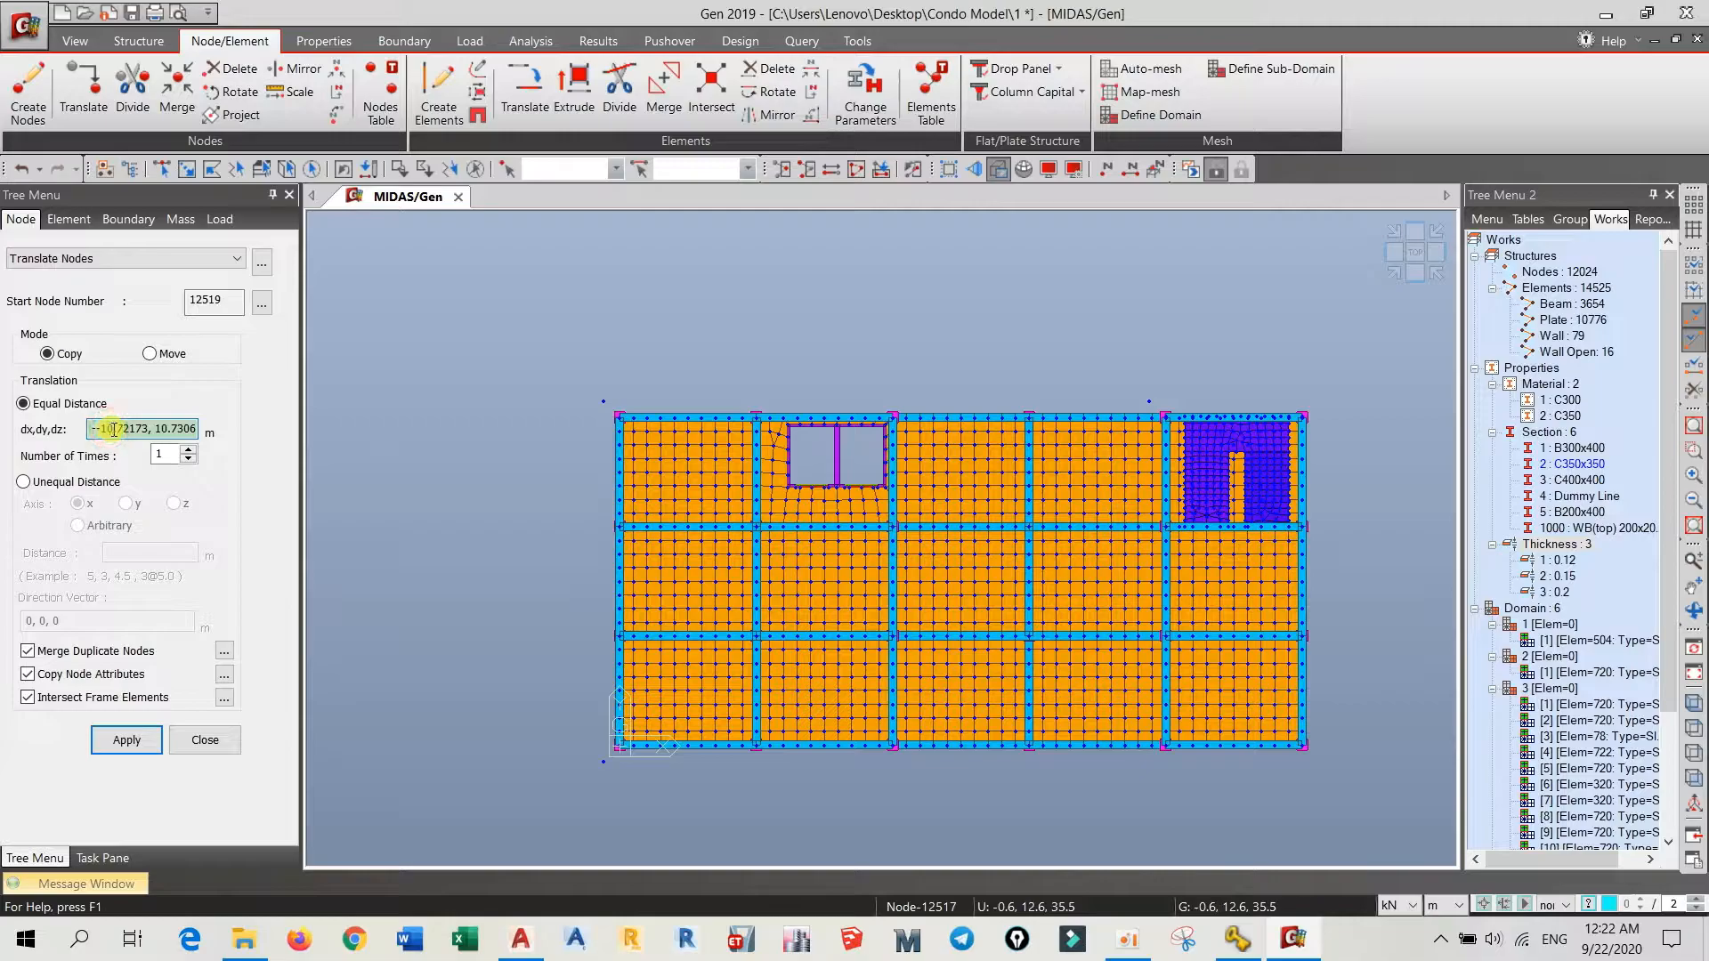
pyautogui.moveTo(93, 428); pyautogui.dragTo(367, 417)
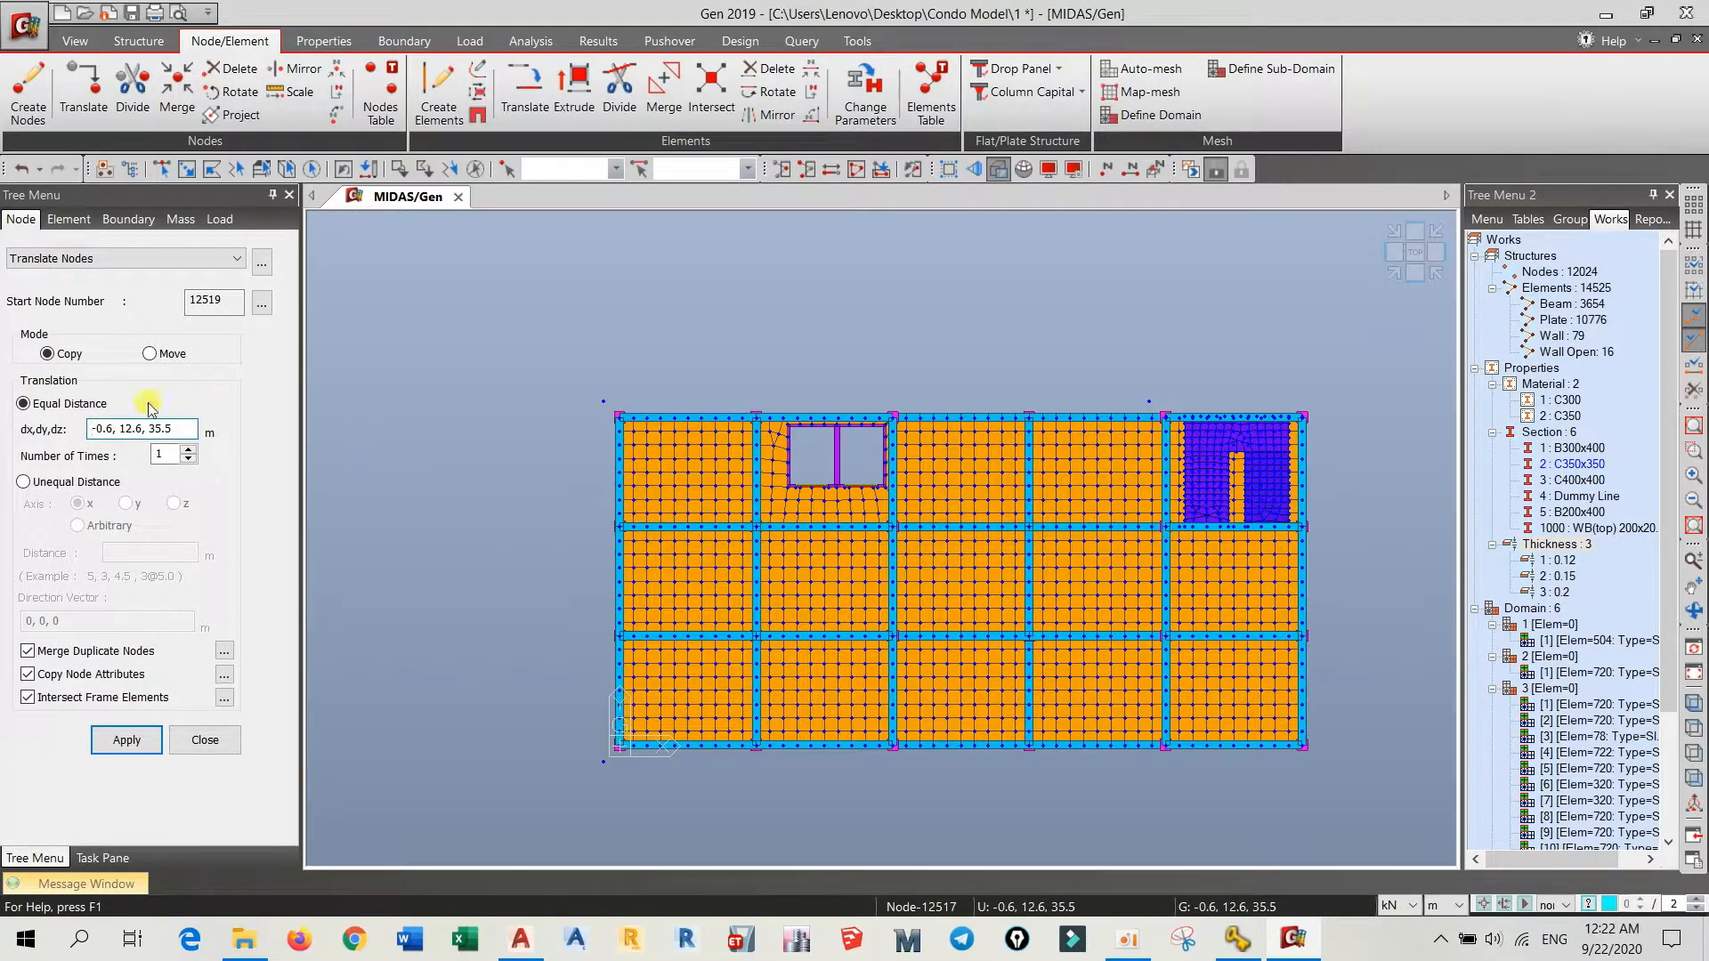
pyautogui.moveTo(89, 429); pyautogui.dragTo(183, 430)
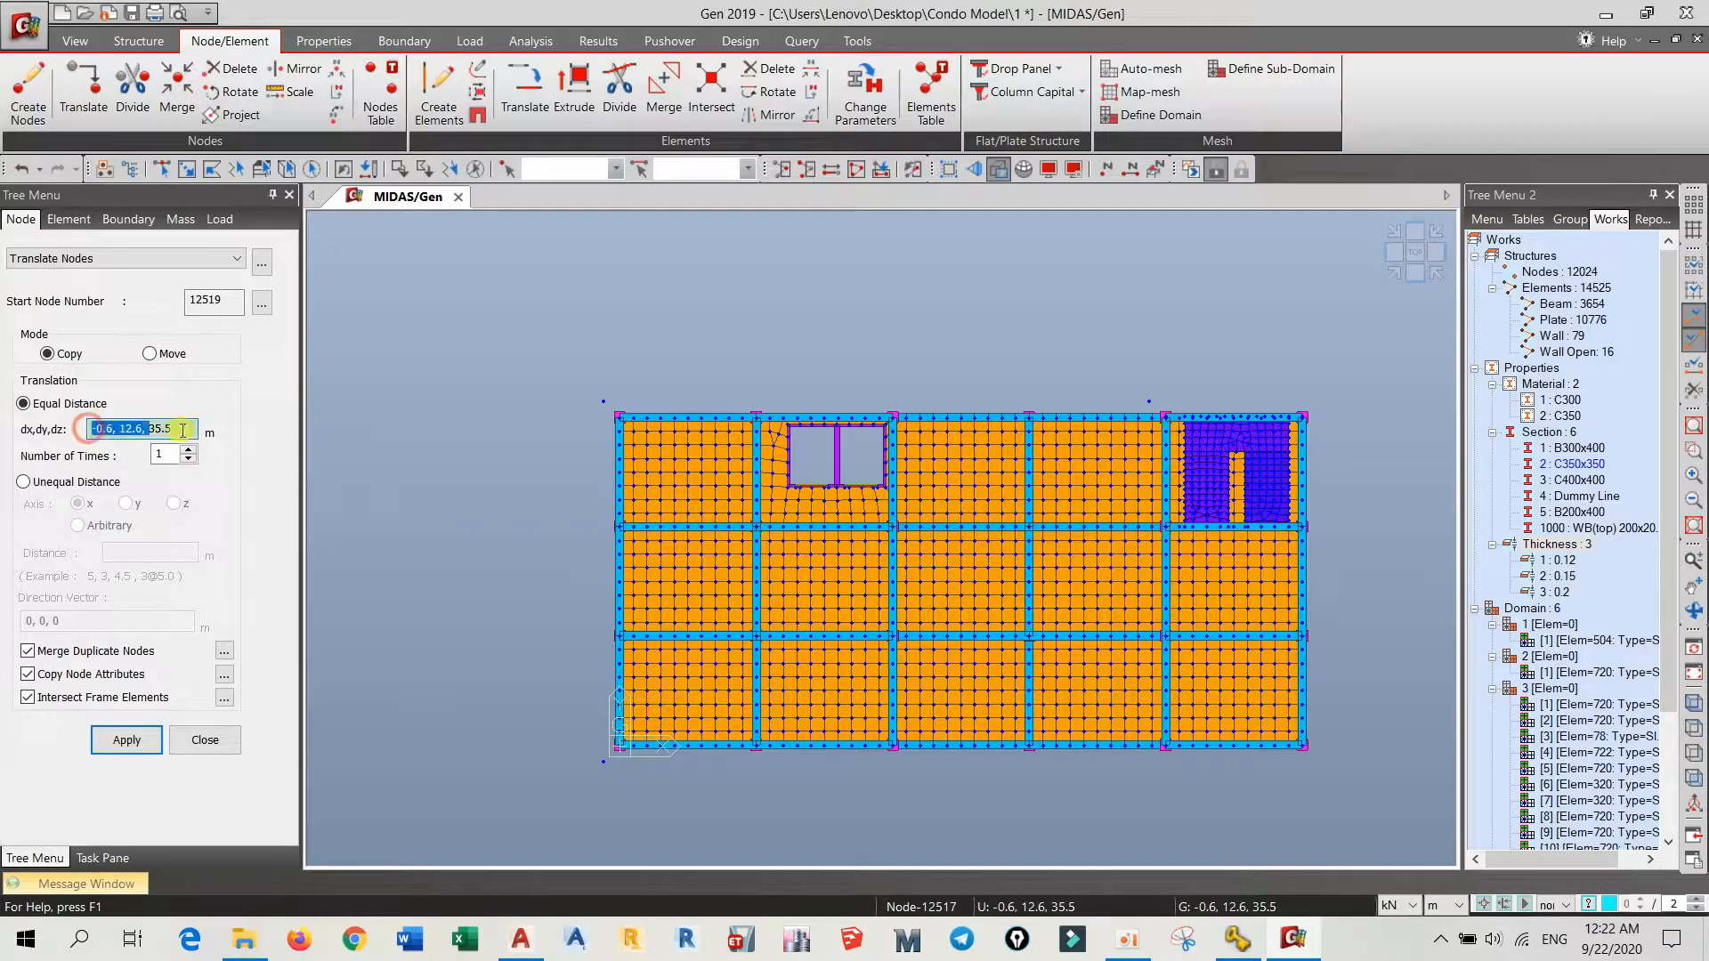
pyautogui.press('BackSpace')
pyautogui.click(117, 429)
pyautogui.click(484, 371)
pyautogui.click(391, 205)
pyautogui.click(550, 375)
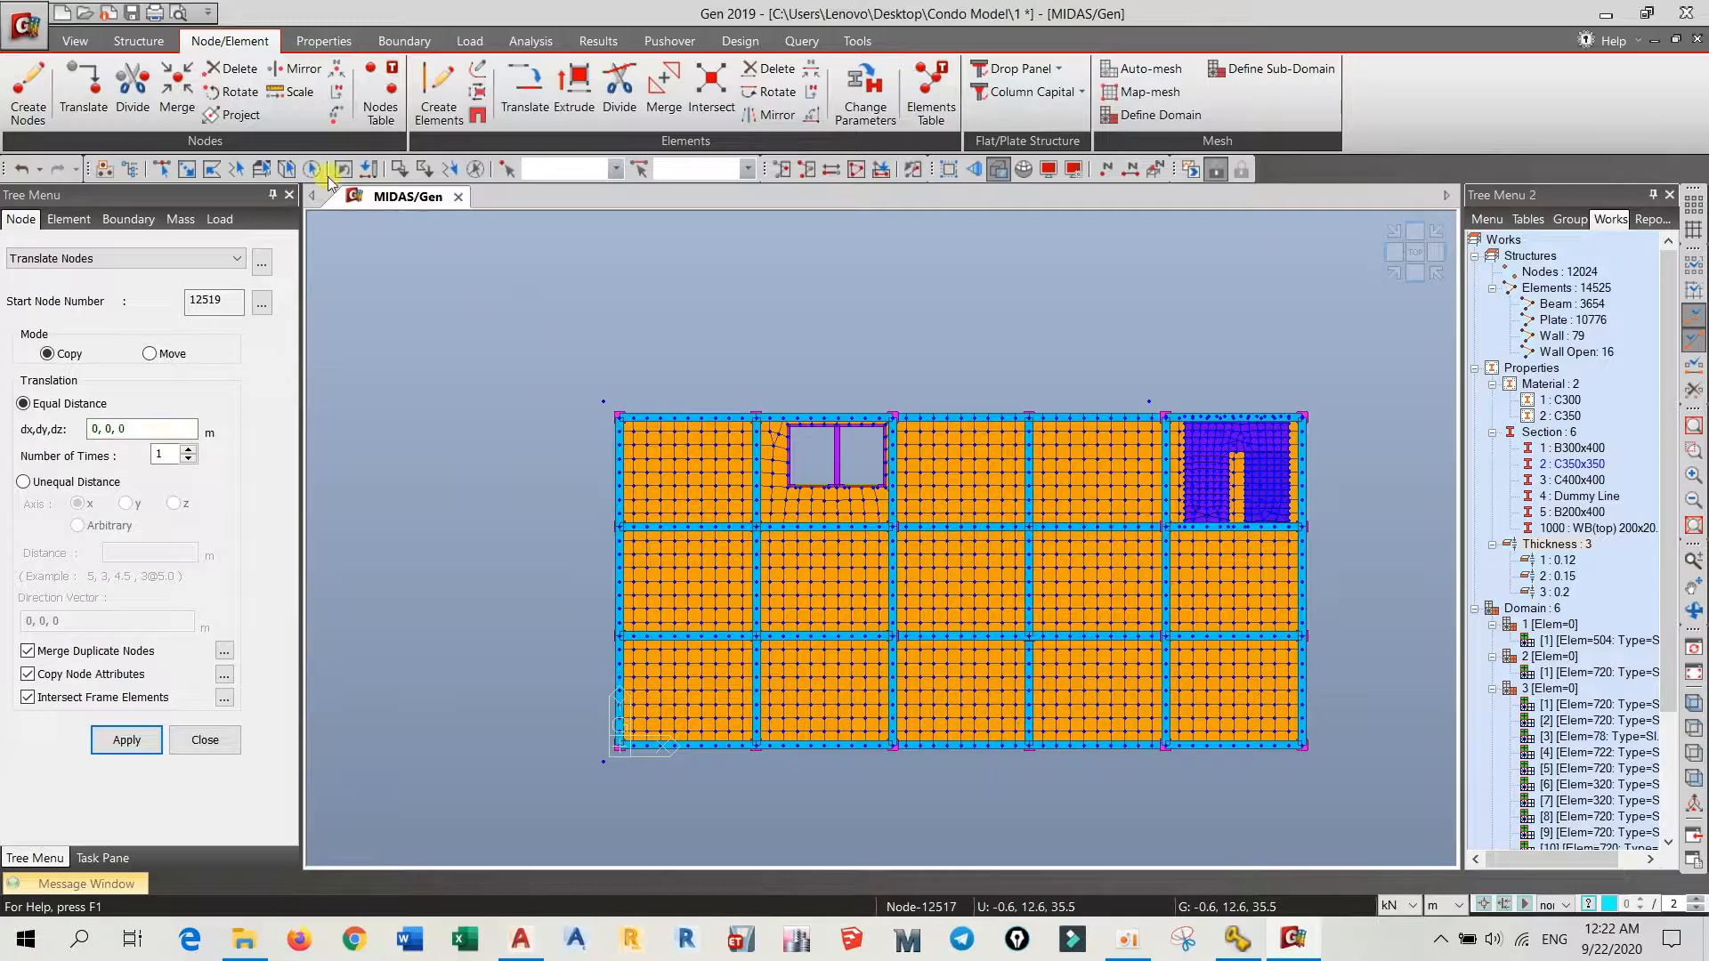
pyautogui.click(325, 173)
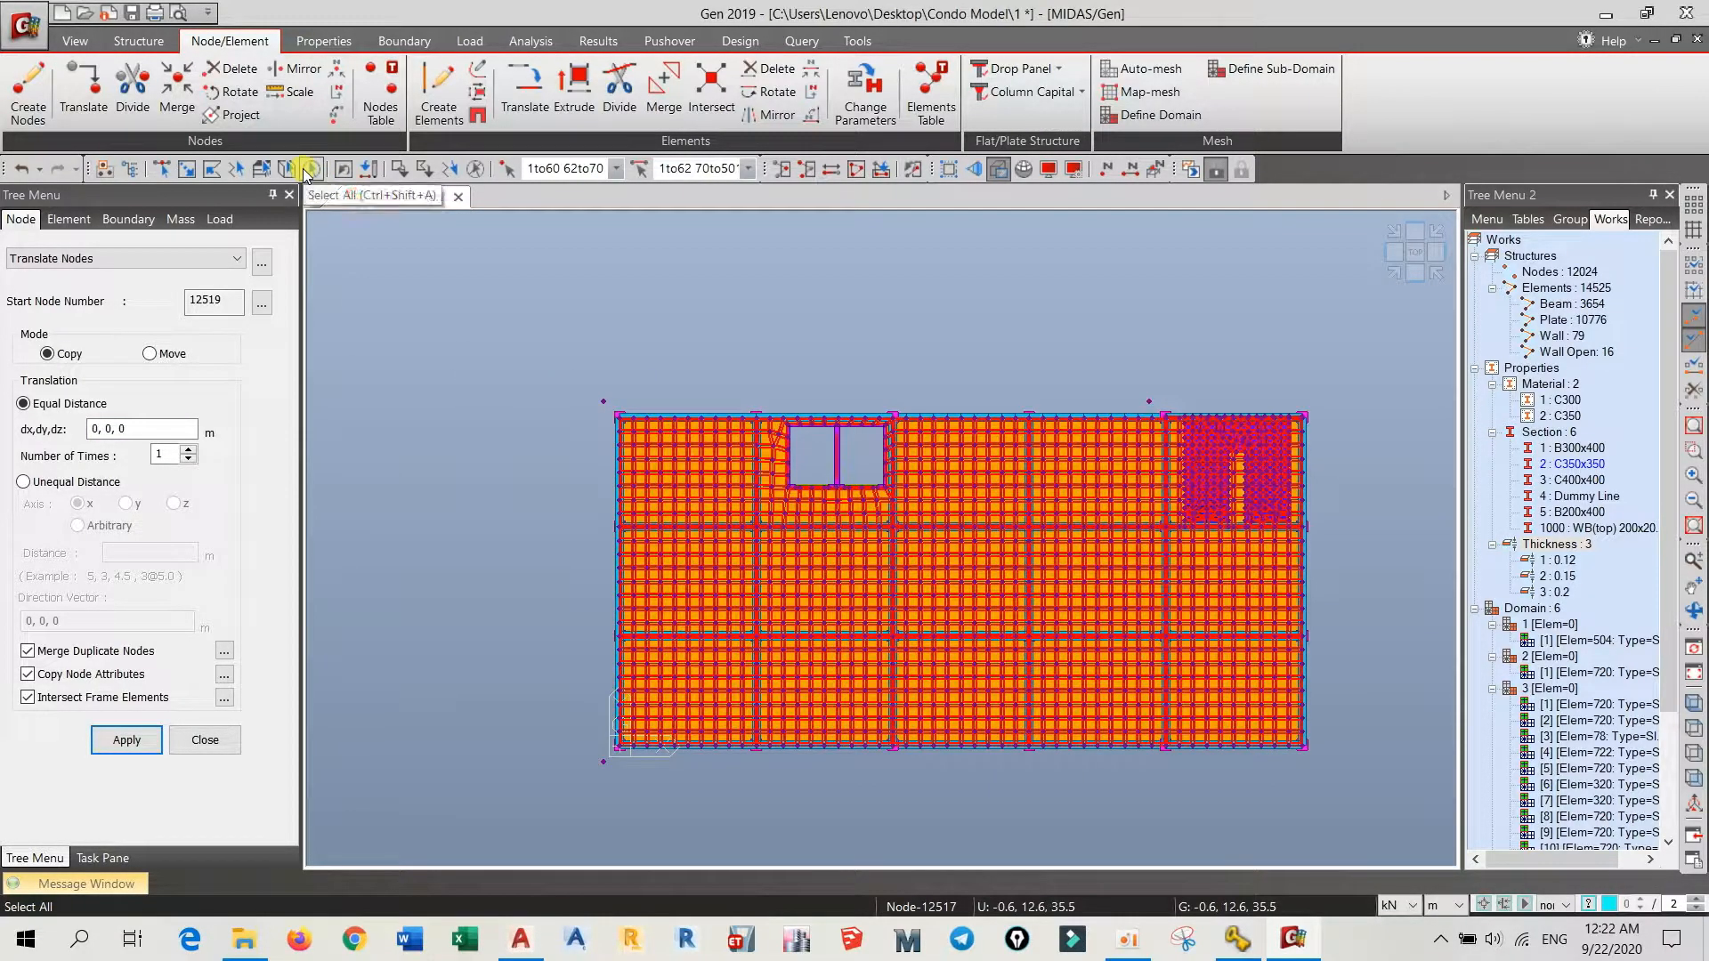
pyautogui.click(480, 176)
# - Activate only the roof-level beams and offset nodes by selecting them in front view, and return to the plan view
pyautogui.moveTo(798, 553); pyautogui.dragTo(852, 489, button='middle')
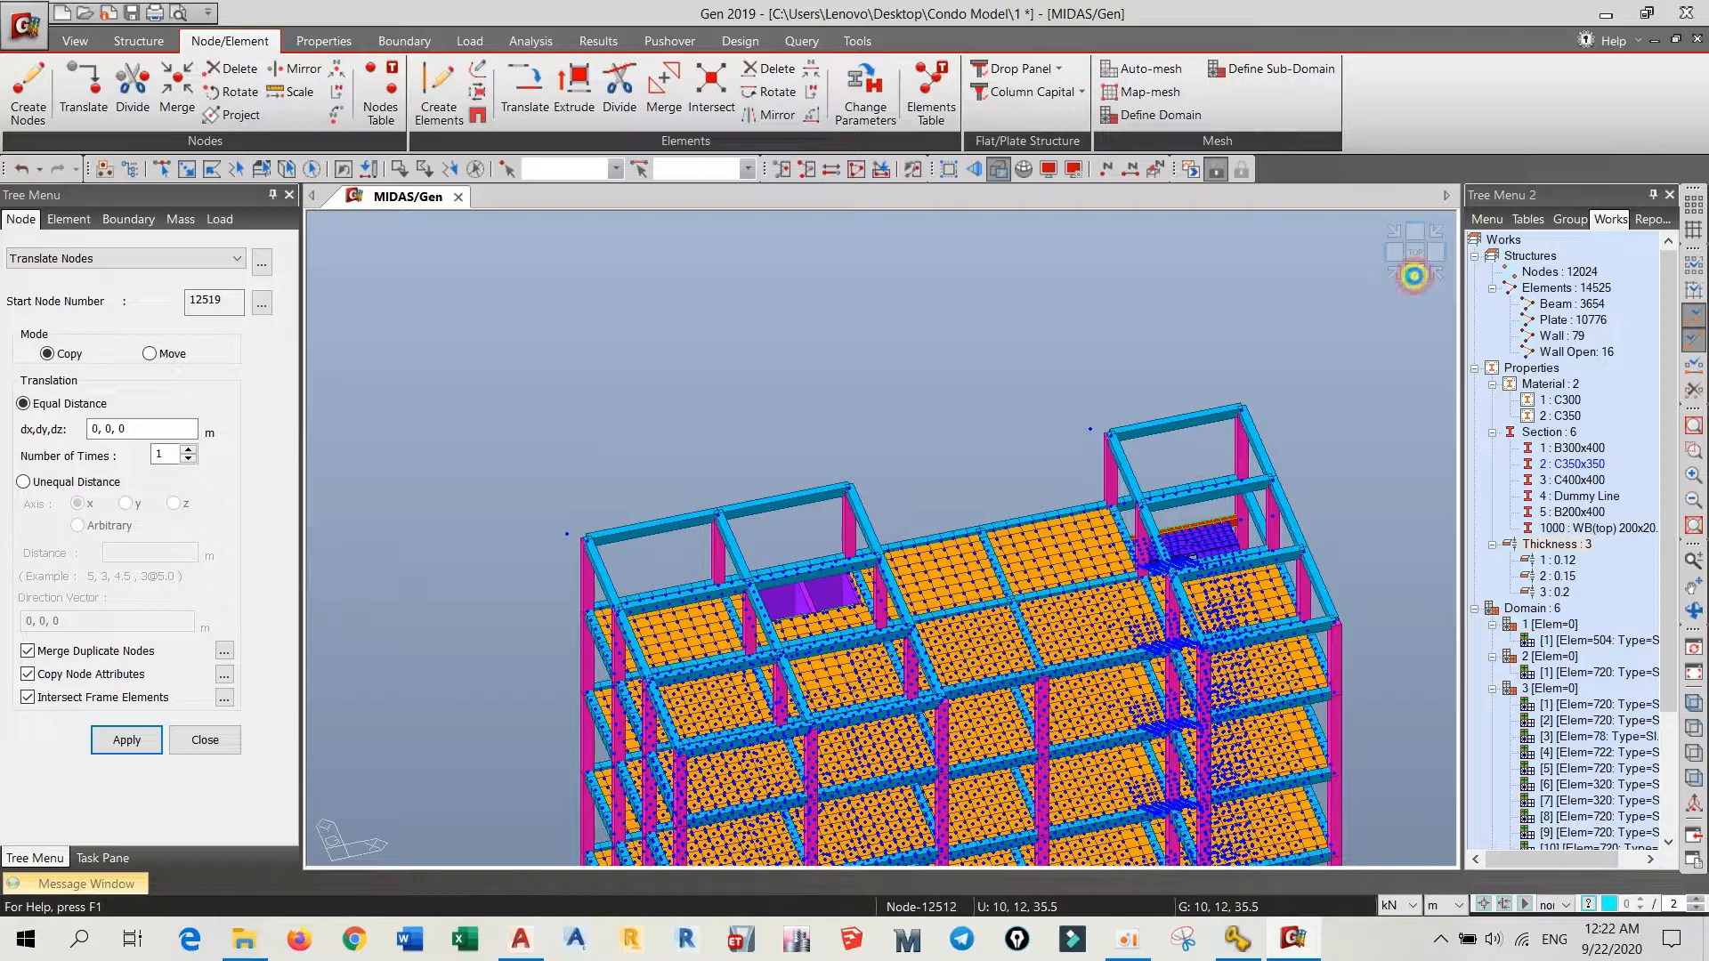
pyautogui.click(1413, 276)
pyautogui.click(187, 168)
pyautogui.moveTo(606, 302); pyautogui.dragTo(1216, 384)
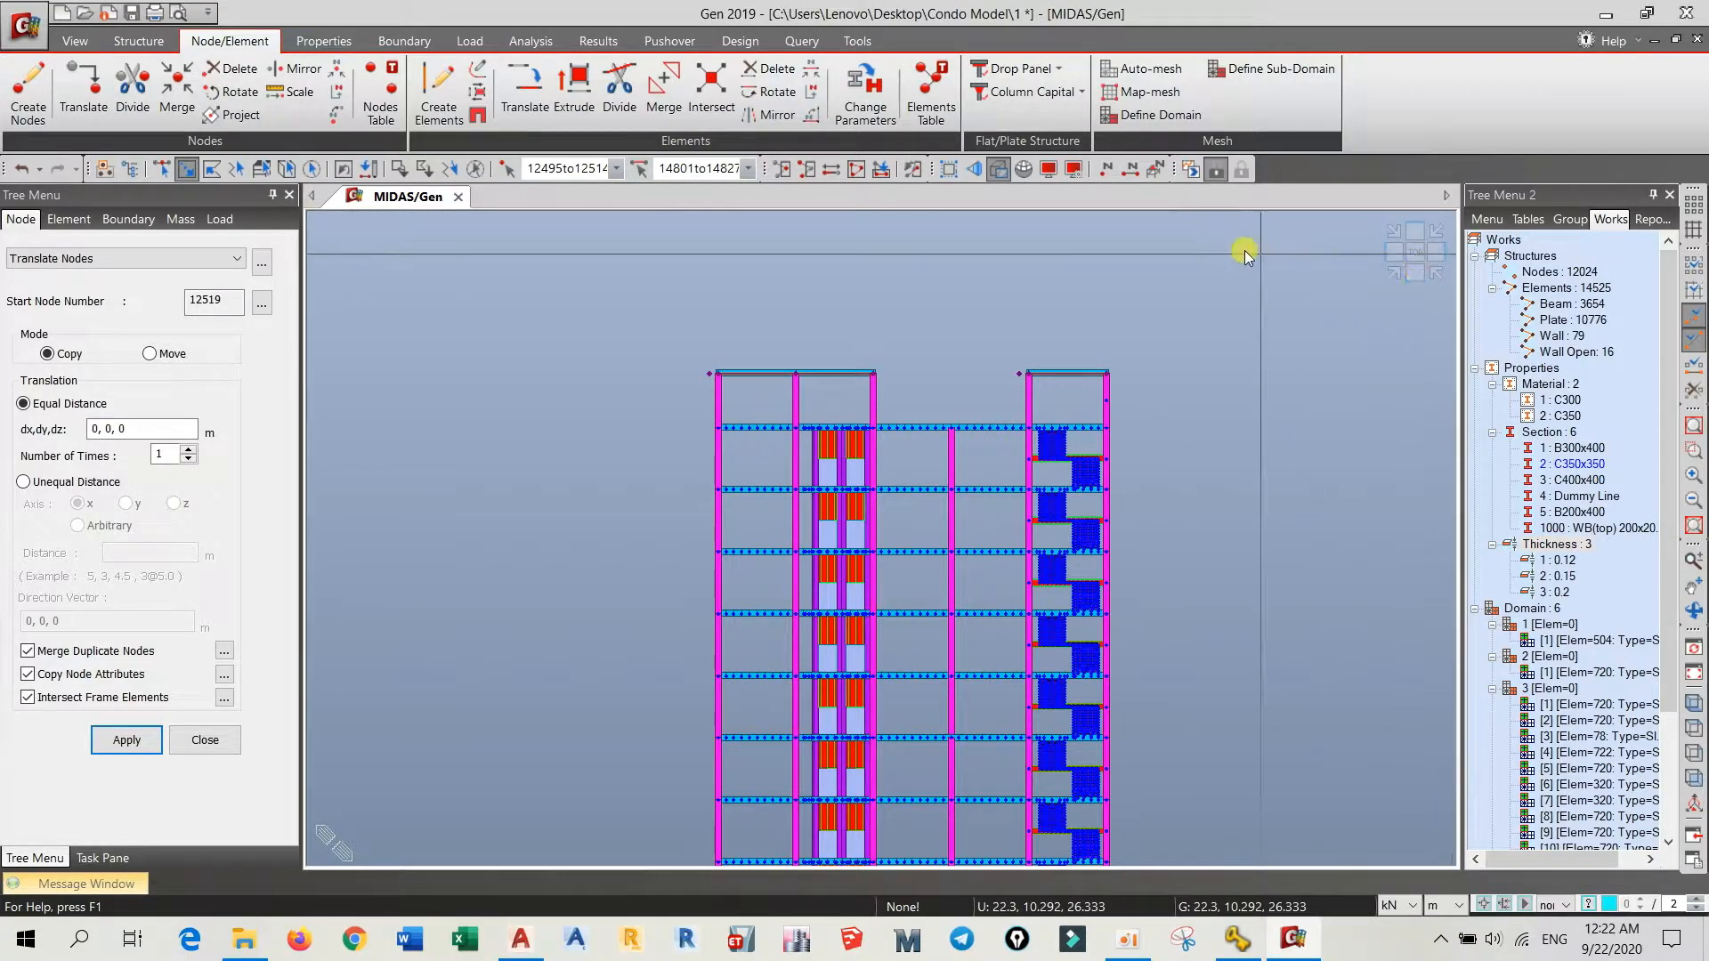
pyautogui.click(772, 168)
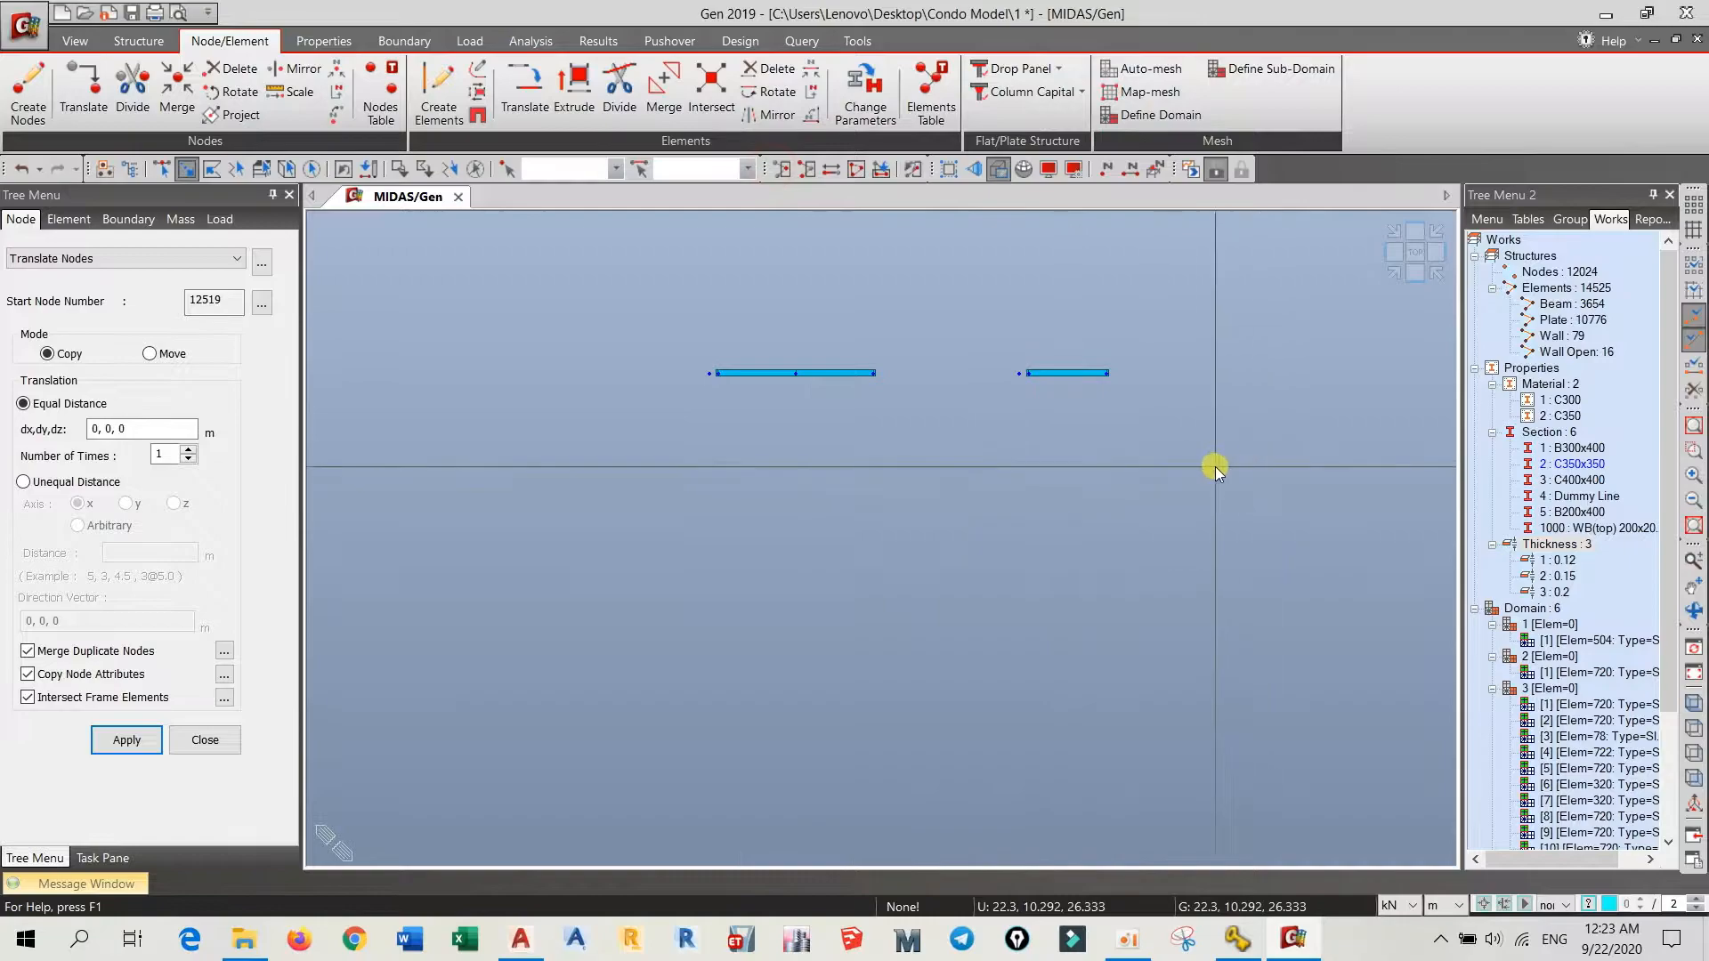
pyautogui.click(1690, 730)
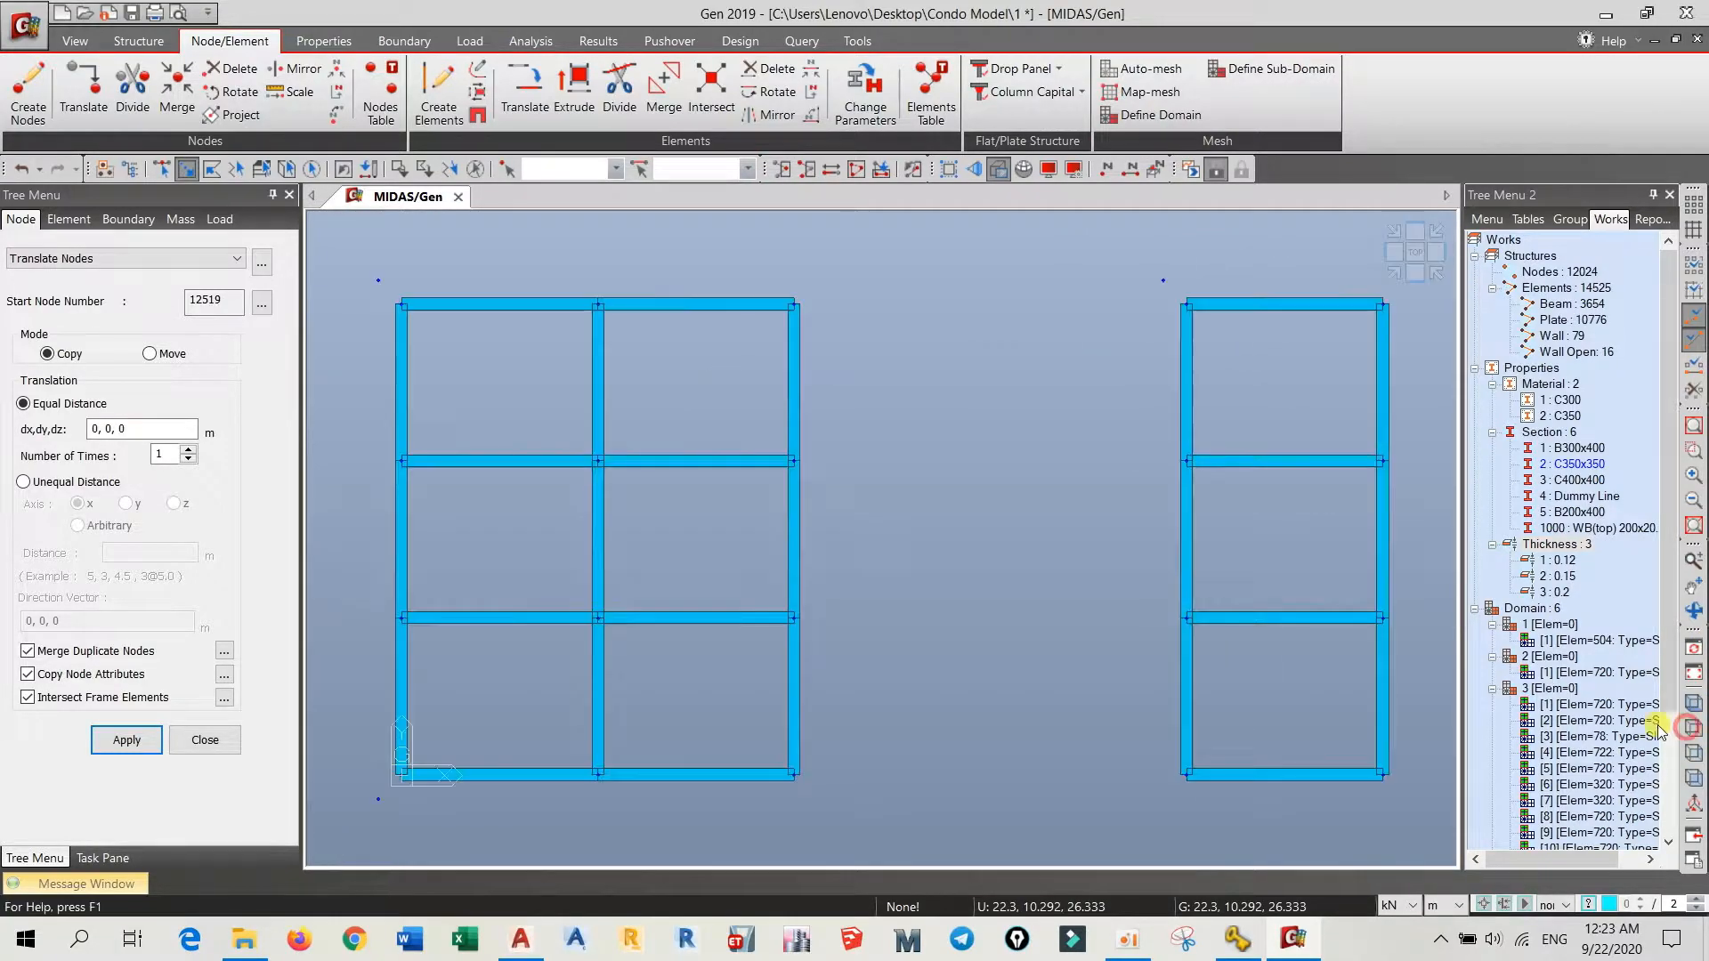
pyautogui.scroll(-3, 895, 564)
pyautogui.moveTo(873, 481); pyautogui.dragTo(972, 452, button='middle')
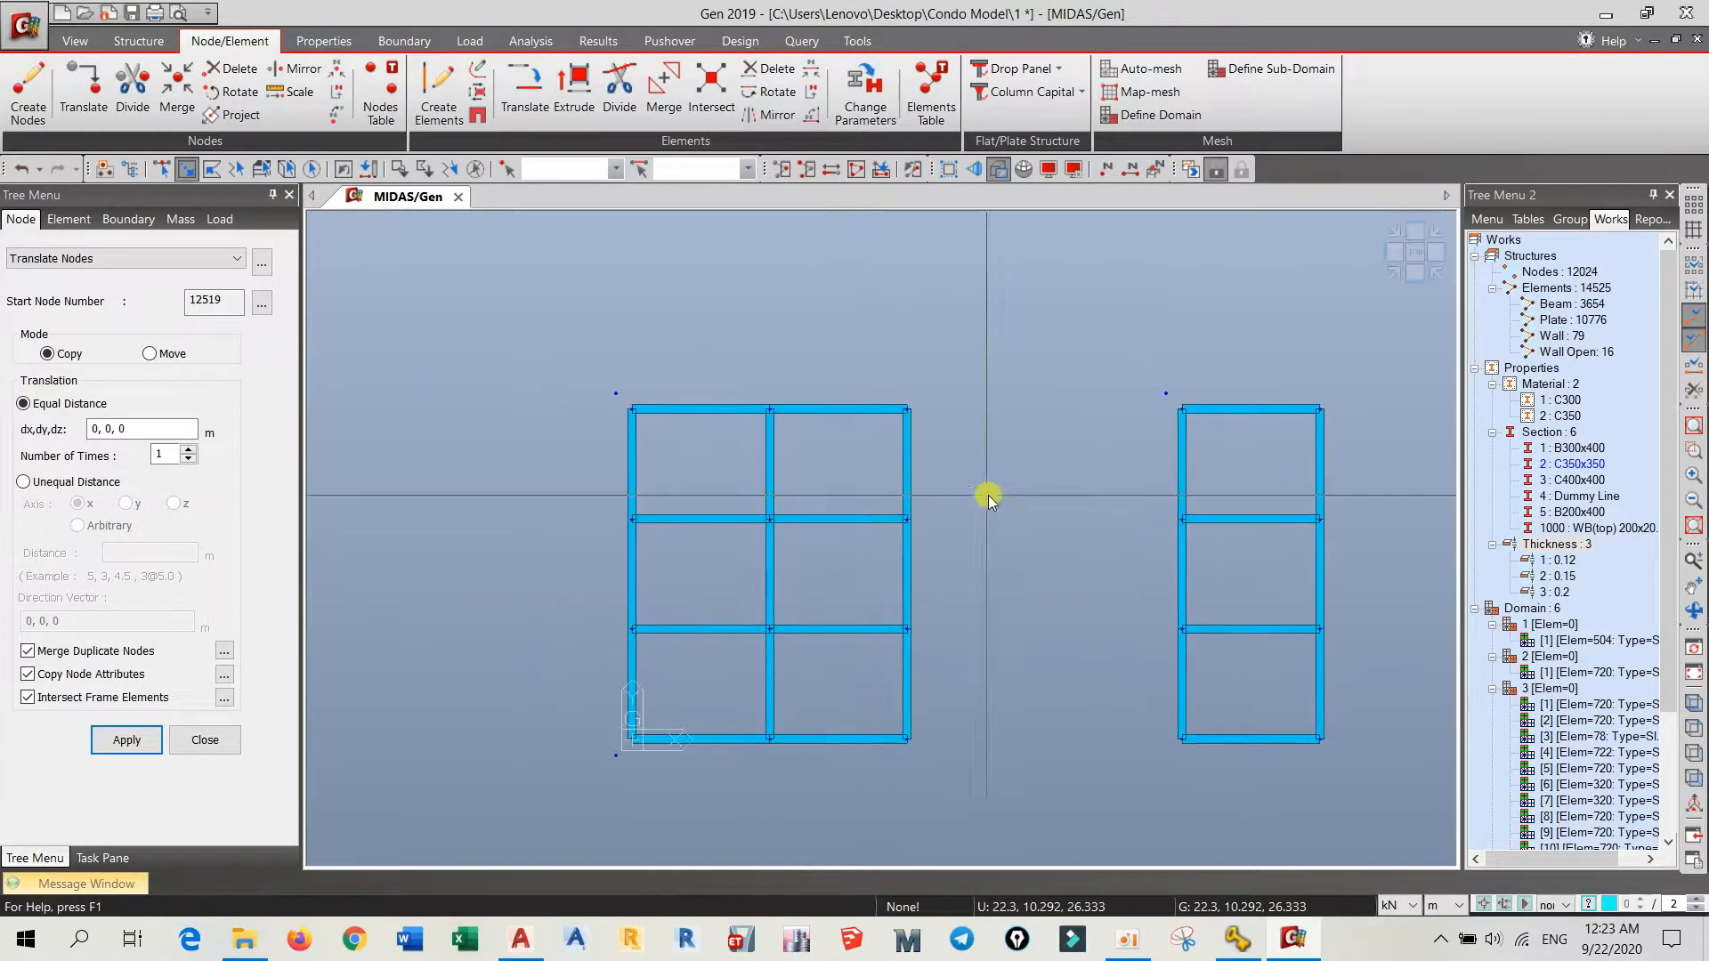
# - Copy the stair-side block's lower-left plan corner node once at dx,dy of -0.6,-0.6 m
pyautogui.moveTo(126, 429); pyautogui.dragTo(85, 433)
pyautogui.write('-0.6,-0.6')
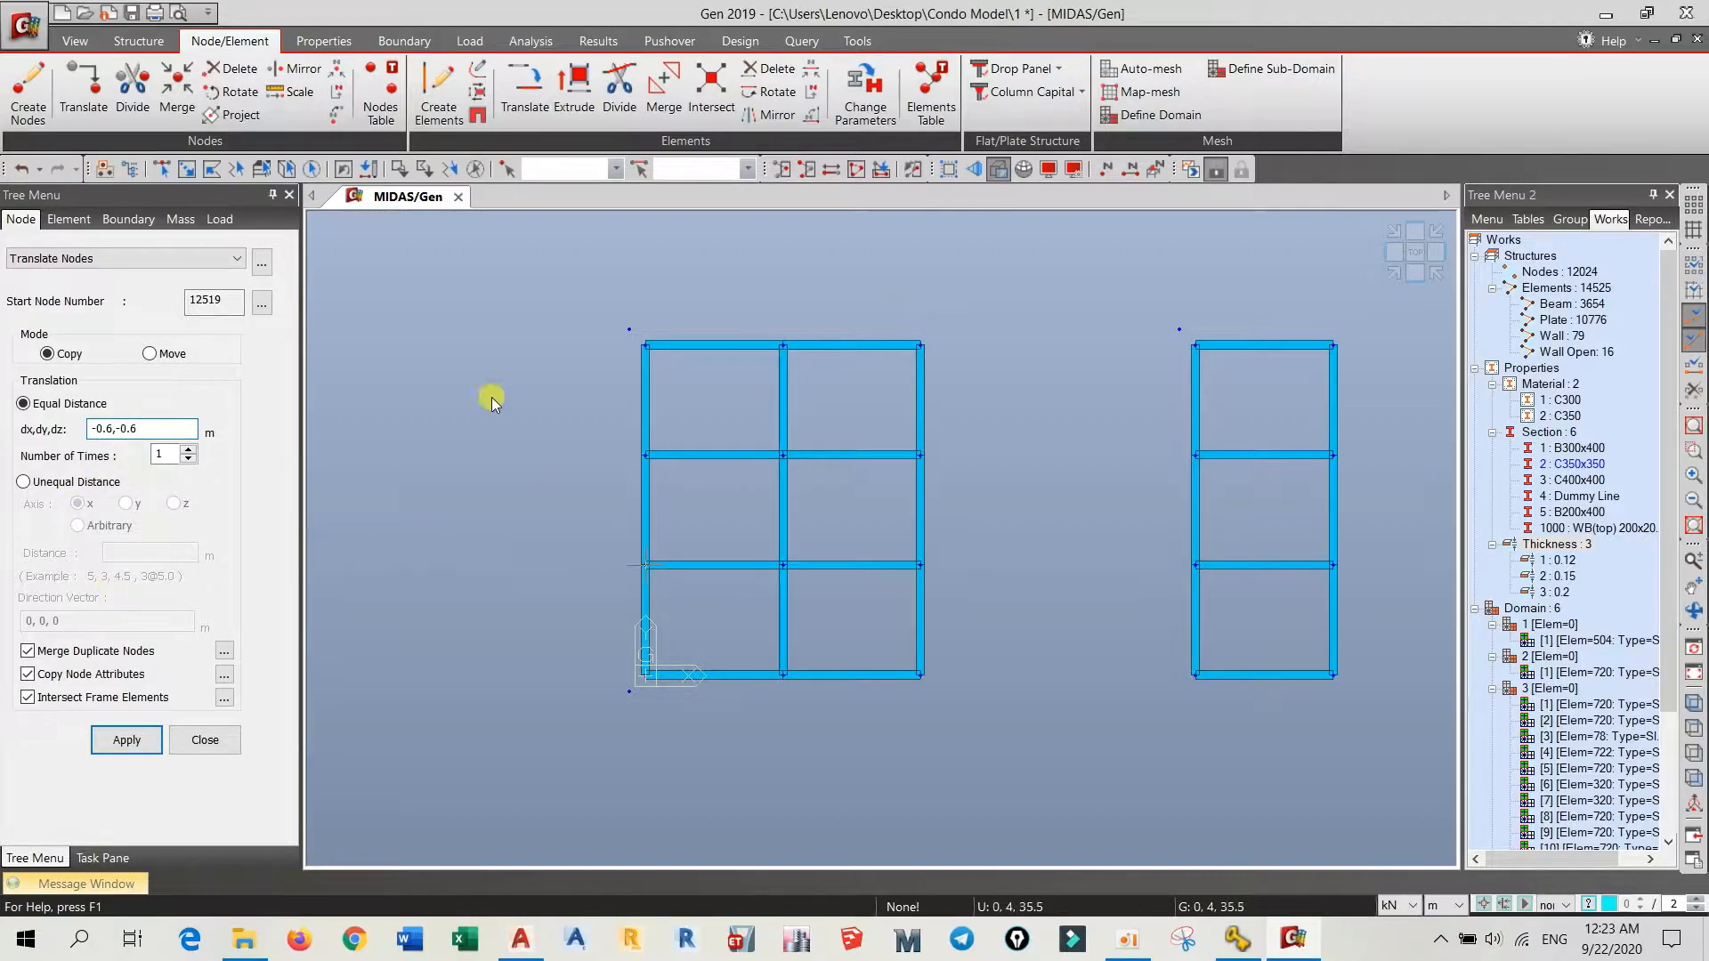
pyautogui.click(187, 169)
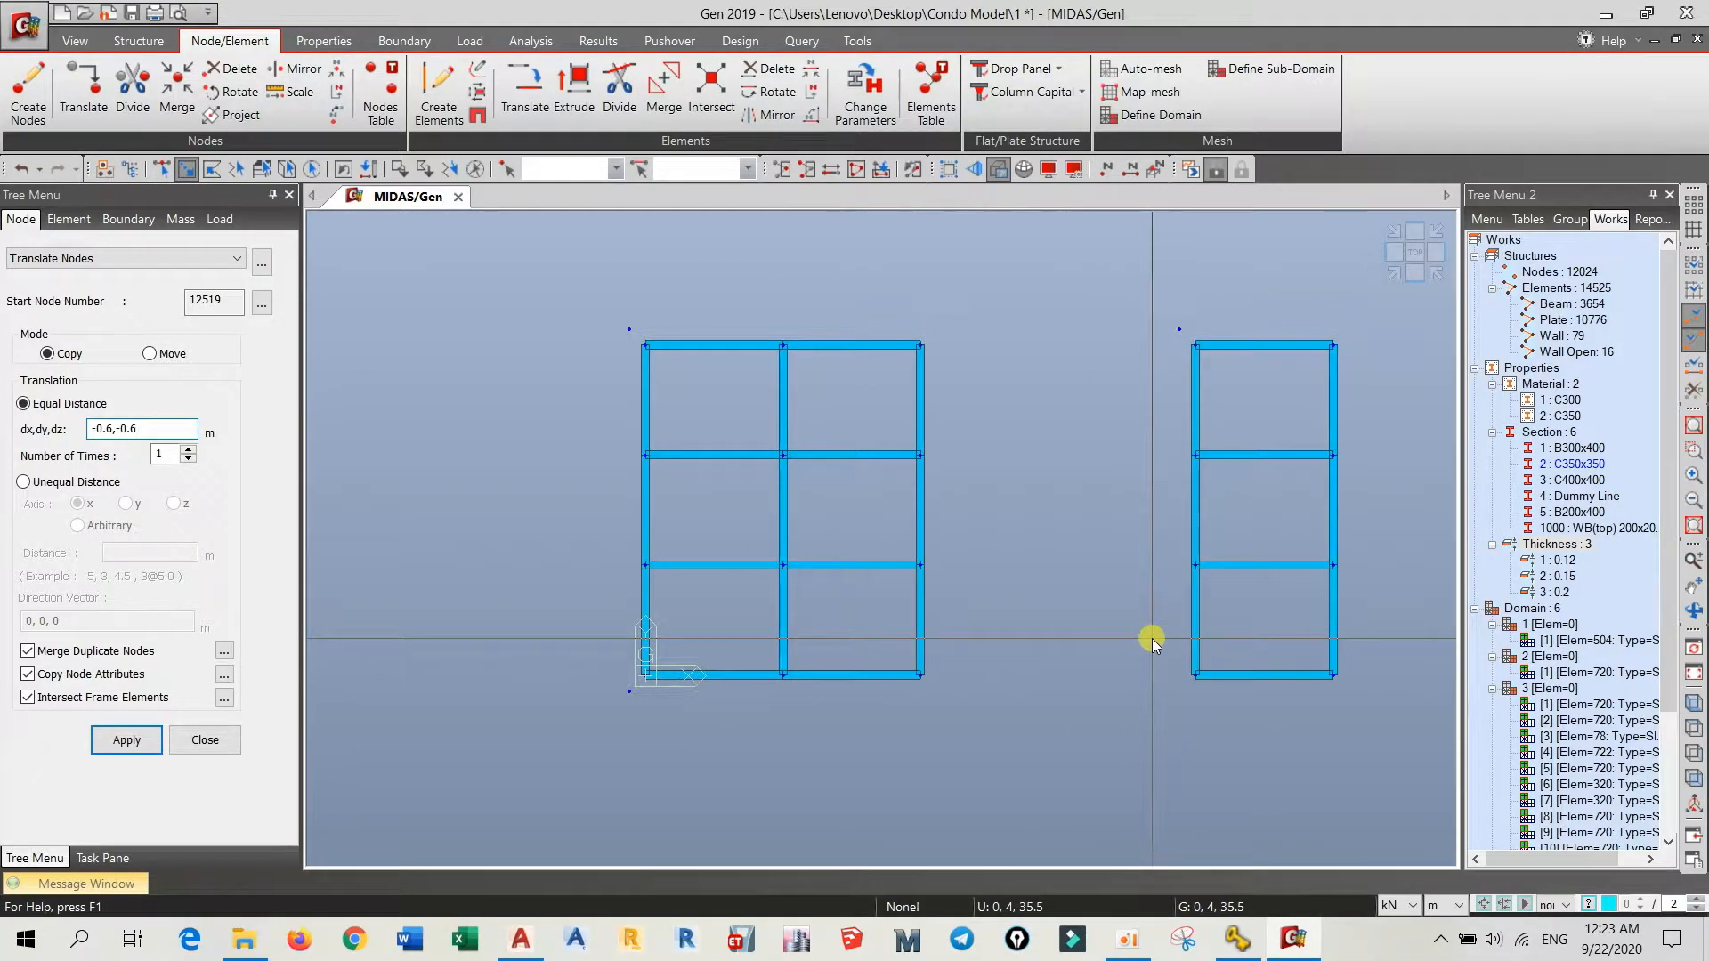
pyautogui.click(1227, 708)
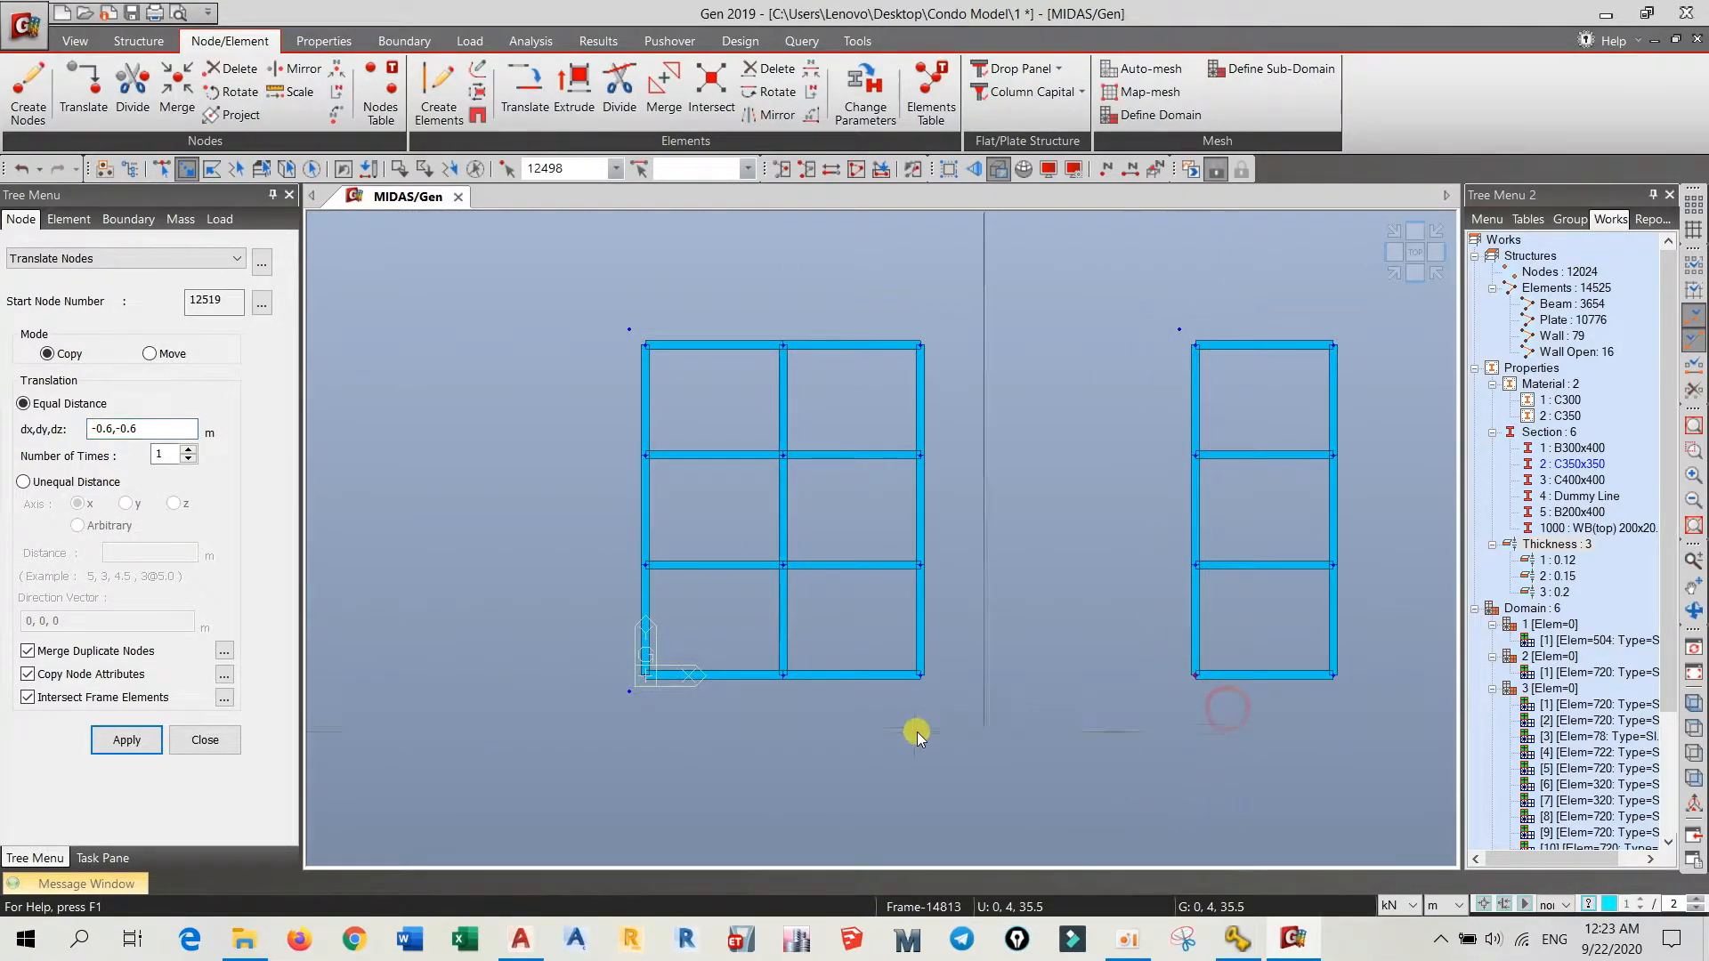
pyautogui.click(124, 739)
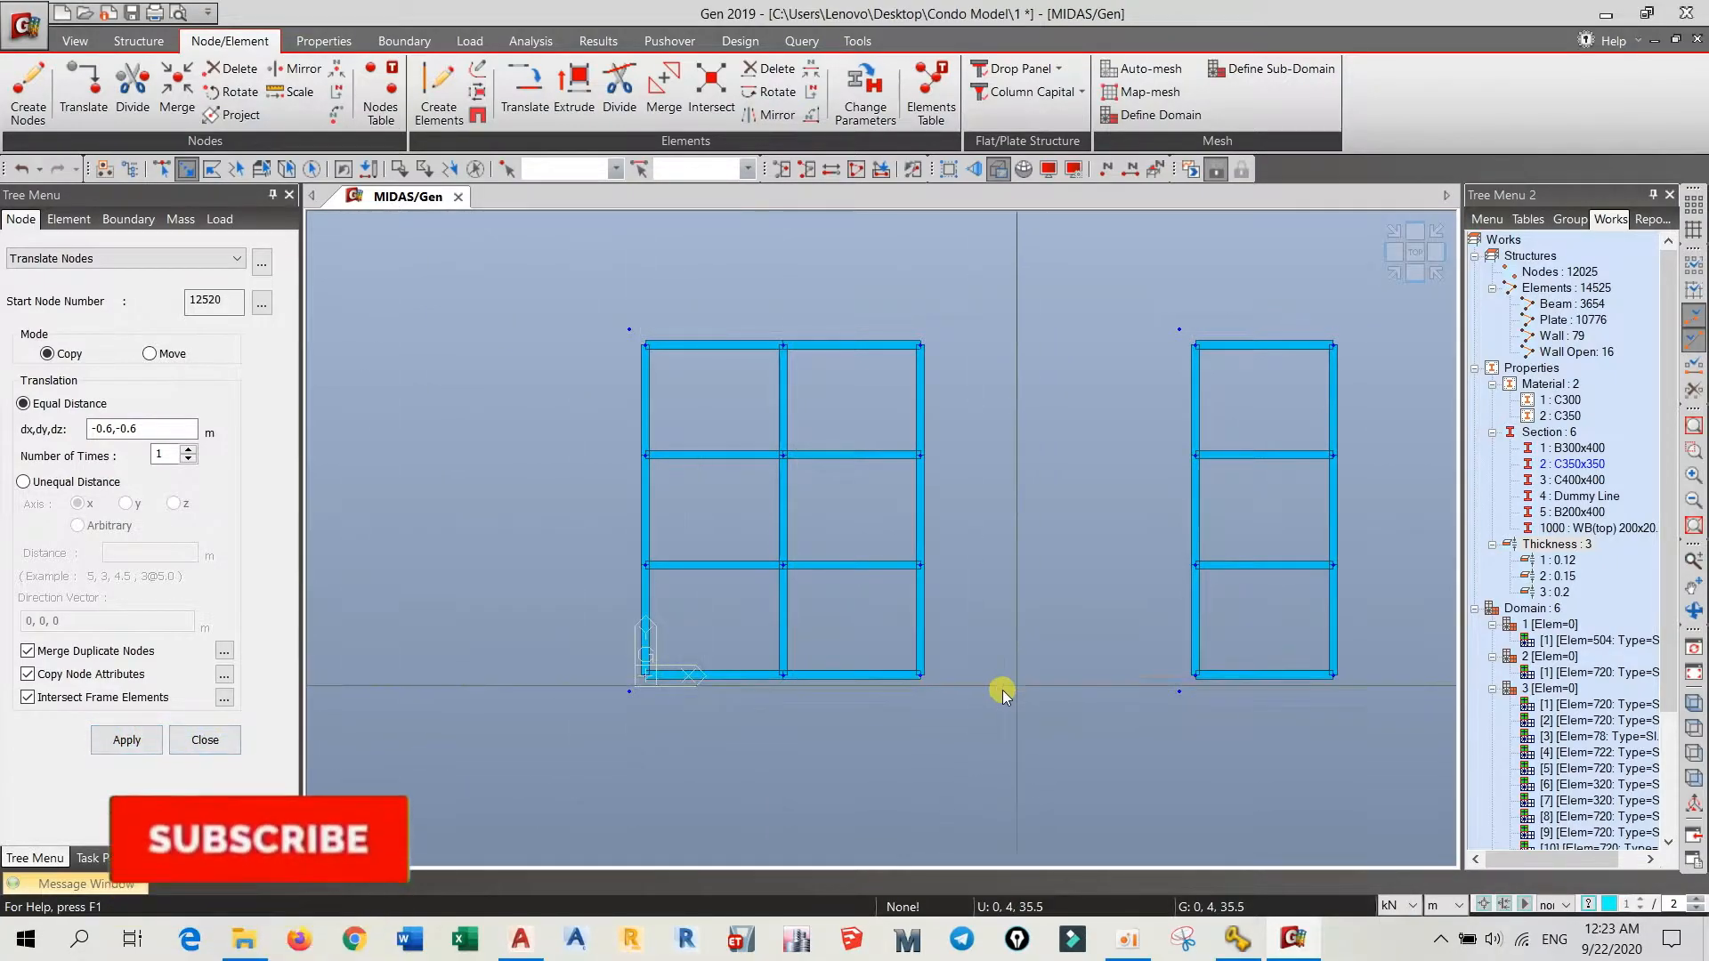
# - Copy the upper-right plan corner nodes of both roof blocks once at dx,dy of 0.6,0.6 m
pyautogui.doubleClick(121, 428)
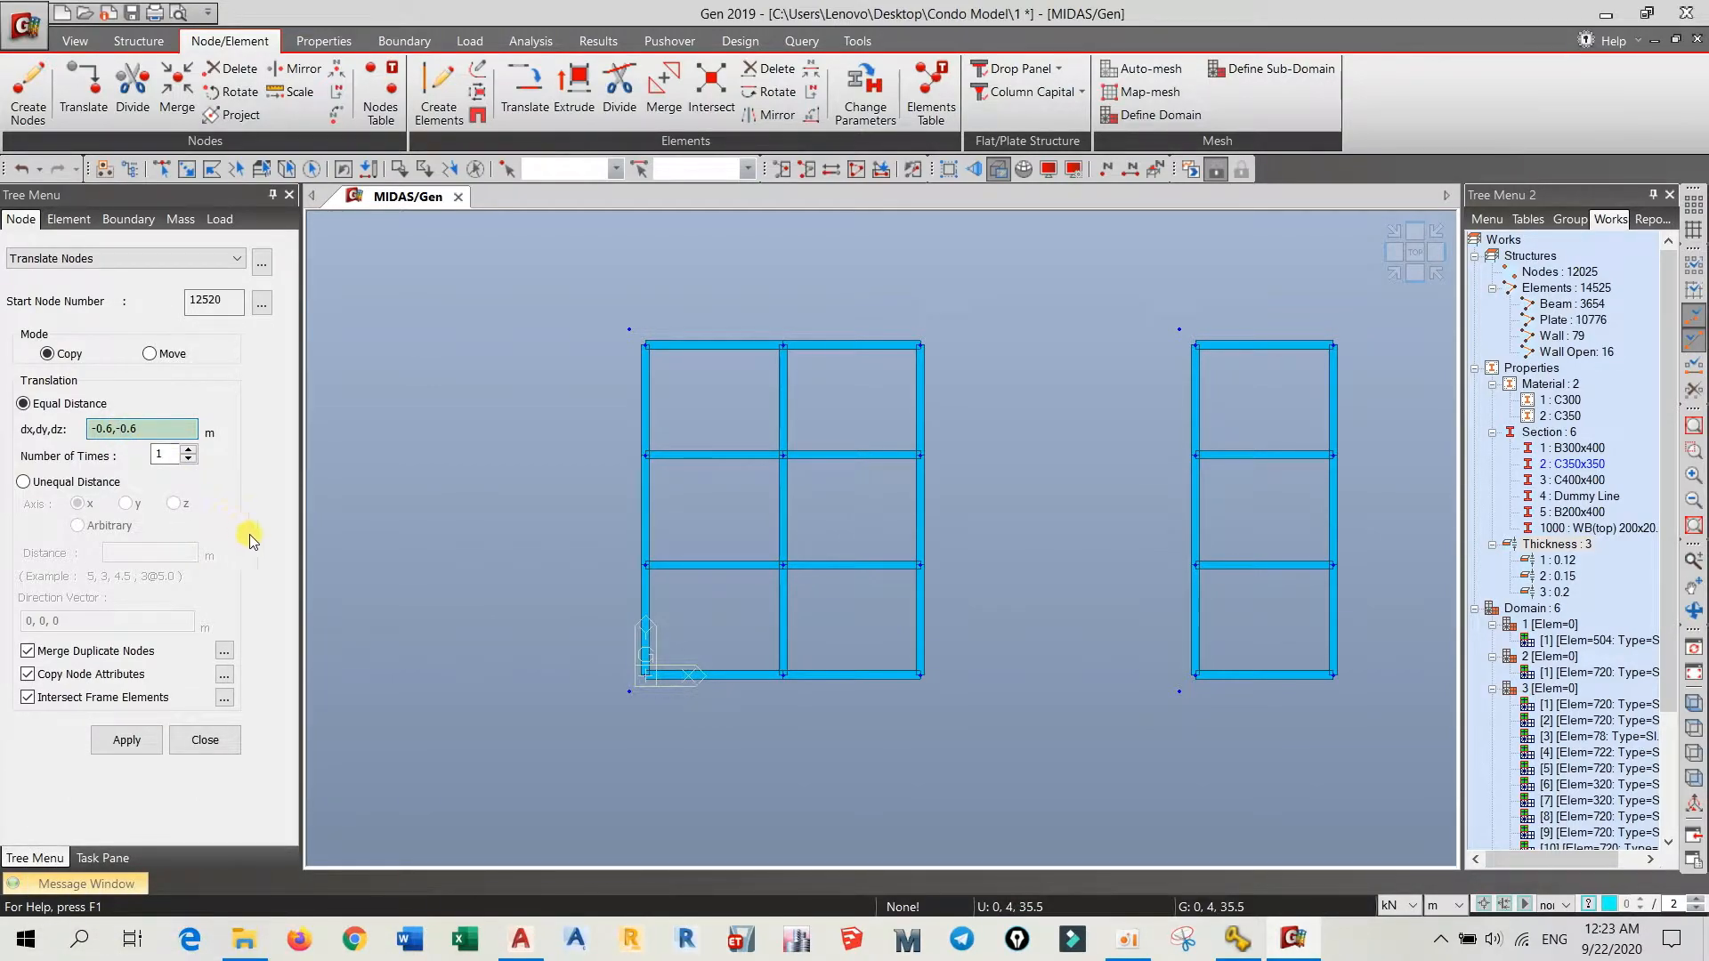
pyautogui.press('BackSpace')
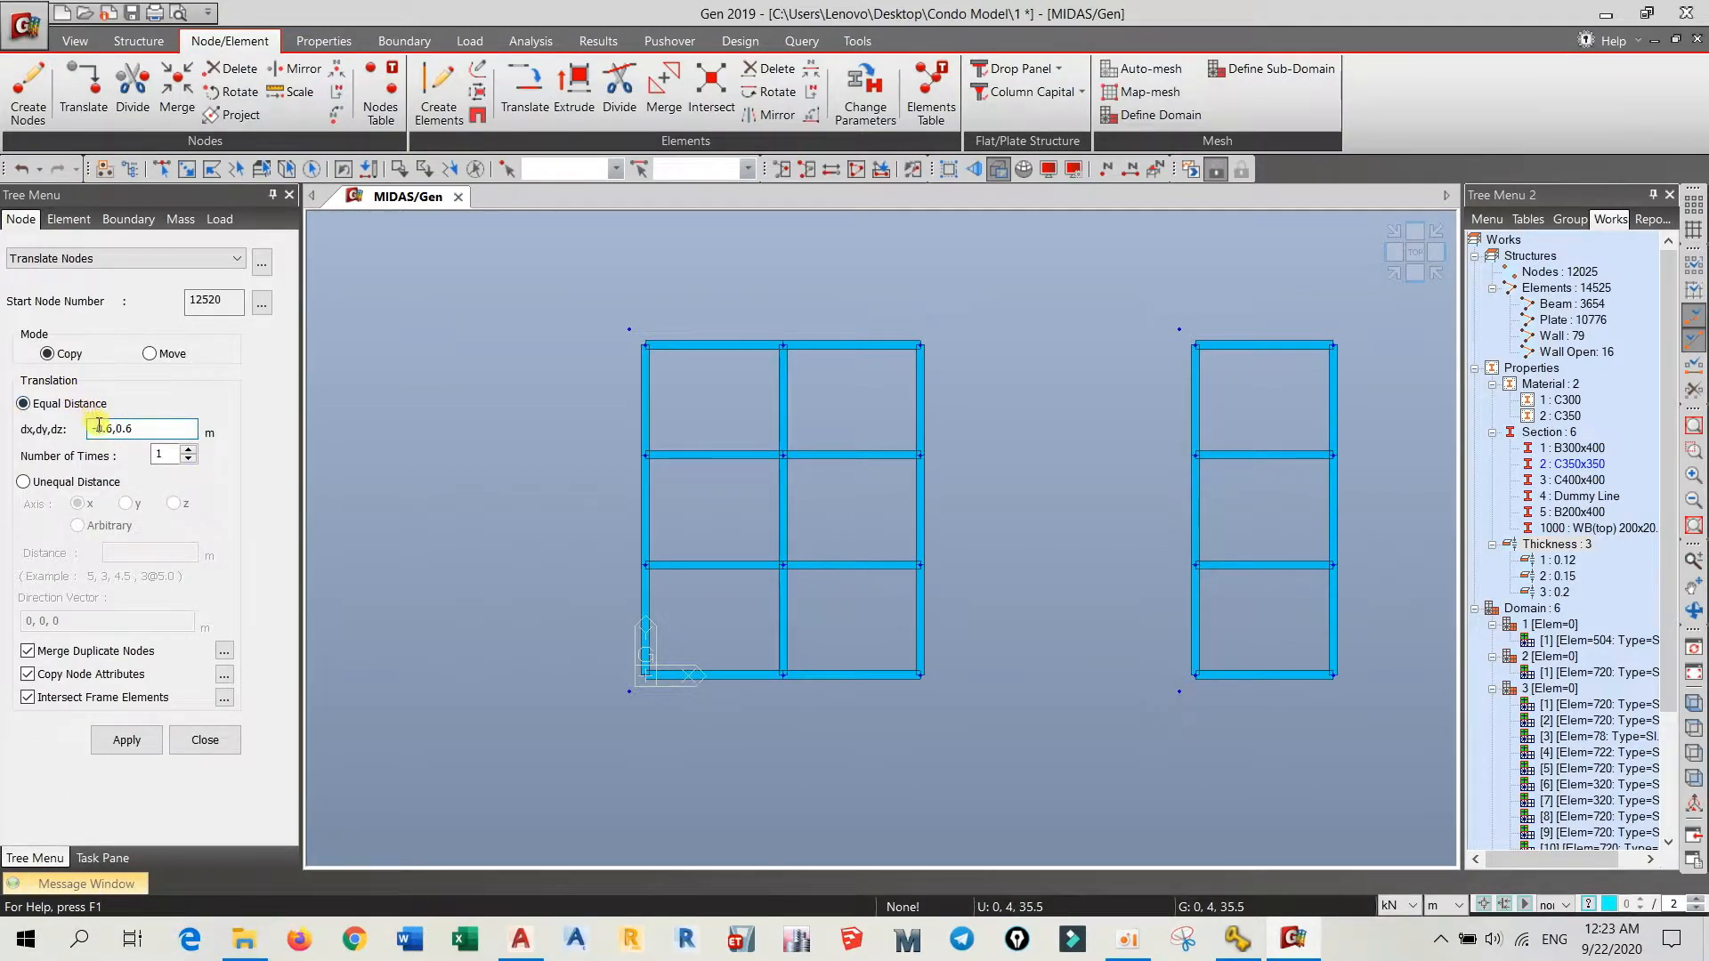
pyautogui.doubleClick(98, 428)
pyautogui.press('Home')
pyautogui.press('Delete')
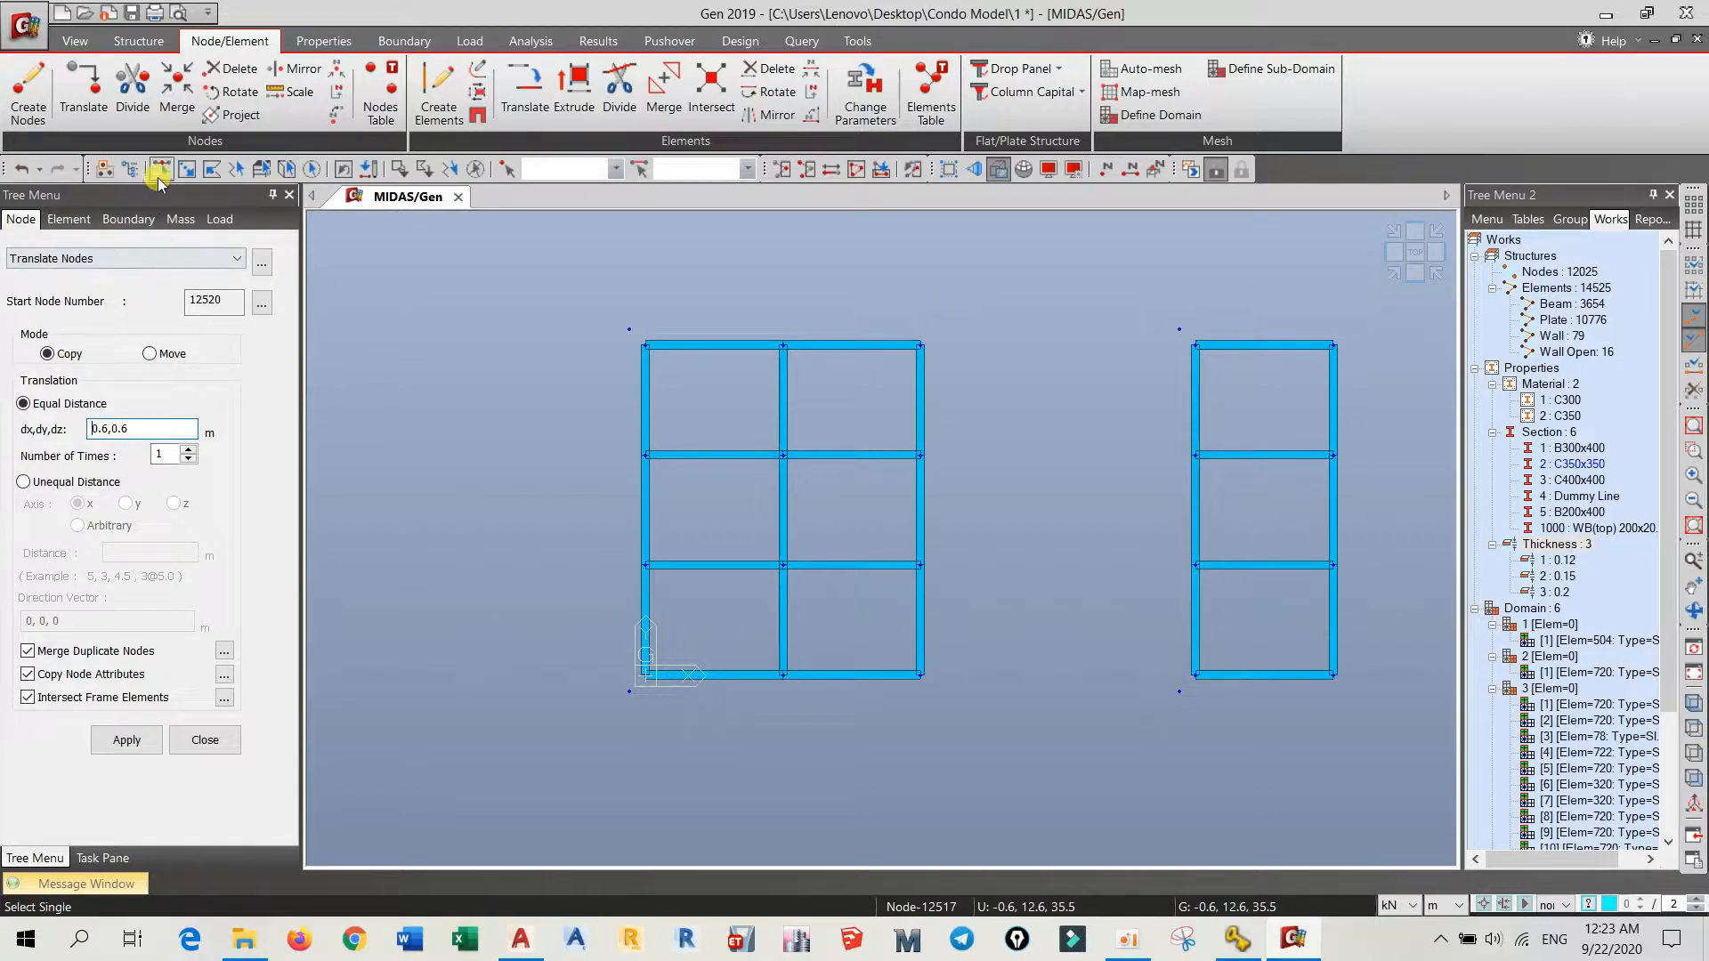
pyautogui.click(187, 169)
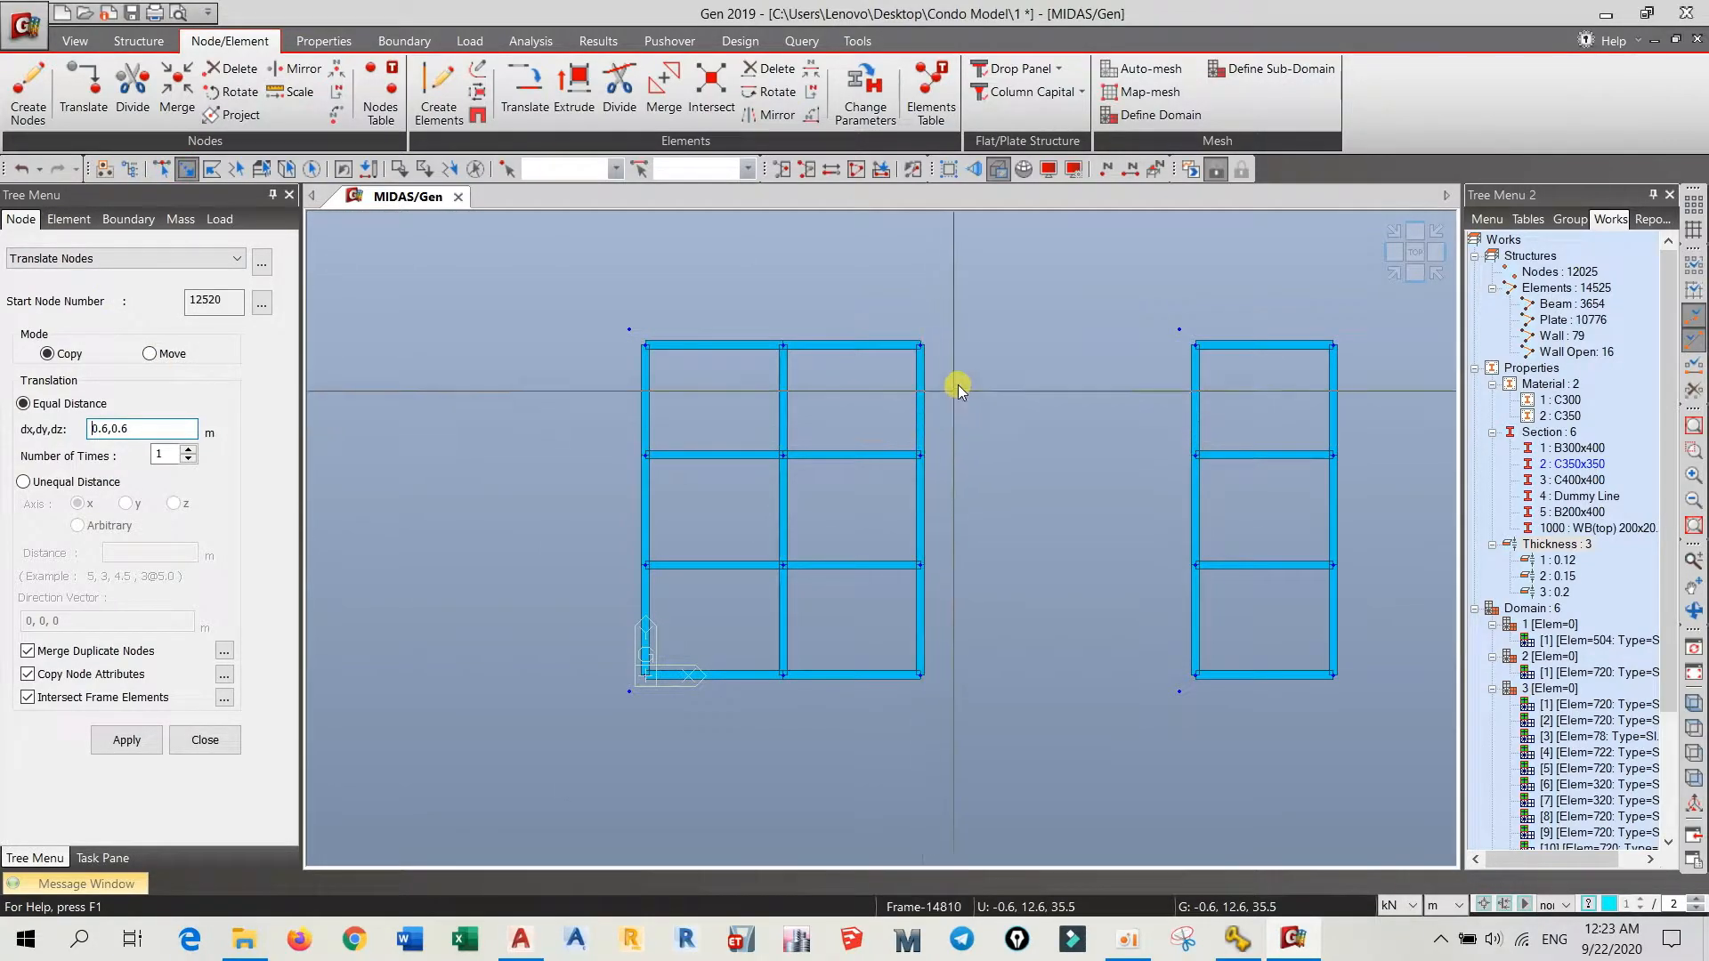
pyautogui.click(921, 346)
pyautogui.moveTo(1097, 470); pyautogui.dragTo(917, 511, button='middle')
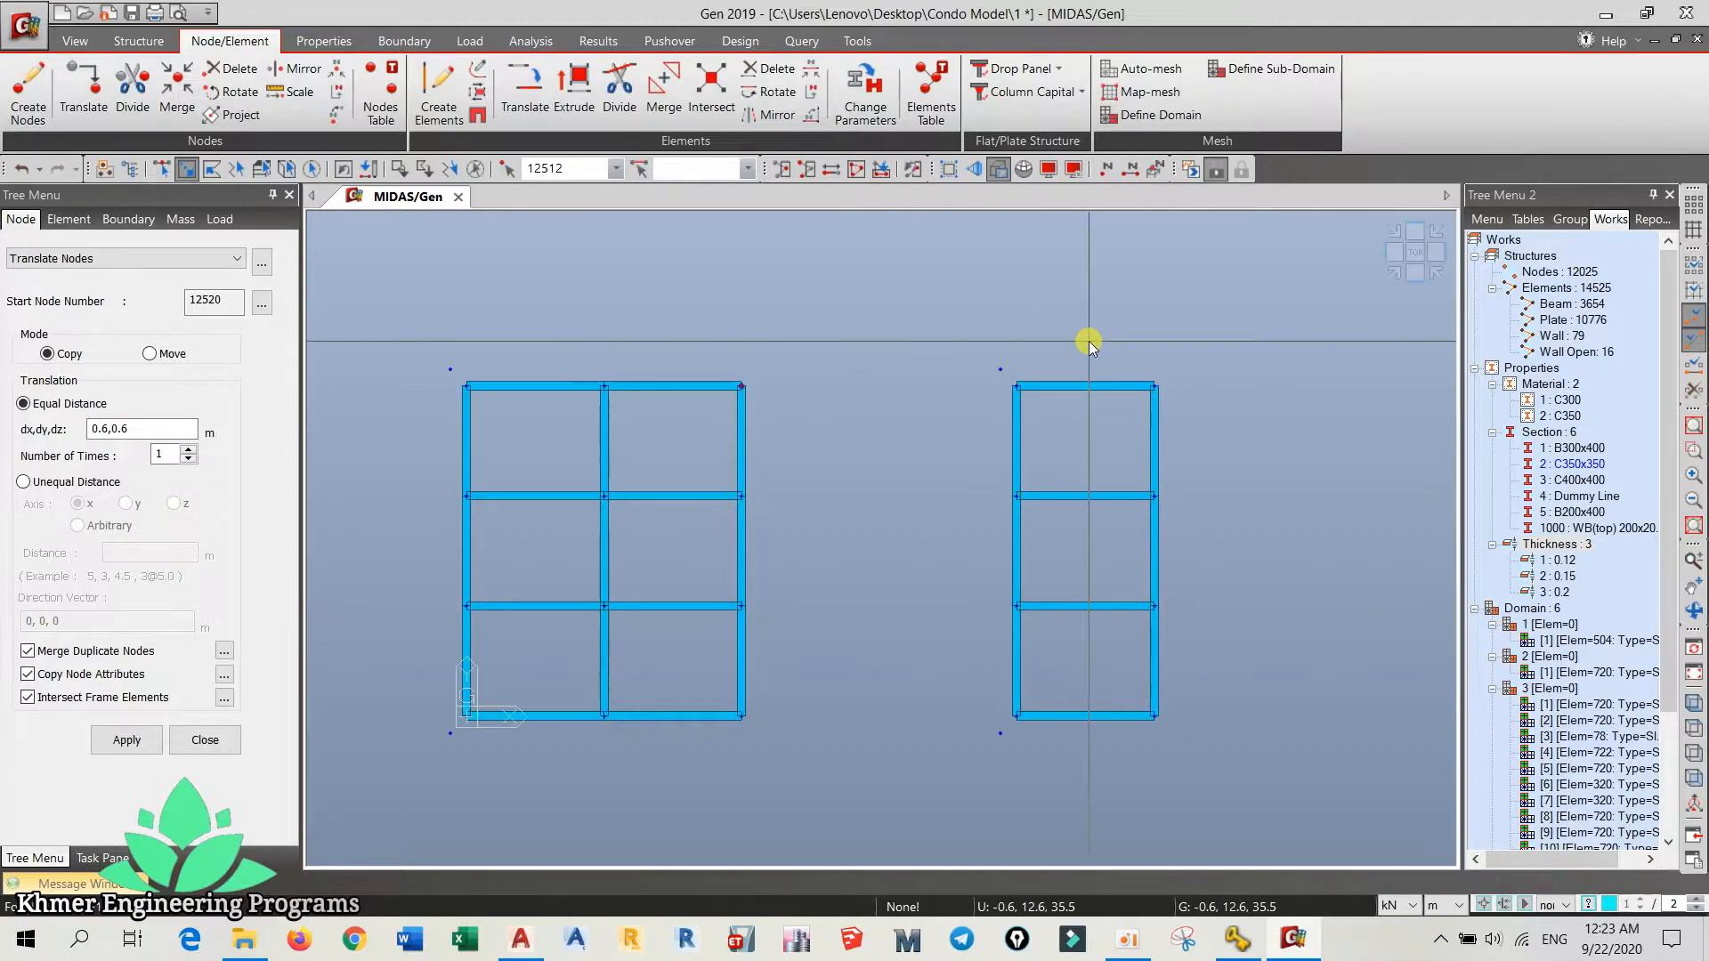
pyautogui.moveTo(1106, 343); pyautogui.dragTo(1209, 392)
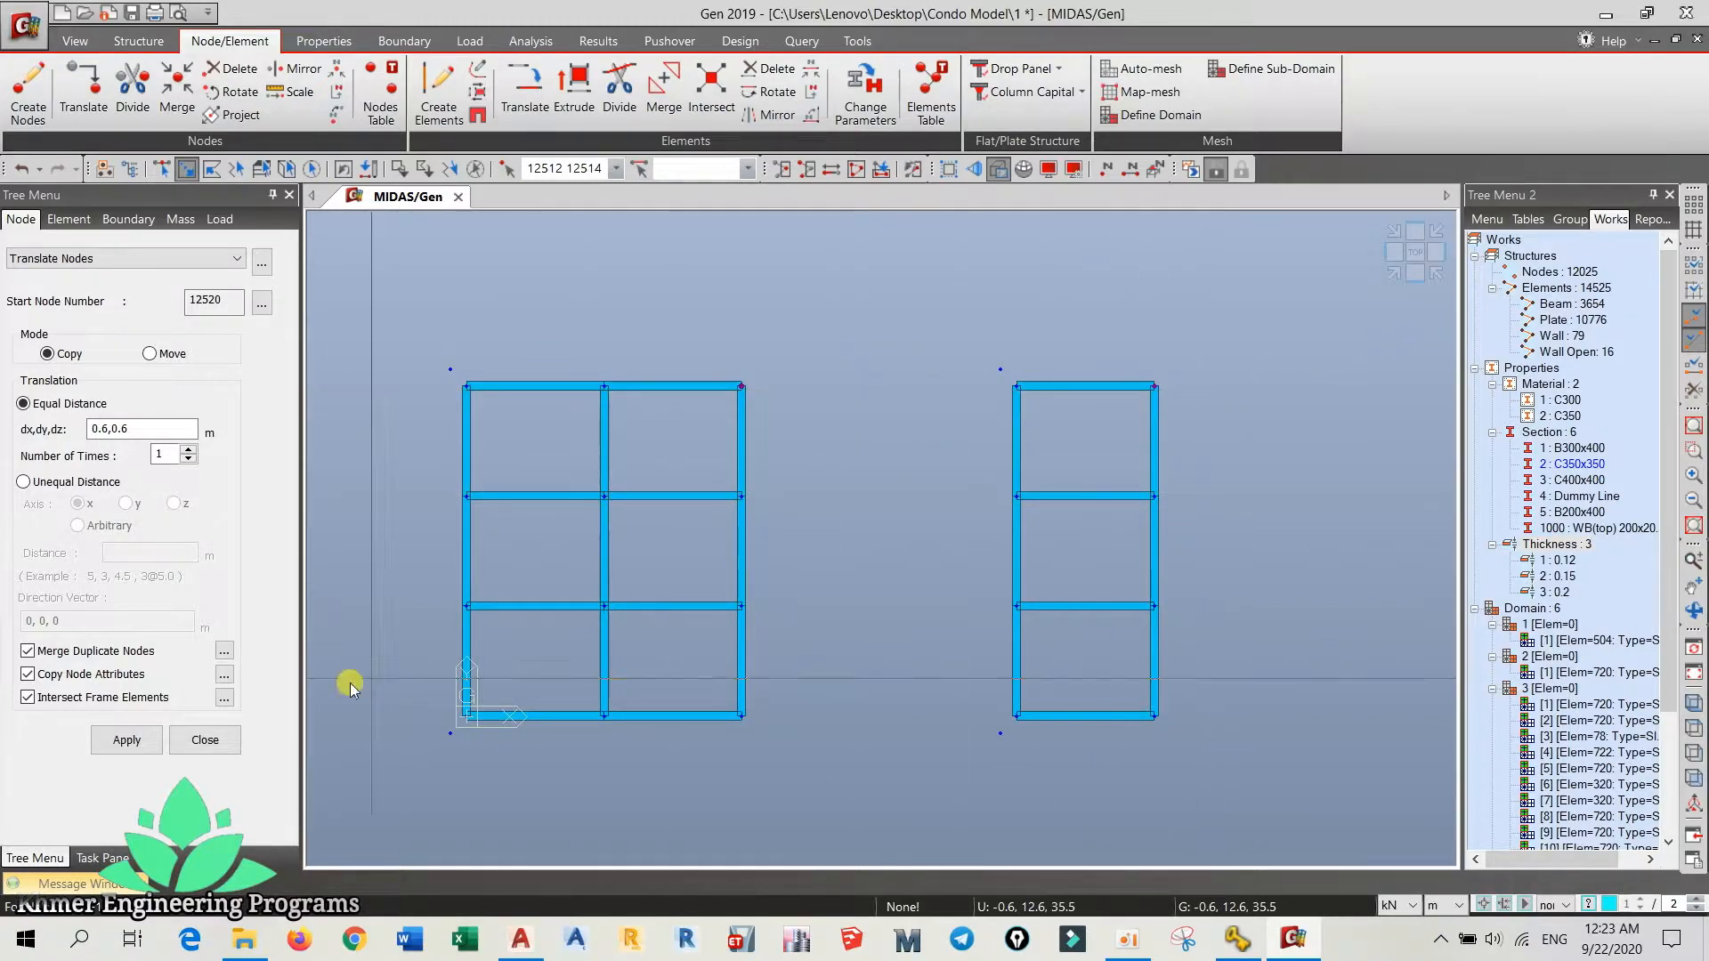
pyautogui.click(133, 741)
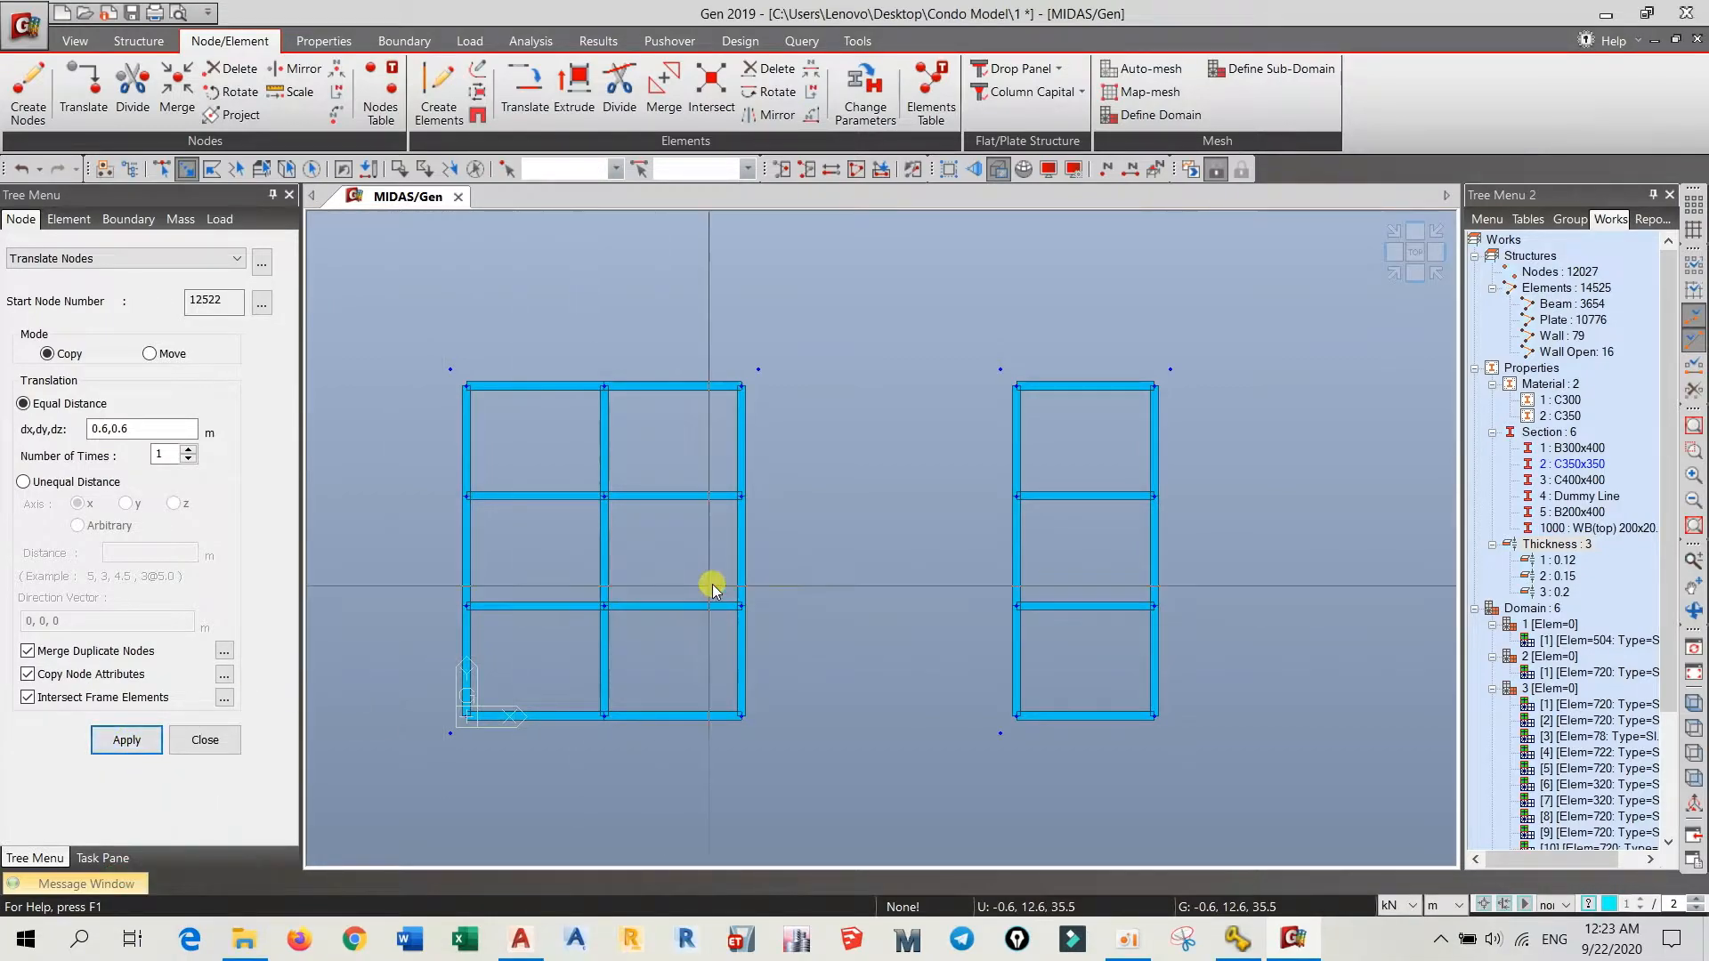
# - Copy the lower-right plan corner nodes of both roof blocks once at dx,dy of 0.6,-0.6 m and close Translate Nodes
pyautogui.moveTo(1002, 496); pyautogui.dragTo(1034, 446, button='middle')
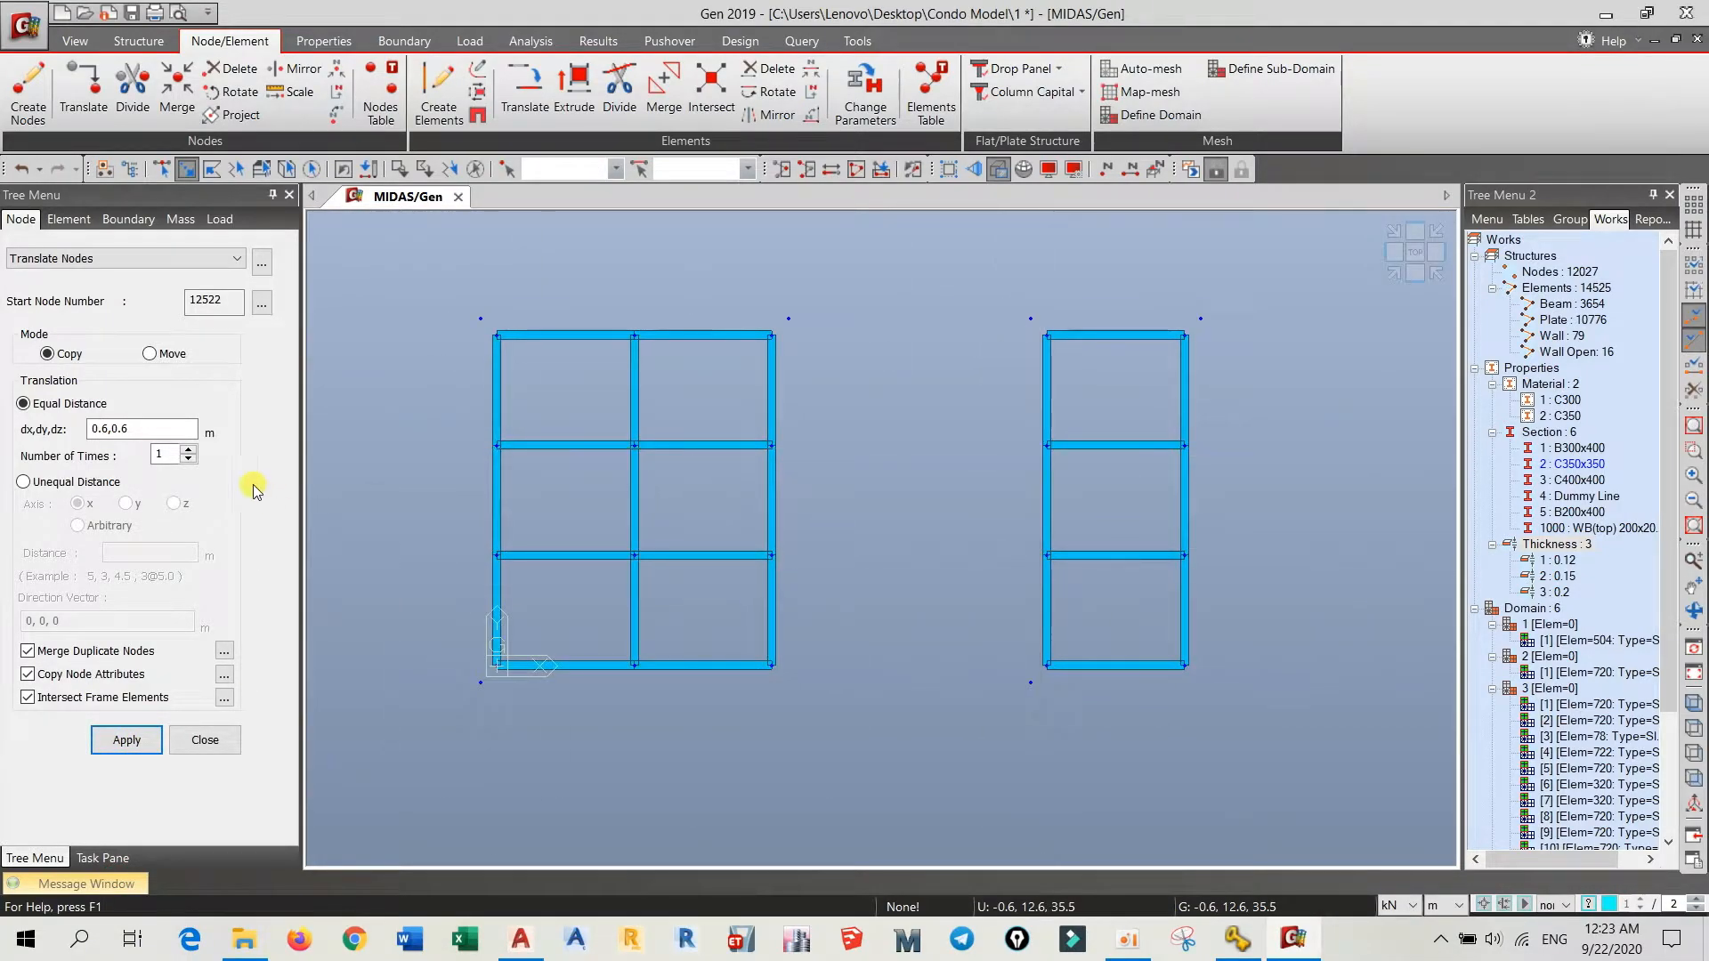
pyautogui.click(109, 429)
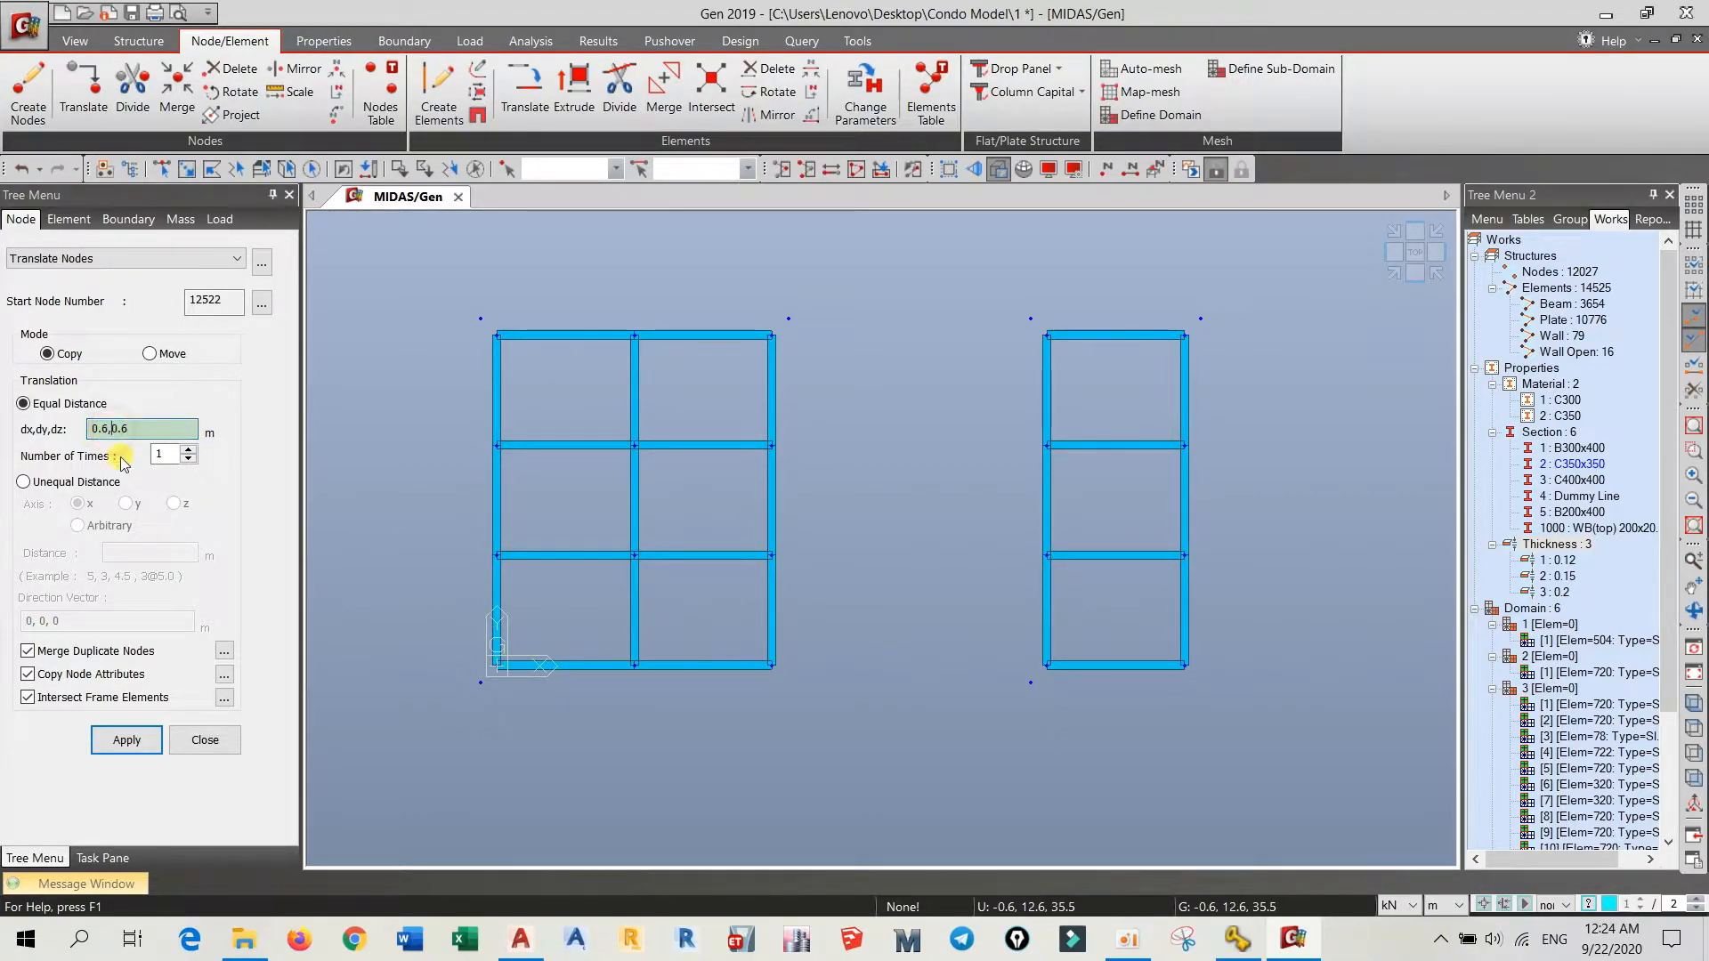
pyautogui.write('-')
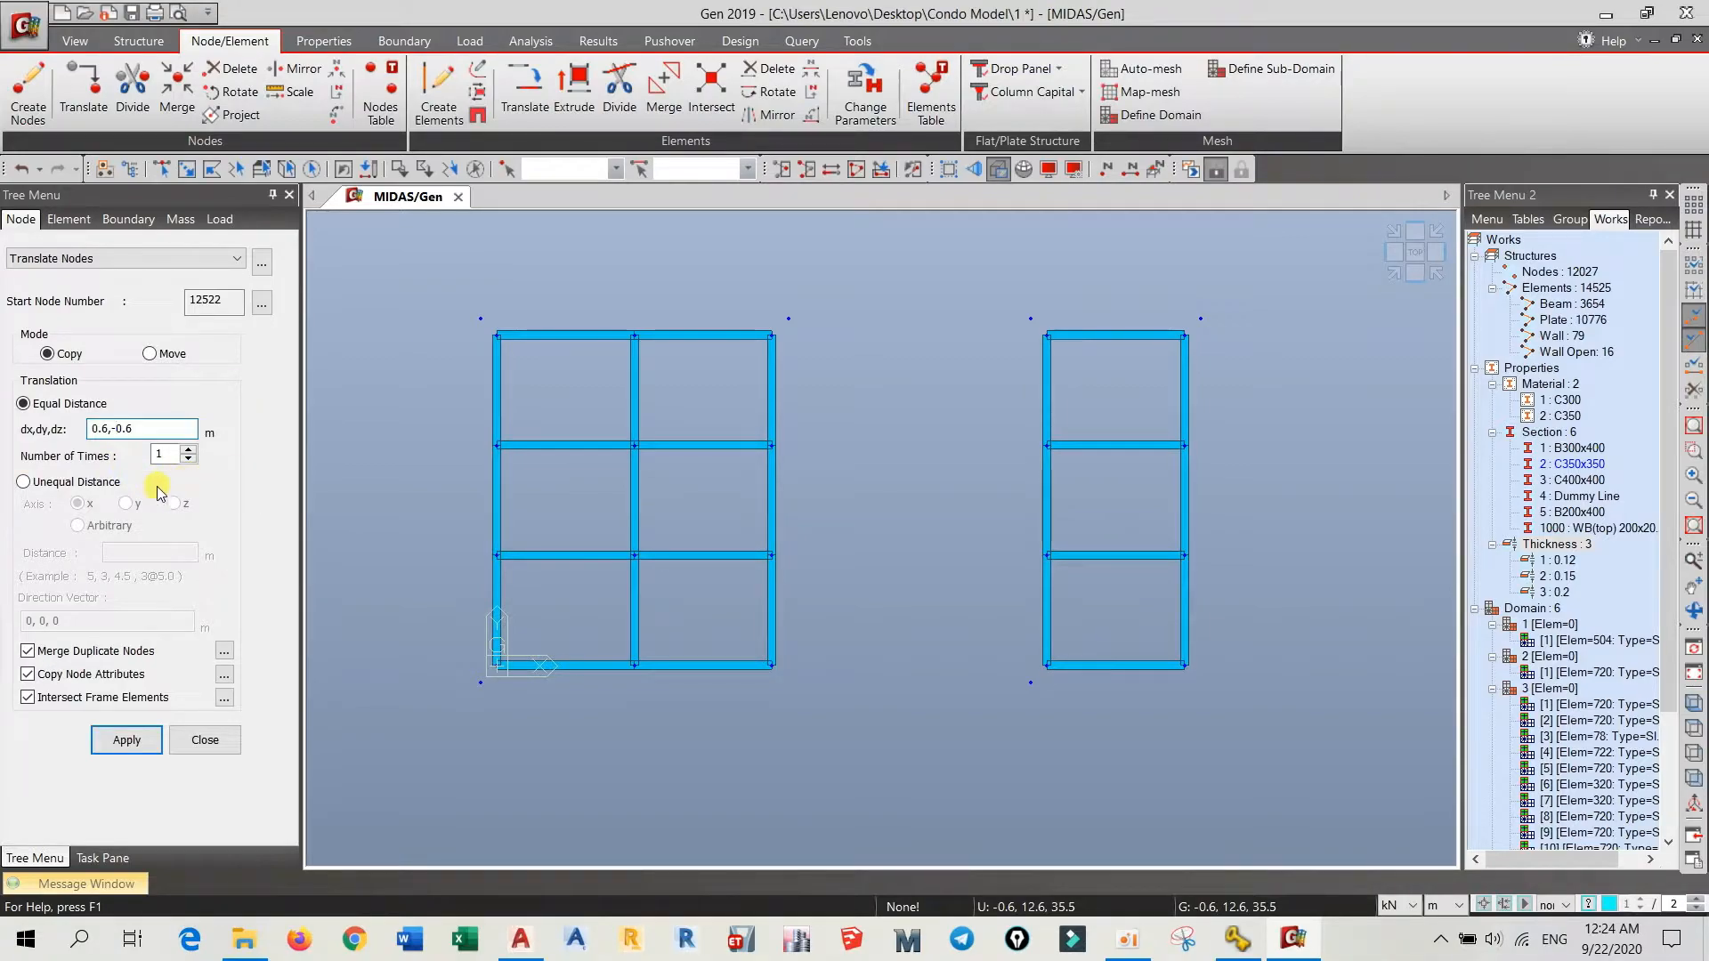
pyautogui.click(187, 169)
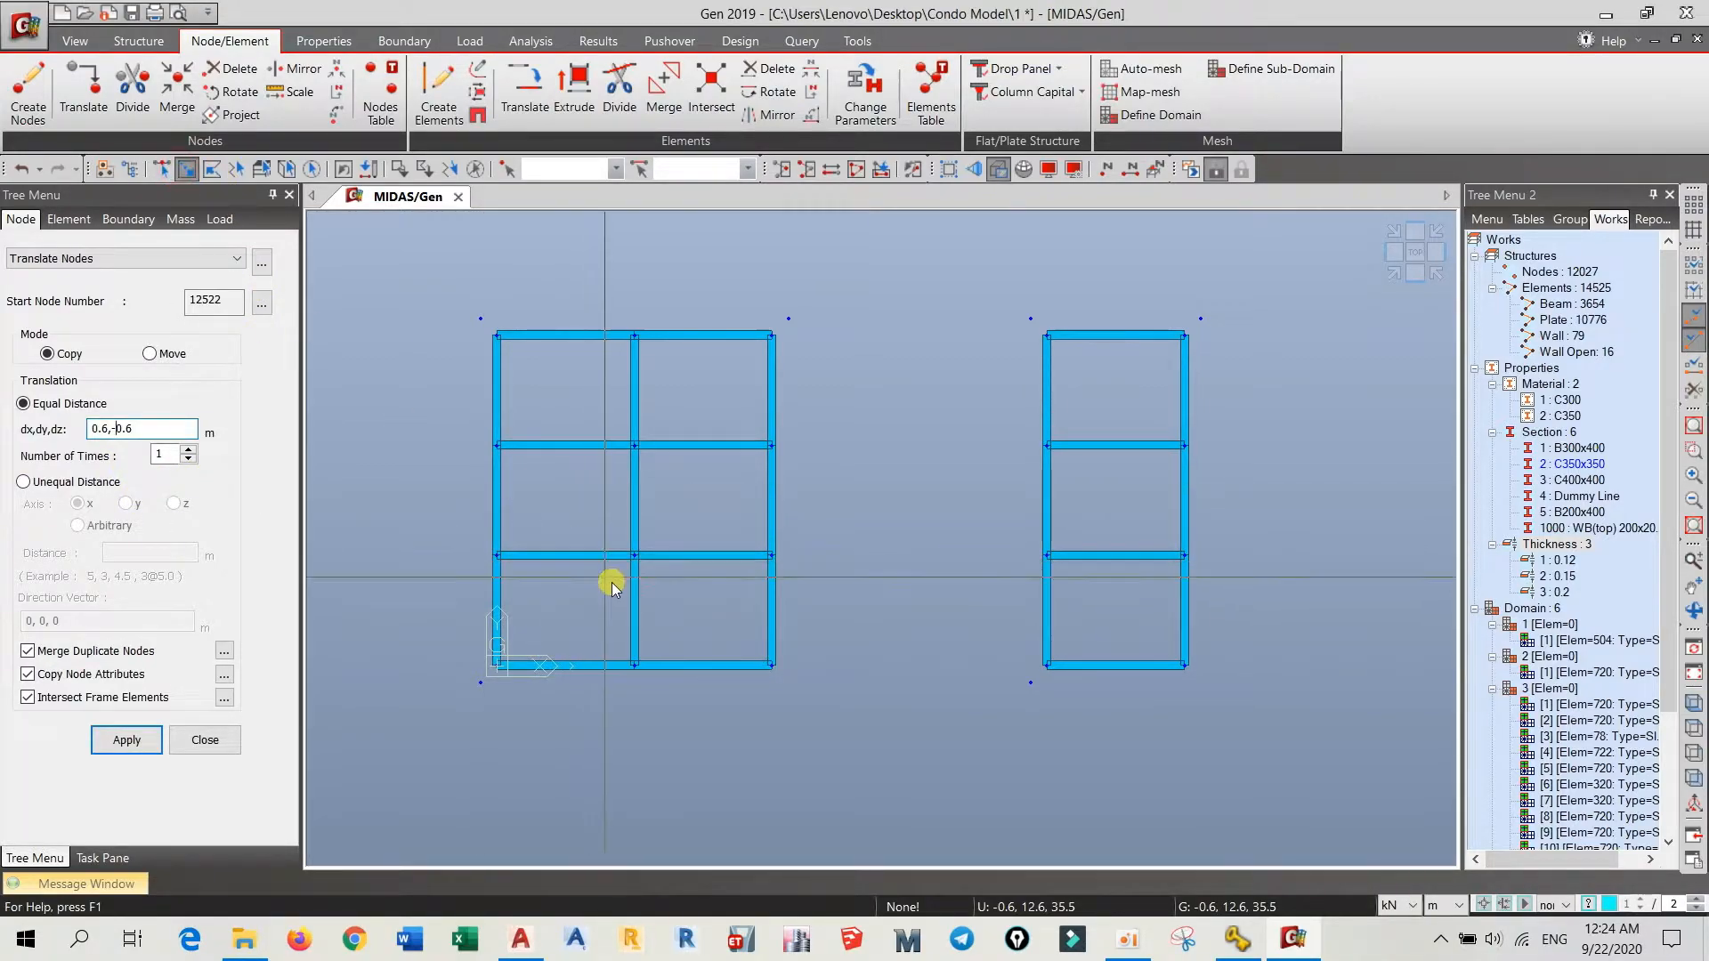
pyautogui.moveTo(1165, 635); pyautogui.dragTo(1214, 693)
pyautogui.click(126, 740)
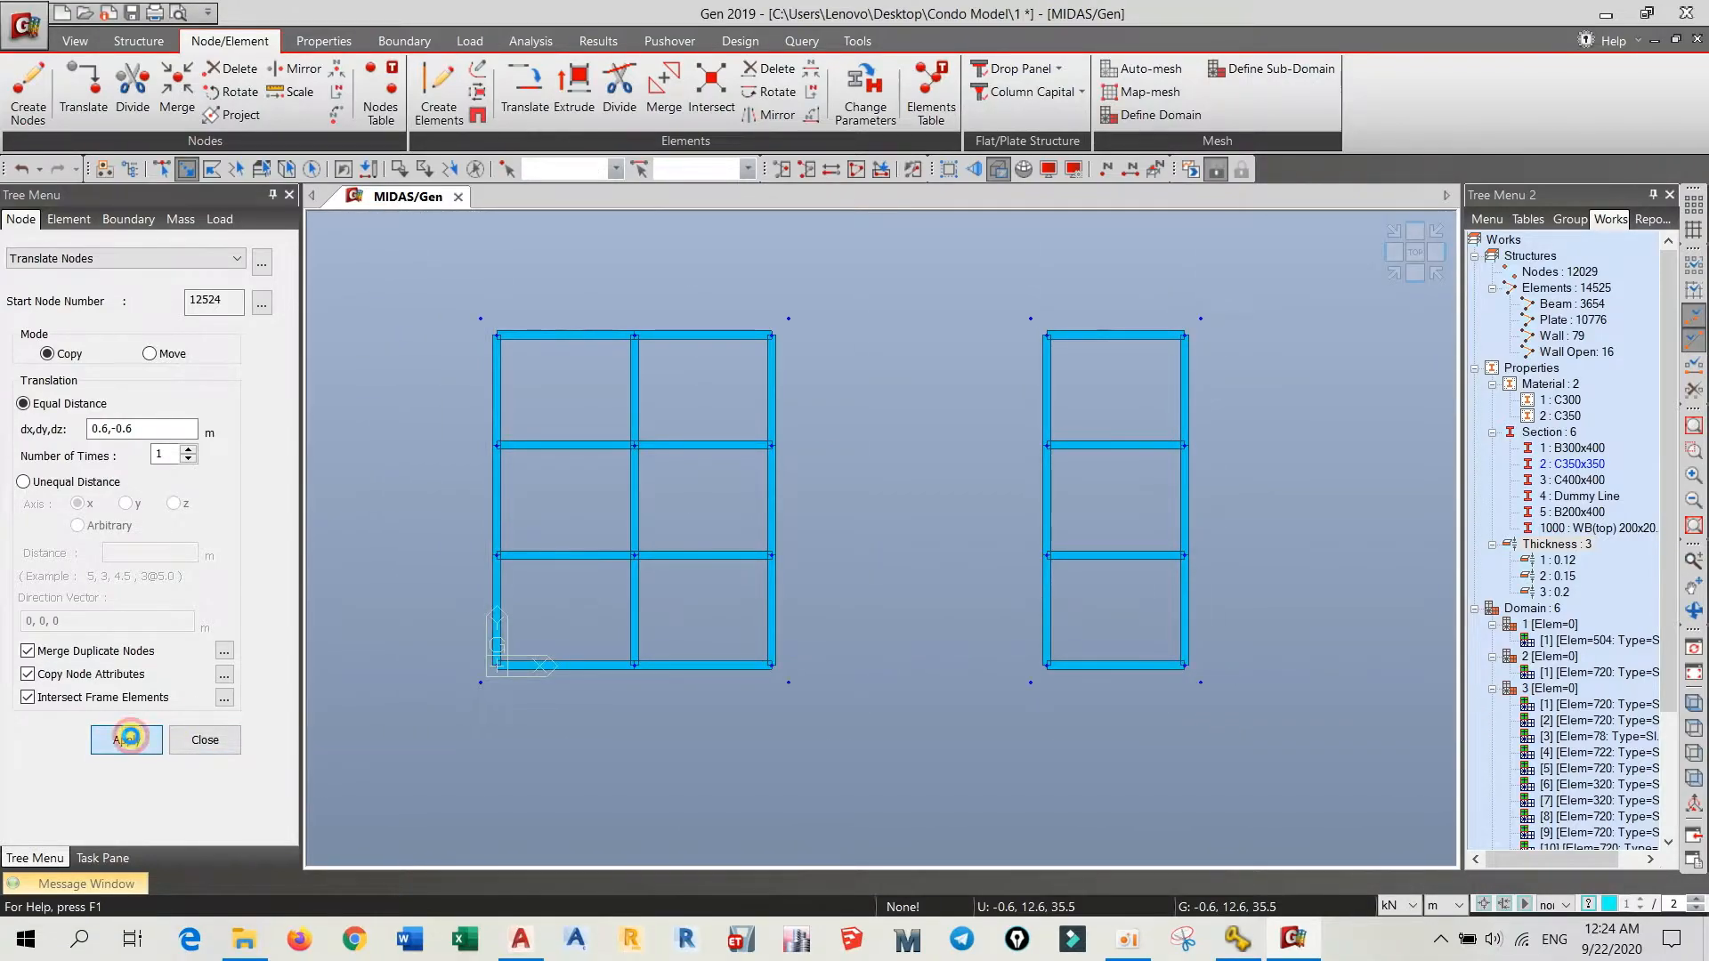
pyautogui.click(205, 739)
# - Start Auto-mesh Planar Area with the meshing method set to Nodes
pyautogui.moveTo(805, 612); pyautogui.dragTo(903, 632, button='middle')
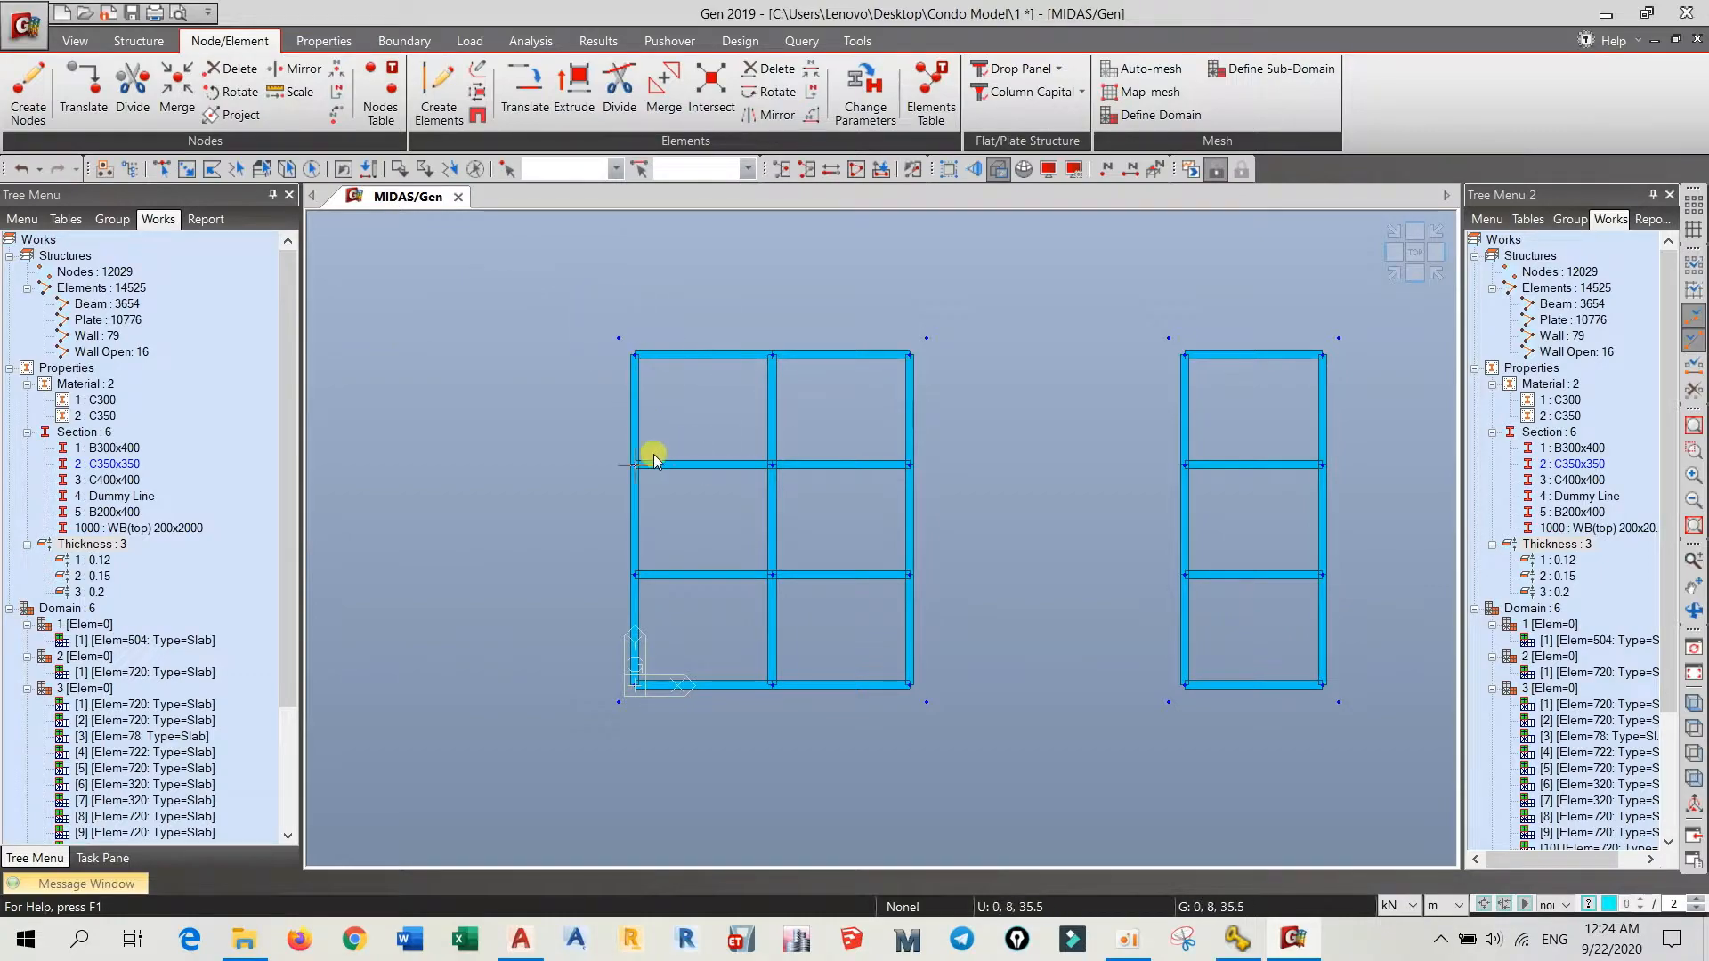
pyautogui.scroll(-8, 623, 463)
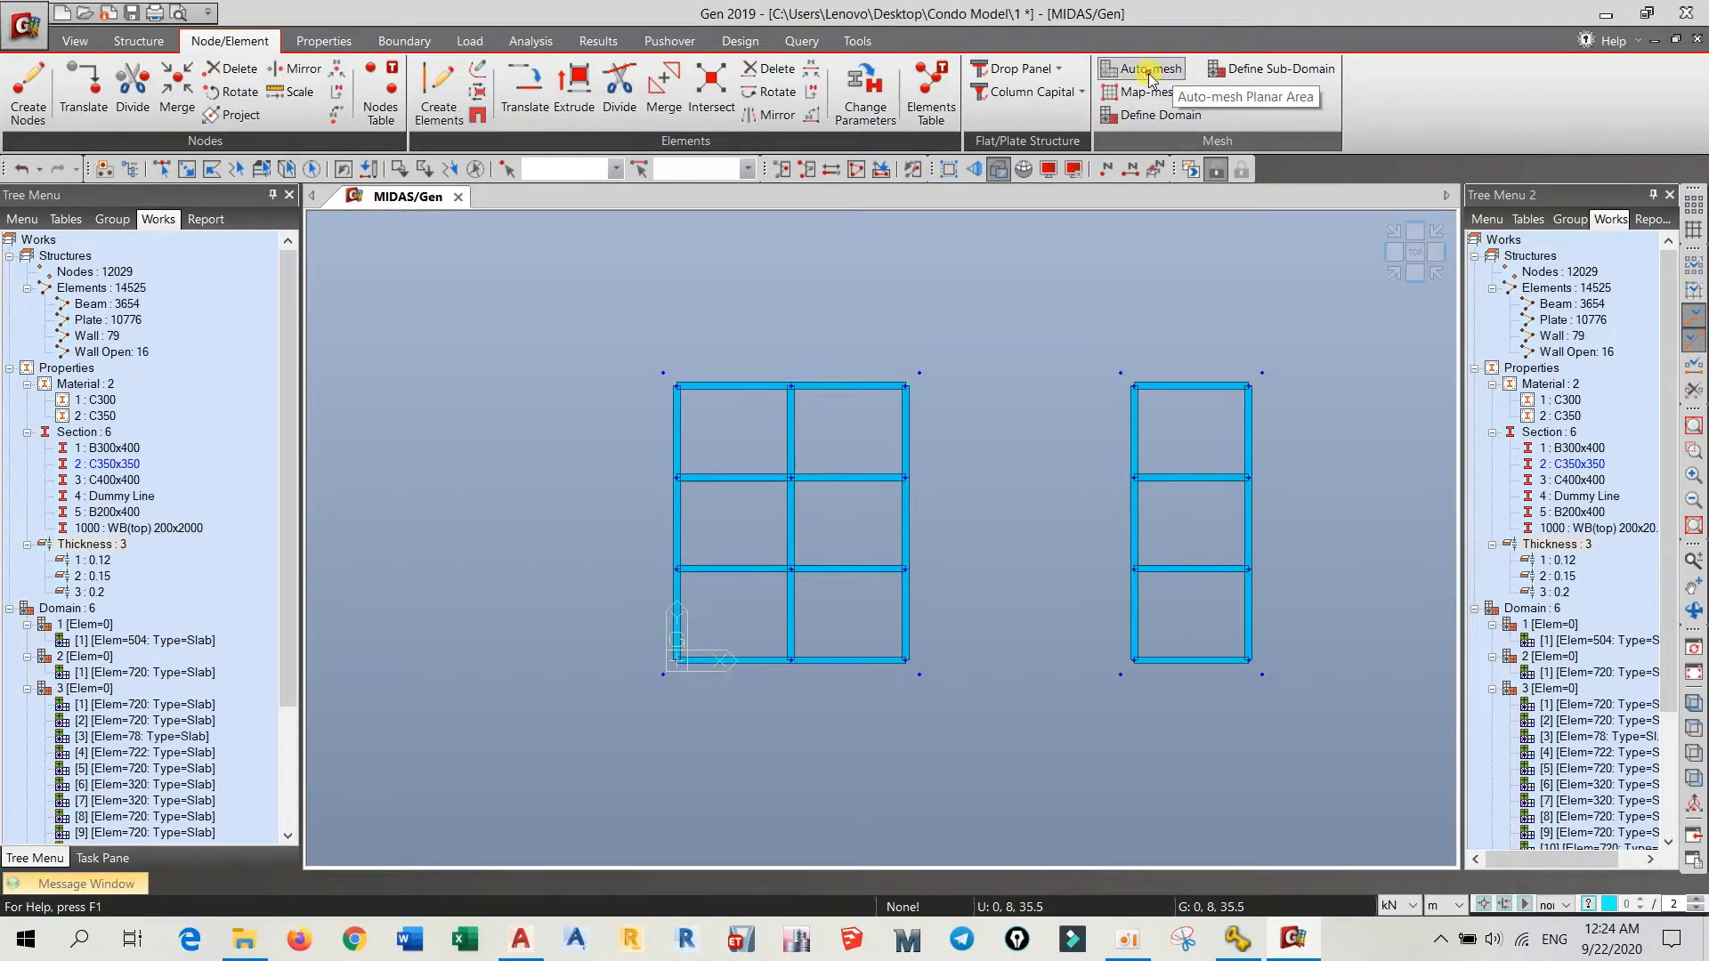
pyautogui.click(1150, 71)
pyautogui.click(218, 332)
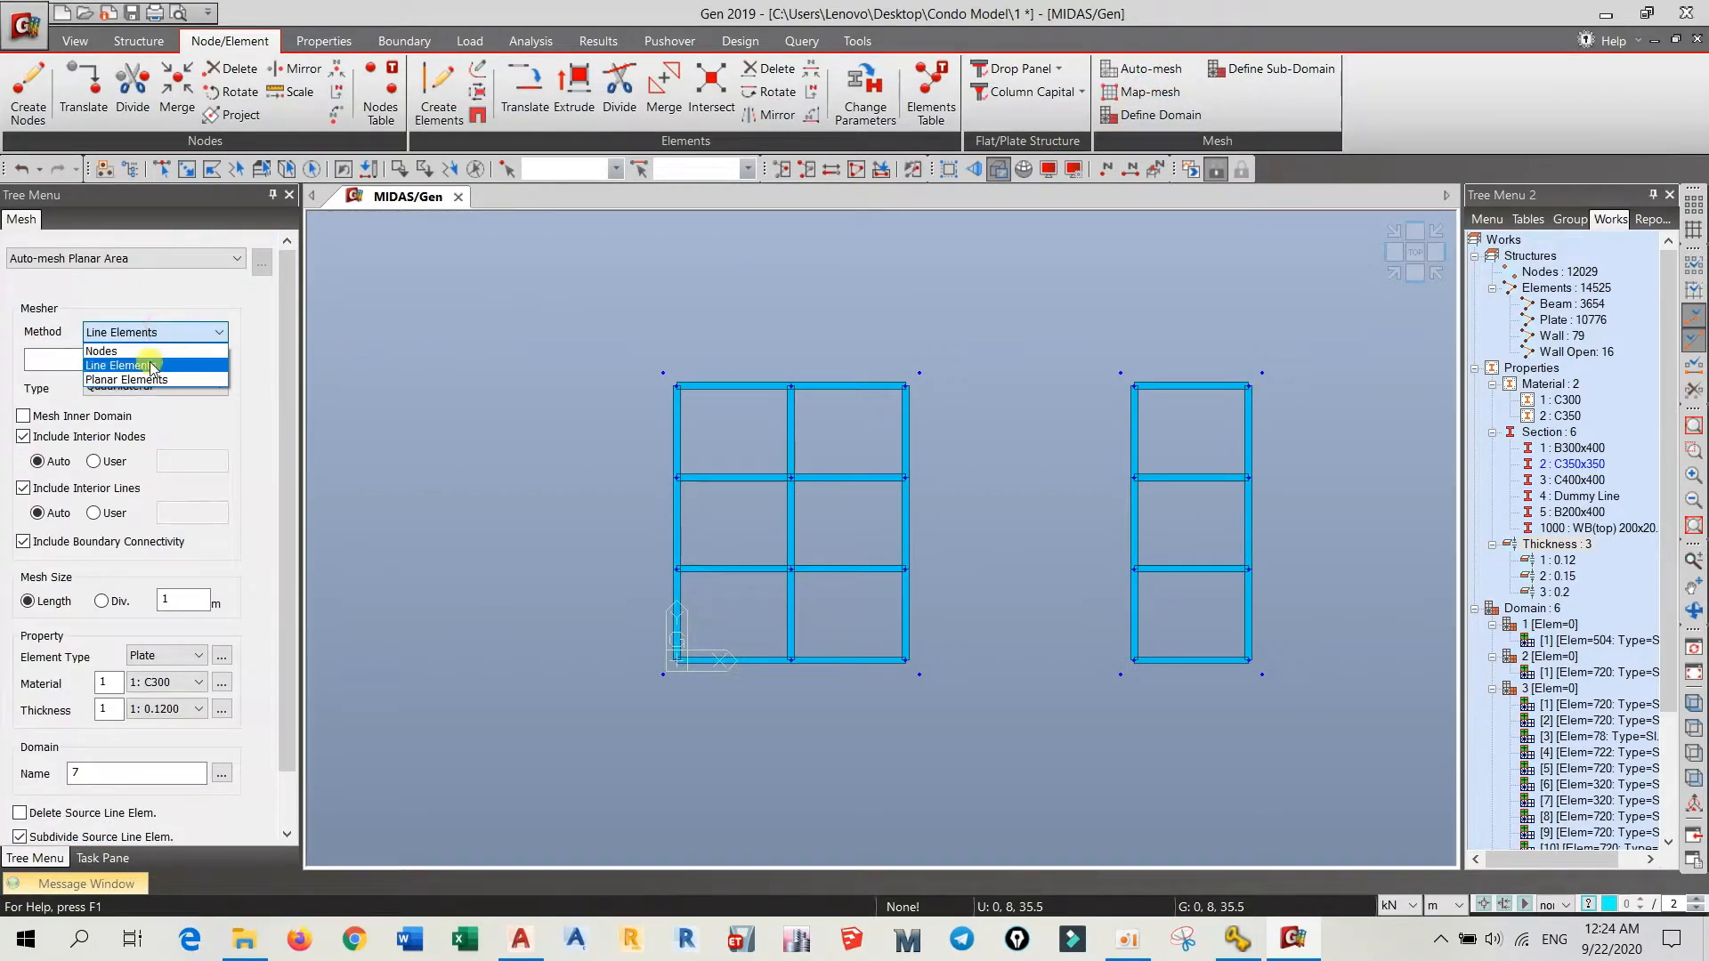
pyautogui.click(116, 360)
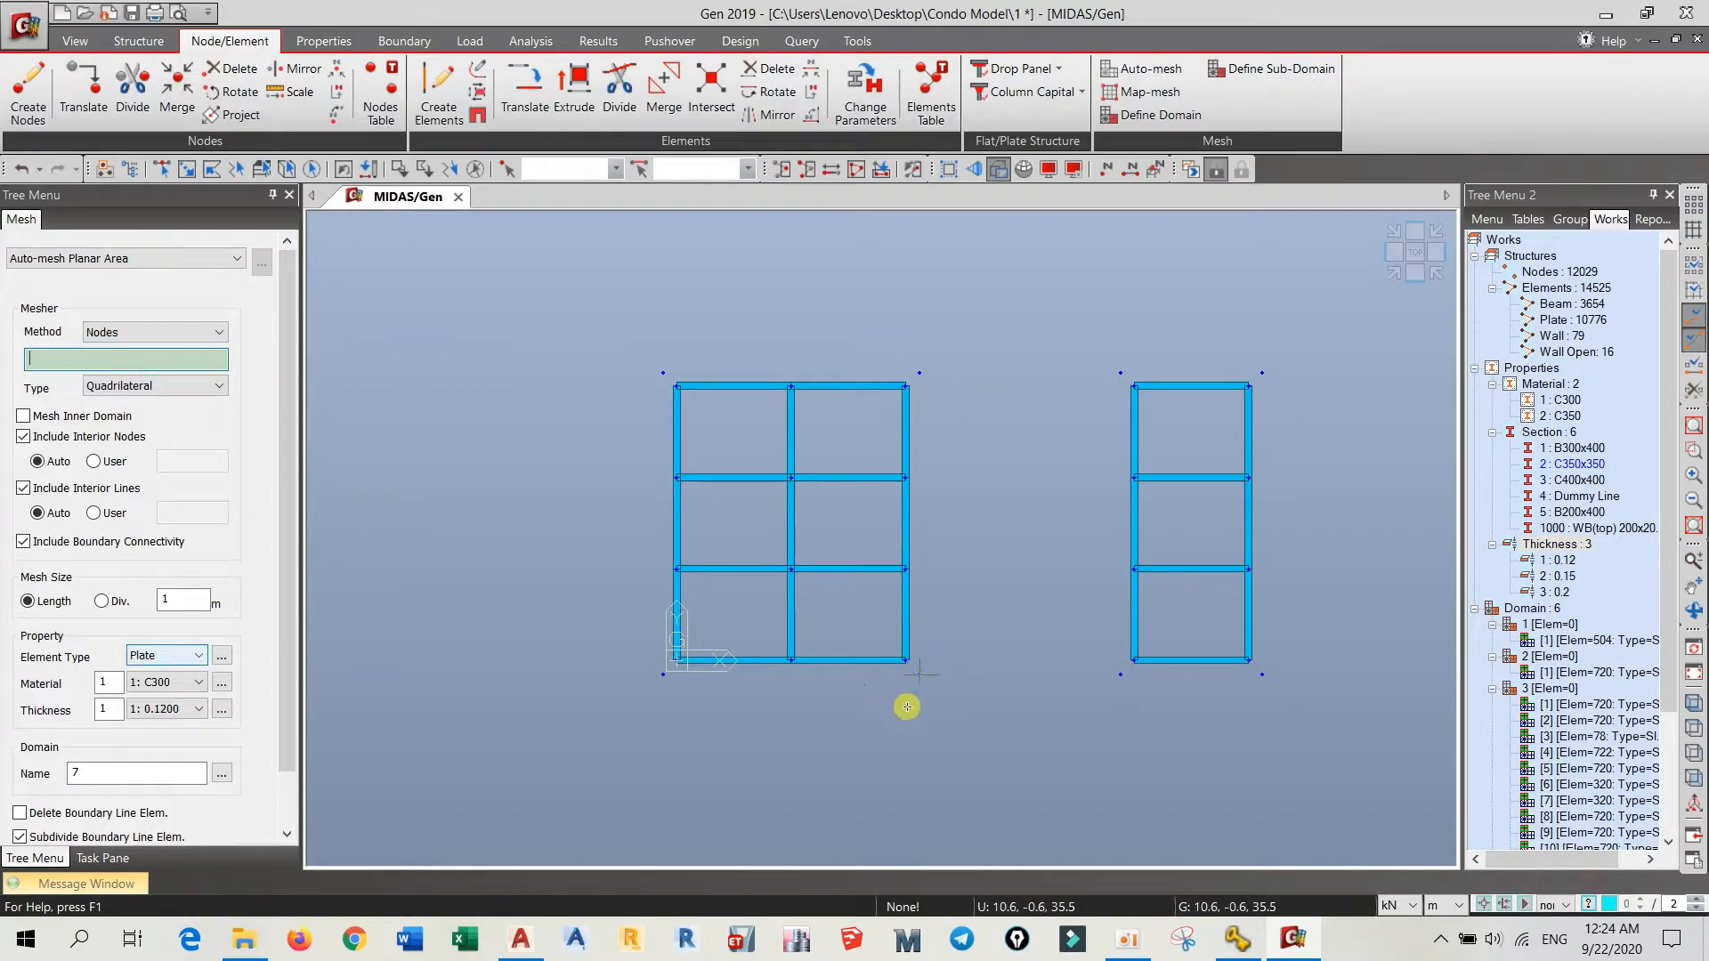
pyautogui.click(1130, 941)
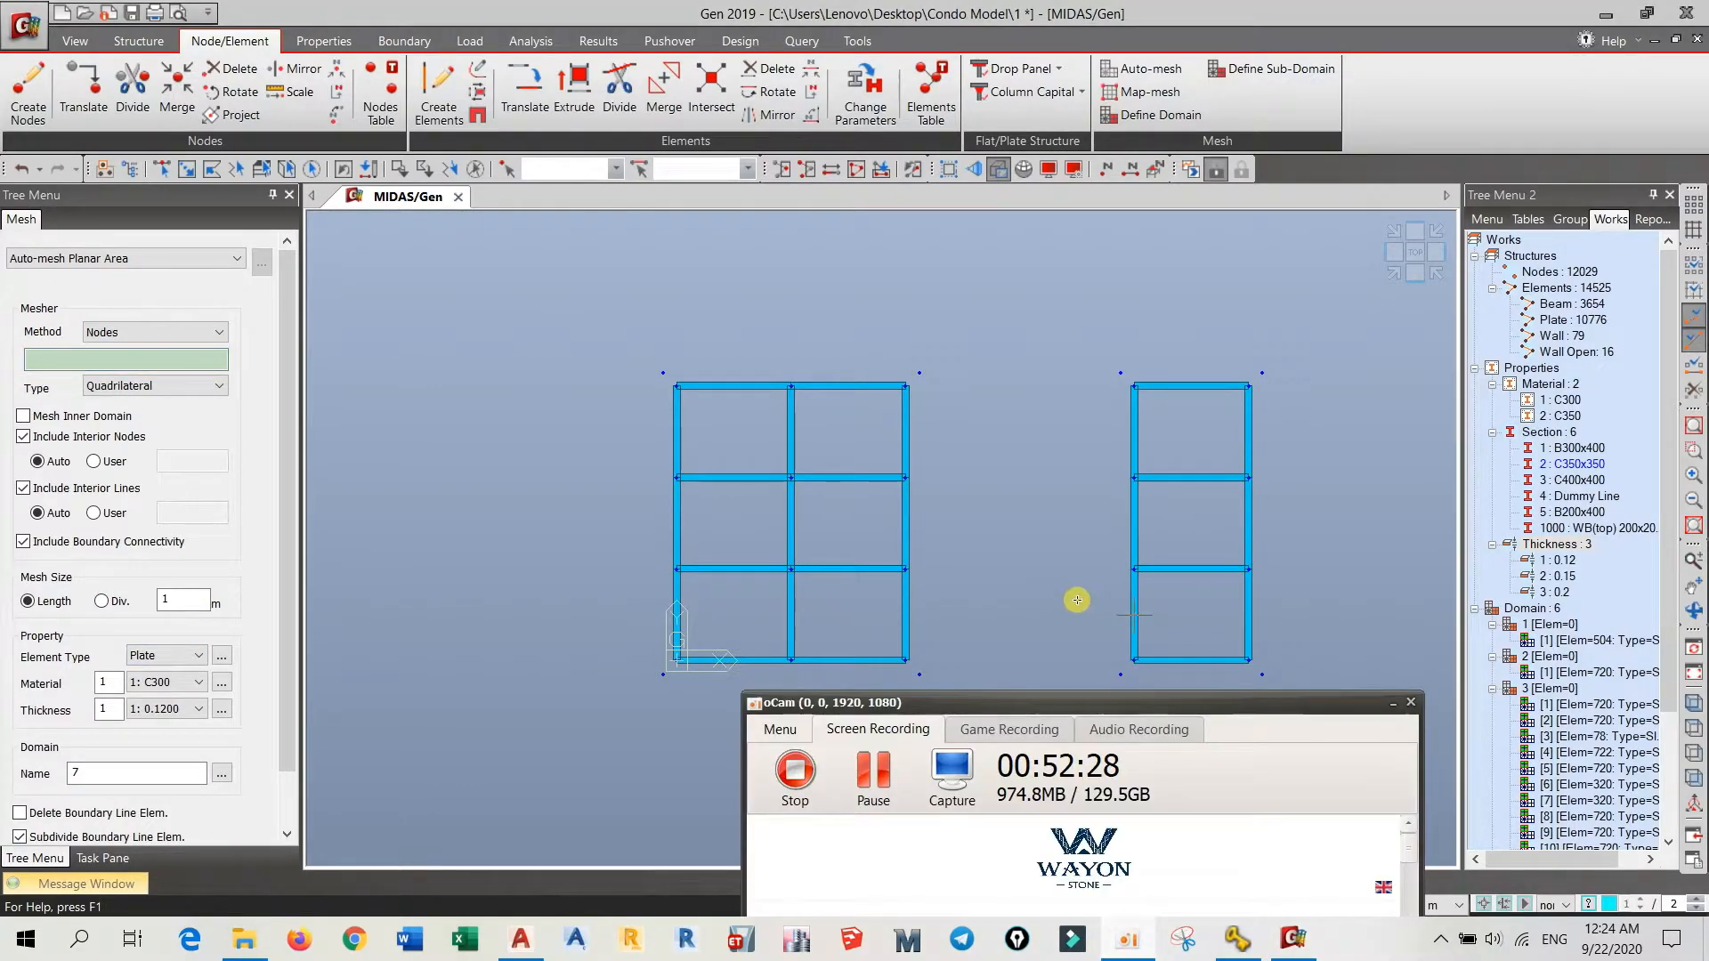
# - Set the auto-mesh type to Quad+Triangle with a mesh size length of 0.5 m
pyautogui.click(1391, 712)
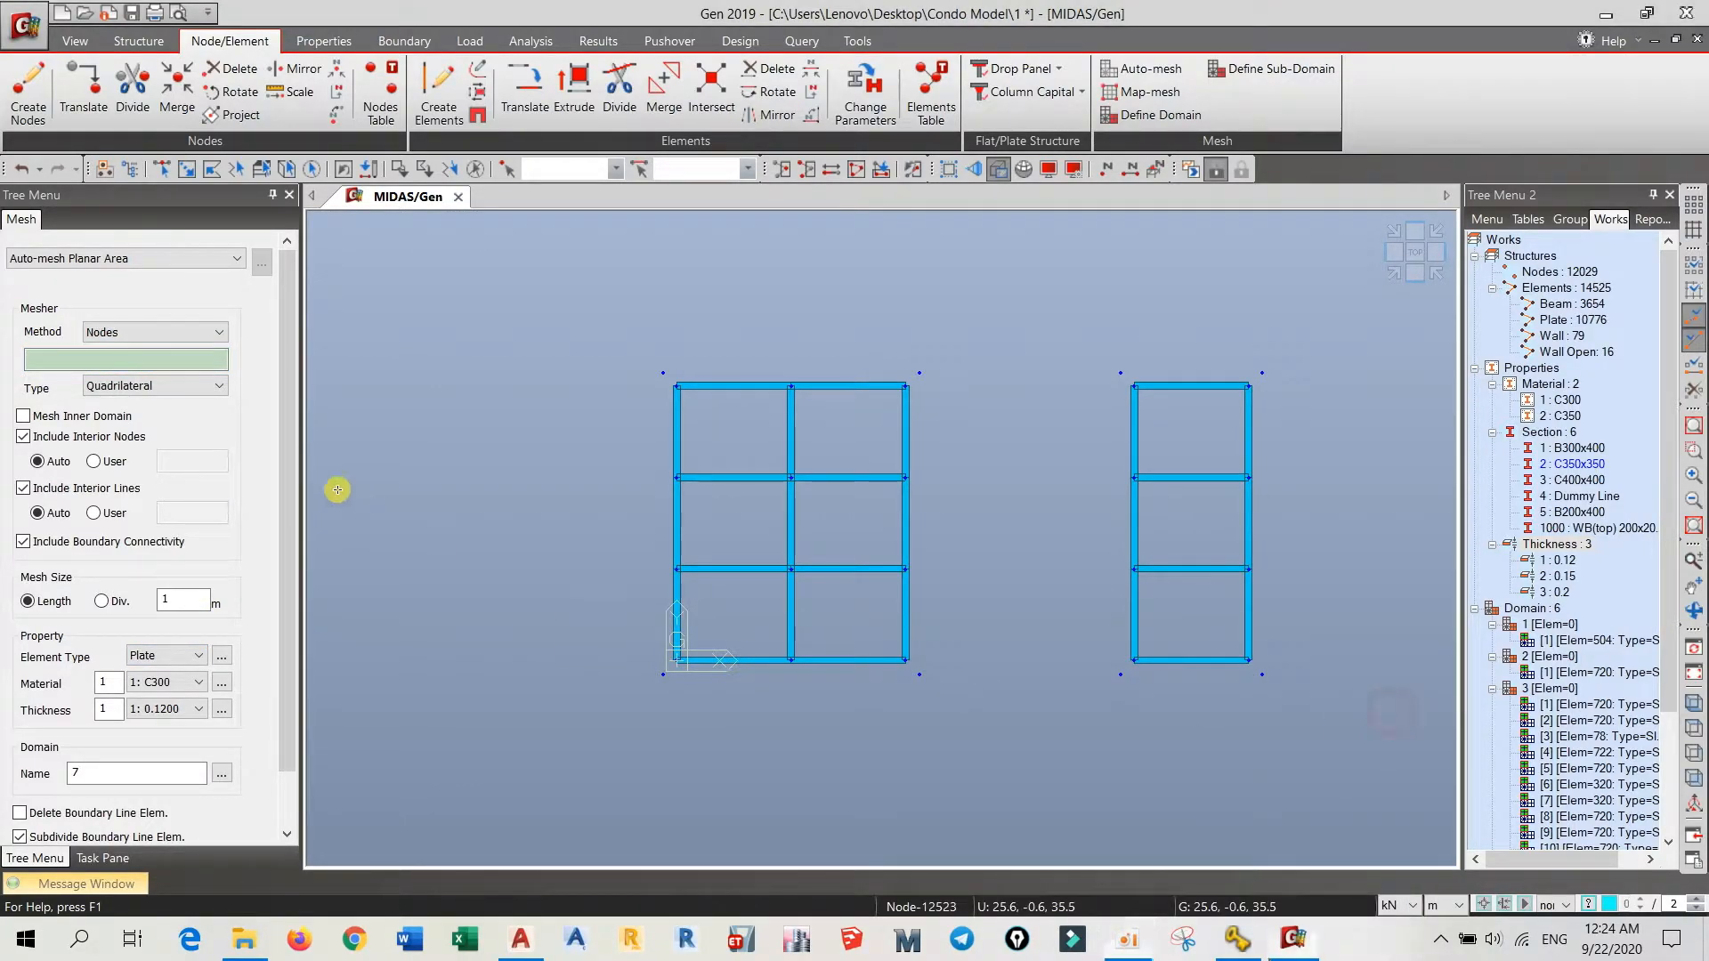
pyautogui.click(131, 333)
pyautogui.click(118, 355)
pyautogui.click(217, 385)
pyautogui.click(153, 419)
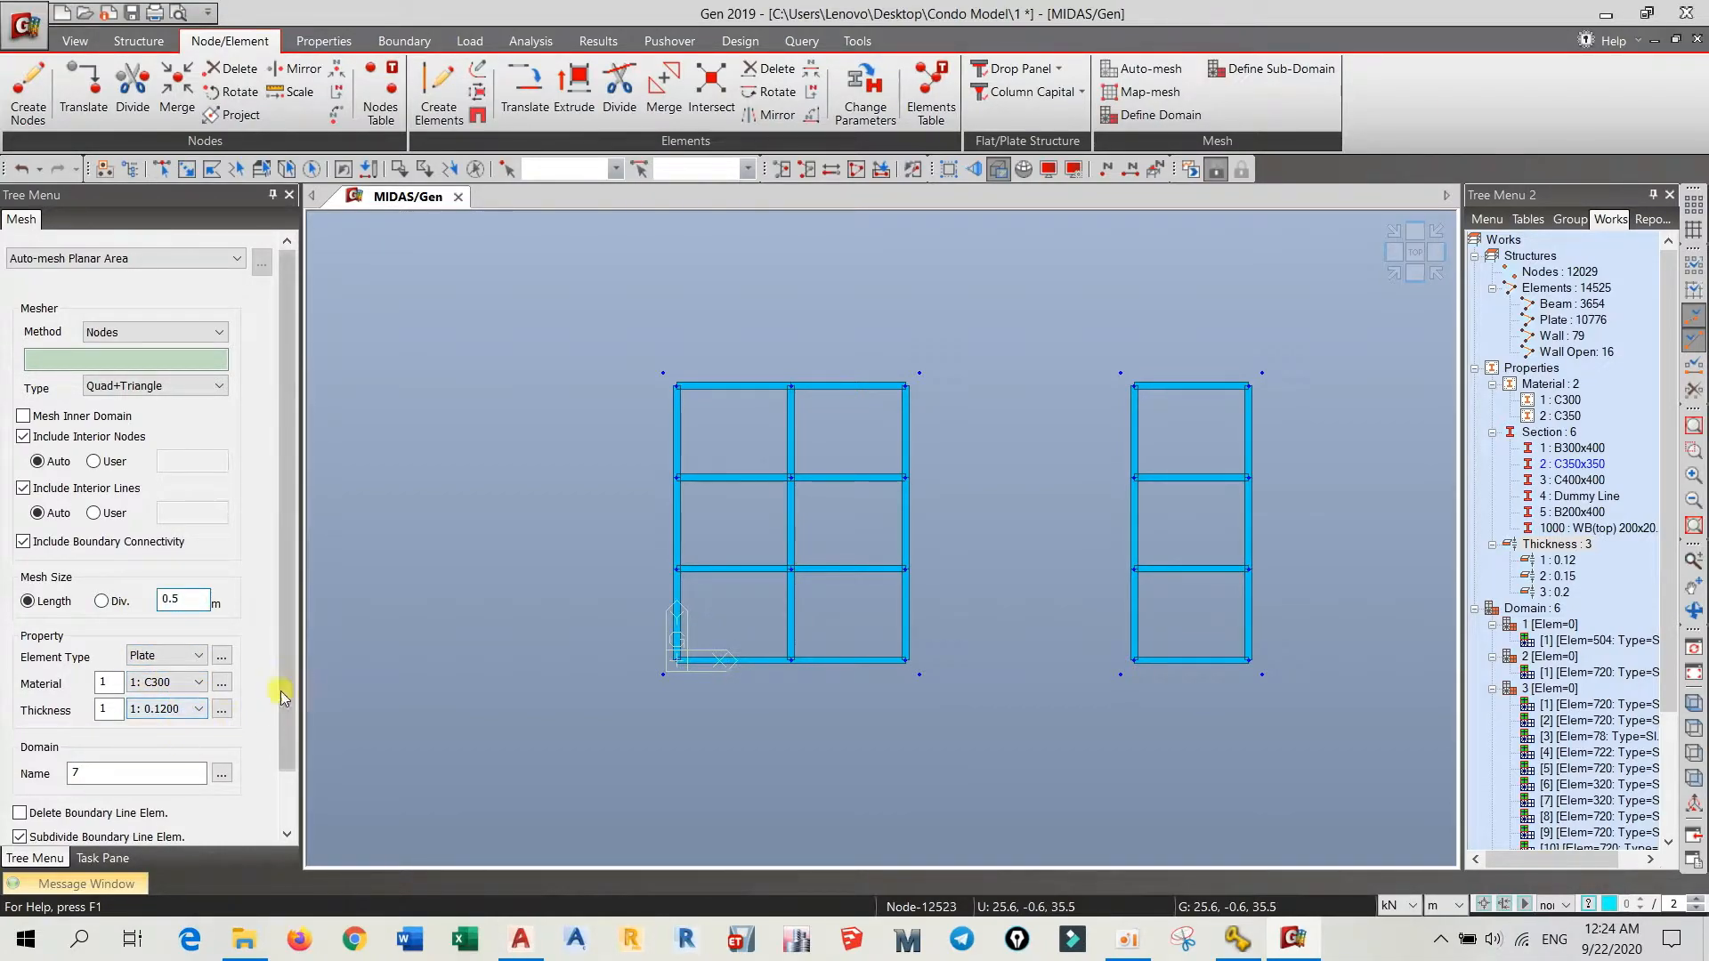
pyautogui.moveTo(281, 694); pyautogui.dragTo(328, 629)
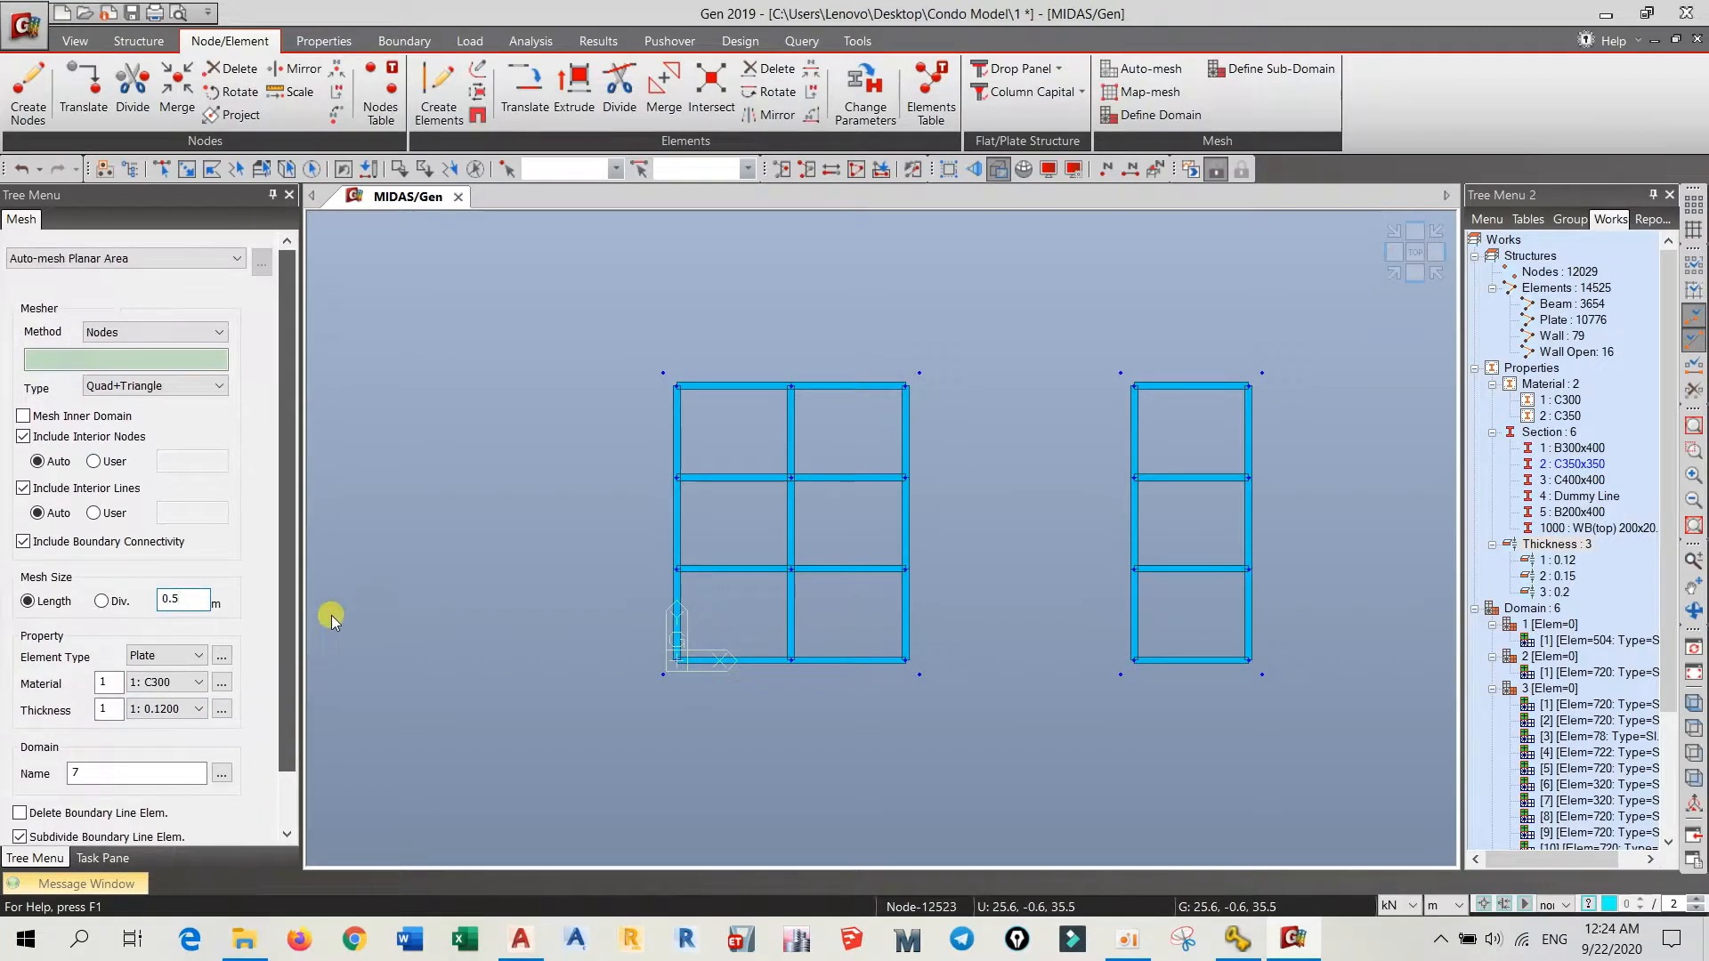
# - Mesh the slab overhang around the wider roof block from its four outer offset corner nodes as 0.12 m C300 plates
pyautogui.click(112, 359)
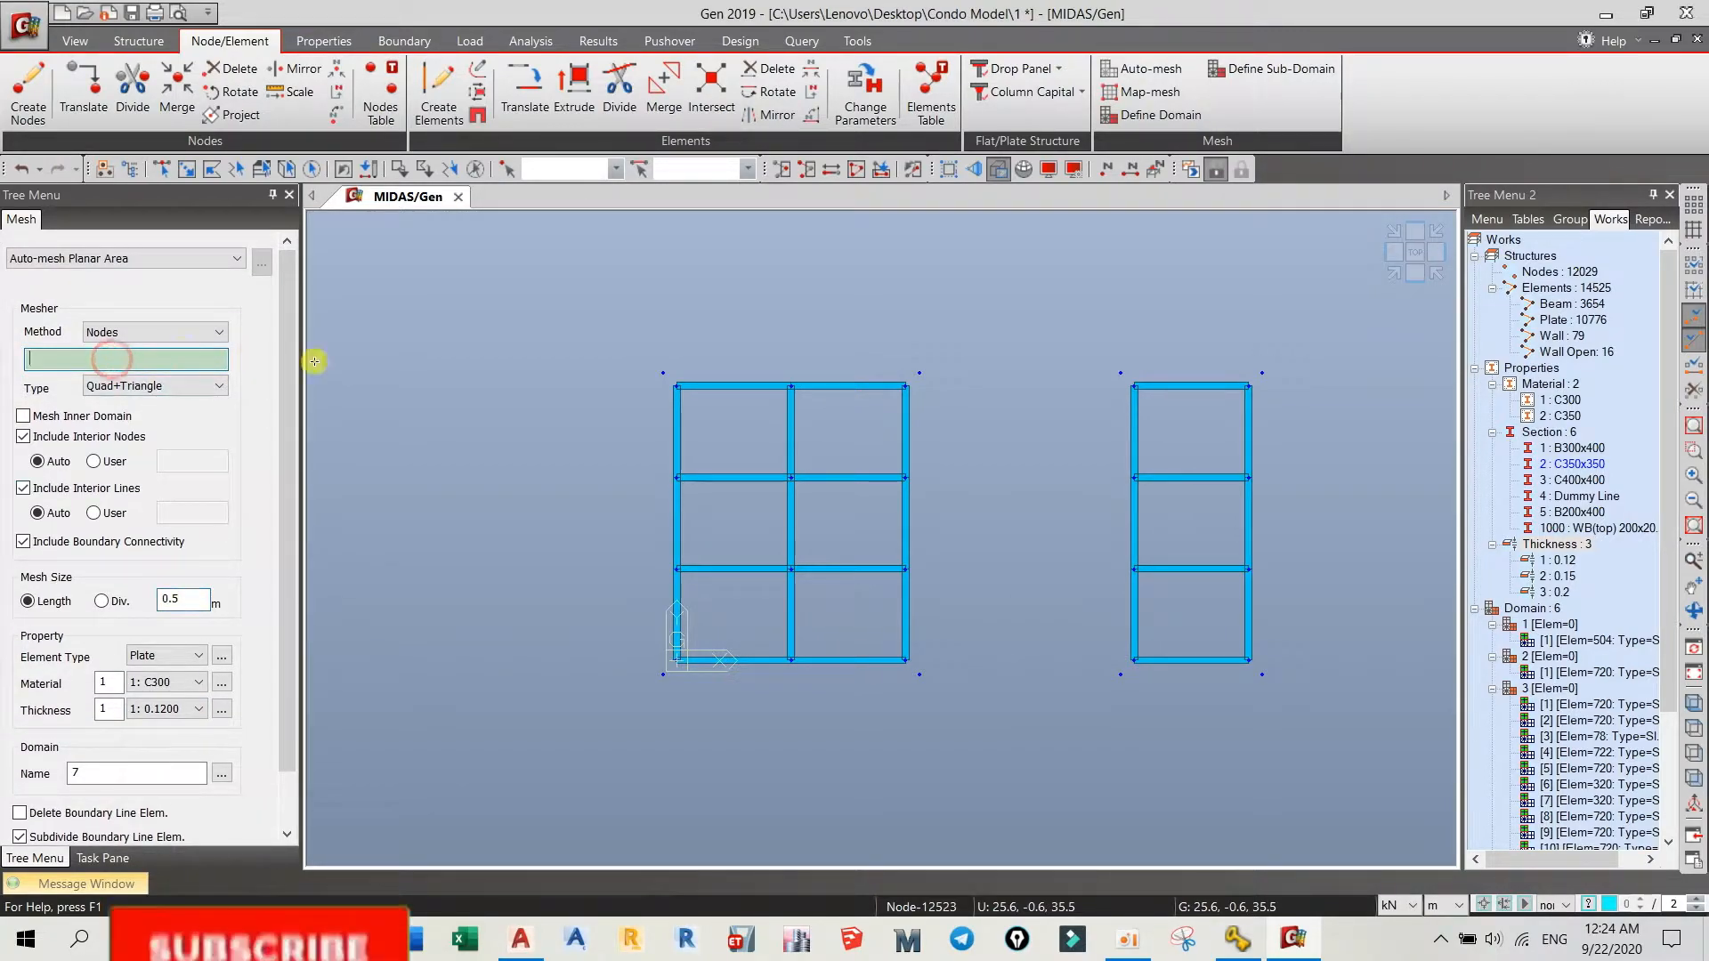
pyautogui.click(659, 367)
pyautogui.click(925, 366)
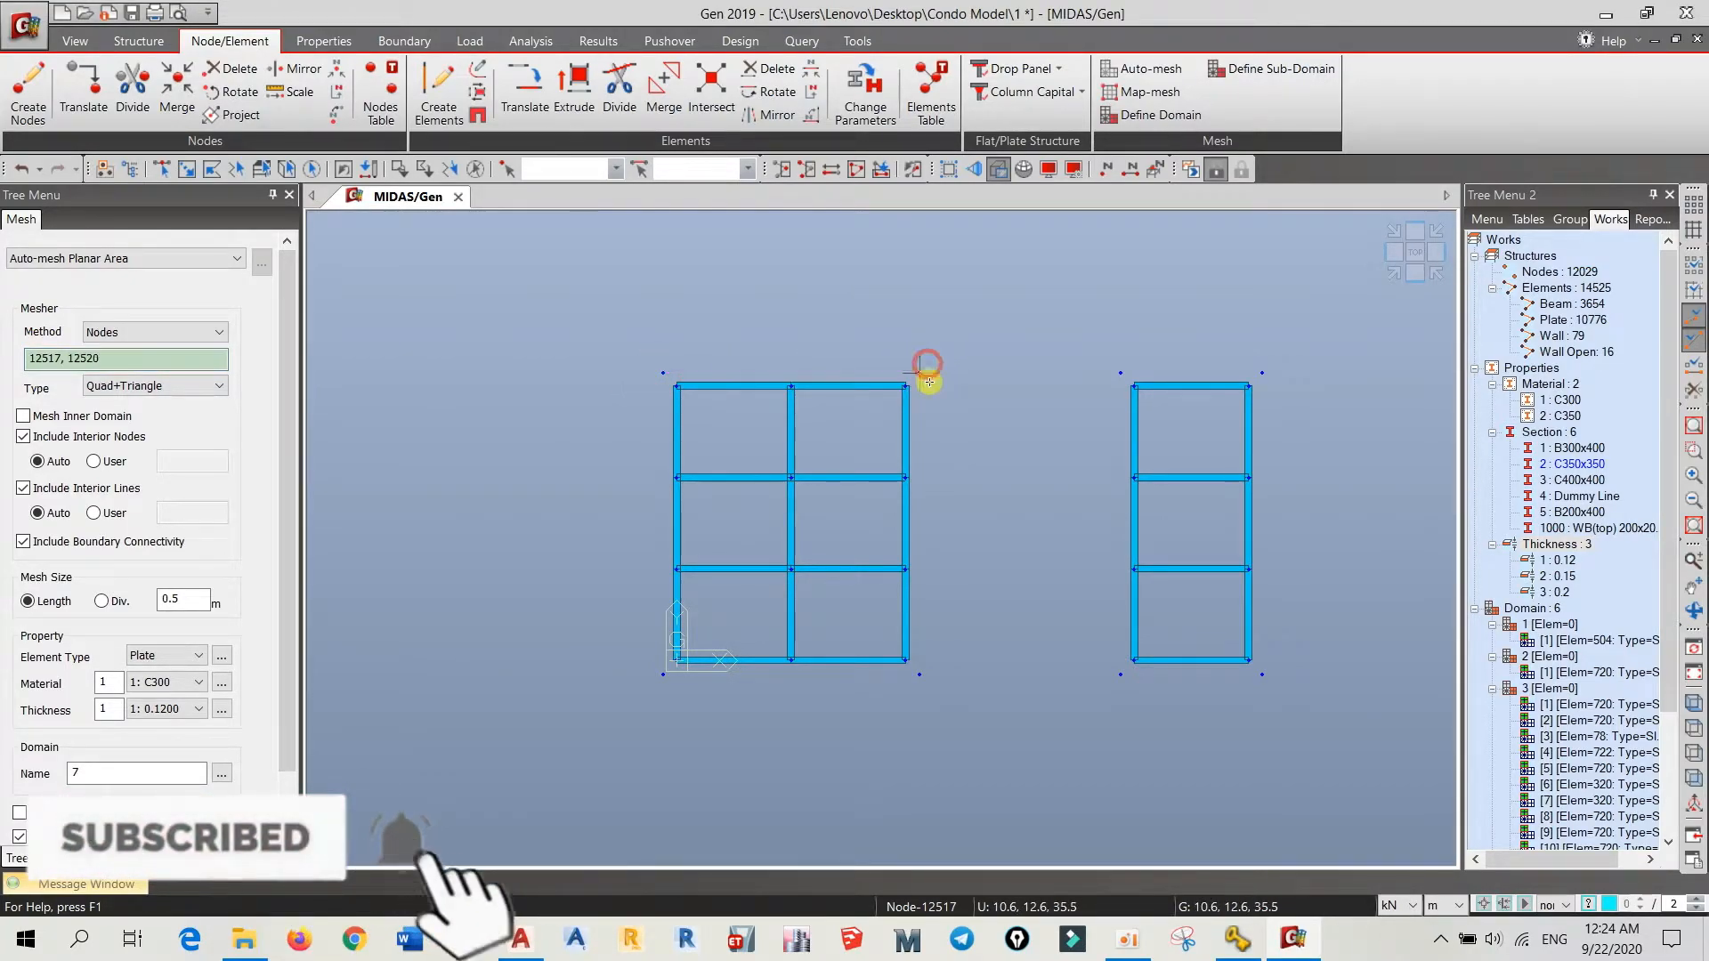
pyautogui.click(920, 674)
pyautogui.click(659, 678)
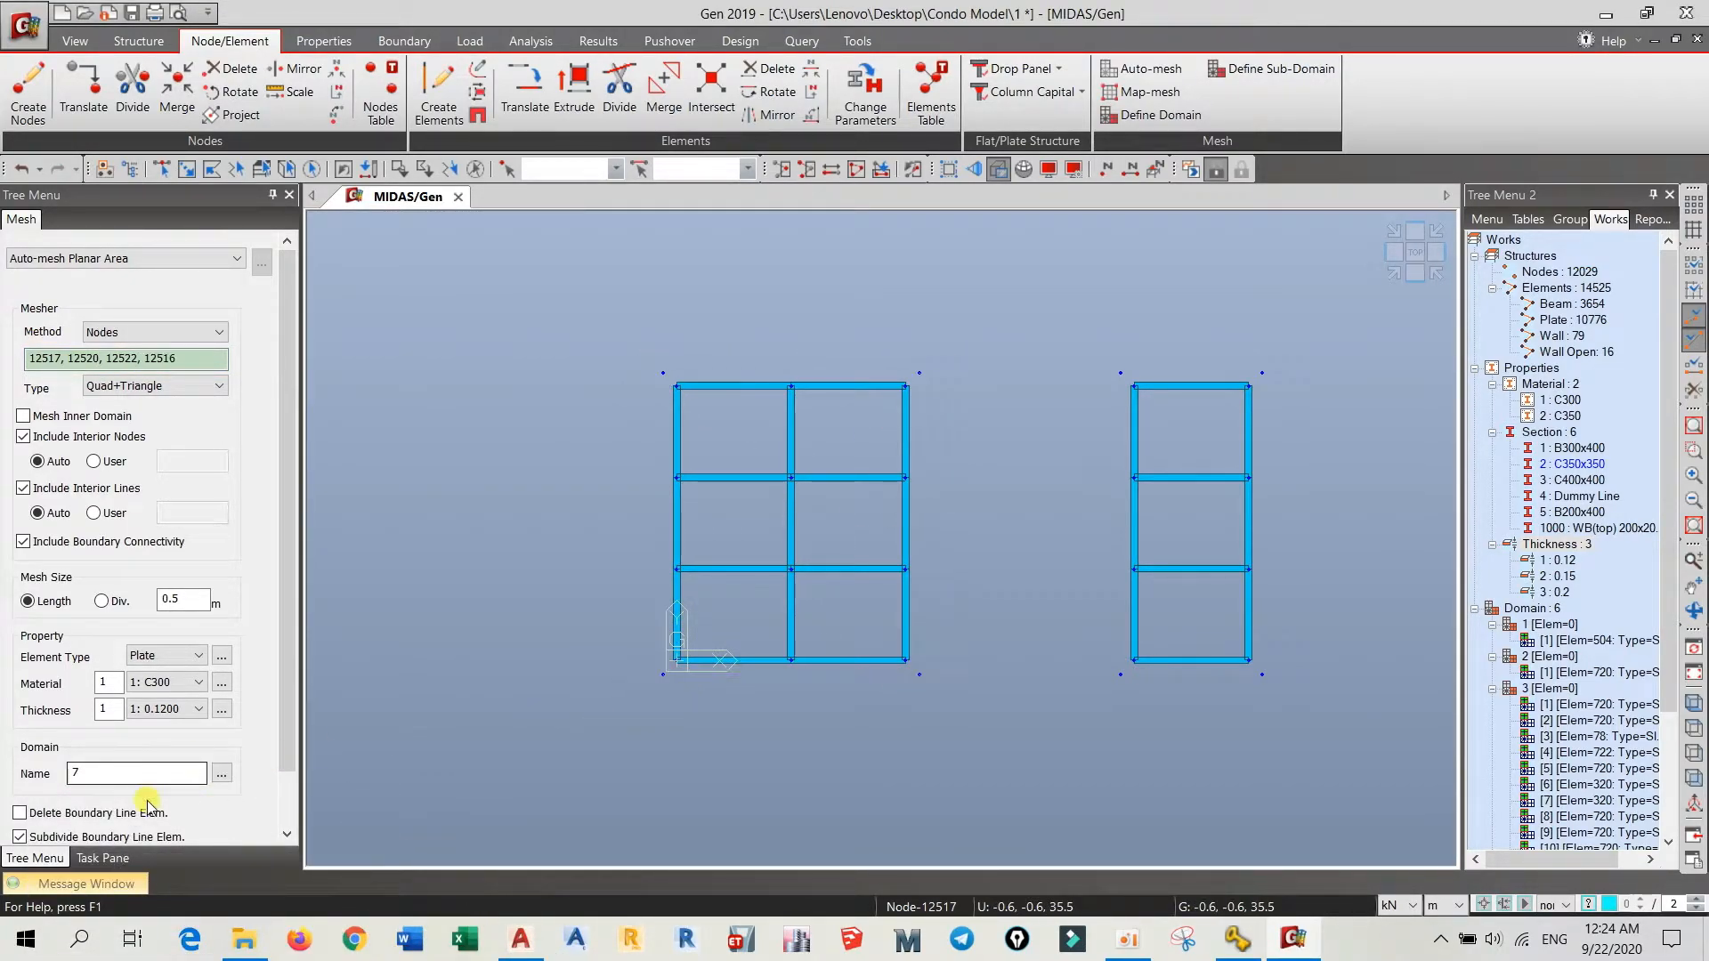
pyautogui.scroll(-2, 290, 664)
pyautogui.click(126, 804)
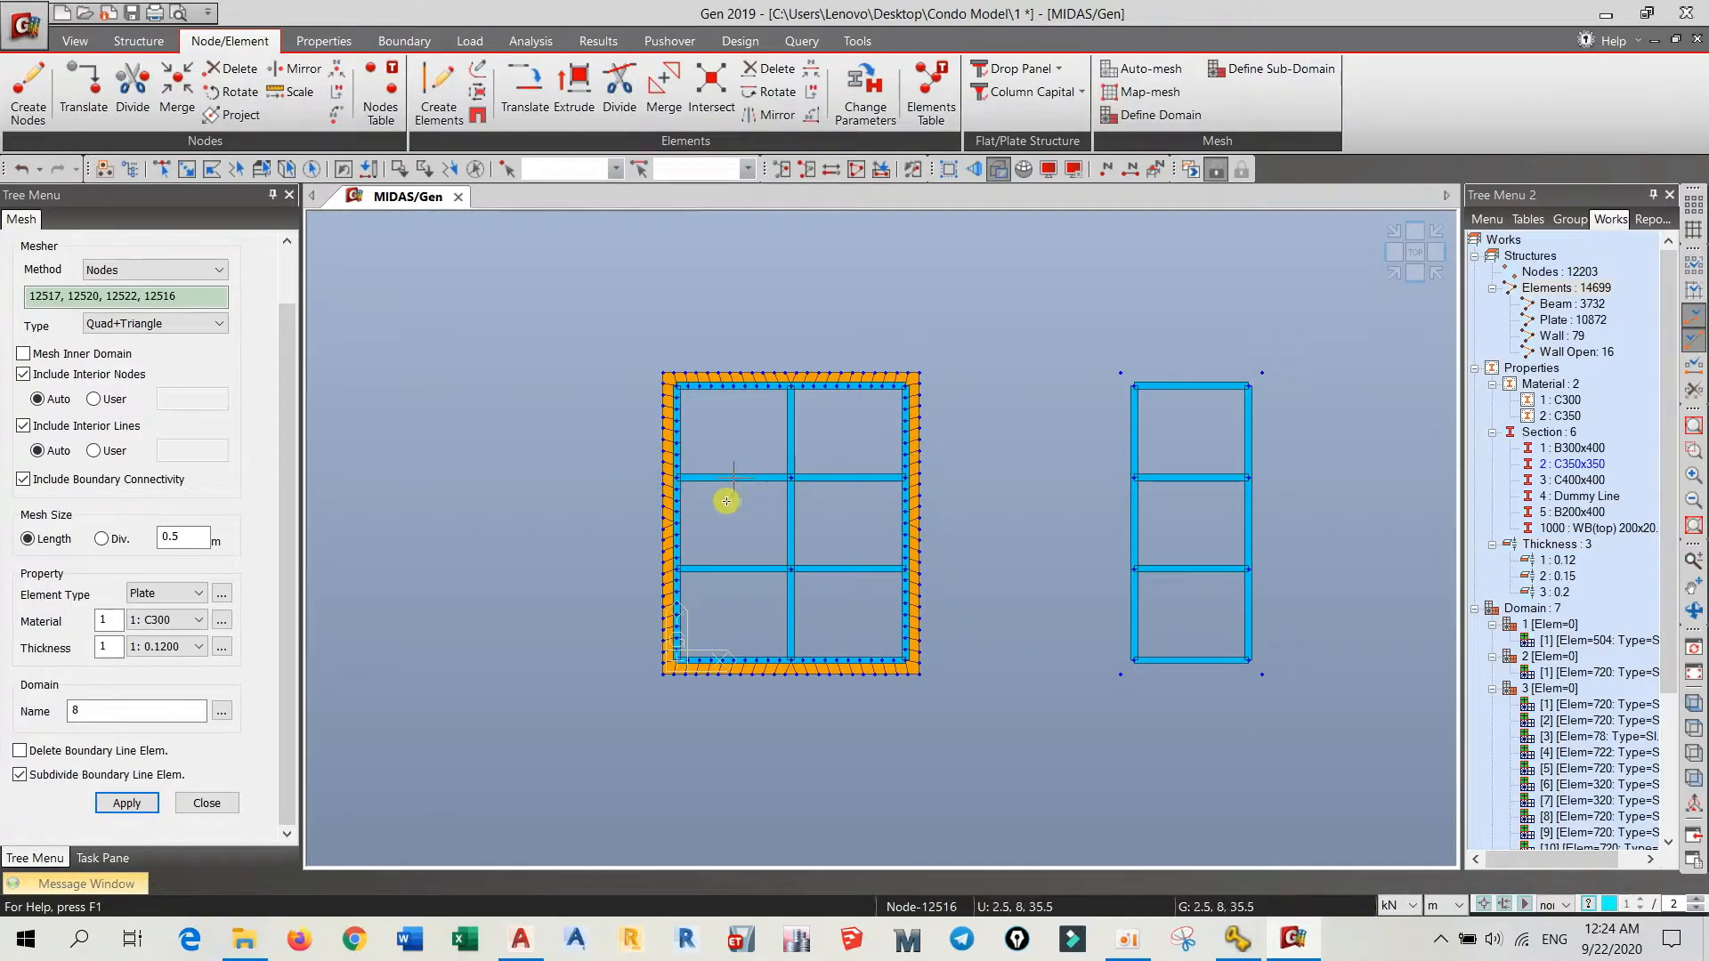
# - Hide the node symbols and restore the top view centred on the wider roof block
pyautogui.click(1048, 169)
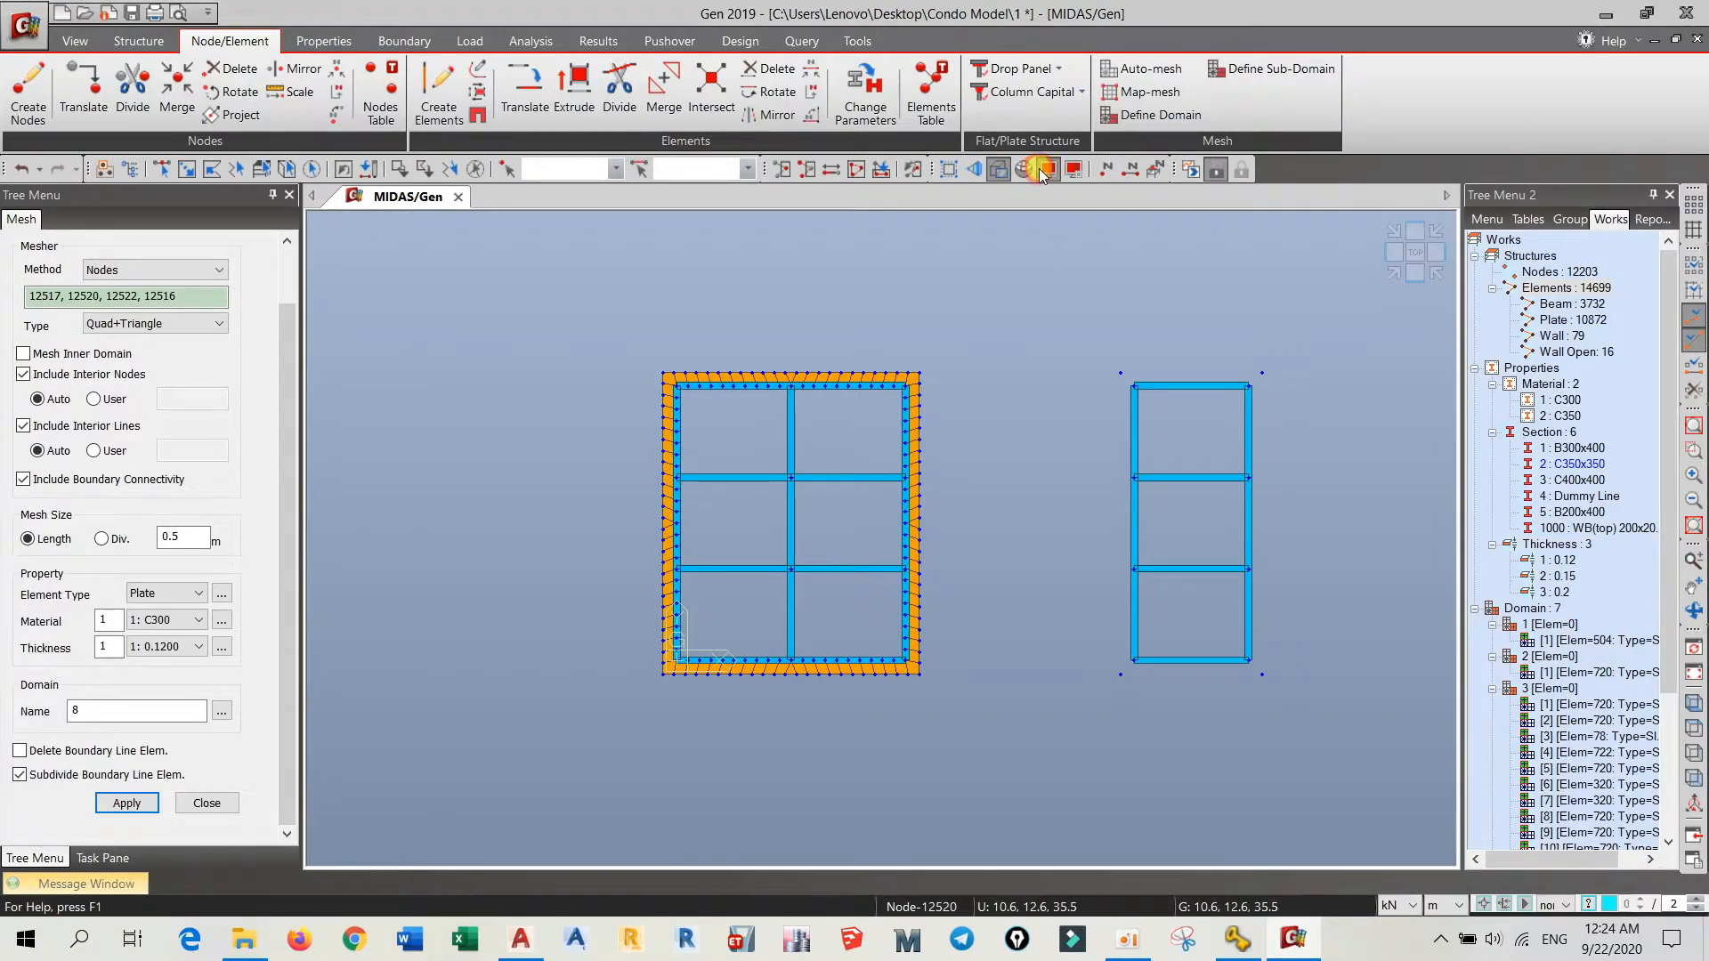
pyautogui.click(703, 335)
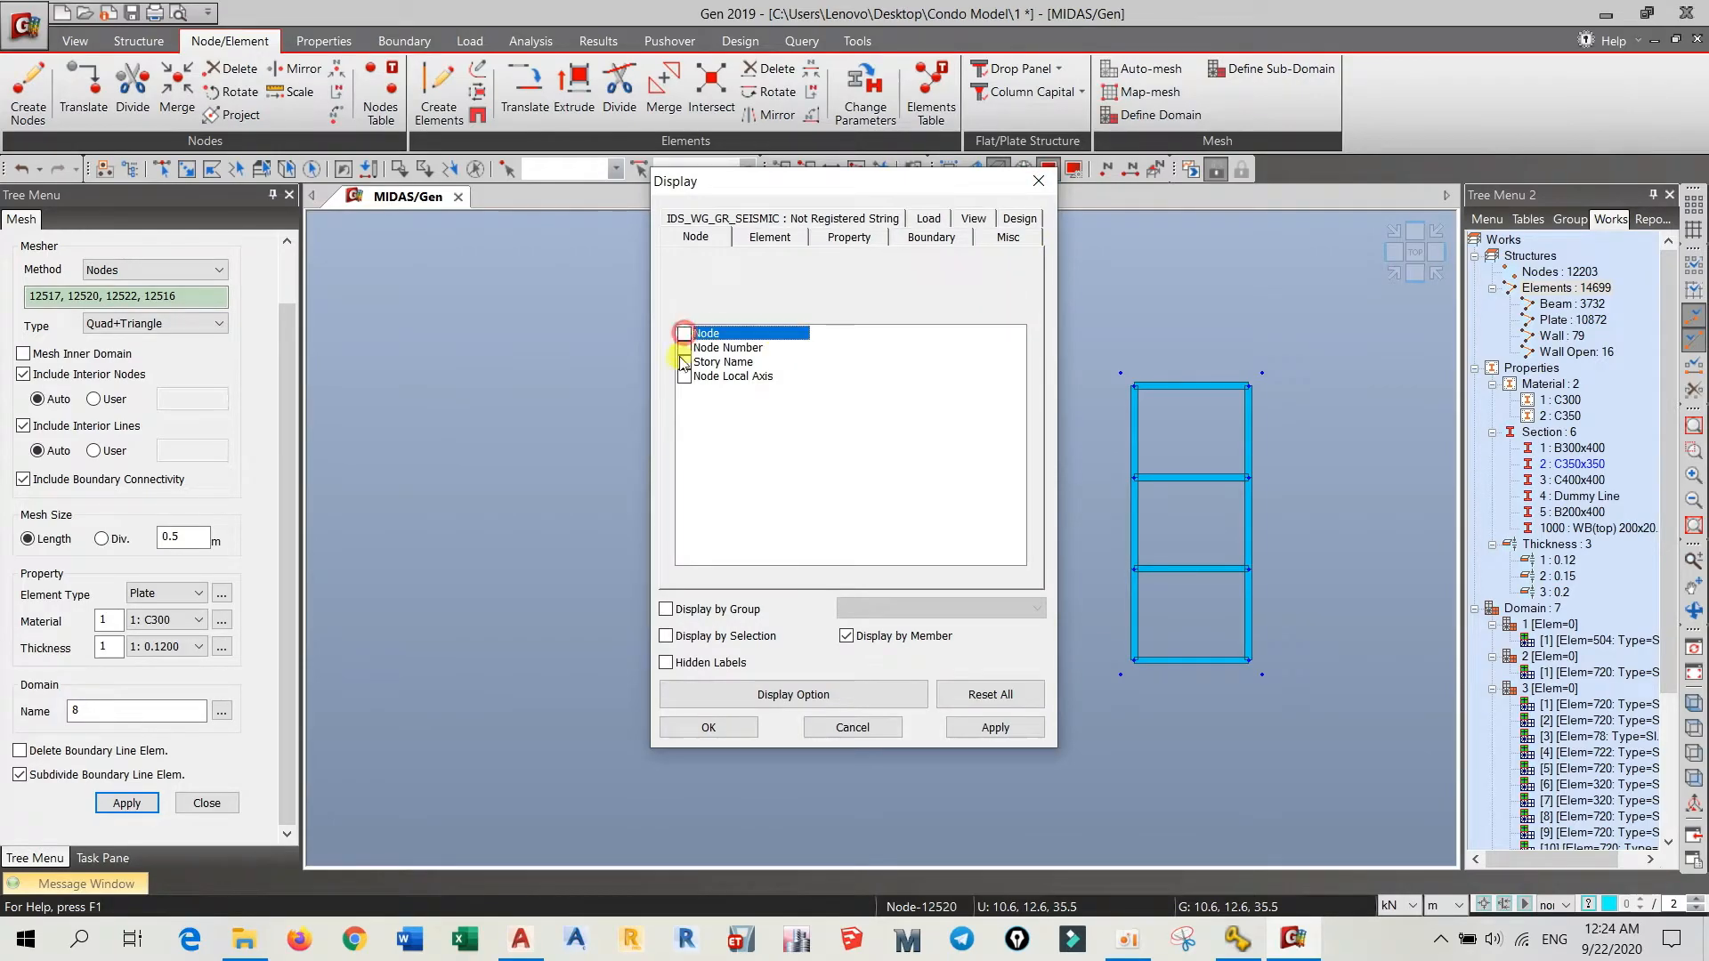
pyautogui.click(708, 727)
pyautogui.moveTo(777, 615)
pyautogui.keyDown('ctrl'); pyautogui.mouseDown(button='middle')
pyautogui.moveTo(804, 424)
pyautogui.moveTo(787, 587)
pyautogui.mouseUp(button='middle'); pyautogui.keyUp('ctrl')
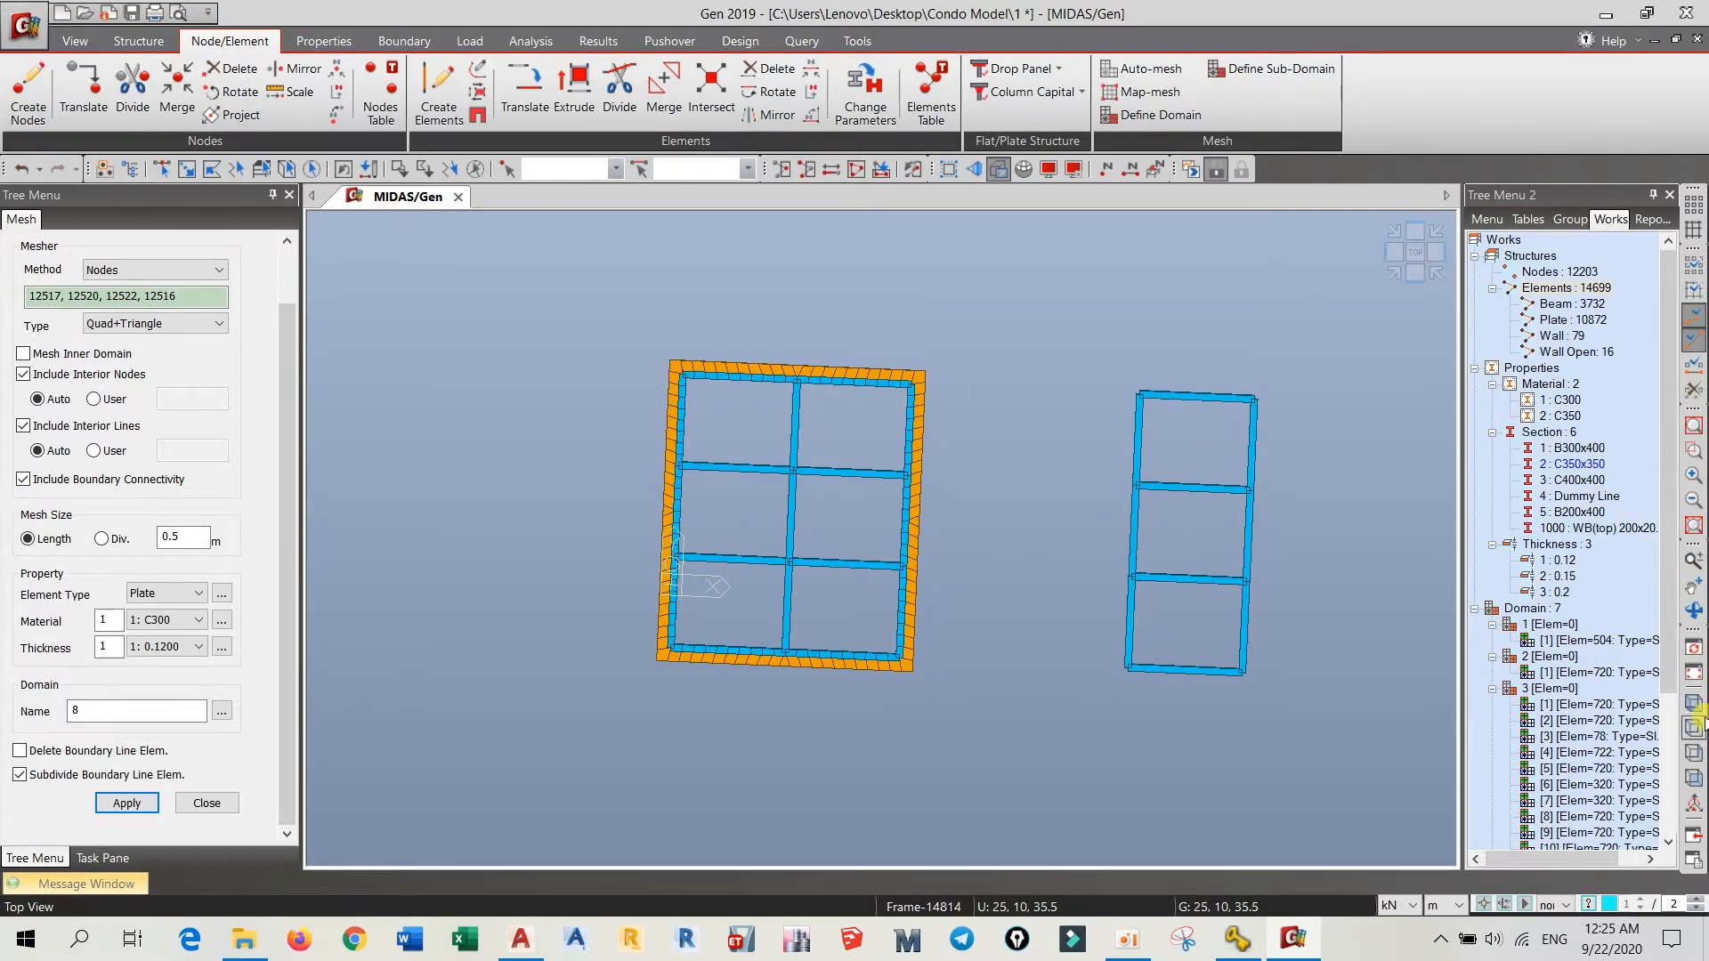
pyautogui.click(1699, 742)
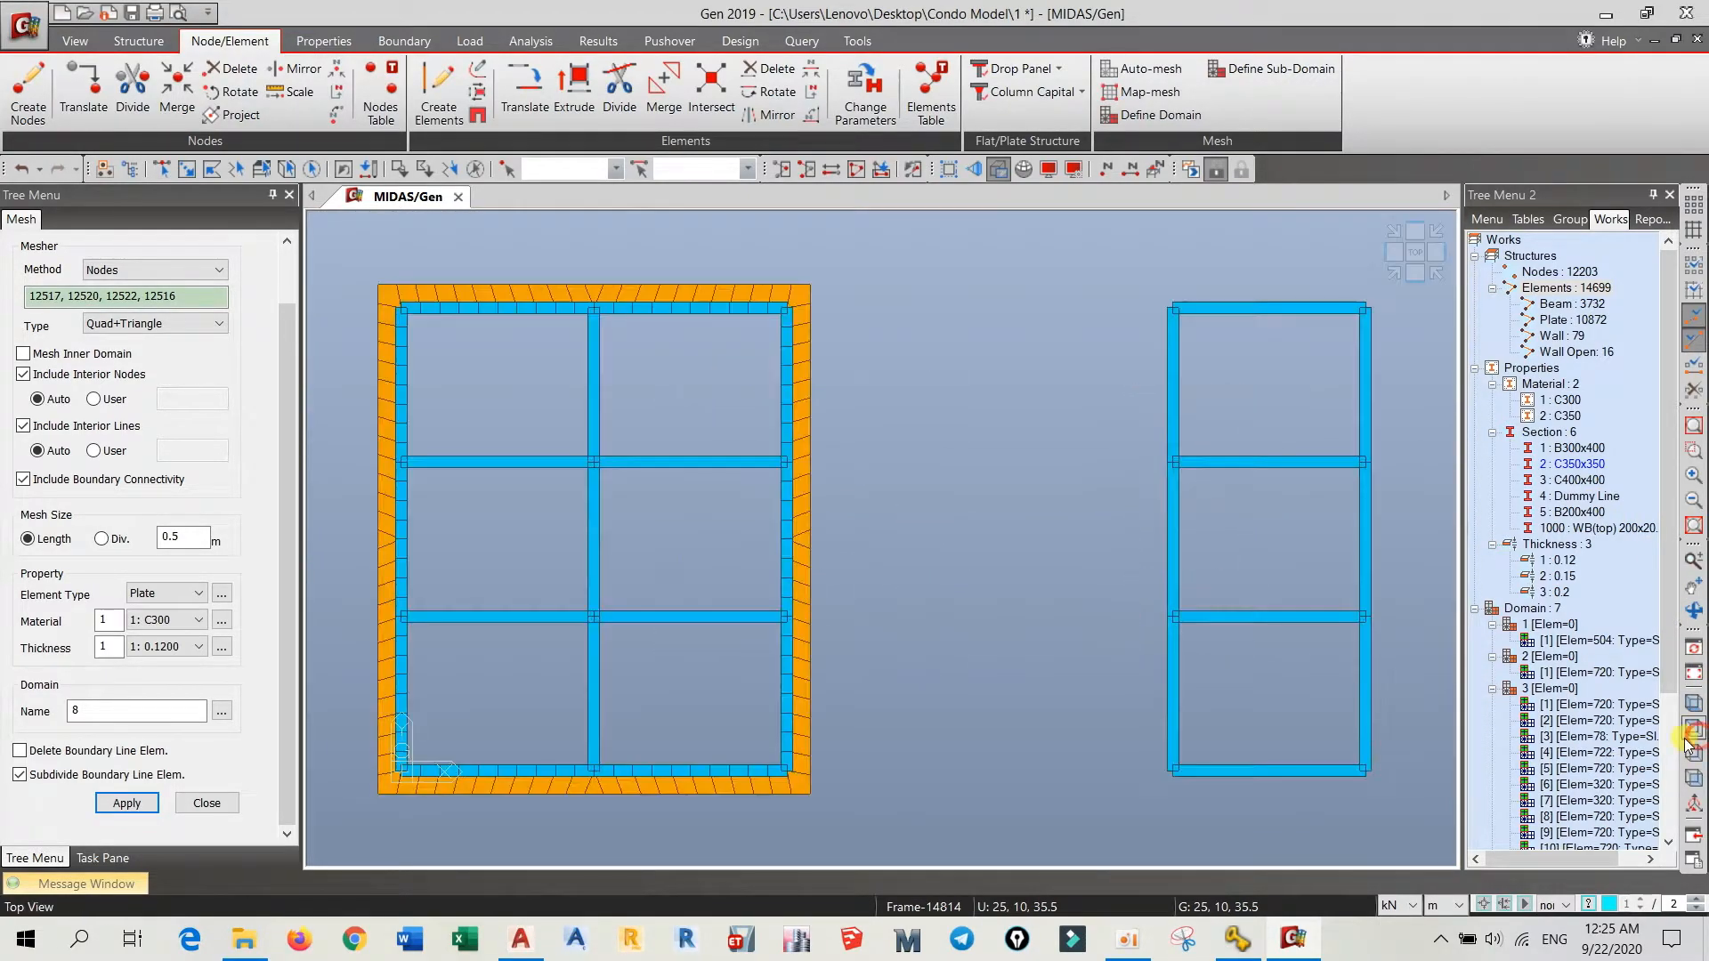
pyautogui.moveTo(534, 507); pyautogui.dragTo(729, 519, button='middle')
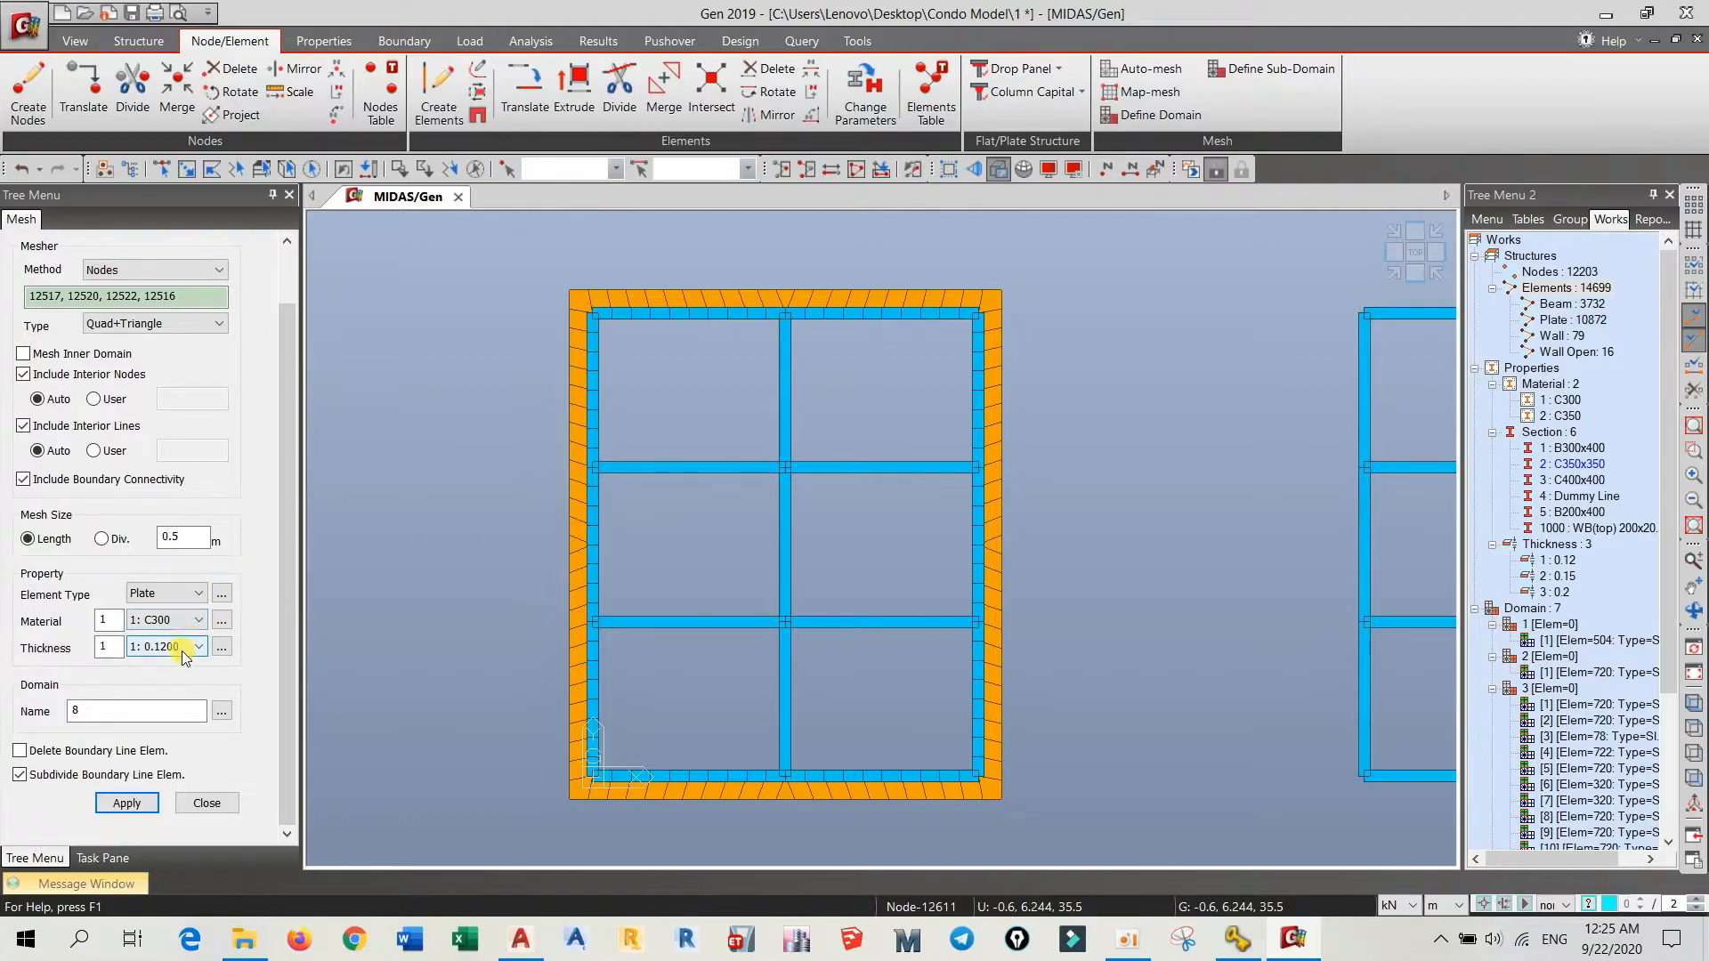
# - Mesh the slab inside the wider roof block's perimeter beams from its four beam corner nodes as 0.12 m C300 plates
pyautogui.click(185, 296)
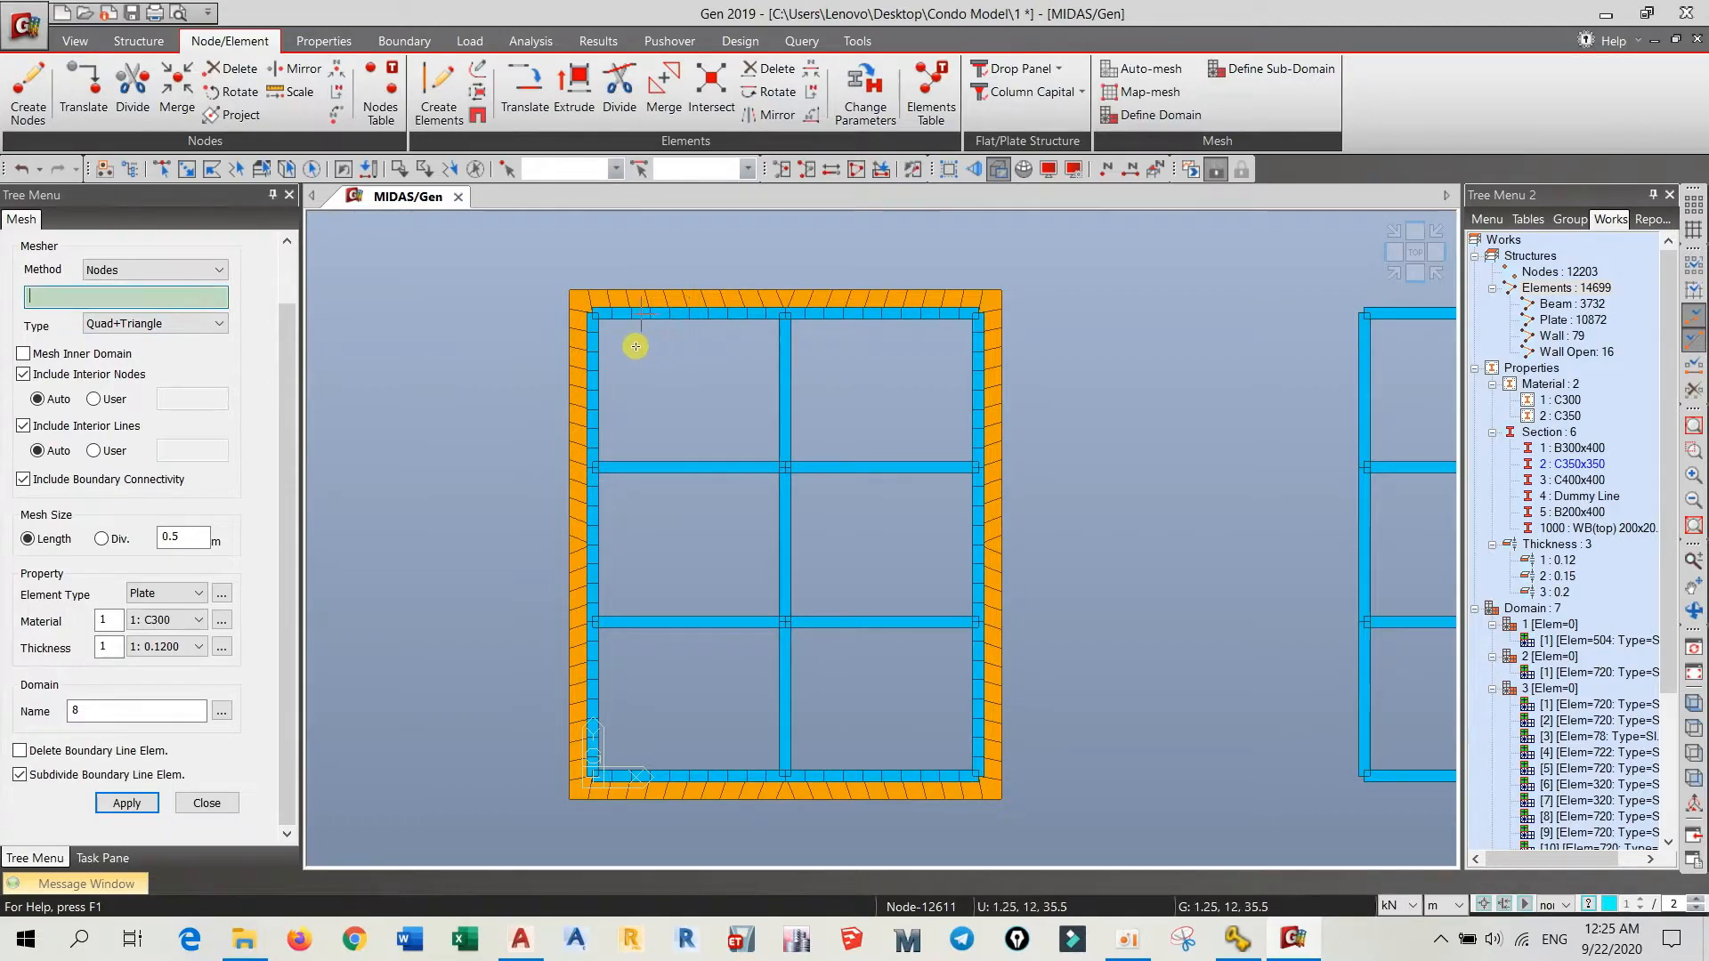
pyautogui.click(594, 314)
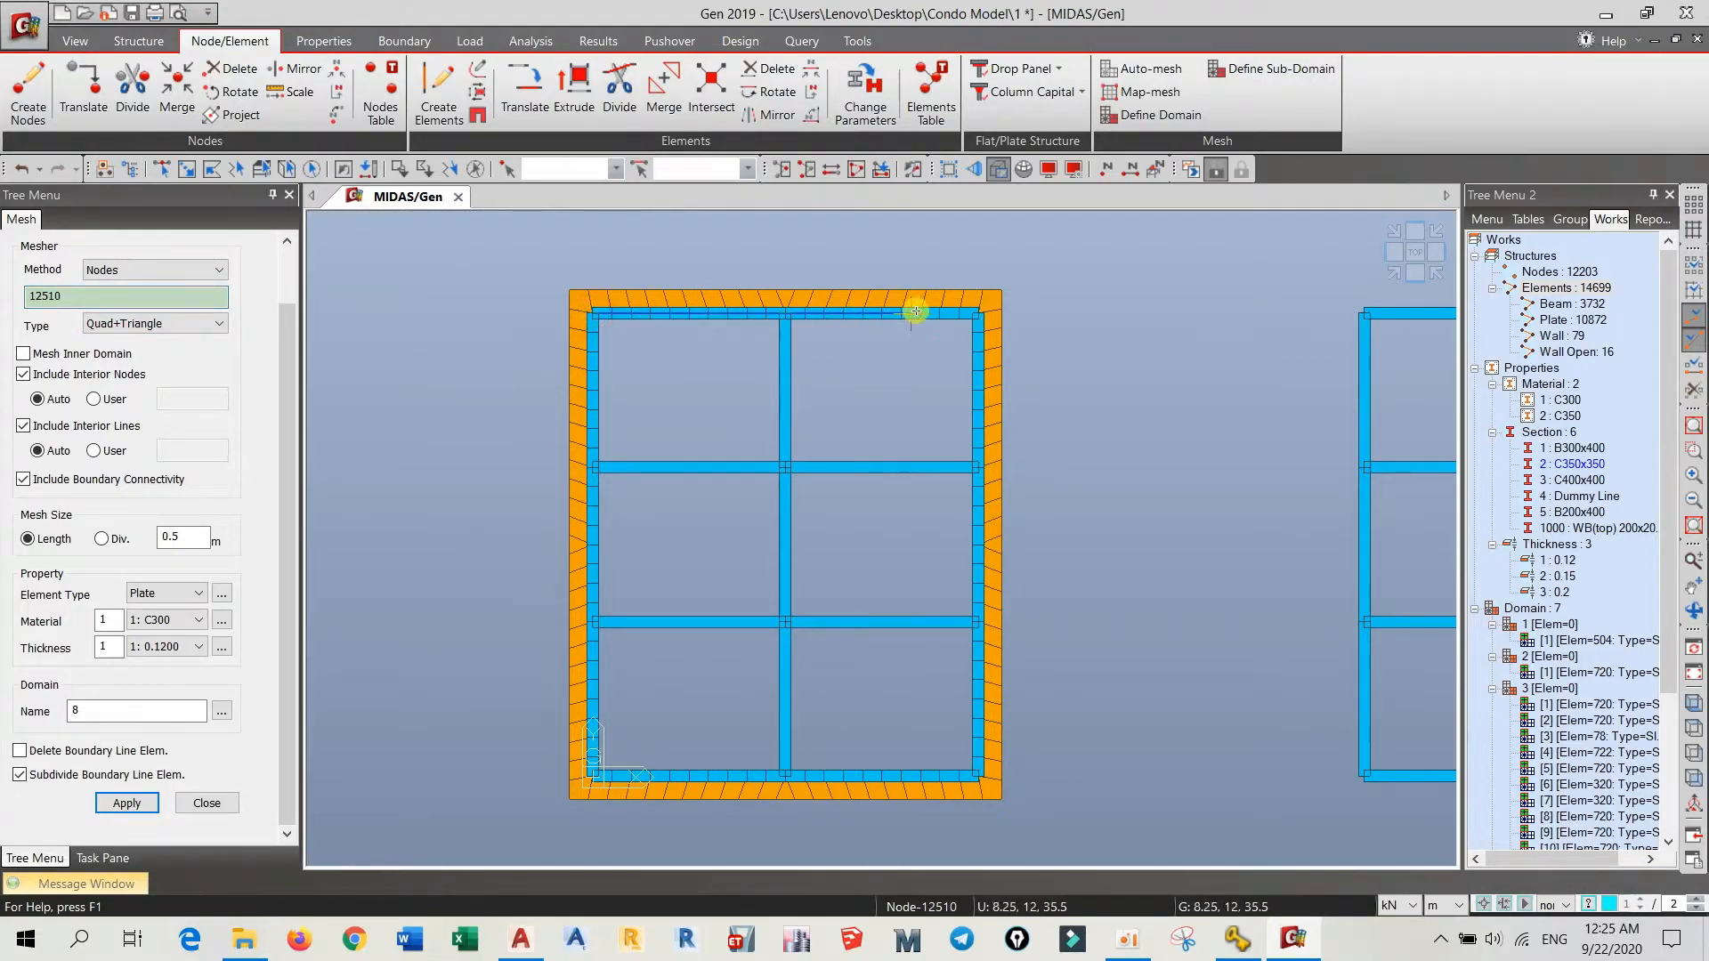
pyautogui.click(977, 314)
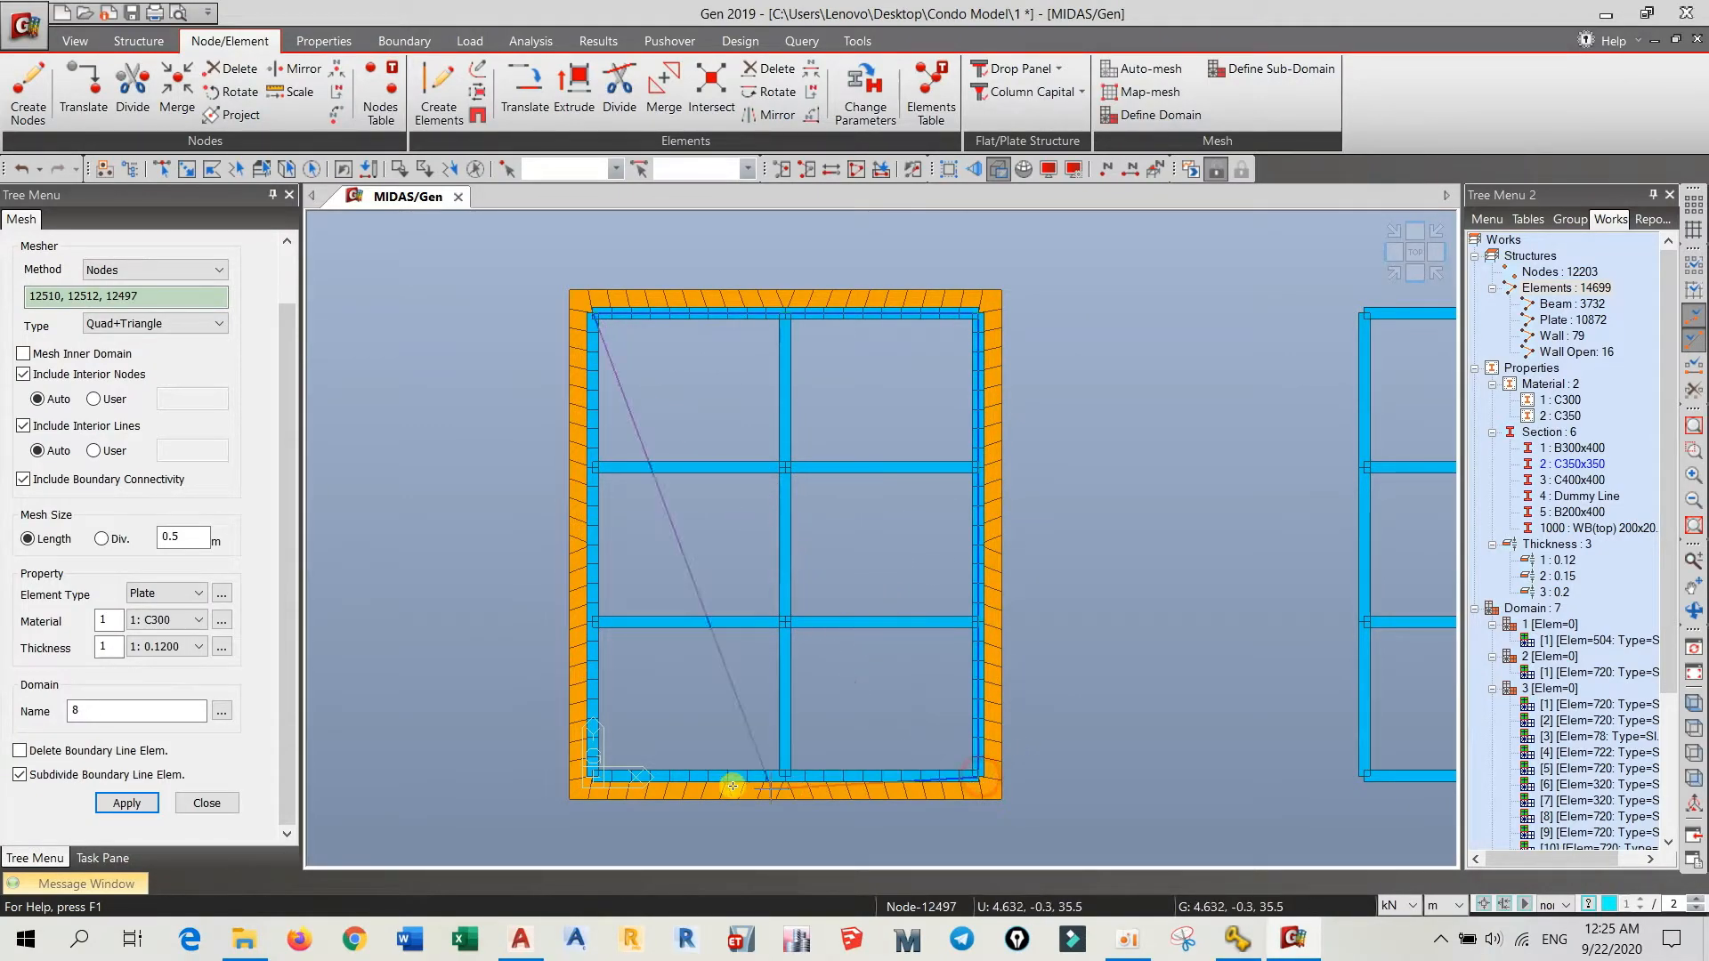
pyautogui.click(596, 776)
pyautogui.click(595, 777)
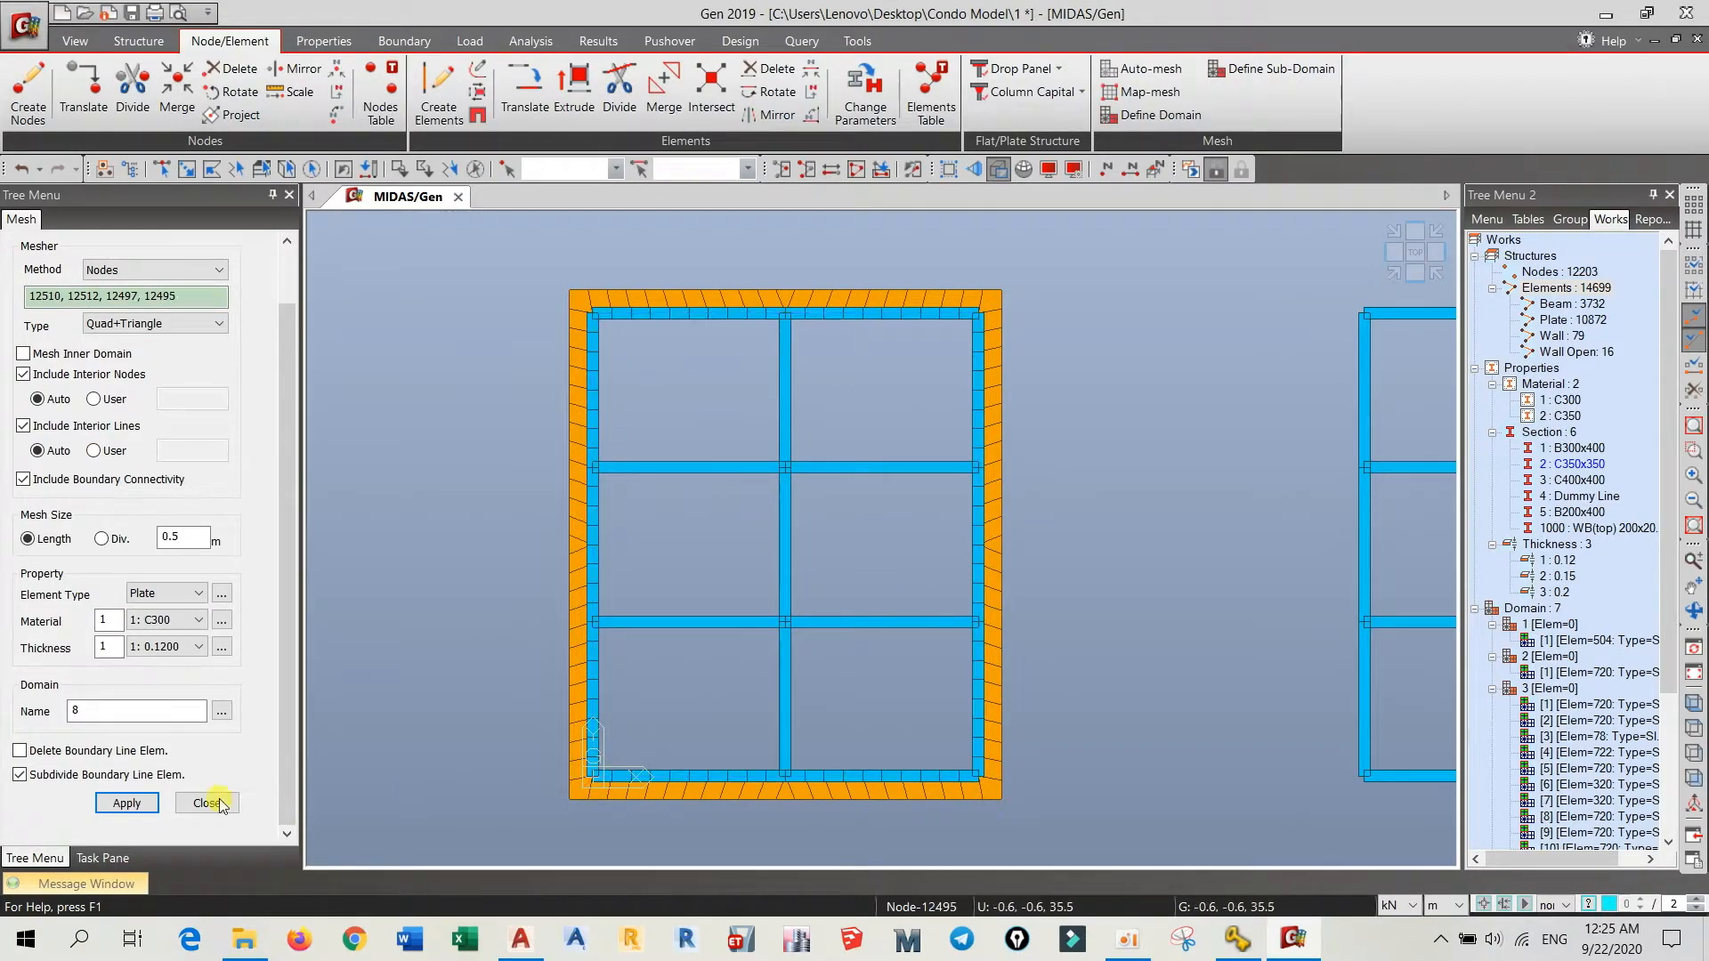
pyautogui.click(134, 804)
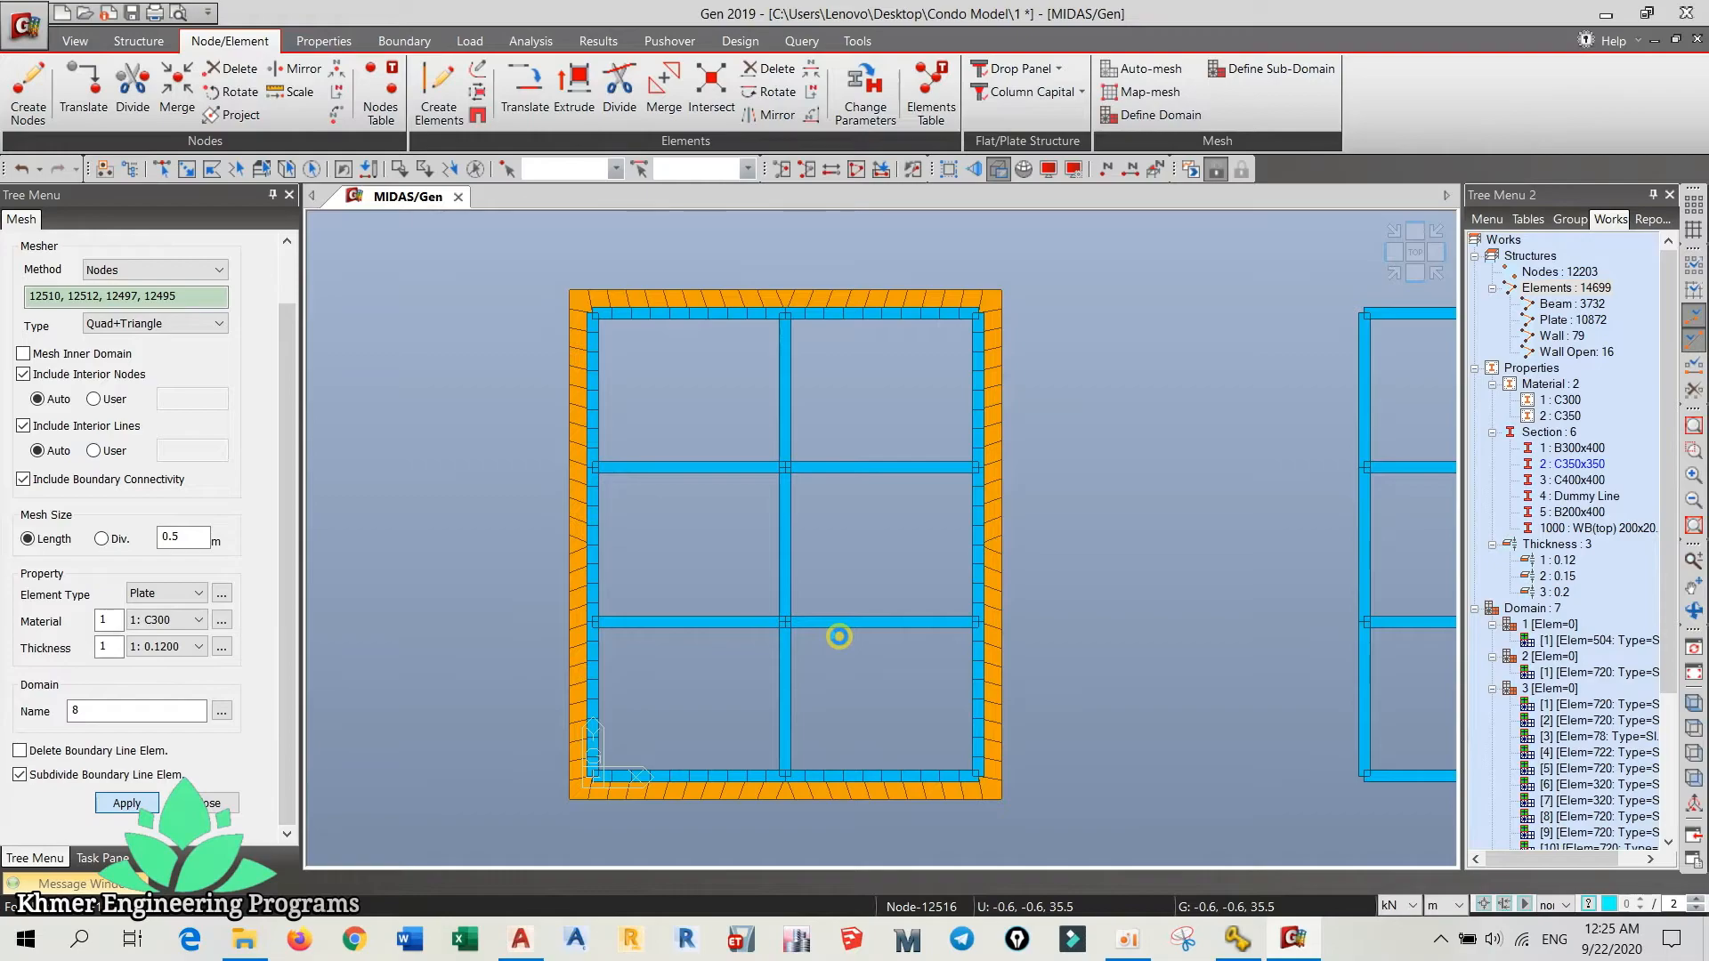
# - Display the node symbols again with the narrow roof block in view
pyautogui.moveTo(962, 602); pyautogui.dragTo(591, 602, button='middle')
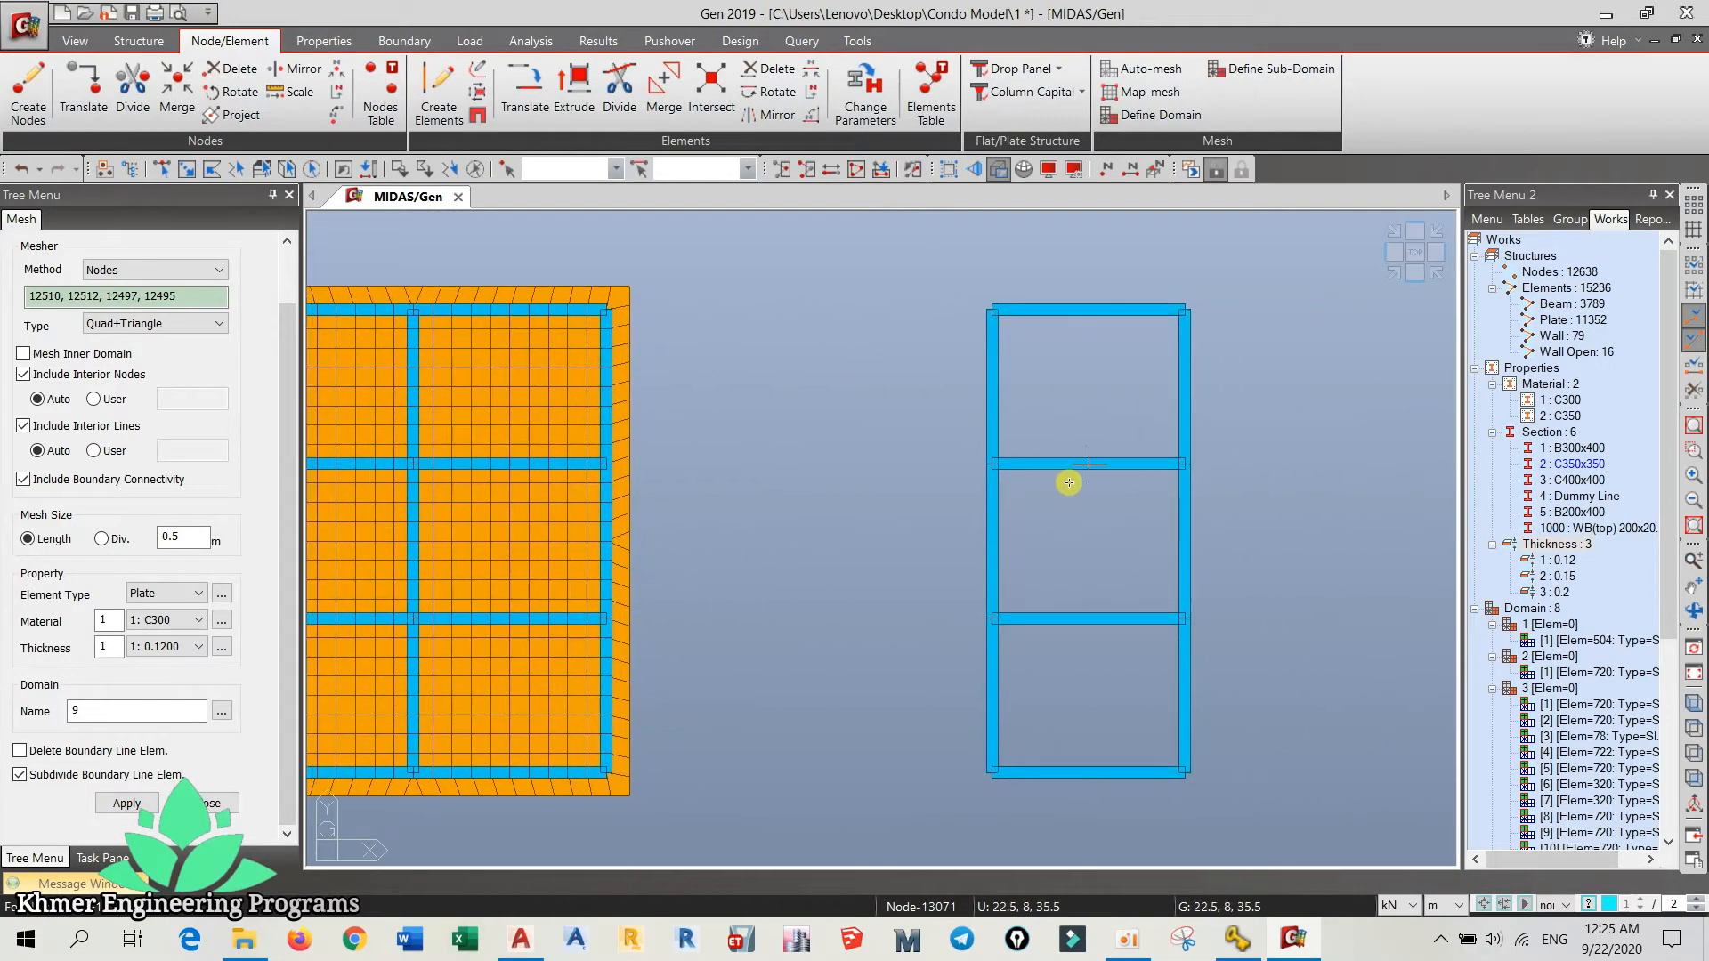
pyautogui.moveTo(1086, 473); pyautogui.dragTo(1000, 534, button='middle')
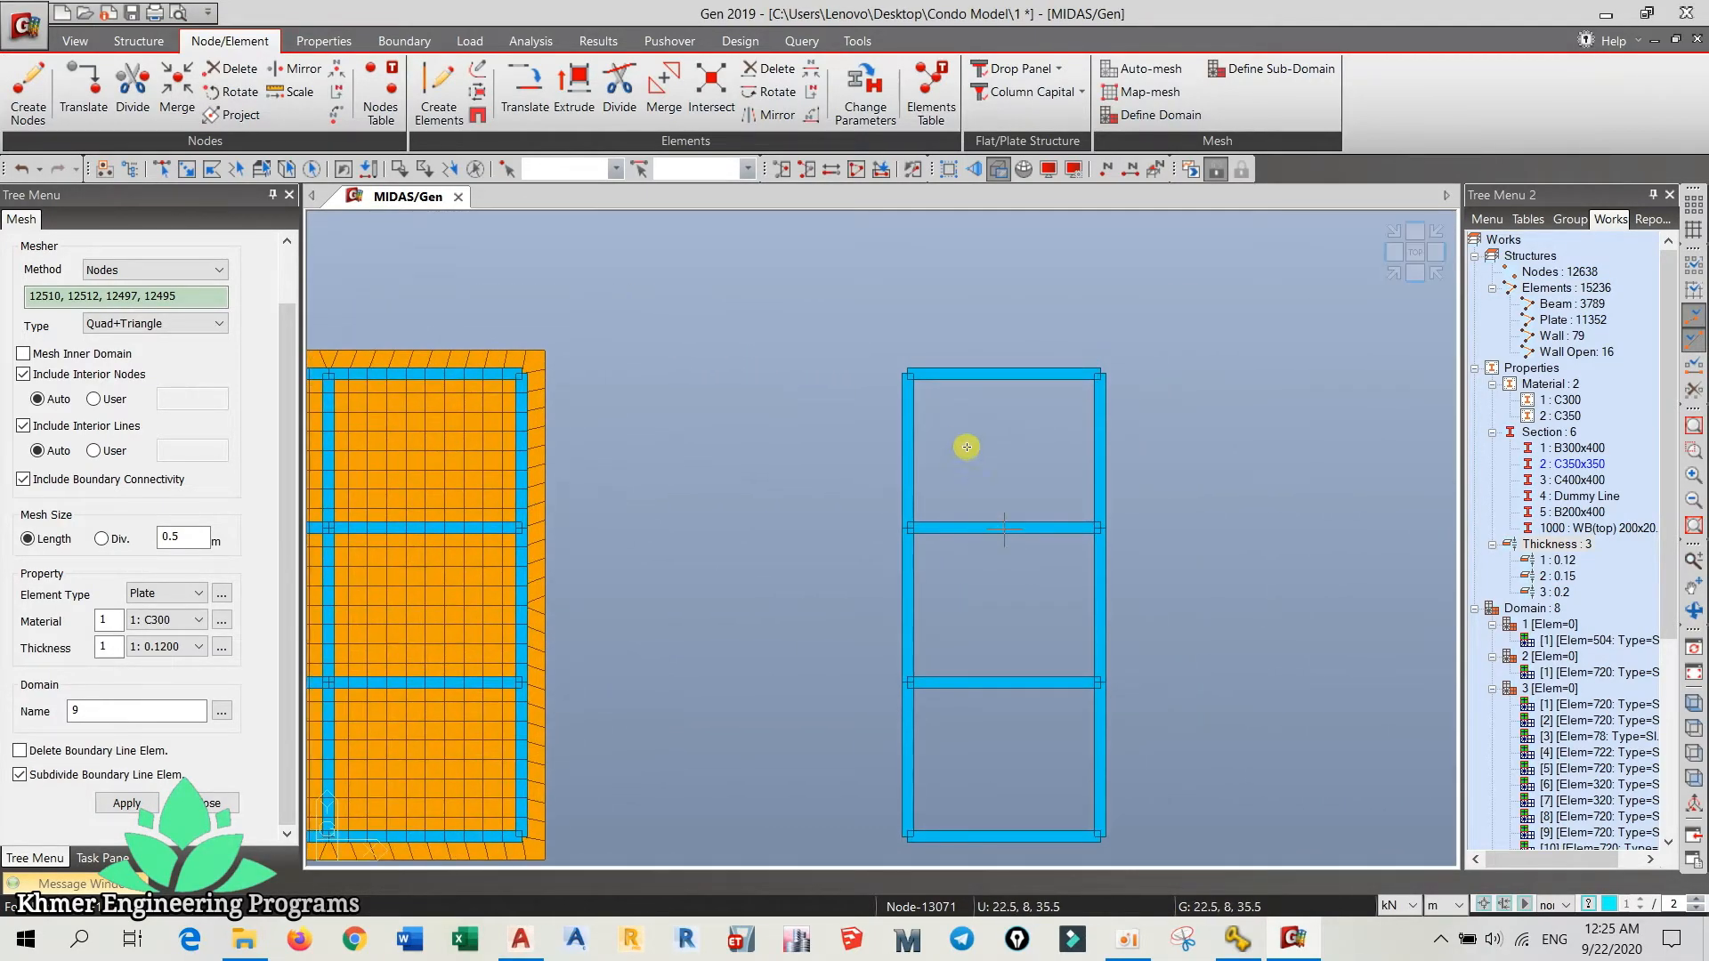
pyautogui.click(1049, 167)
pyautogui.click(685, 334)
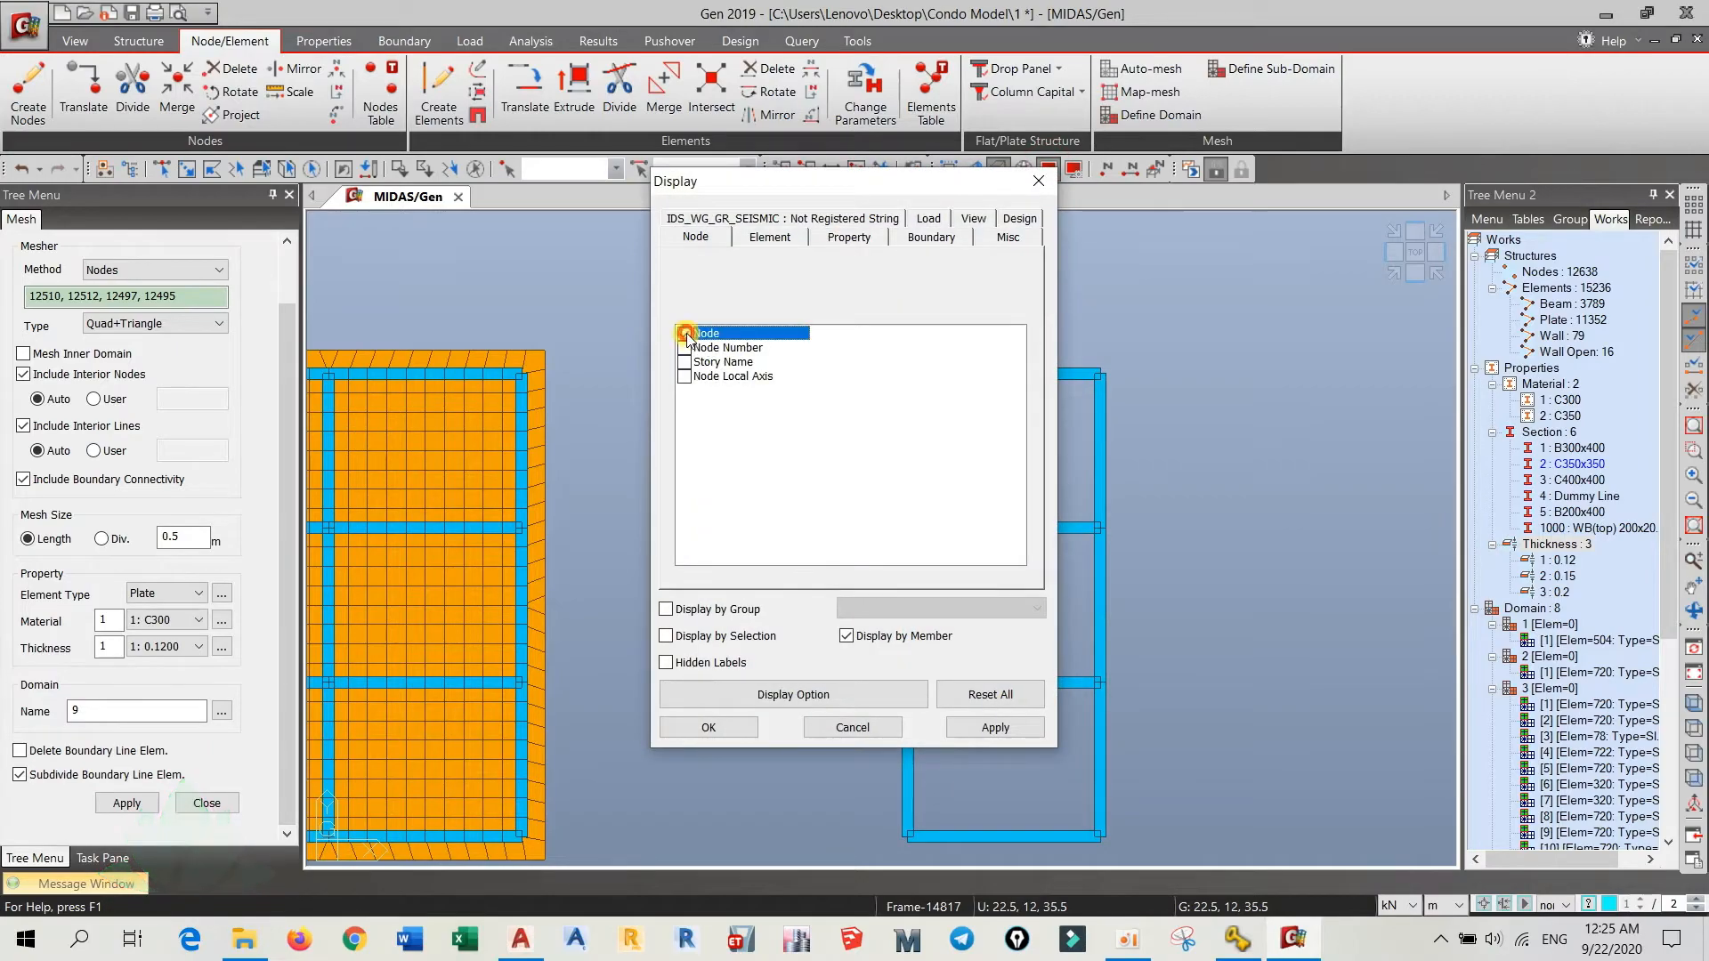
pyautogui.click(709, 727)
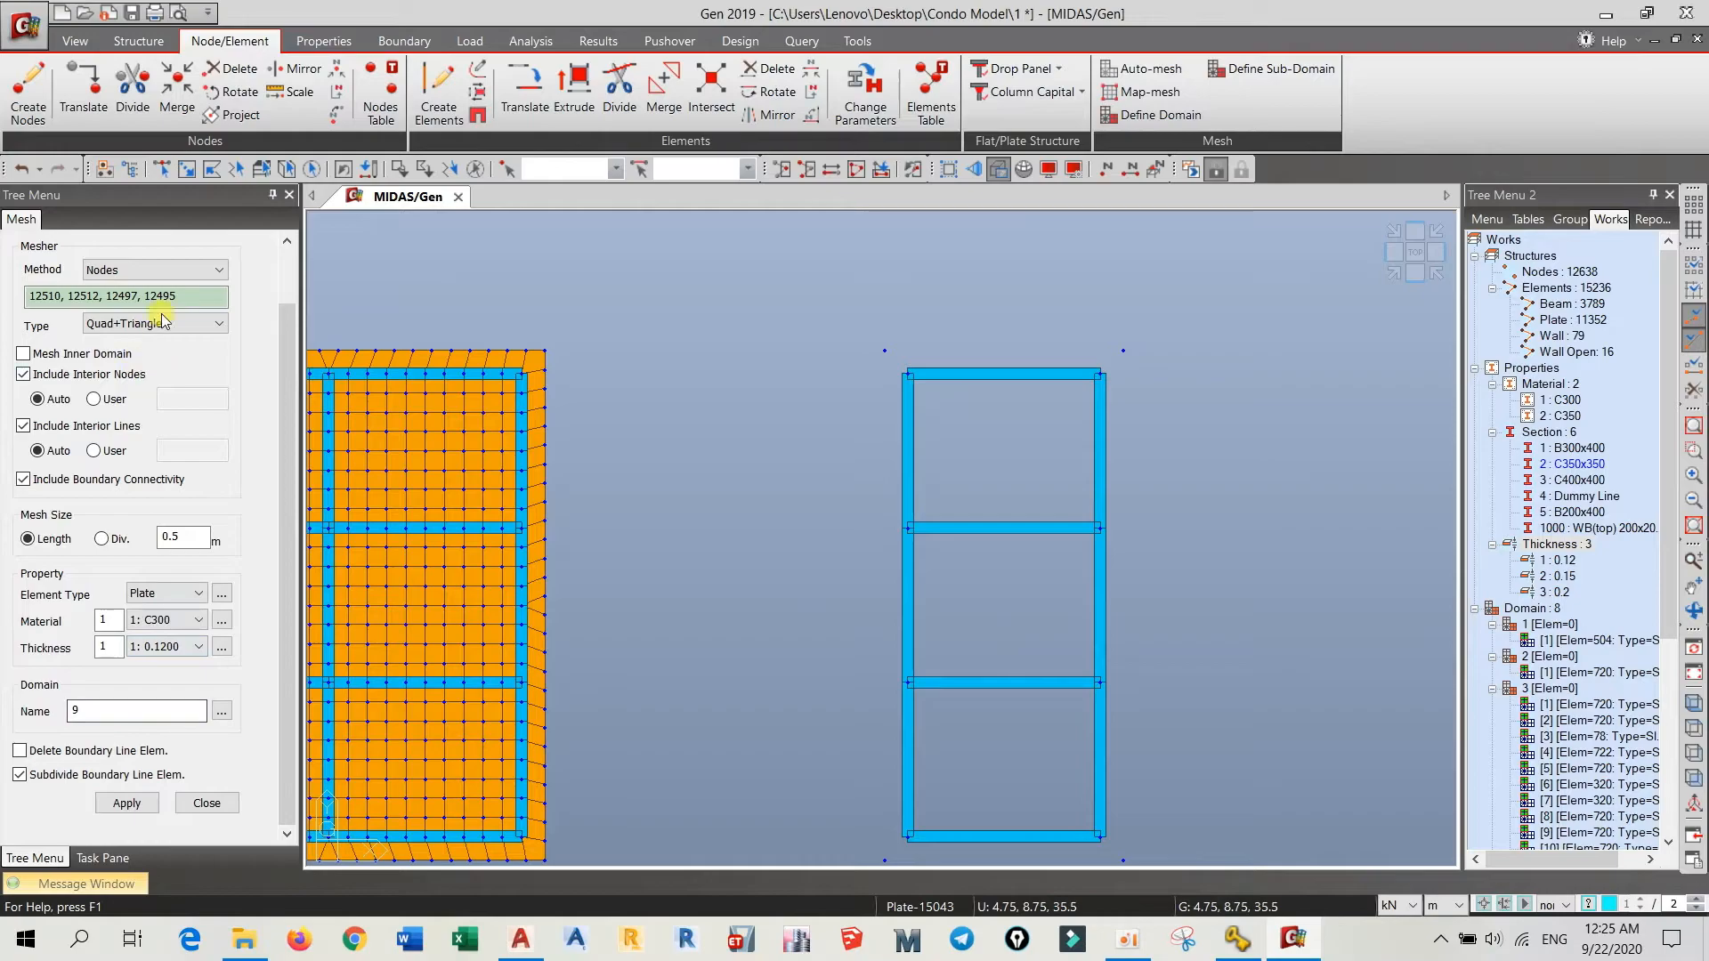
# - Mesh the slab overhang around the narrow roof block from its four outer offset corner nodes as 0.12 m C300 plates
pyautogui.click(210, 296)
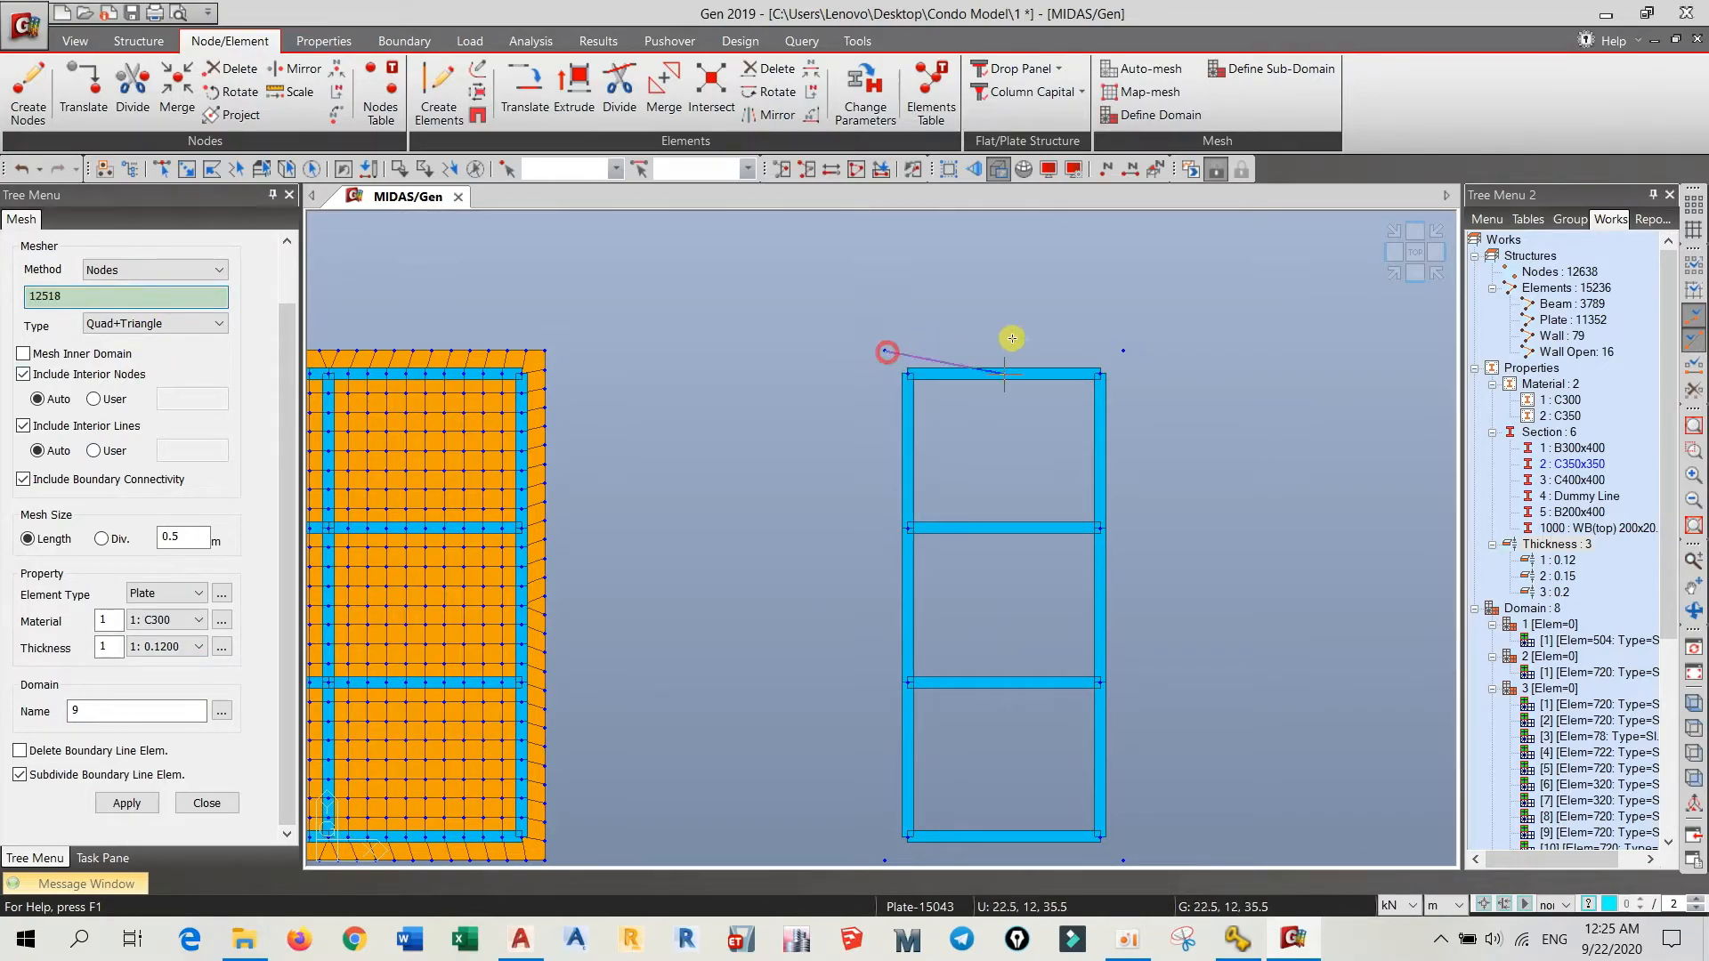
pyautogui.click(1124, 350)
pyautogui.moveTo(1133, 863); pyautogui.dragTo(1123, 753, button='middle')
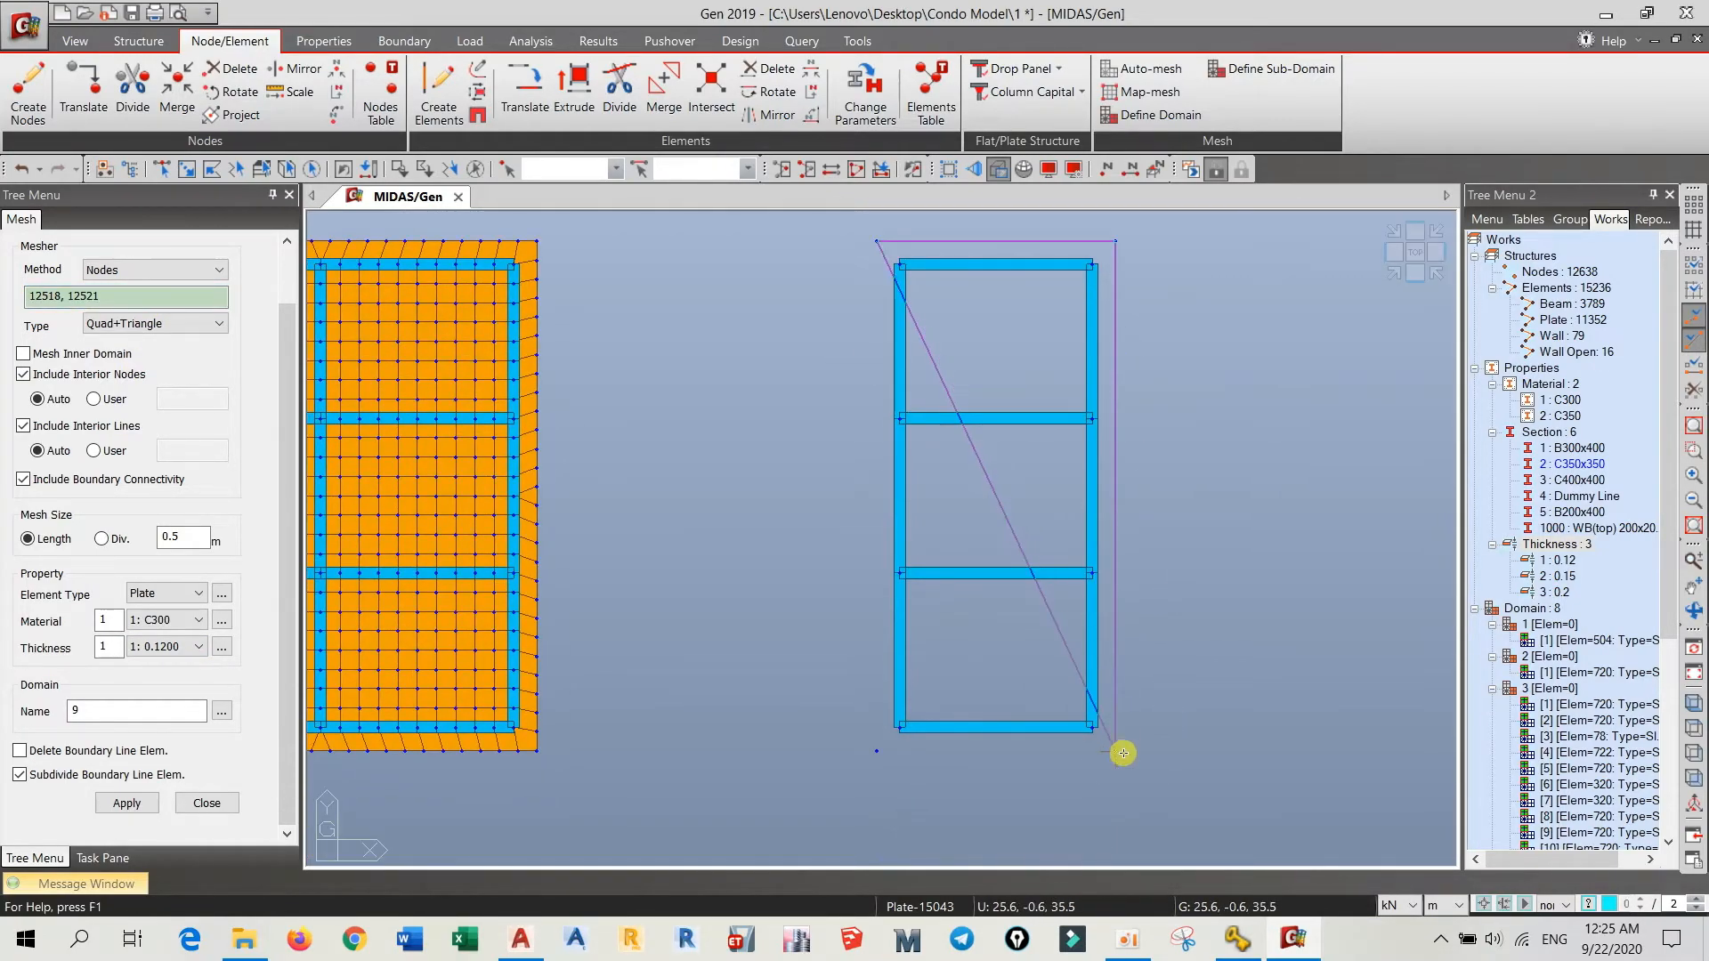
pyautogui.click(1119, 757)
pyautogui.click(879, 748)
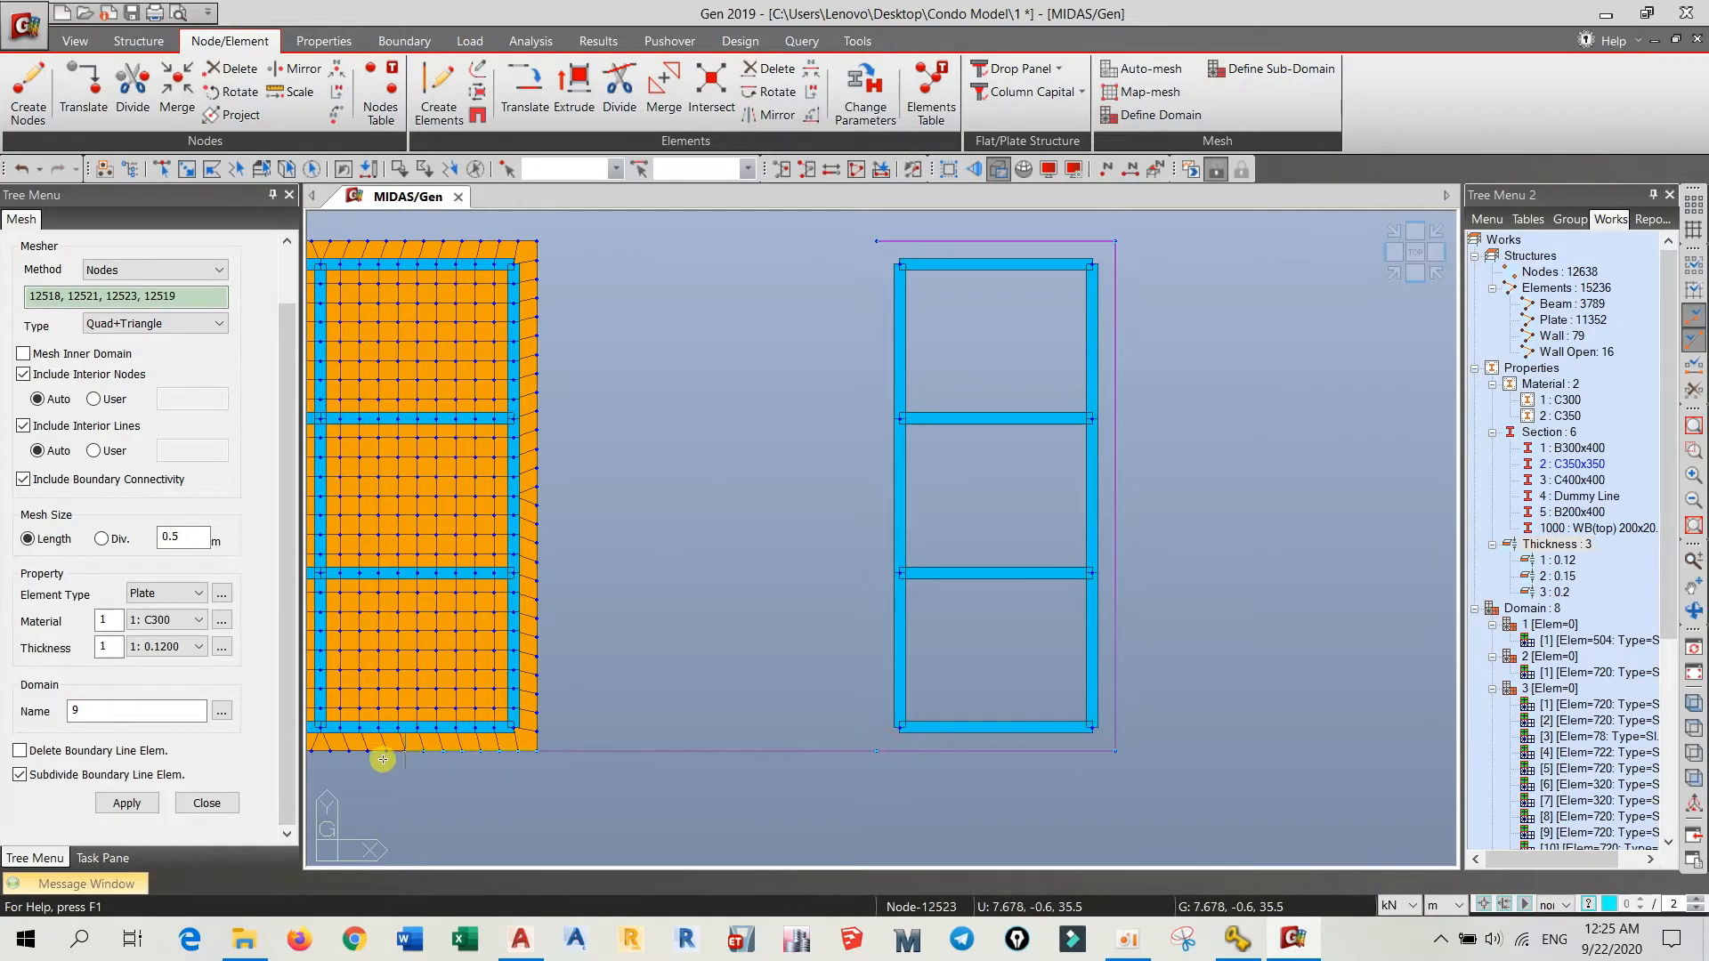
pyautogui.click(125, 803)
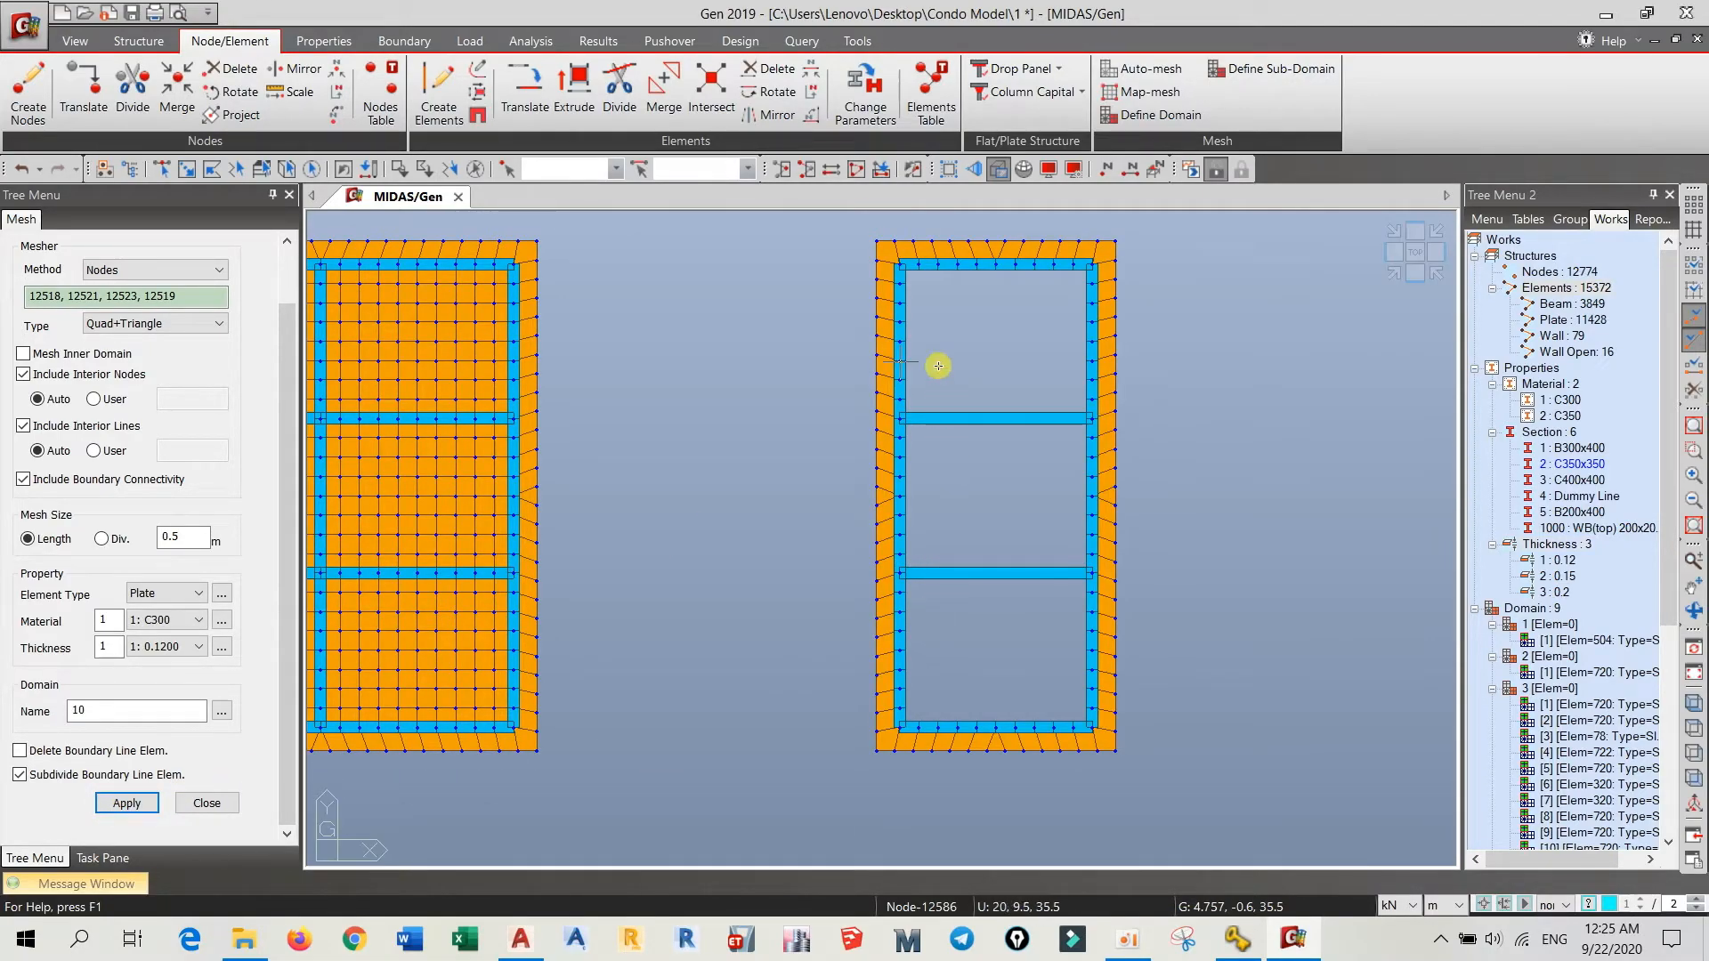
# - Mesh the slab inside the narrow roof block's perimeter beams from its four beam corner nodes as 0.12 m C300 plates
pyautogui.click(903, 264)
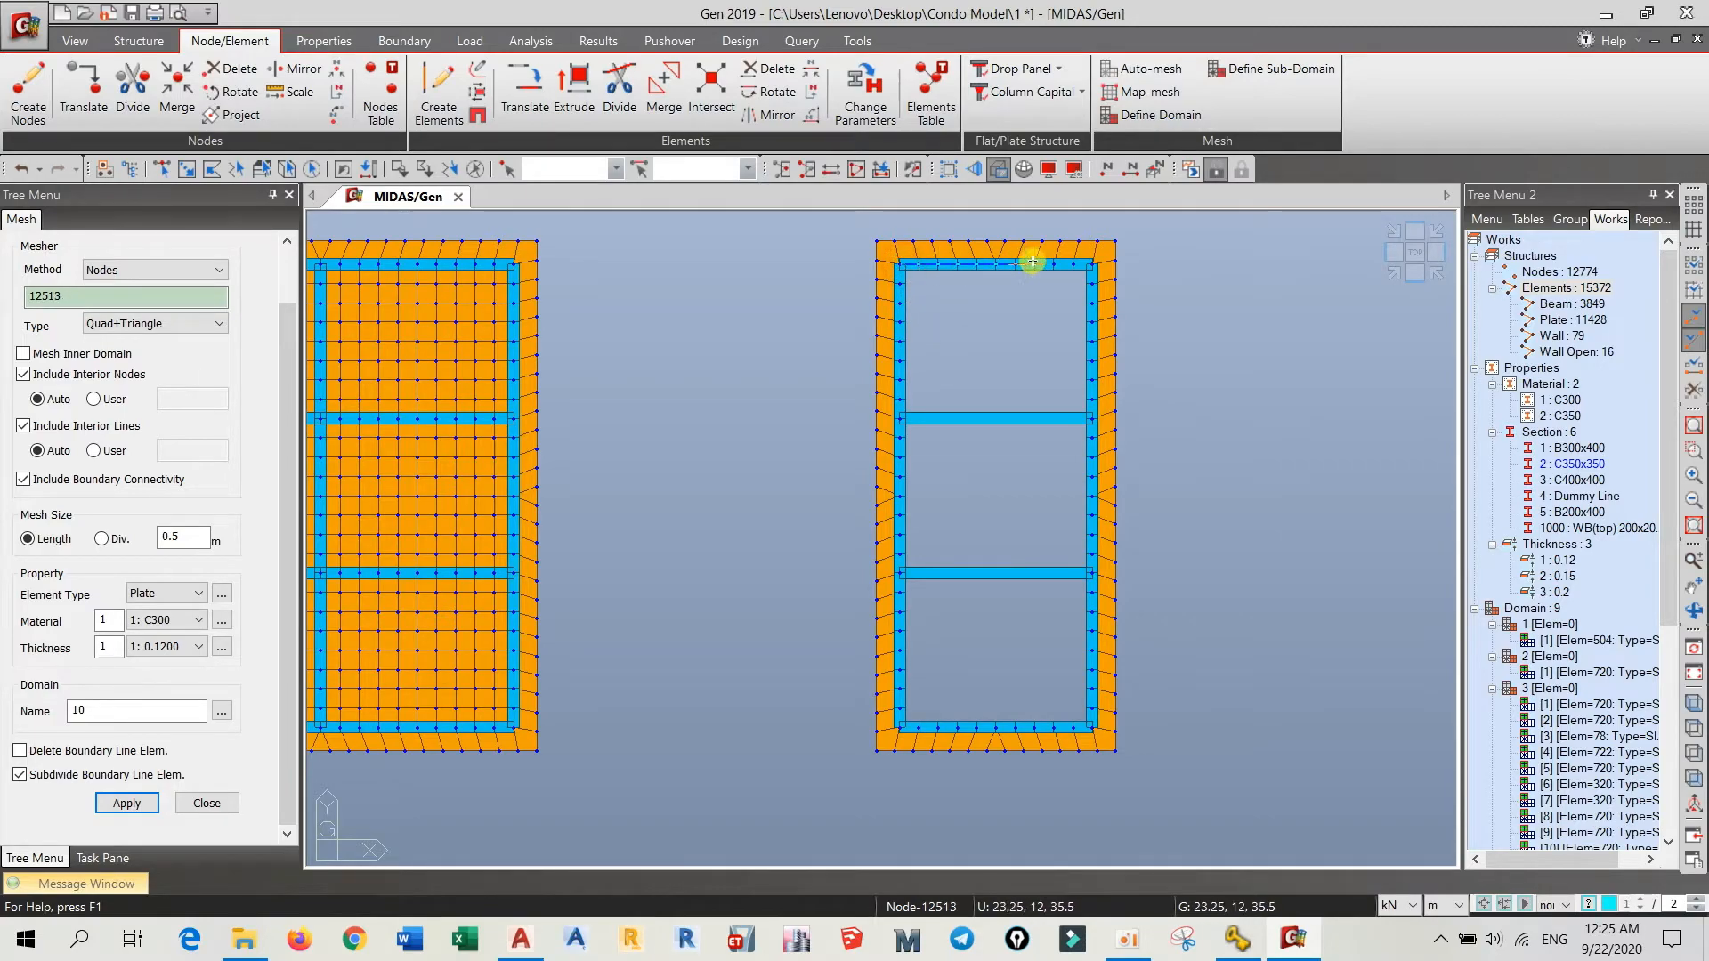
pyautogui.click(1091, 729)
pyautogui.click(907, 730)
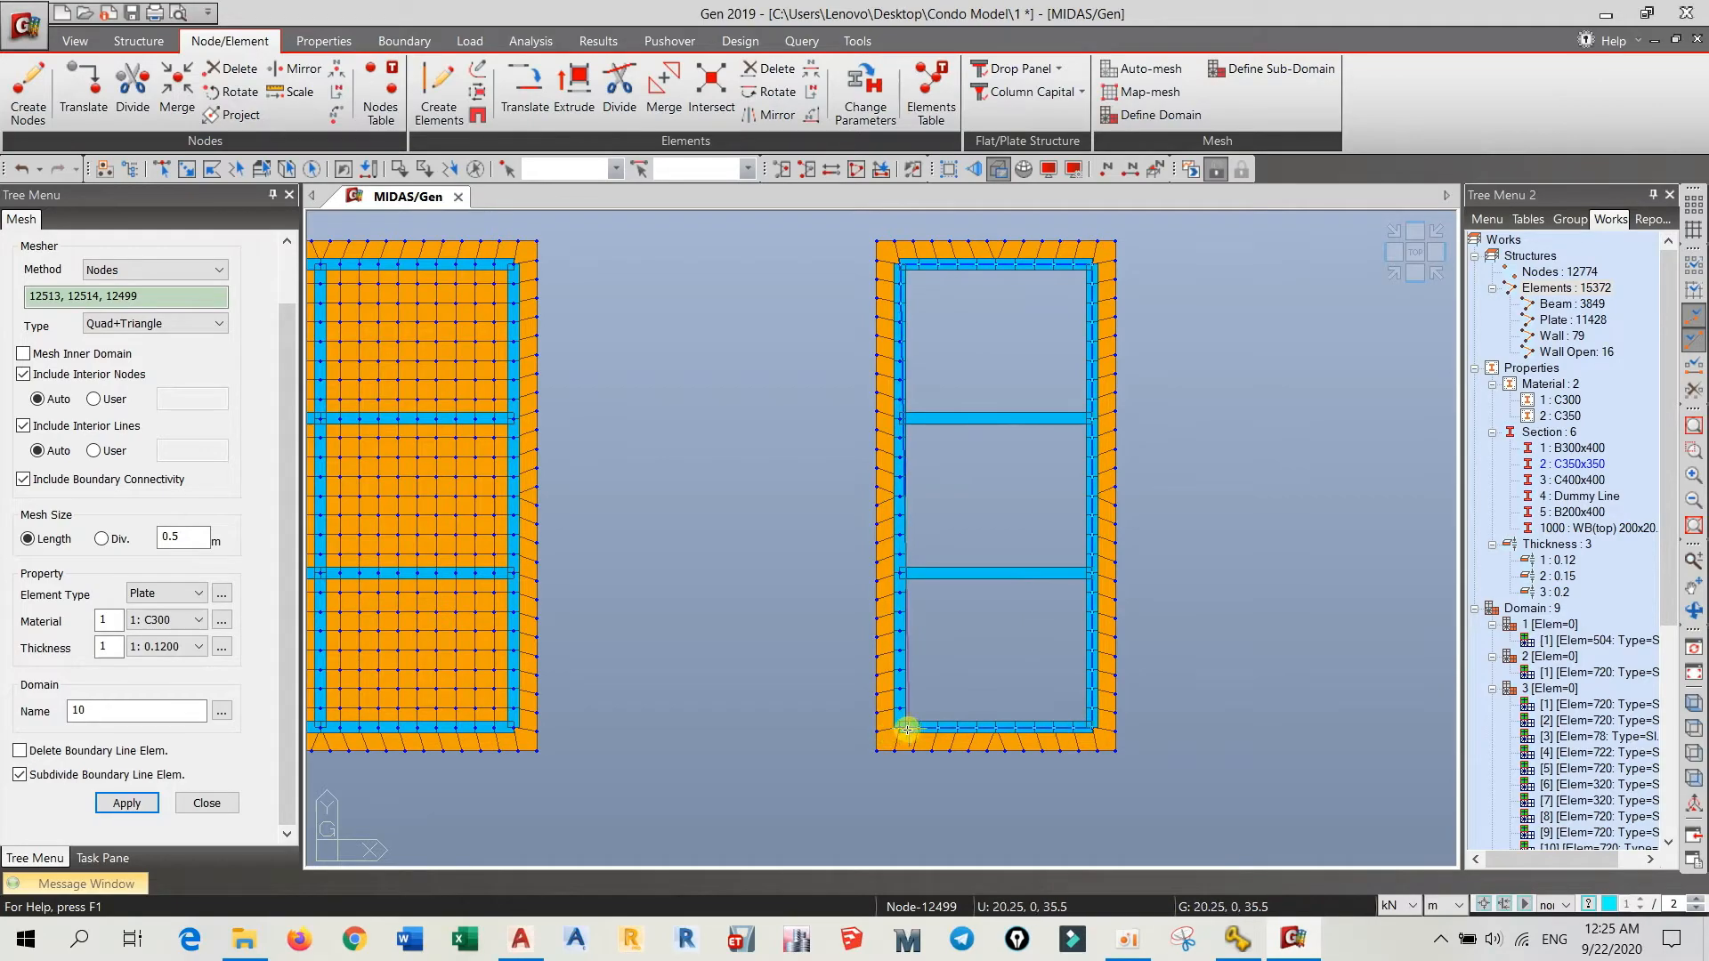
pyautogui.click(902, 729)
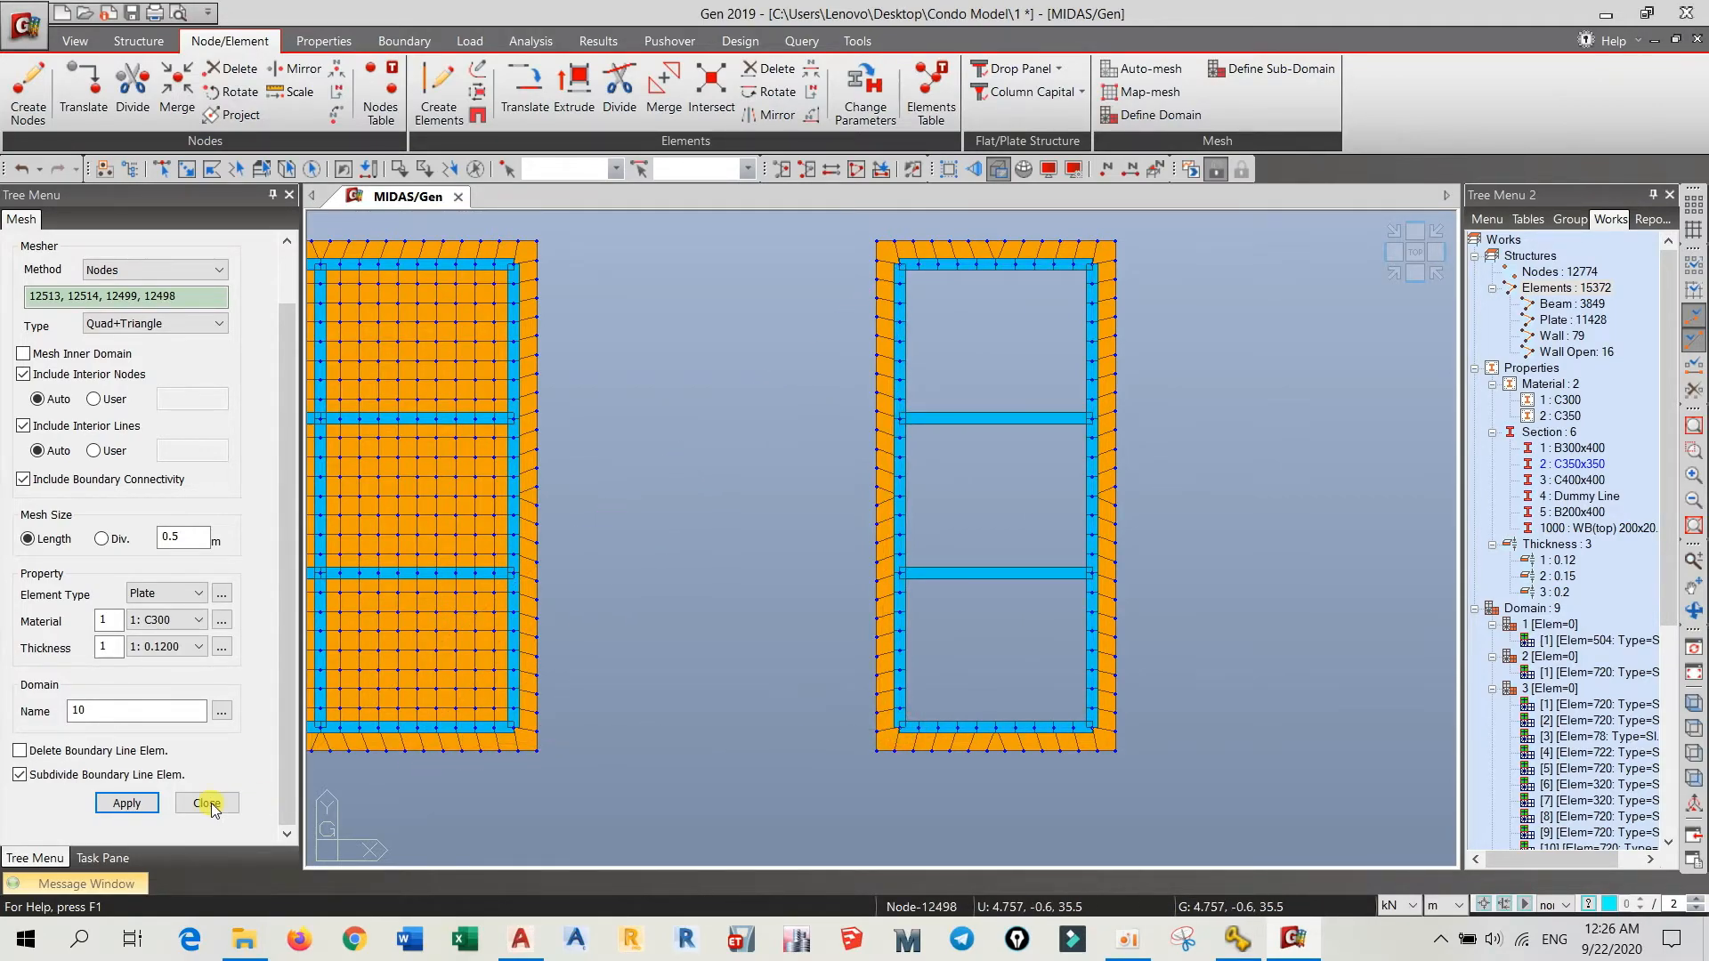
pyautogui.click(125, 804)
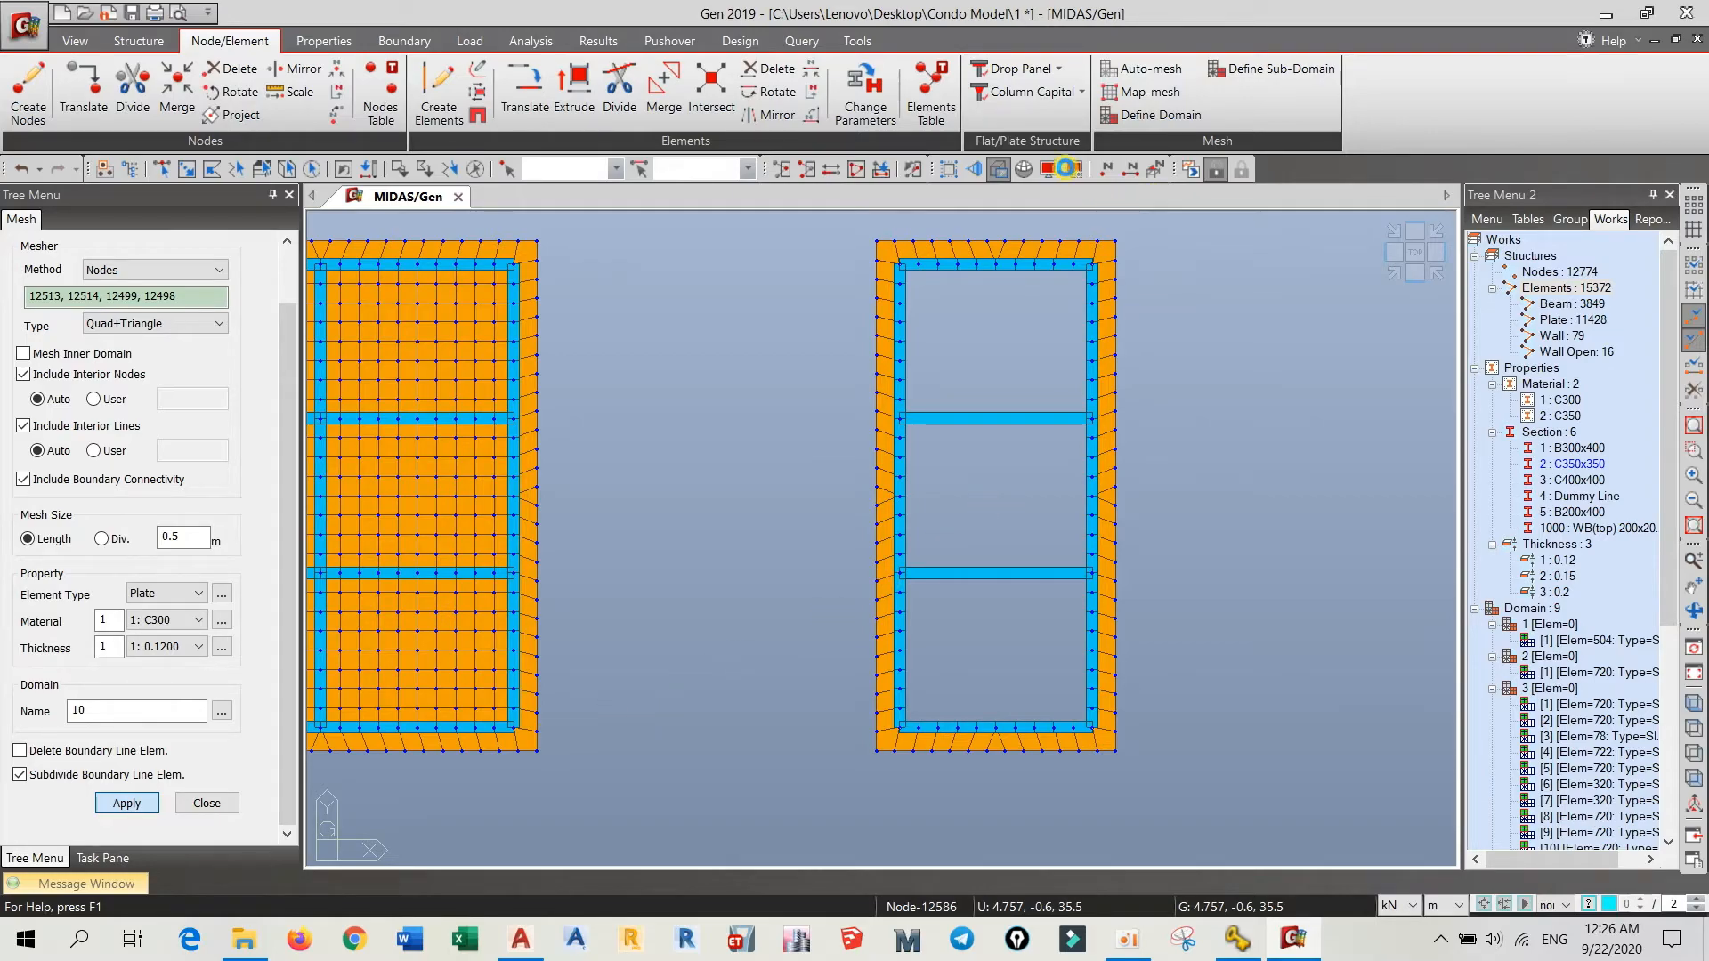
# - Turn off the node symbols in the display settings, with both meshed roof blocks in view
pyautogui.click(1055, 172)
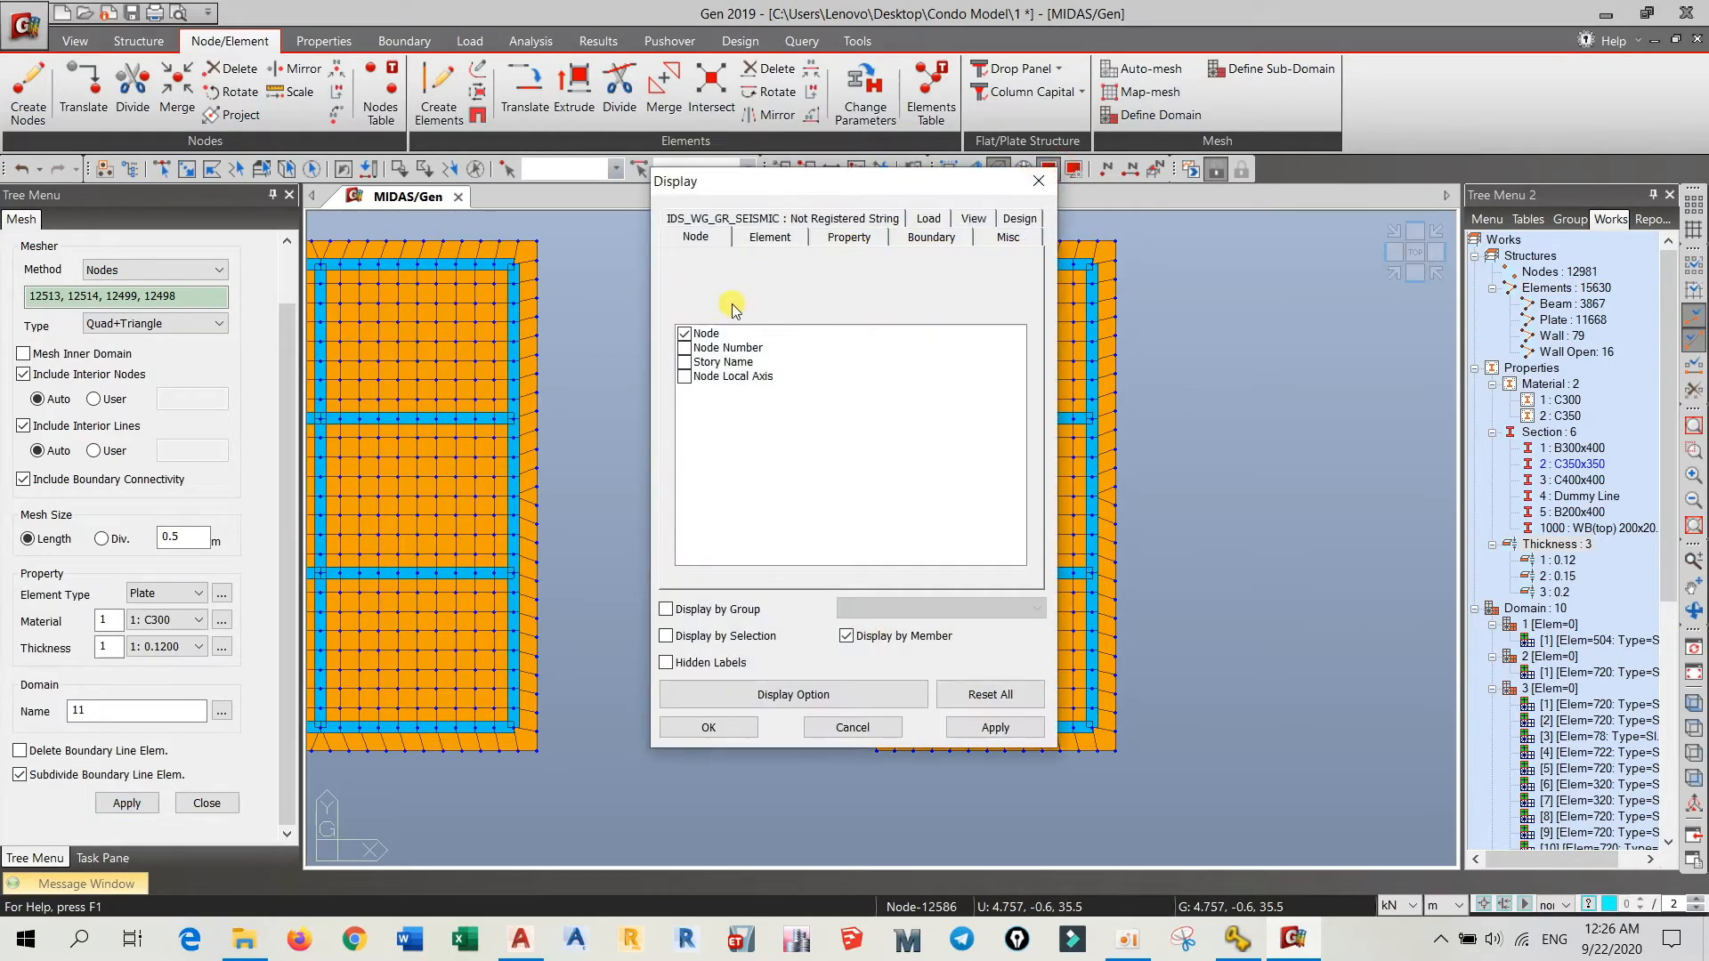
pyautogui.click(692, 337)
pyautogui.click(684, 335)
pyautogui.click(708, 726)
pyautogui.scroll(-2, 801, 565)
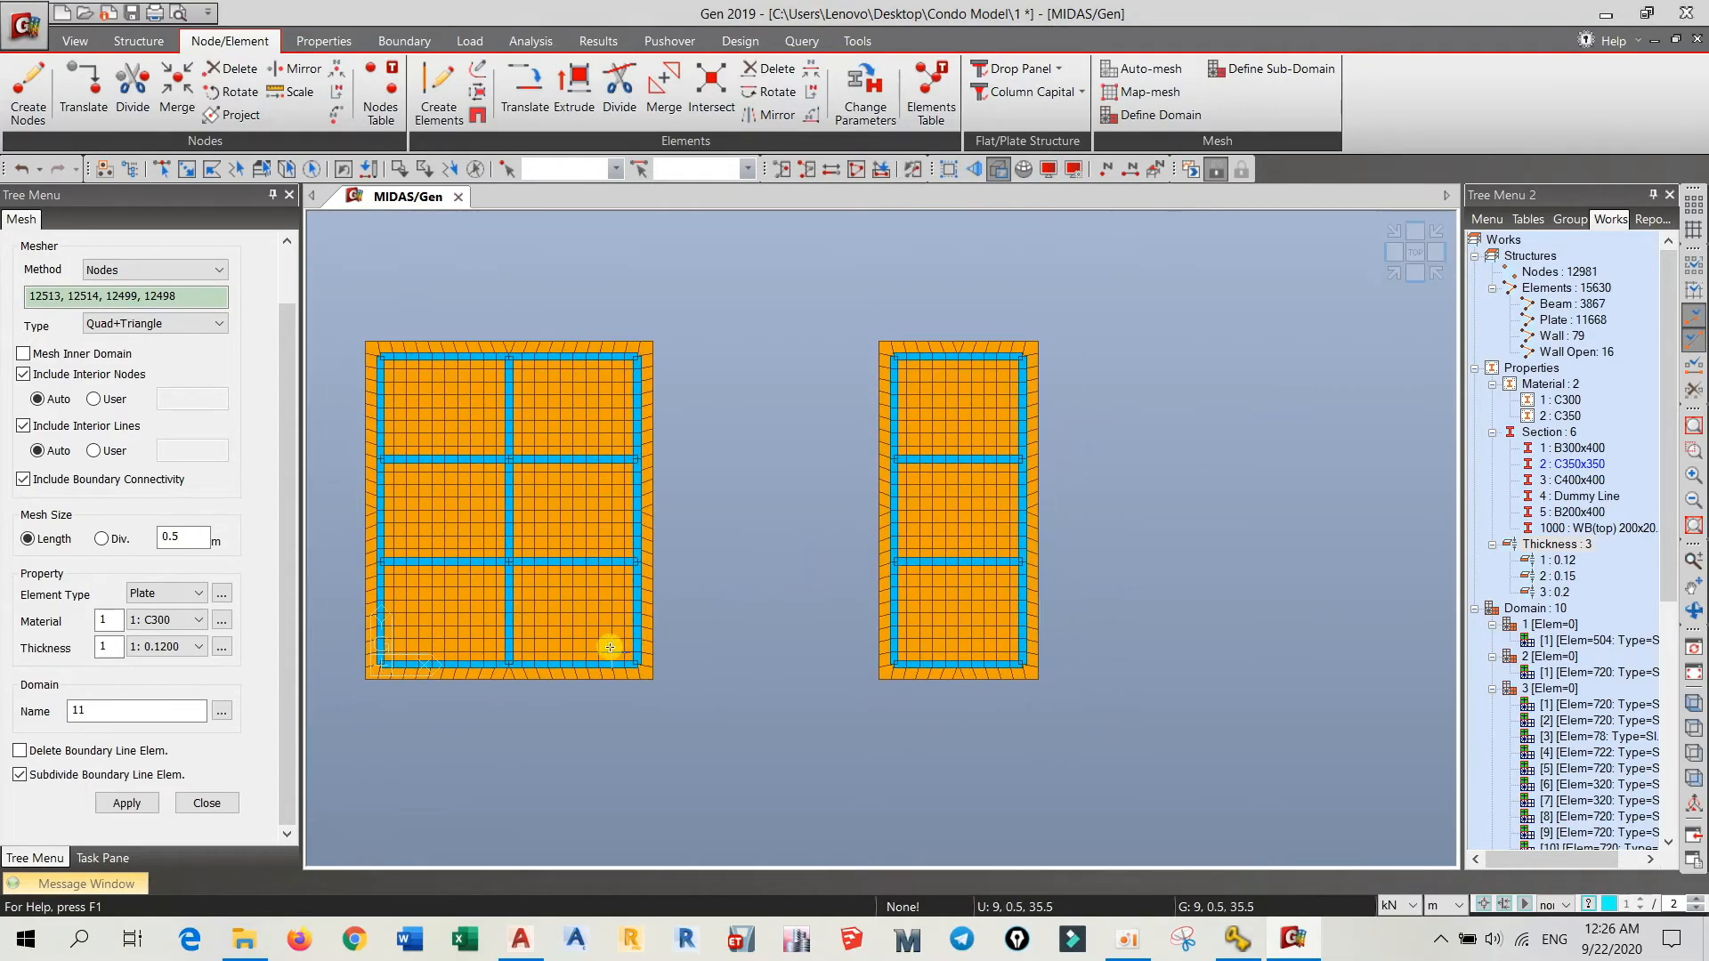
# - Show the meshed roof in a 3D view and reactivate all elements of the building
pyautogui.keyDown('ctrl'); pyautogui.moveTo(831, 606); pyautogui.dragTo(859, 466, button='middle'); pyautogui.keyUp('ctrl')
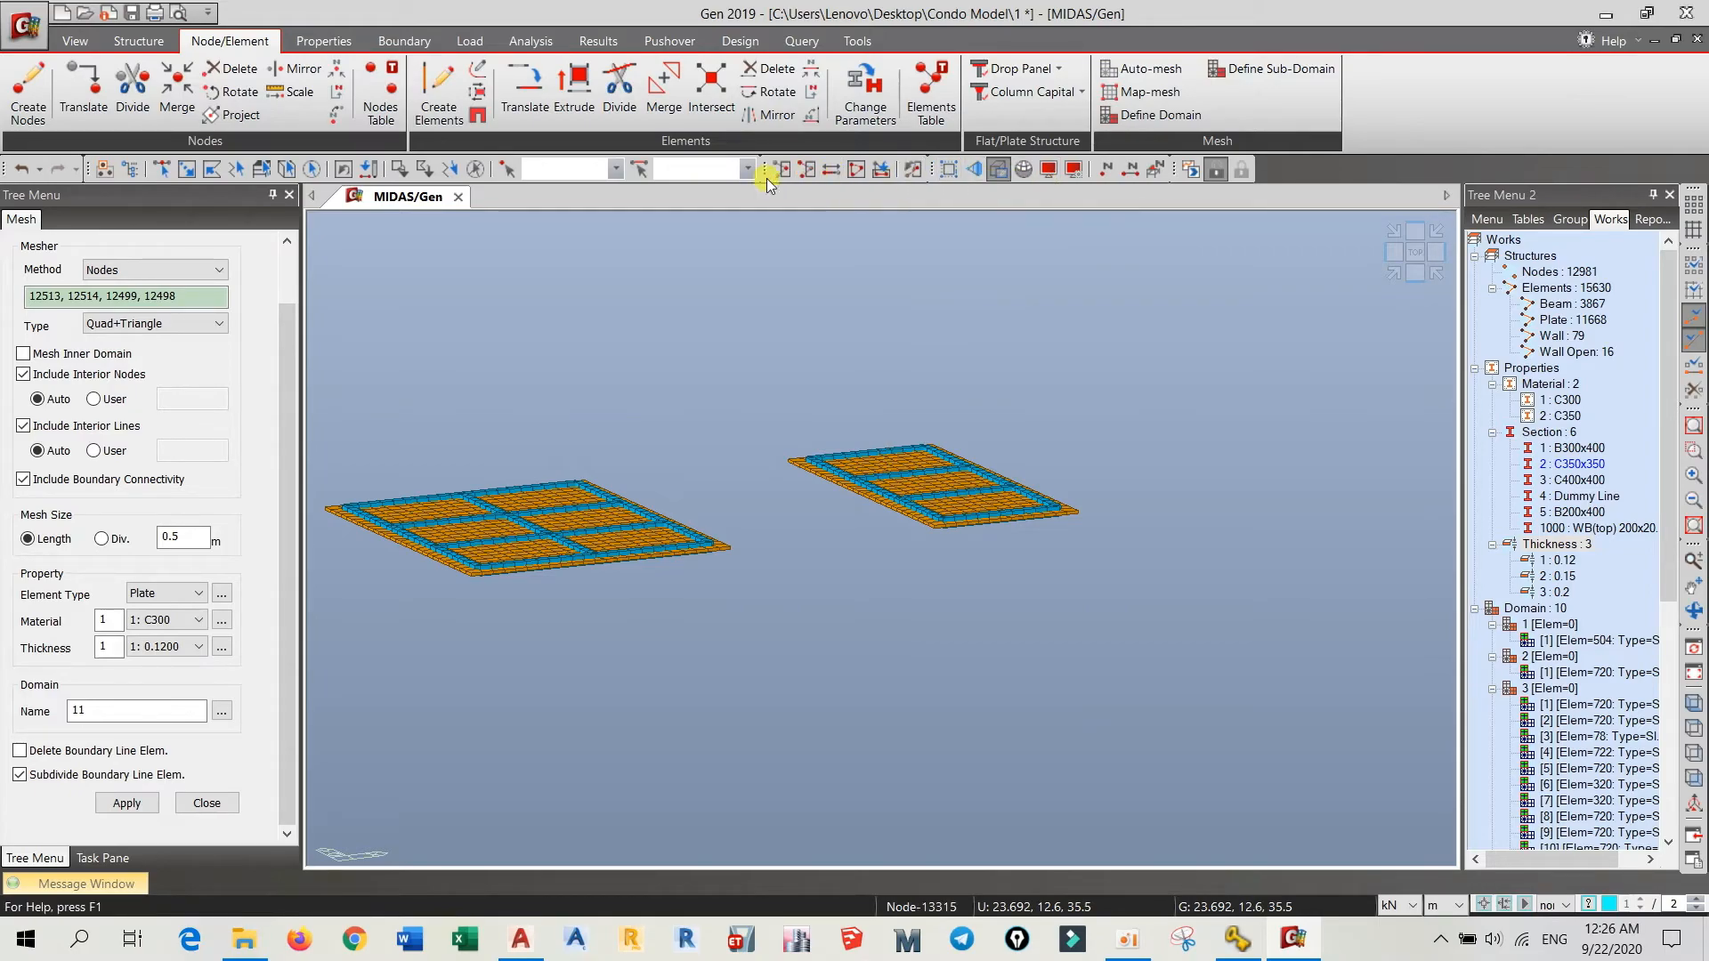
pyautogui.moveTo(631, 239); pyautogui.dragTo(770, 232, button='middle')
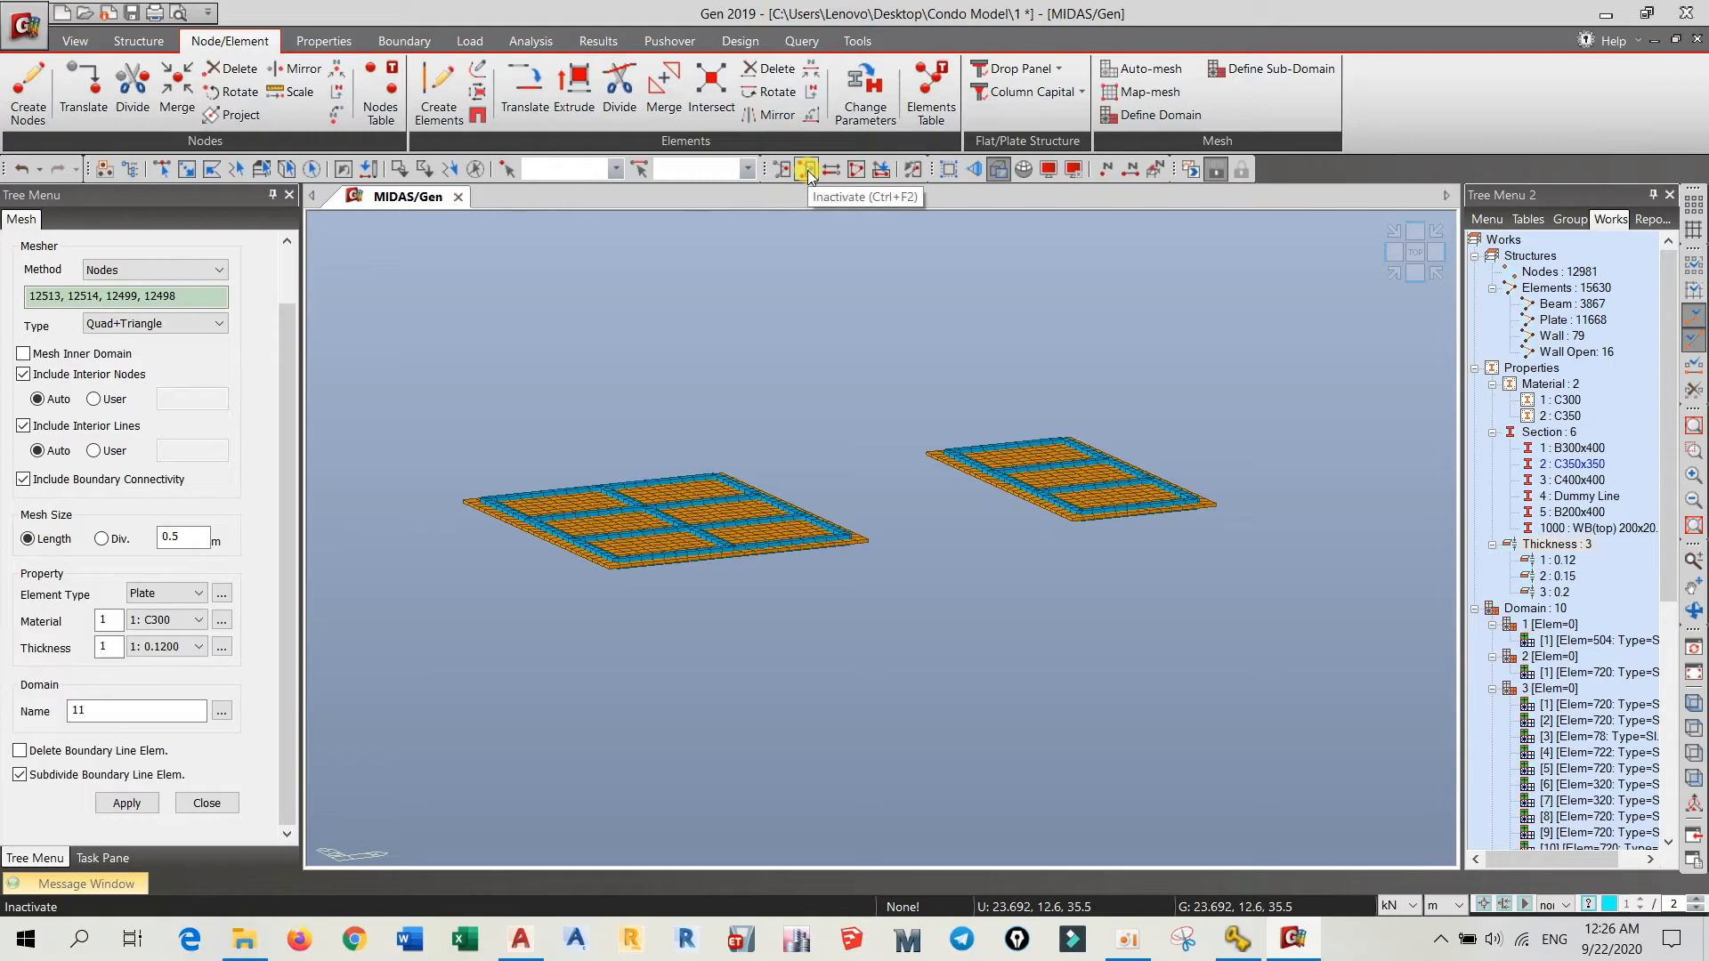
pyautogui.click(850, 169)
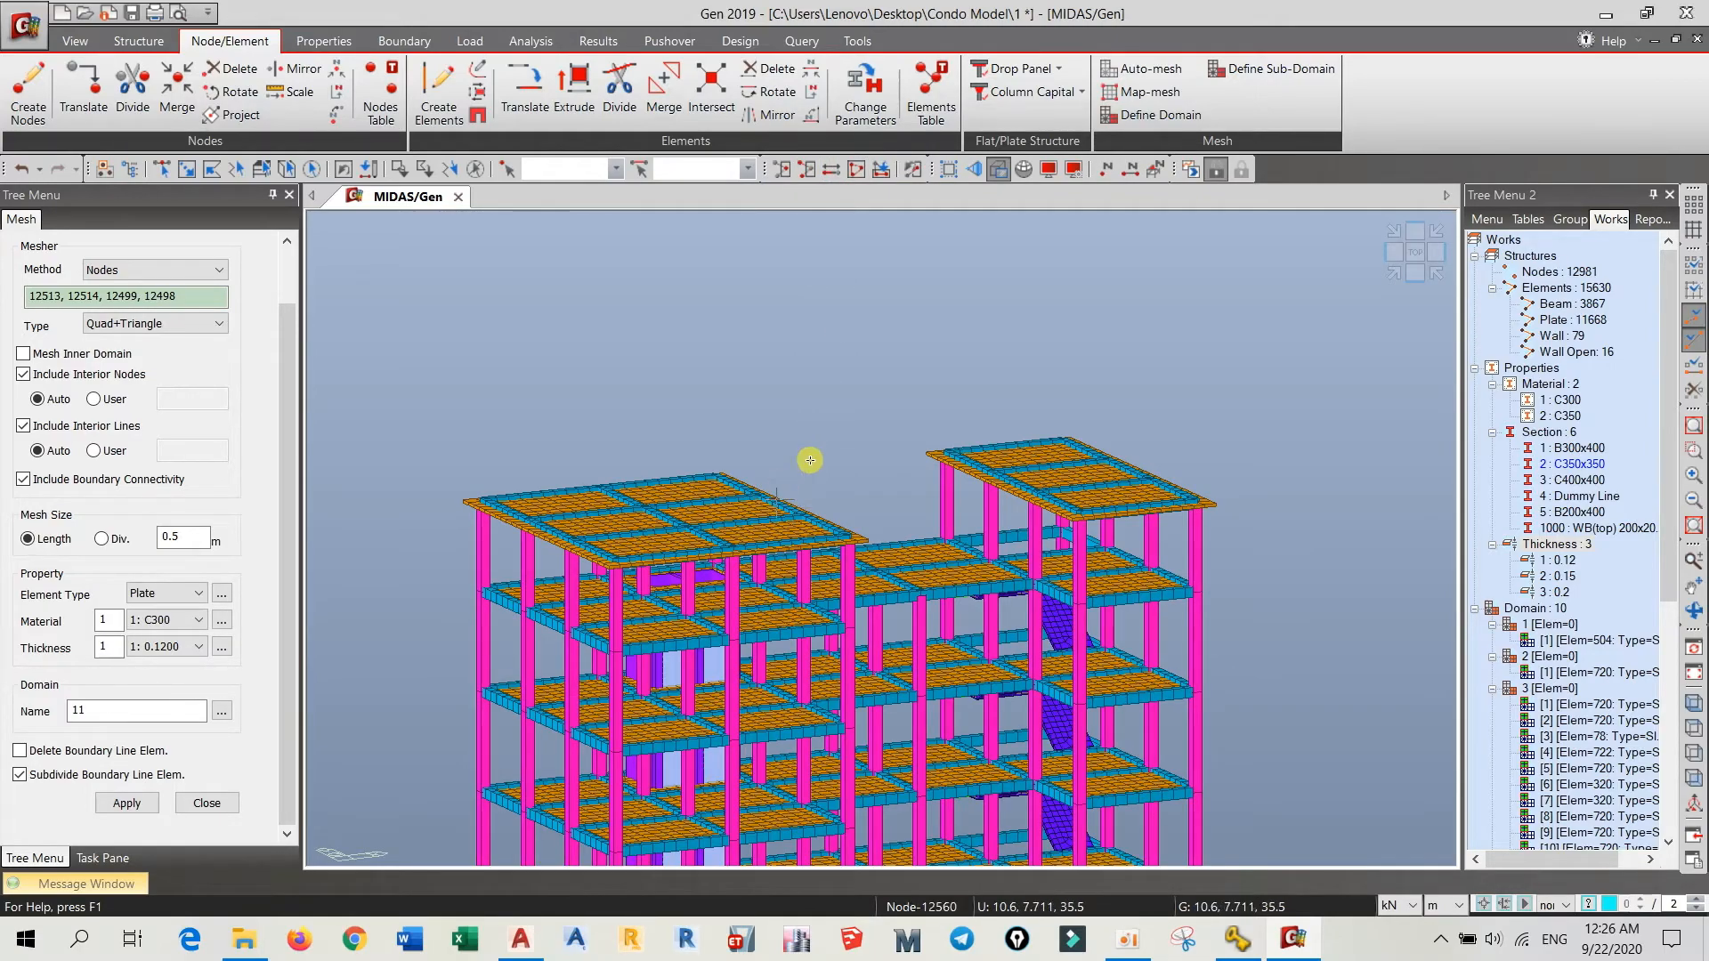
pyautogui.click(138, 41)
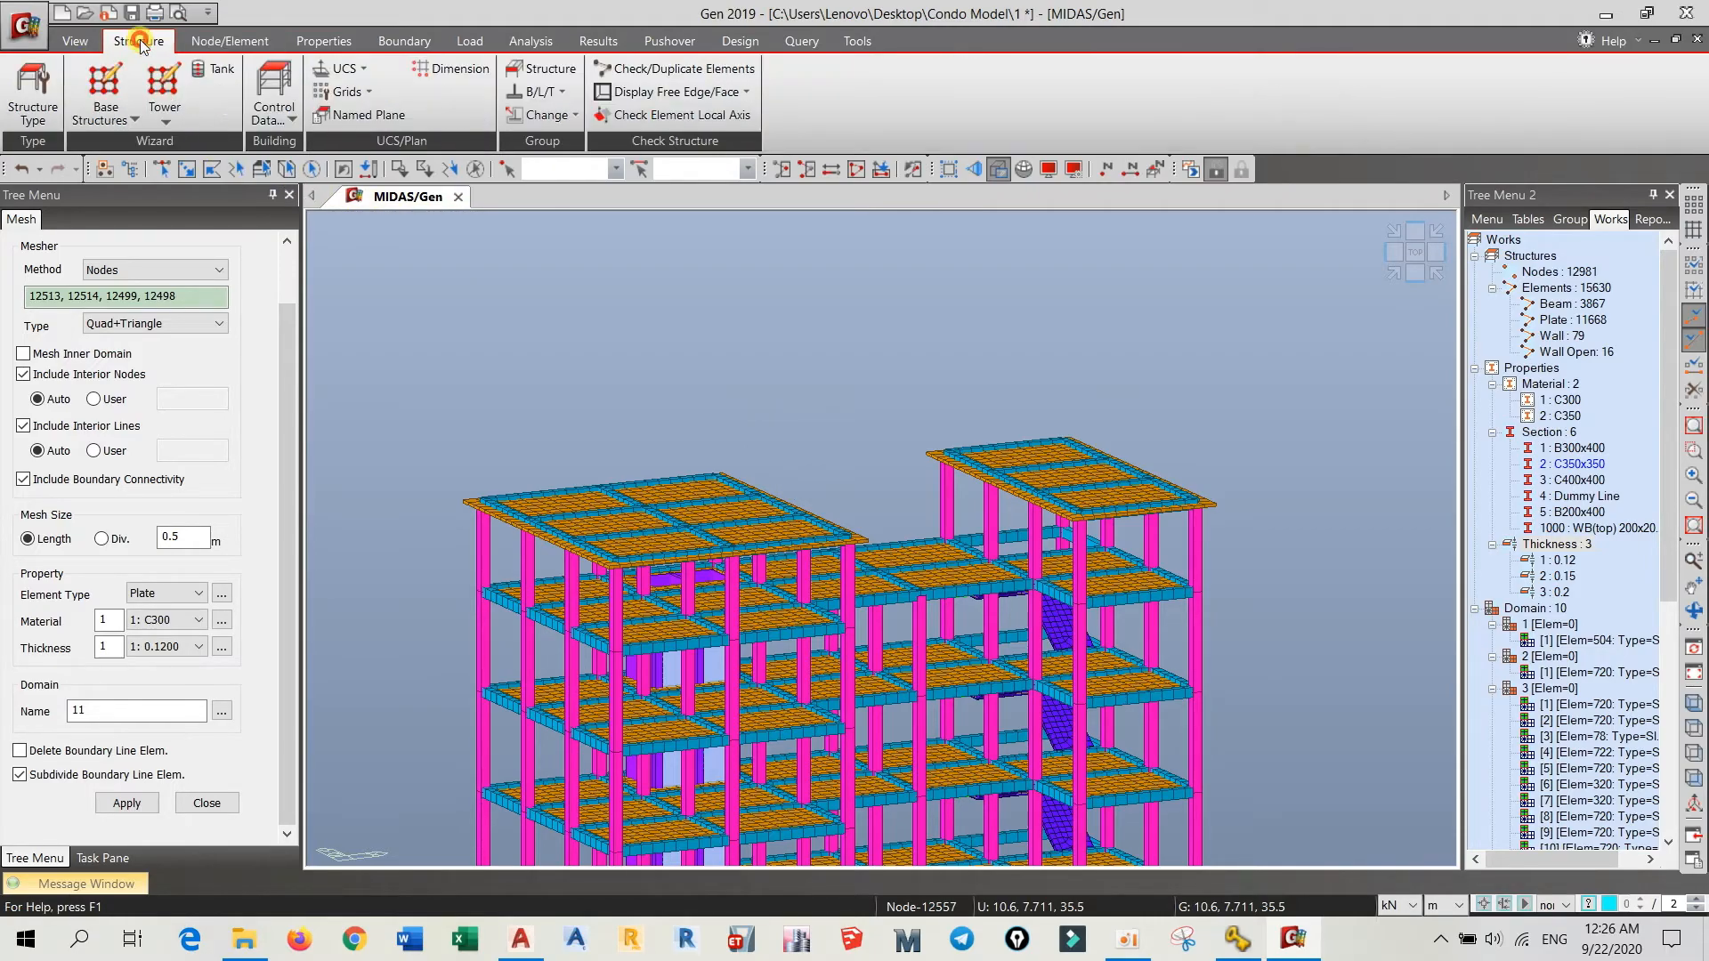
# - Align the tops of the beam sections and the slab (plate) sections with the floor in the structure type settings
pyautogui.click(46, 116)
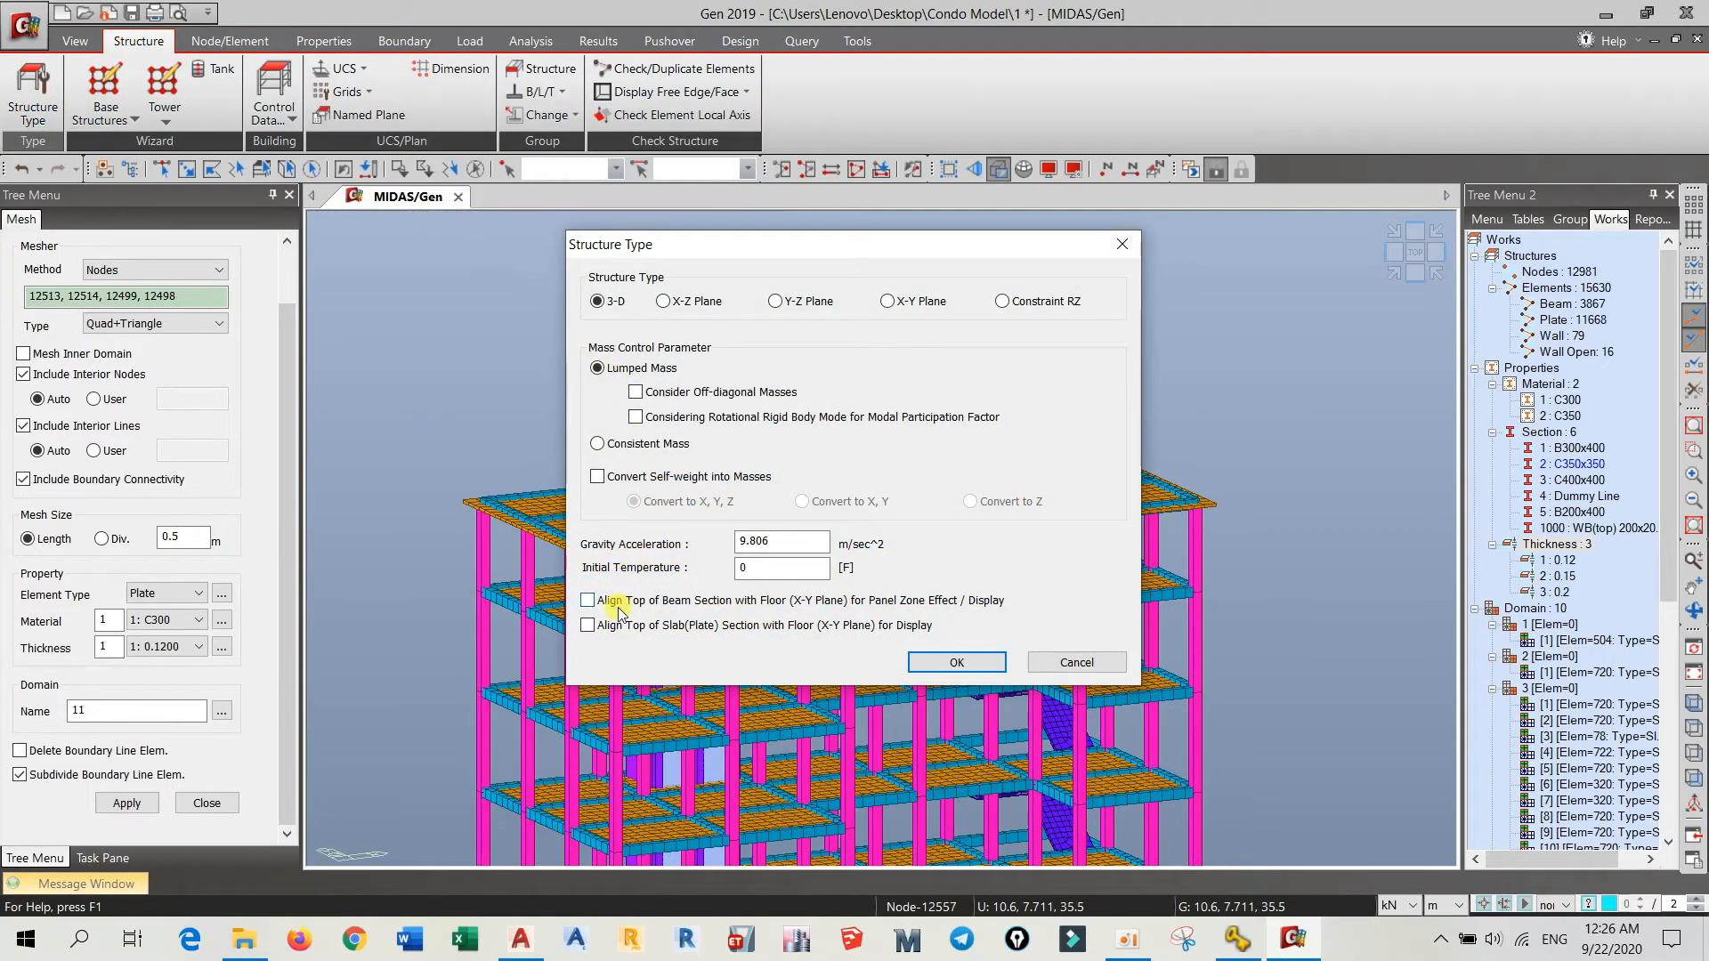
pyautogui.click(606, 626)
pyautogui.click(950, 661)
# - Examine how the beams and slabs line up at the wide and narrow roof blocks and the storeys below them
pyautogui.scroll(5, 687, 321)
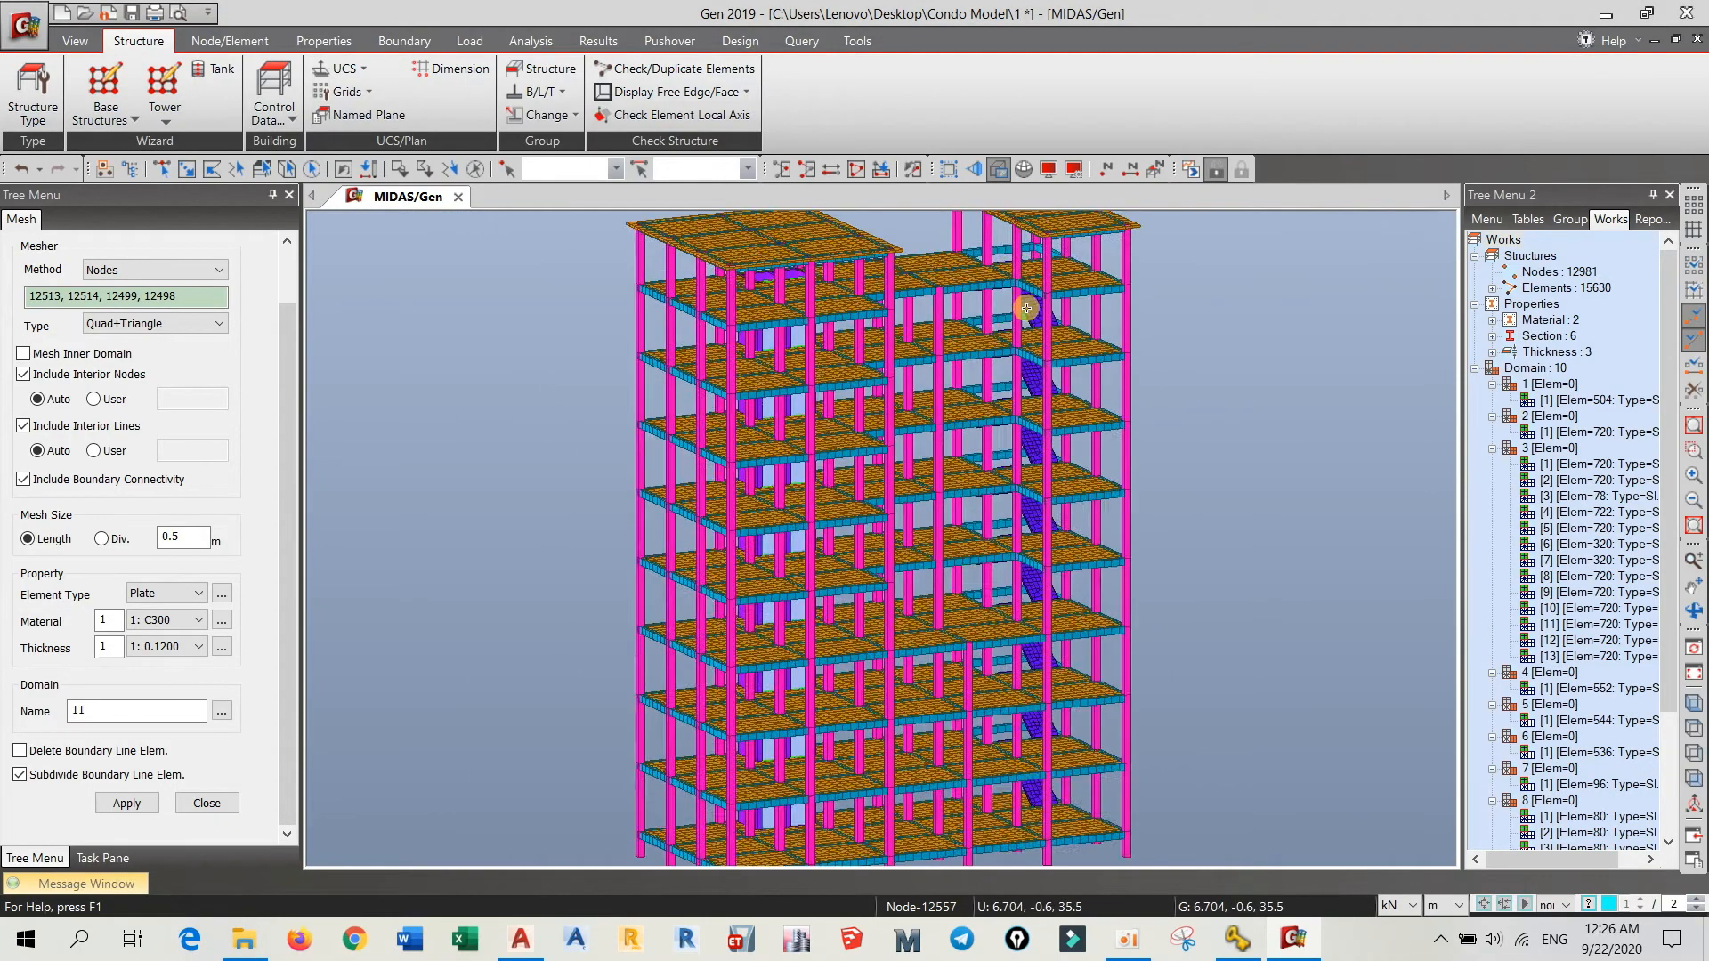
pyautogui.moveTo(759, 295); pyautogui.dragTo(816, 595, button='middle')
pyautogui.scroll(4, 697, 370)
pyautogui.moveTo(579, 401); pyautogui.dragTo(620, 422, button='middle')
pyautogui.scroll(-5, 748, 431)
pyautogui.scroll(5, 828, 285)
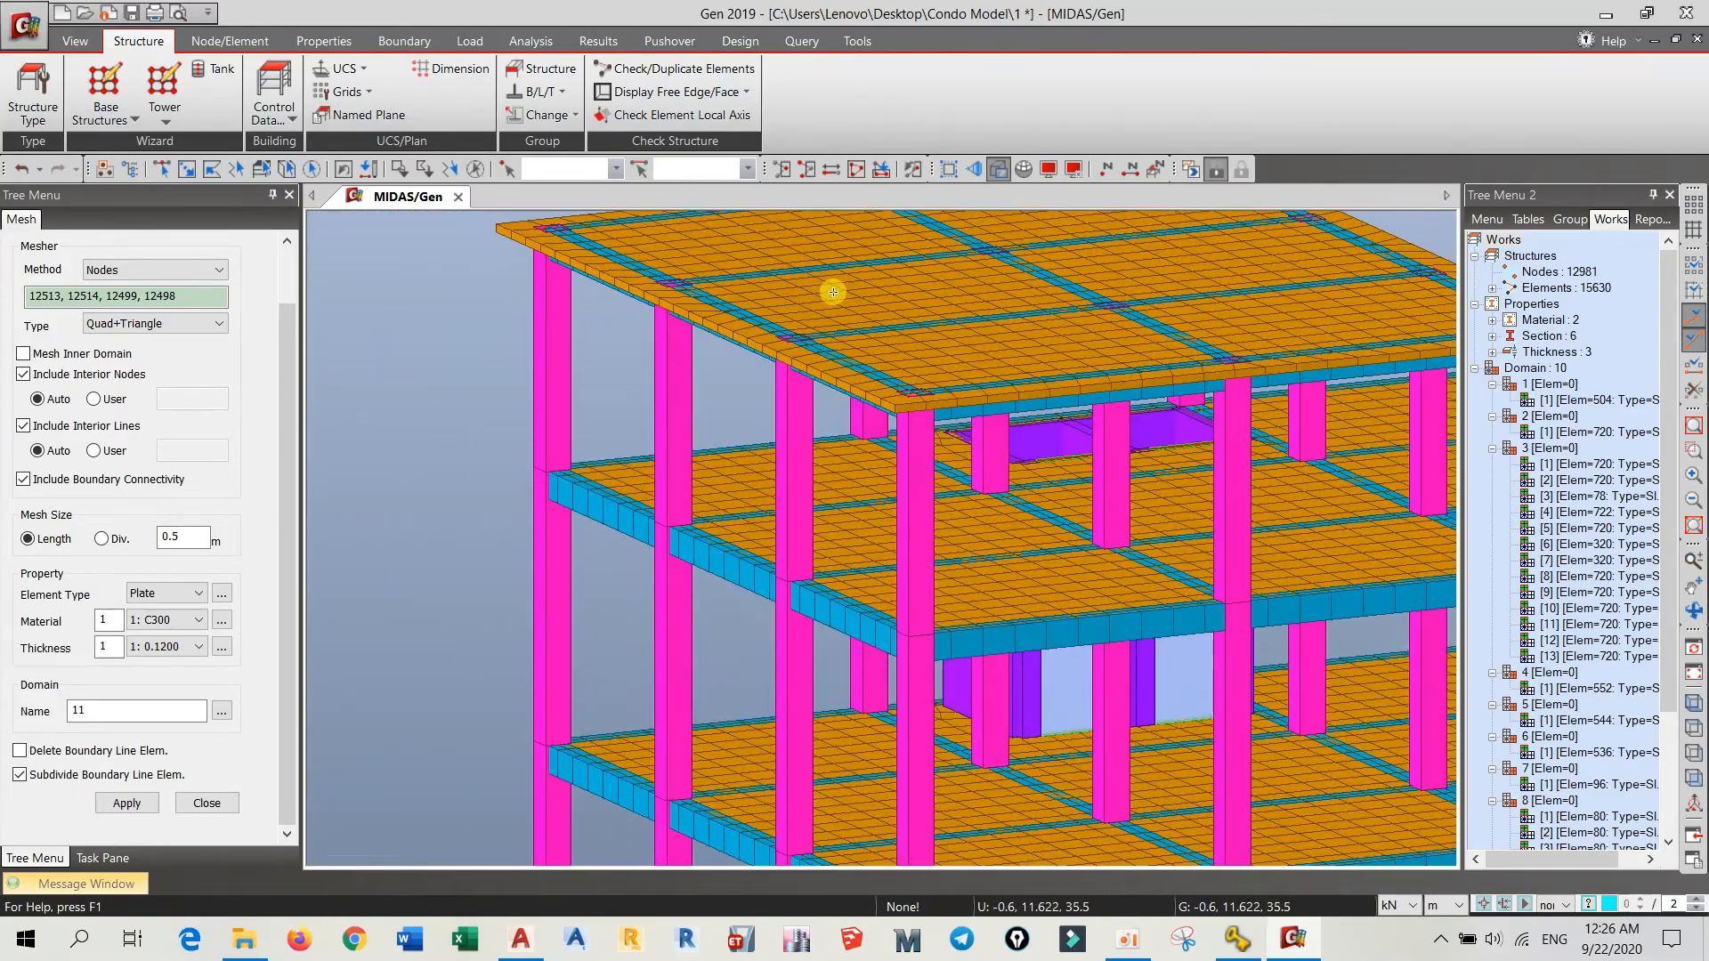
pyautogui.scroll(-3, 1010, 403)
pyautogui.moveTo(854, 411); pyautogui.dragTo(813, 480, button='middle')
pyautogui.moveTo(1263, 416); pyautogui.dragTo(713, 495, button='middle')
pyautogui.moveTo(1104, 394); pyautogui.dragTo(900, 472, button='middle')
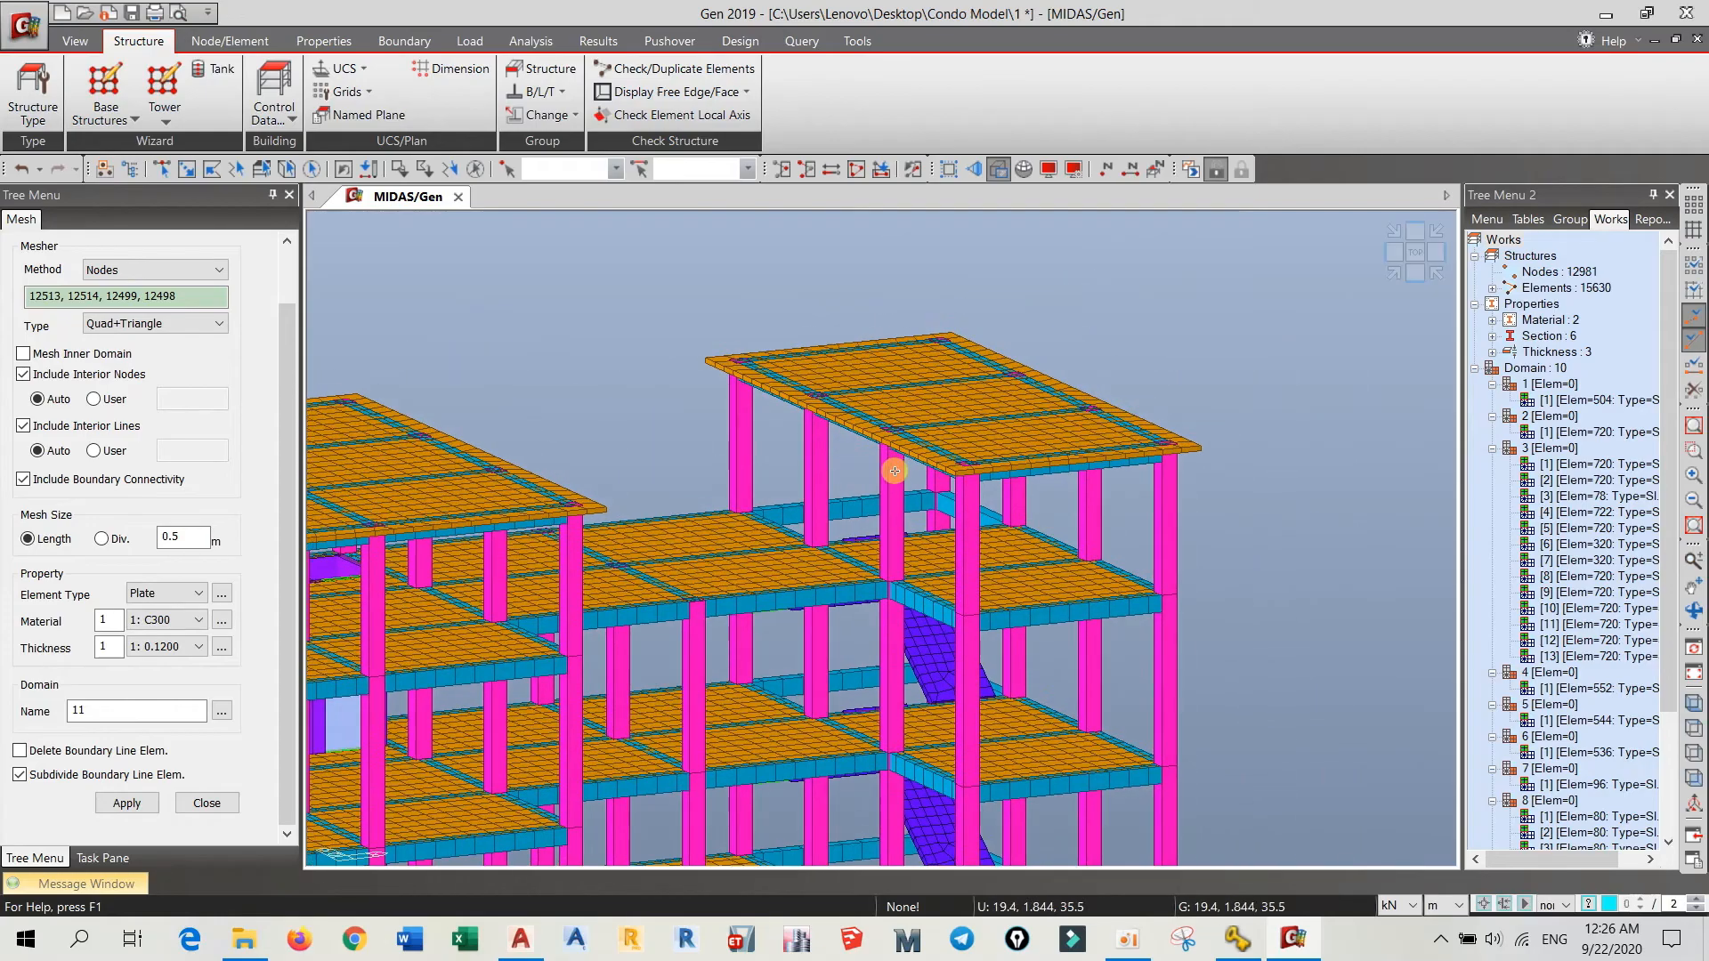
pyautogui.scroll(1, 907, 467)
pyautogui.scroll(1, 1371, 411)
pyautogui.scroll(-6, 1080, 446)
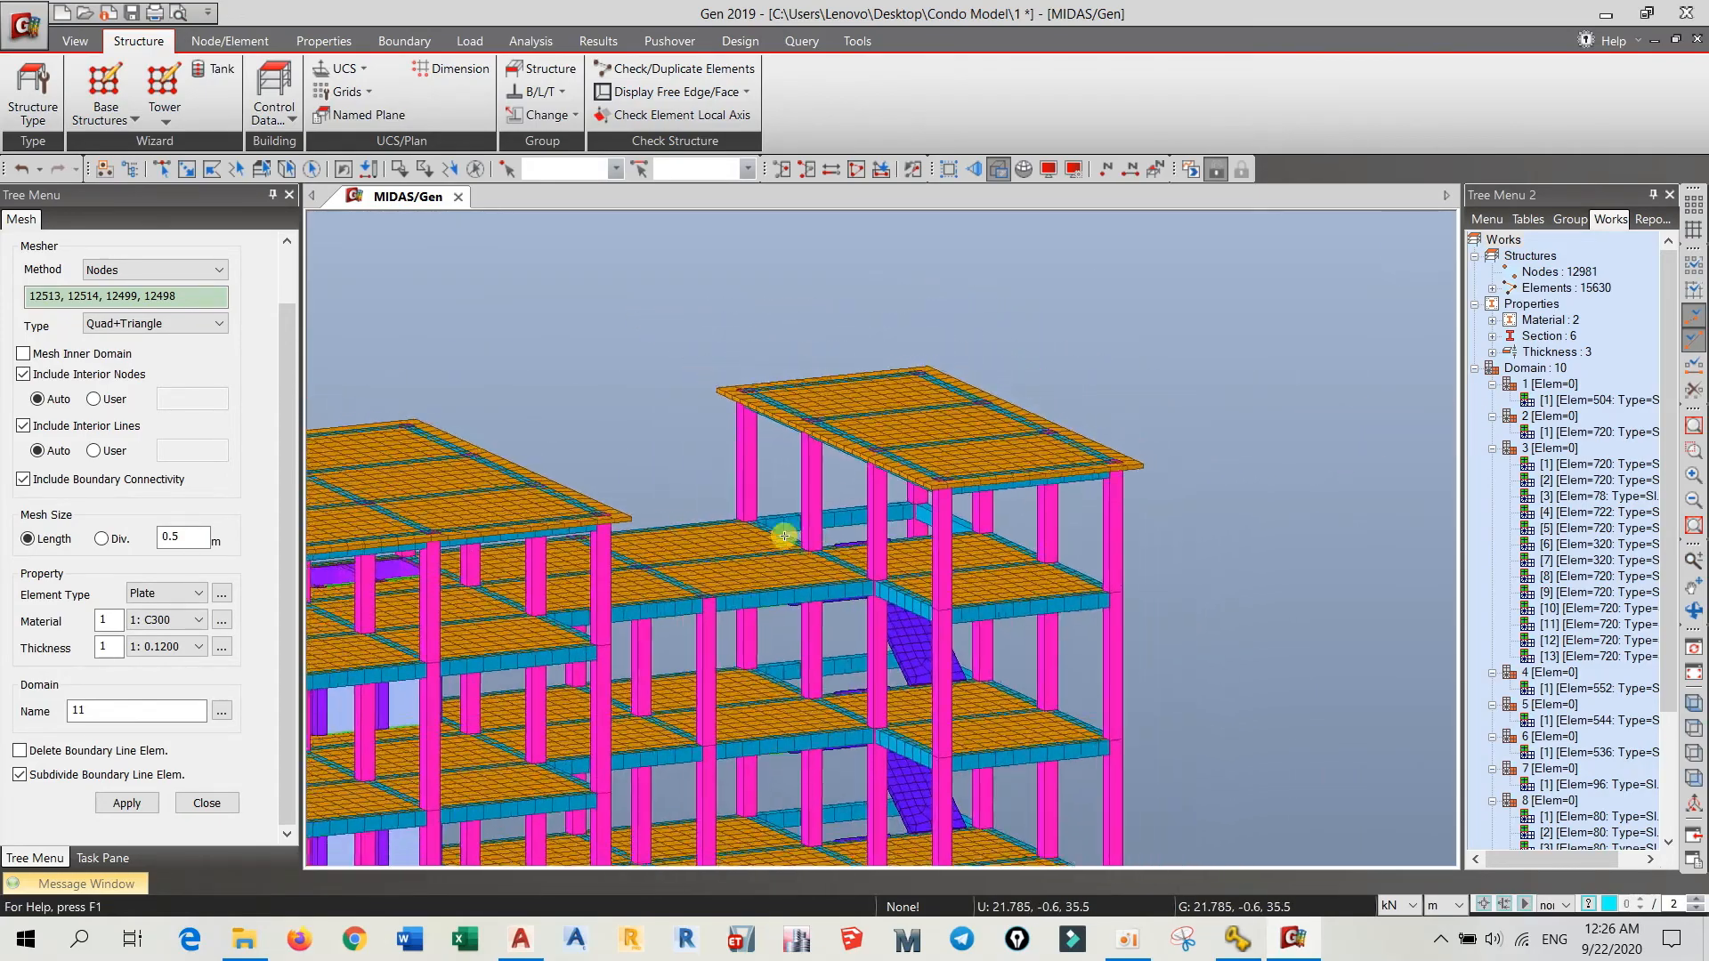
# - Show the whole condo building in the isometric view for a final check of all storeys
pyautogui.moveTo(574, 629); pyautogui.dragTo(804, 503, button='middle')
pyautogui.scroll(-3, 923, 465)
pyautogui.moveTo(877, 606); pyautogui.dragTo(846, 469, button='middle')
pyautogui.scroll(-1, 976, 552)
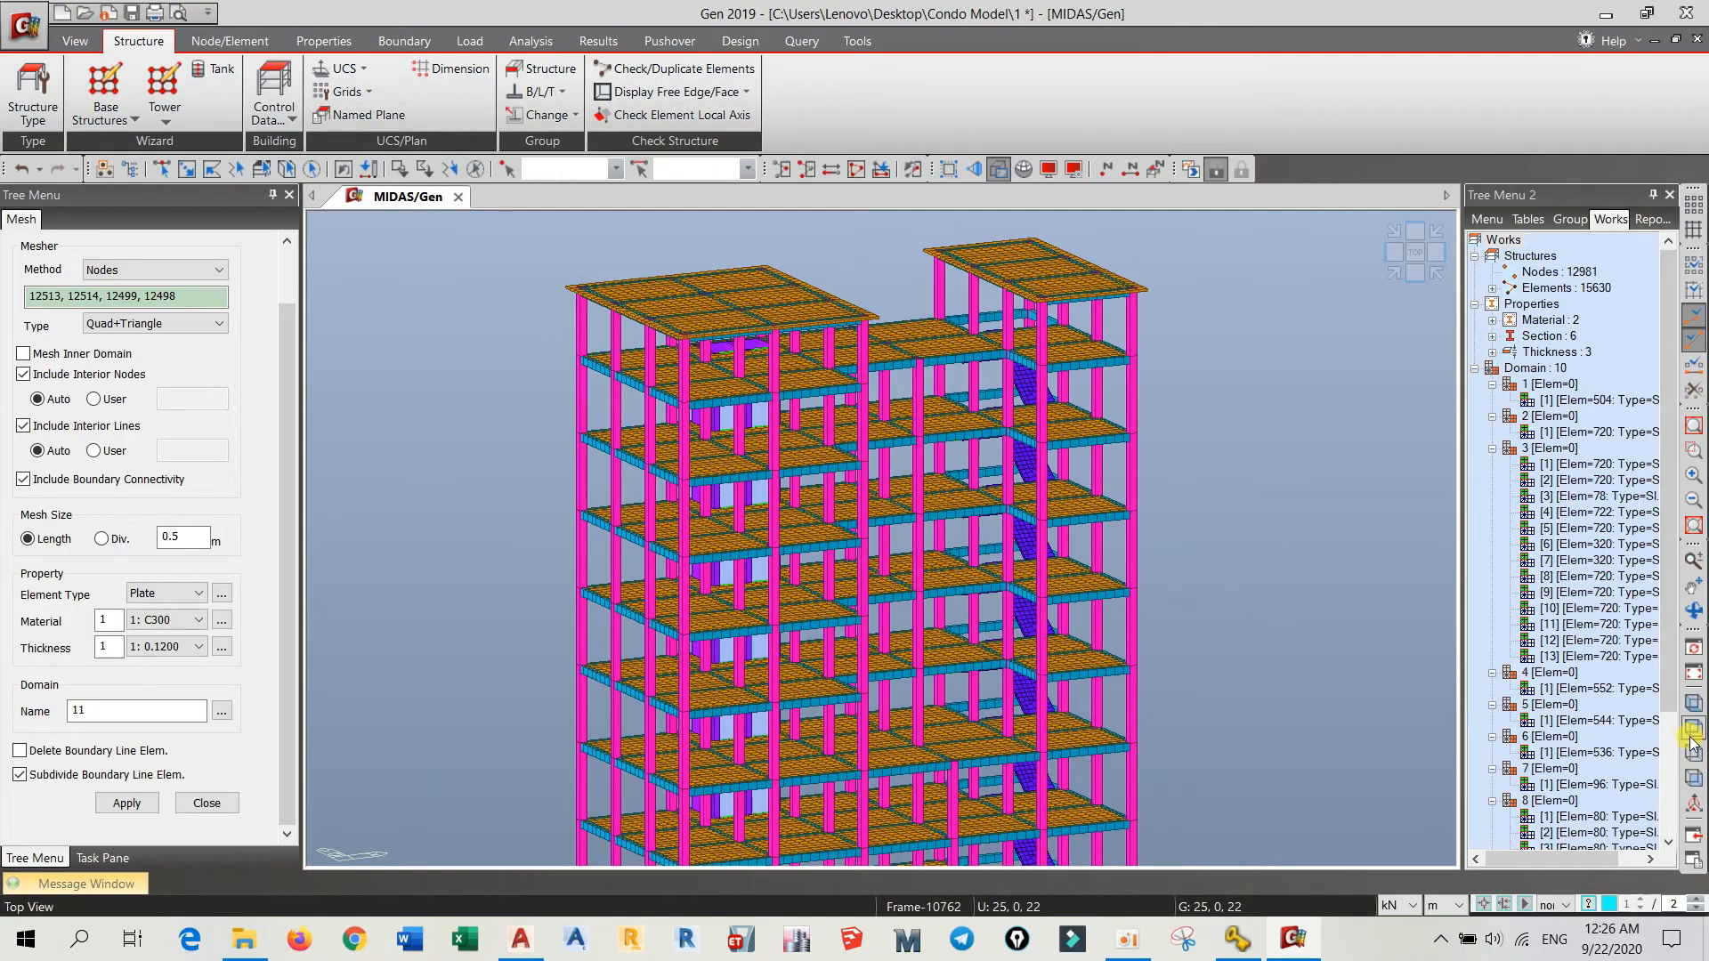
pyautogui.click(1695, 704)
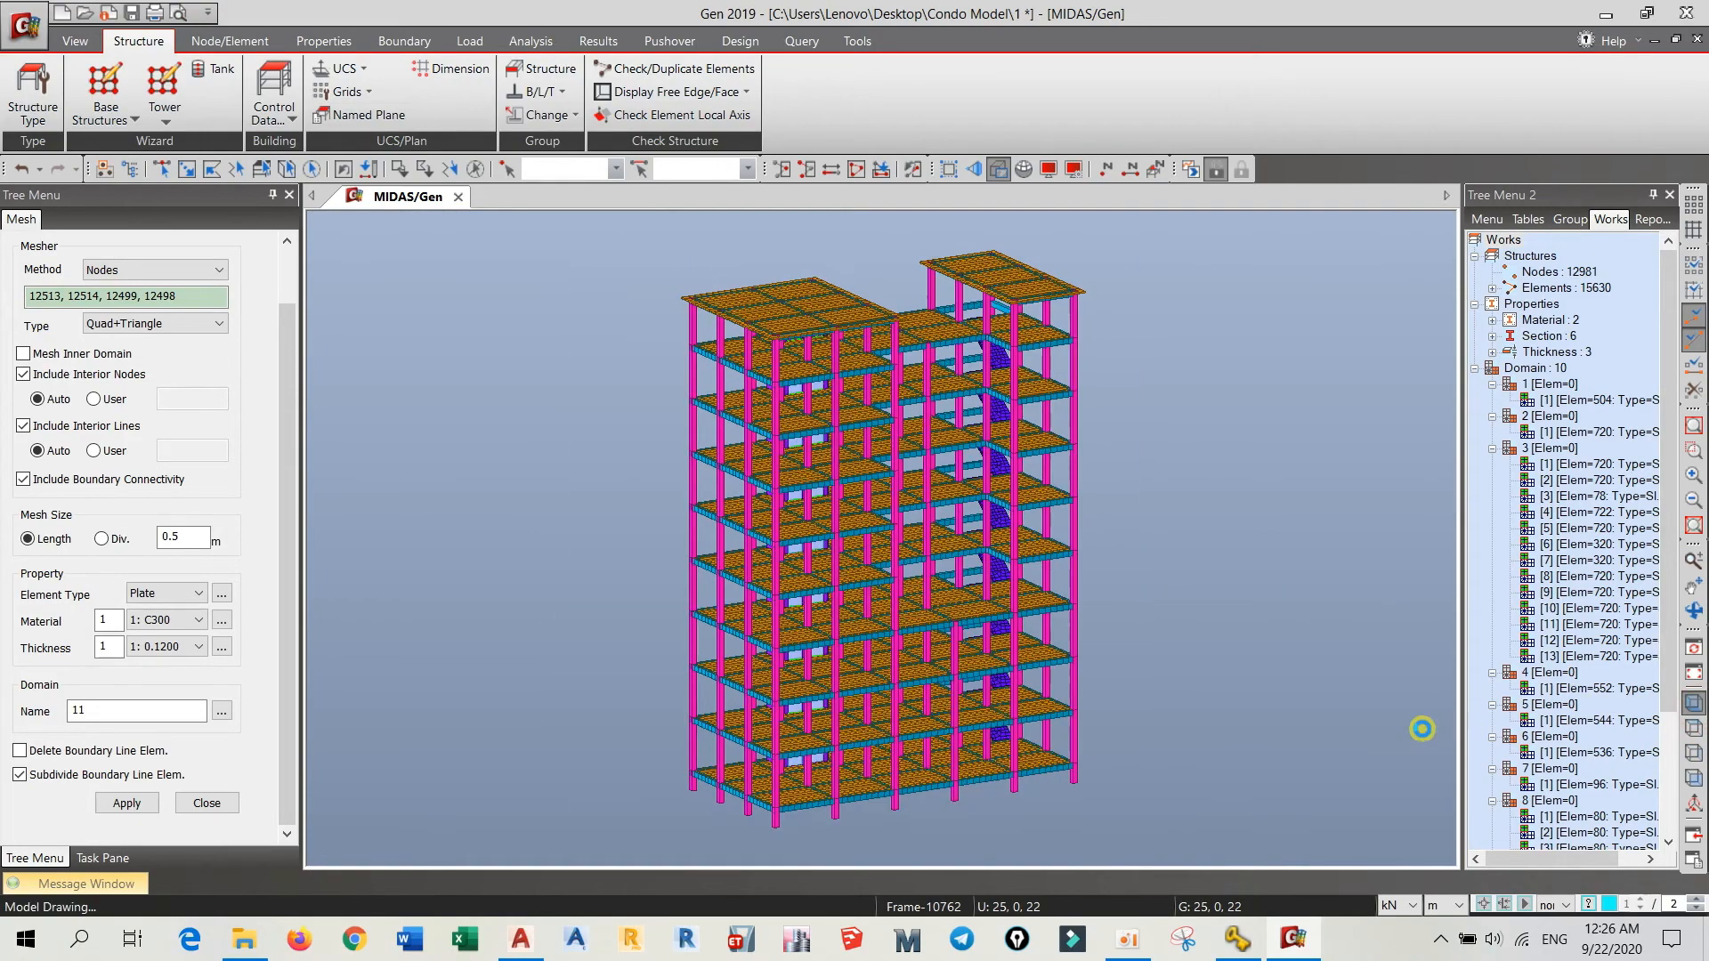
pyautogui.moveTo(938, 606); pyautogui.dragTo(902, 617, button='middle')
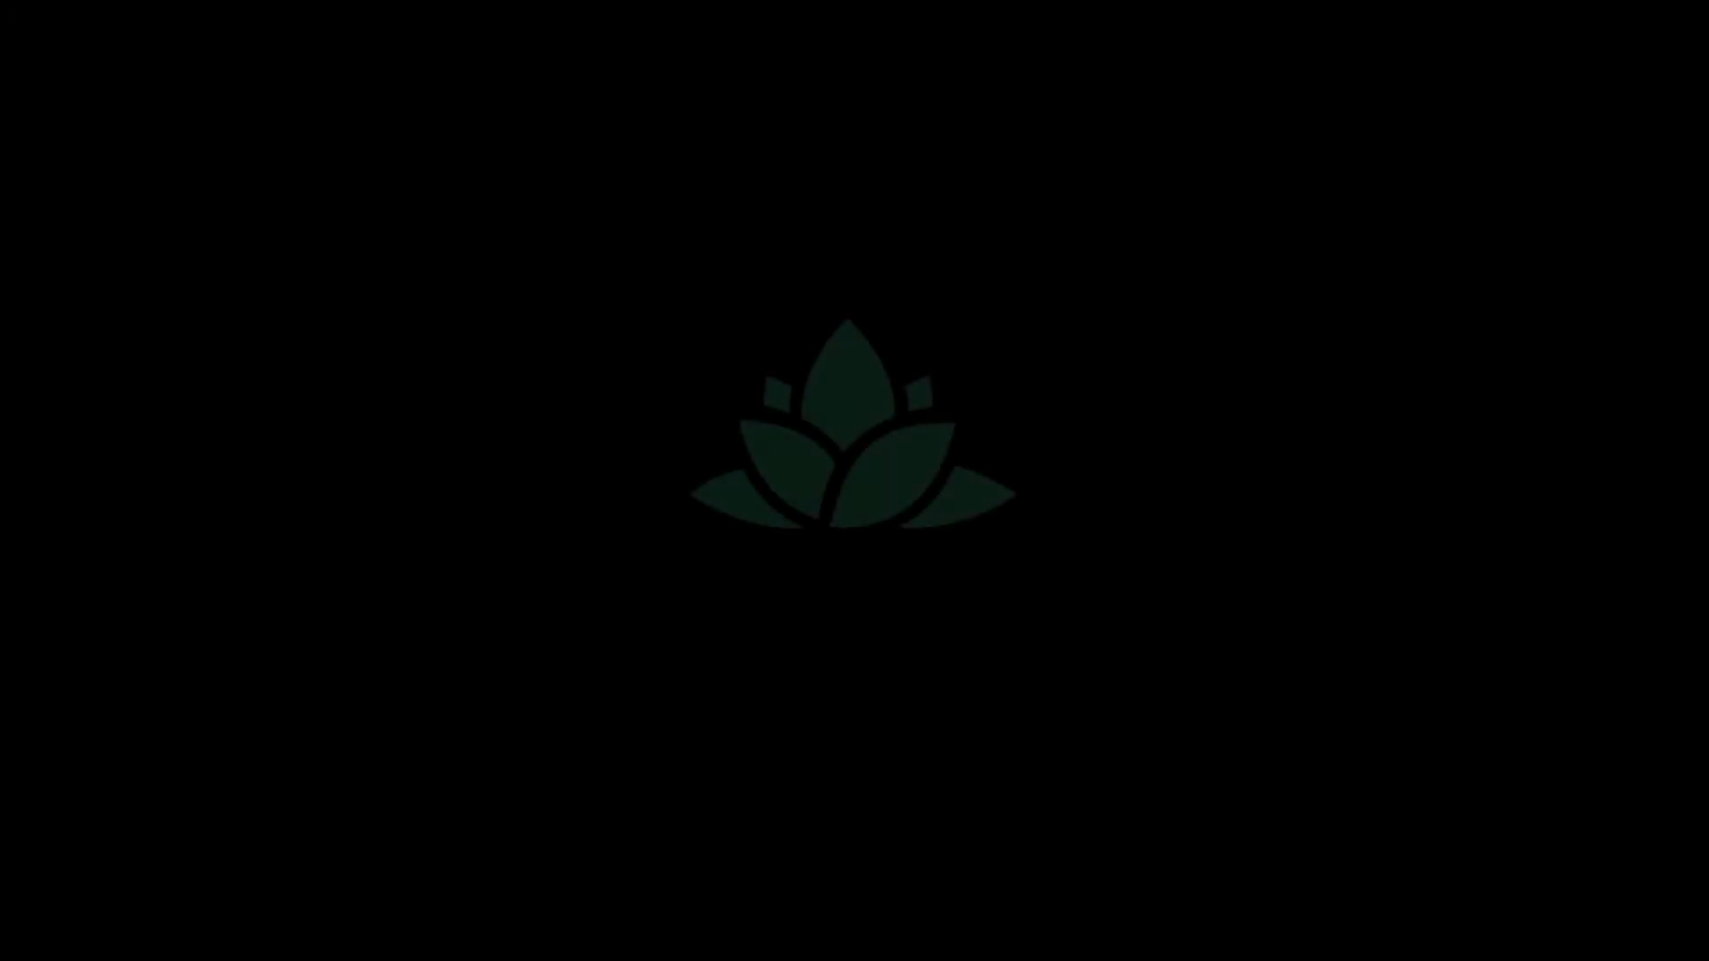